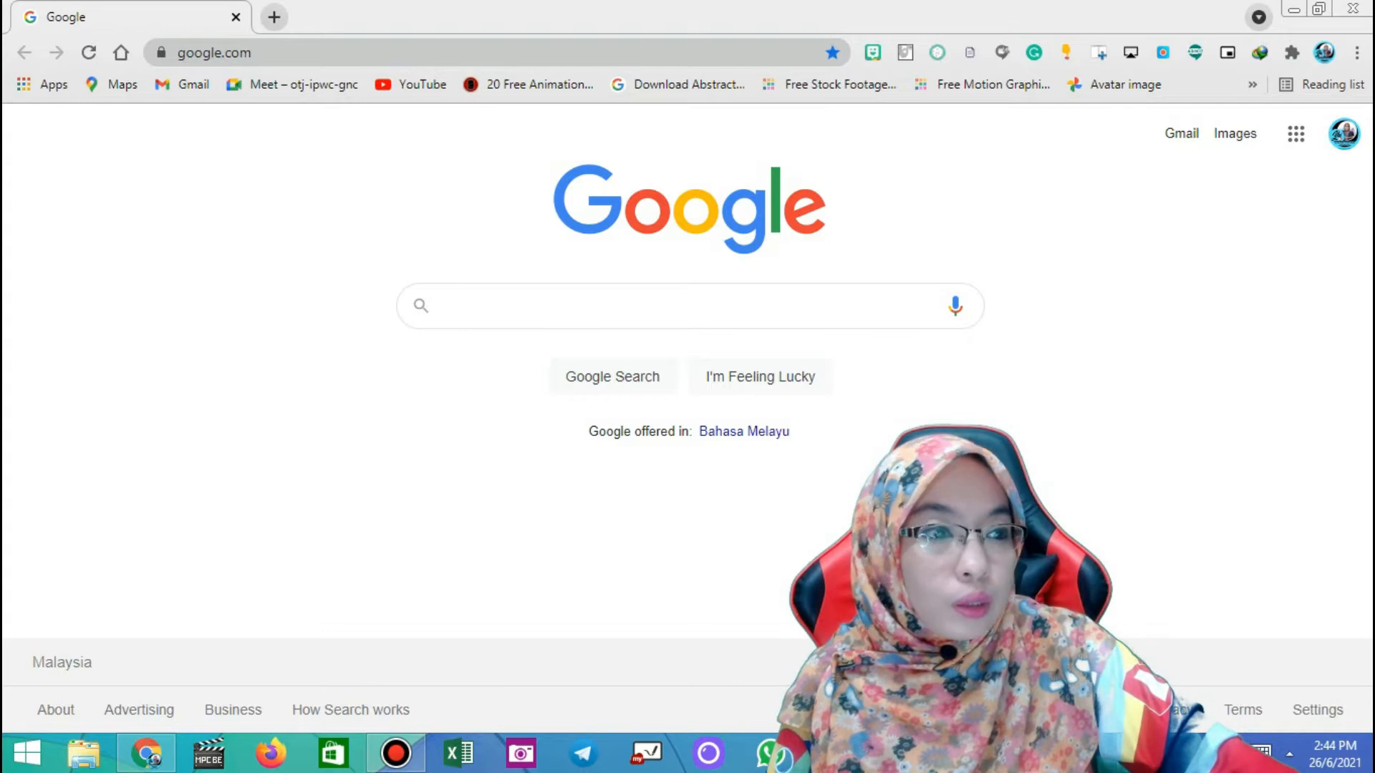
Open the Wordwall website from a web search for "wordwall" and log in with the Google account
left_click(315, 53)
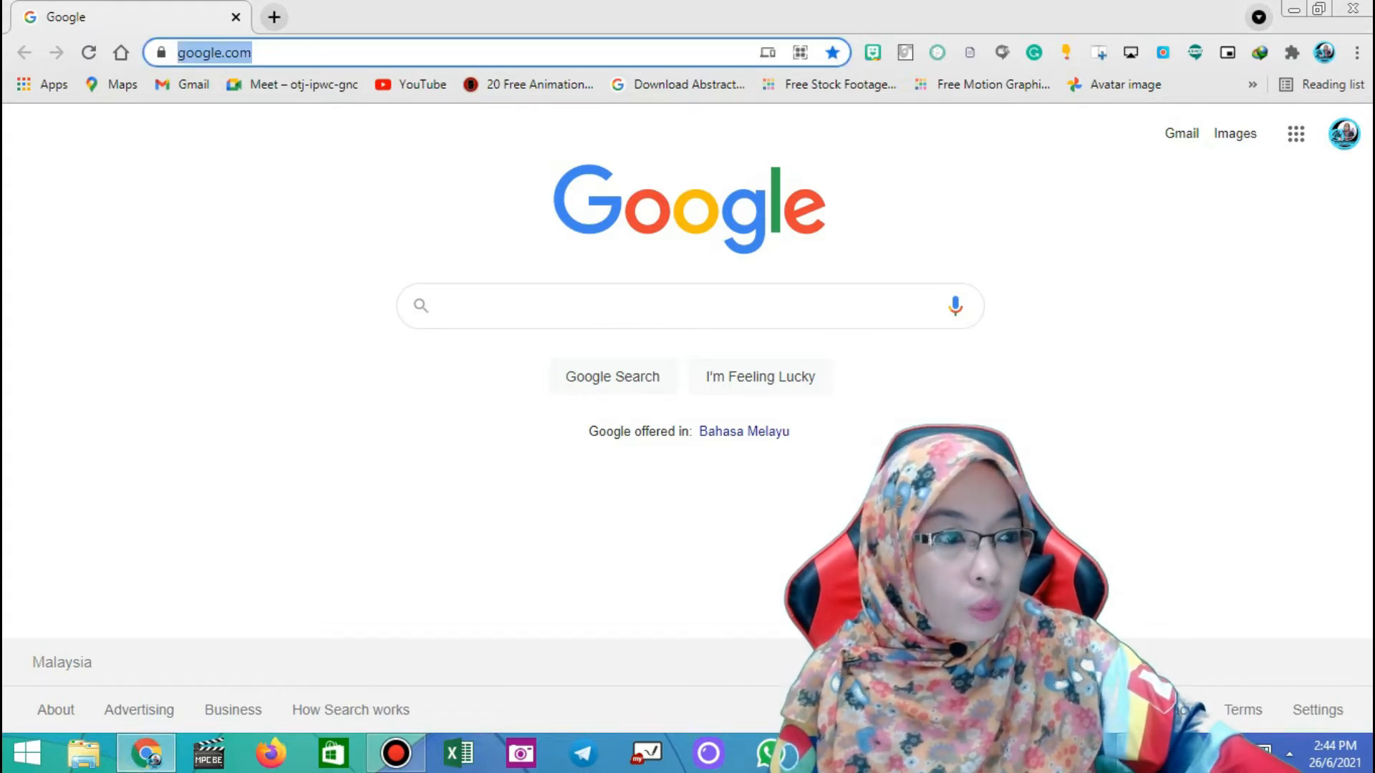
type("wordwall")
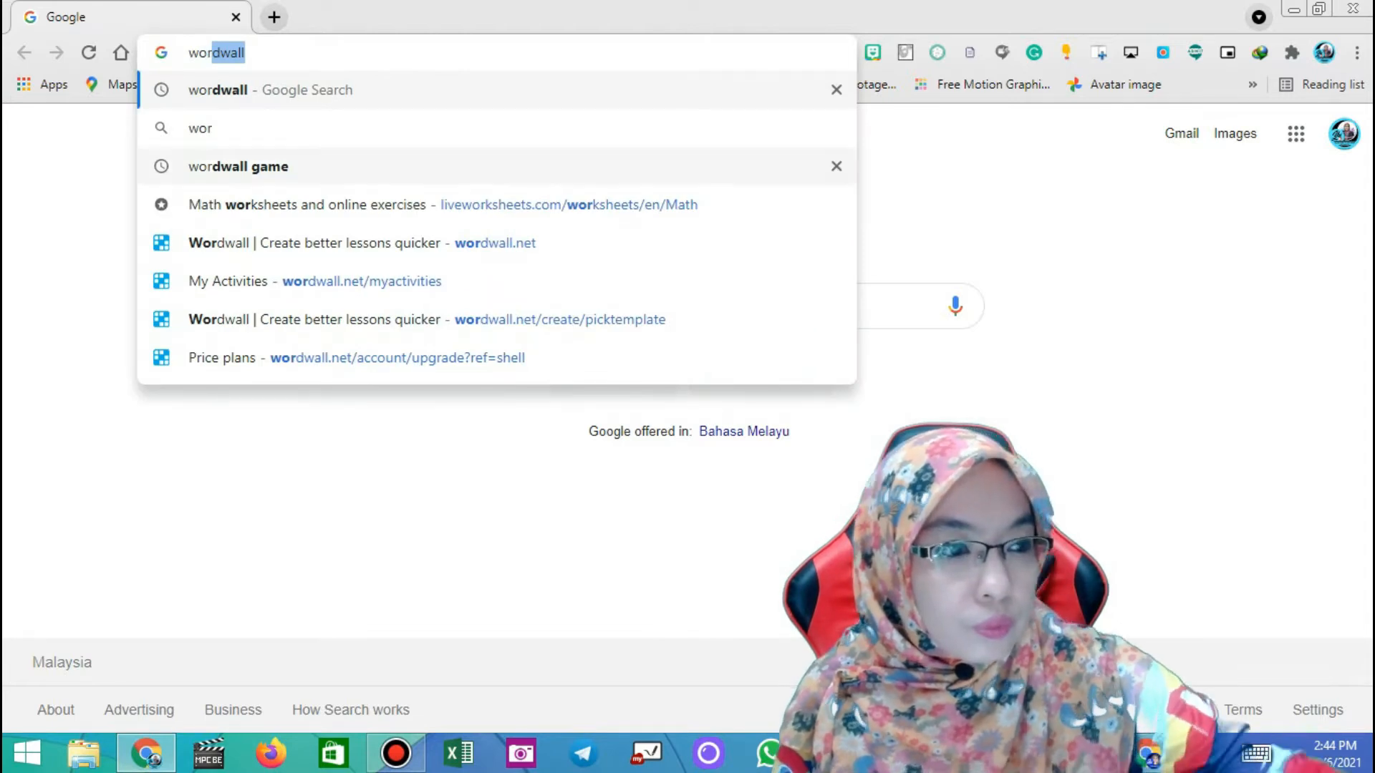
key("Return")
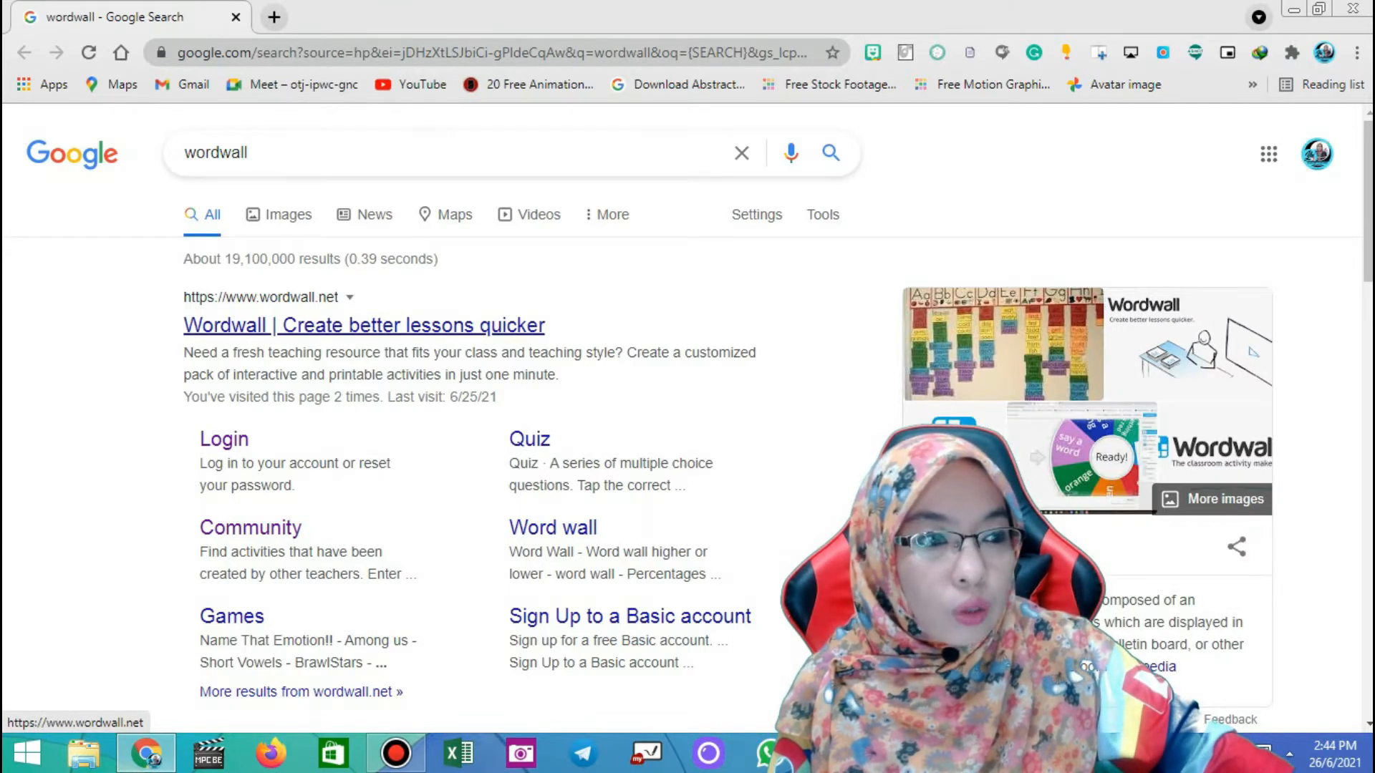
left_click(364, 325)
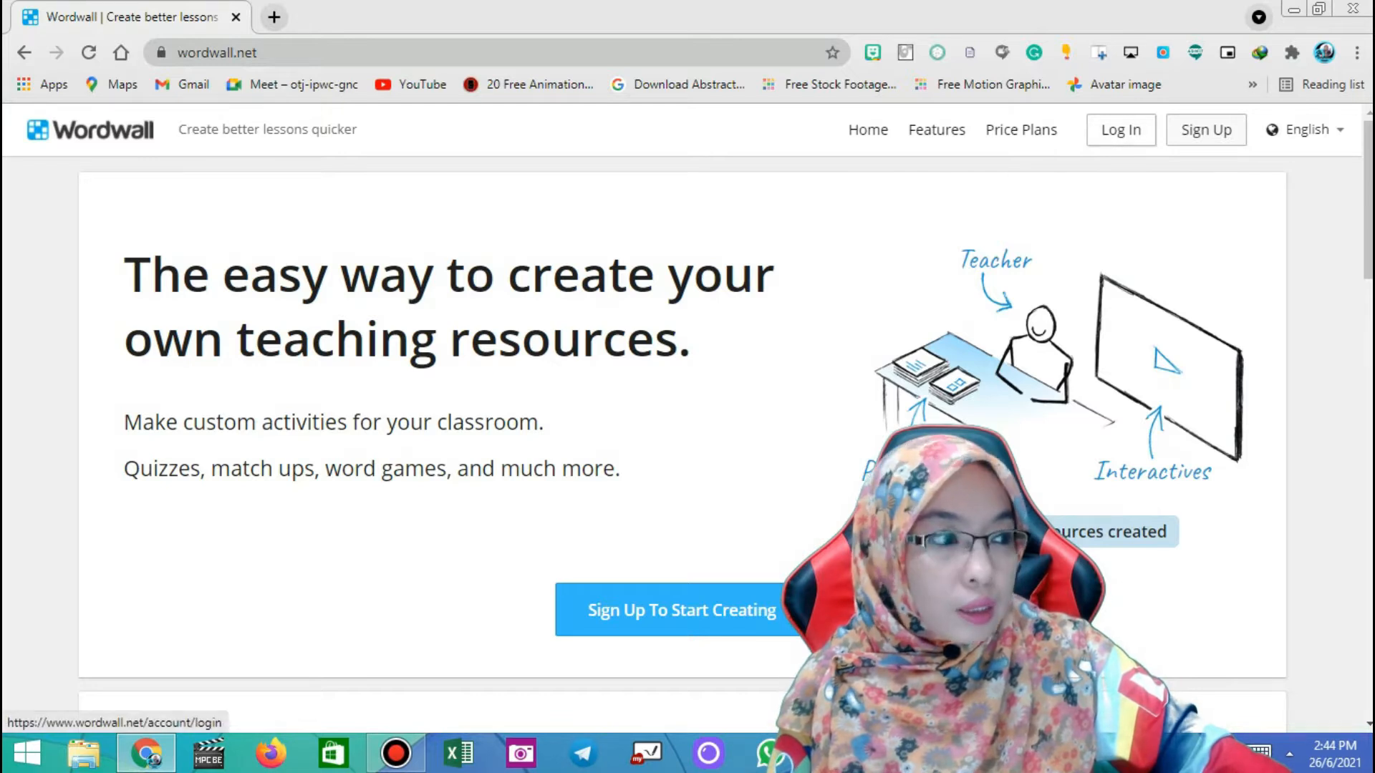
left_click(1121, 130)
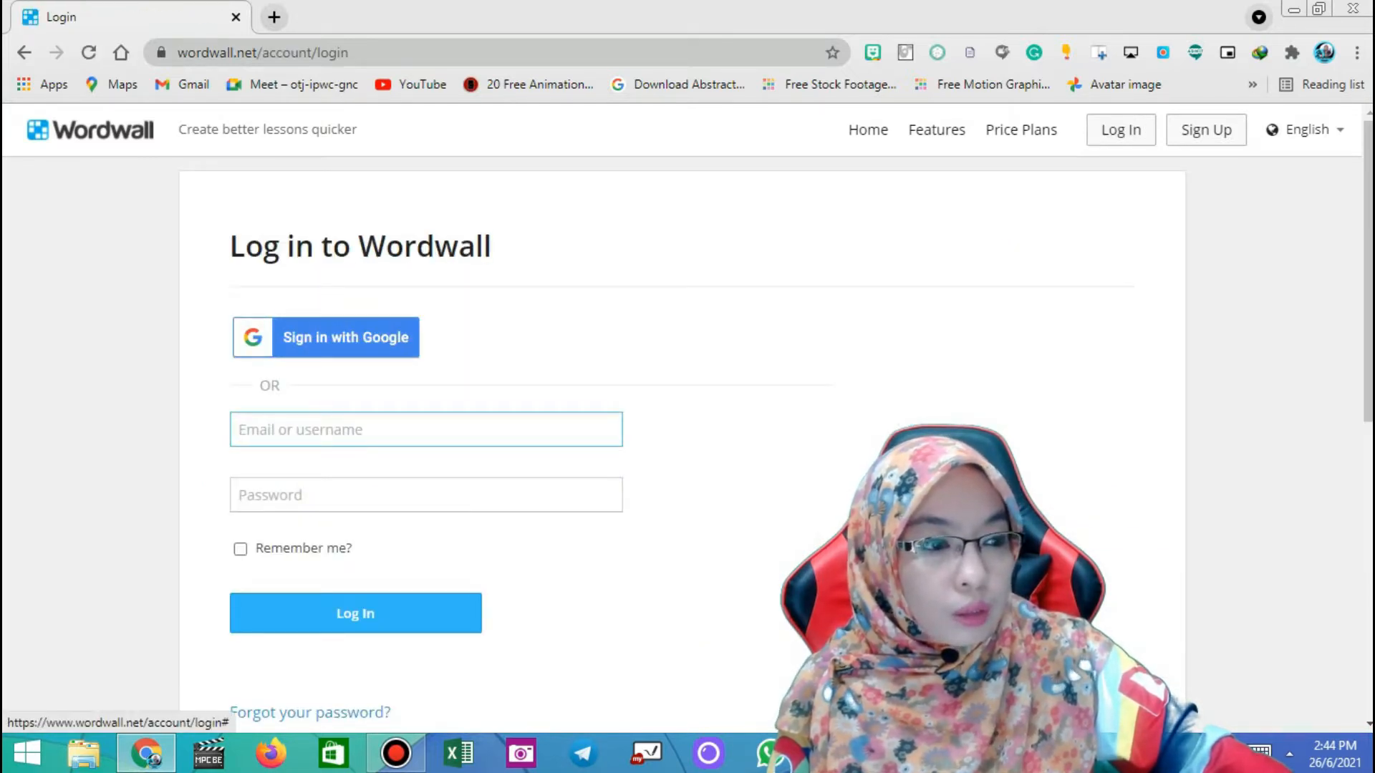
left_click(337, 337)
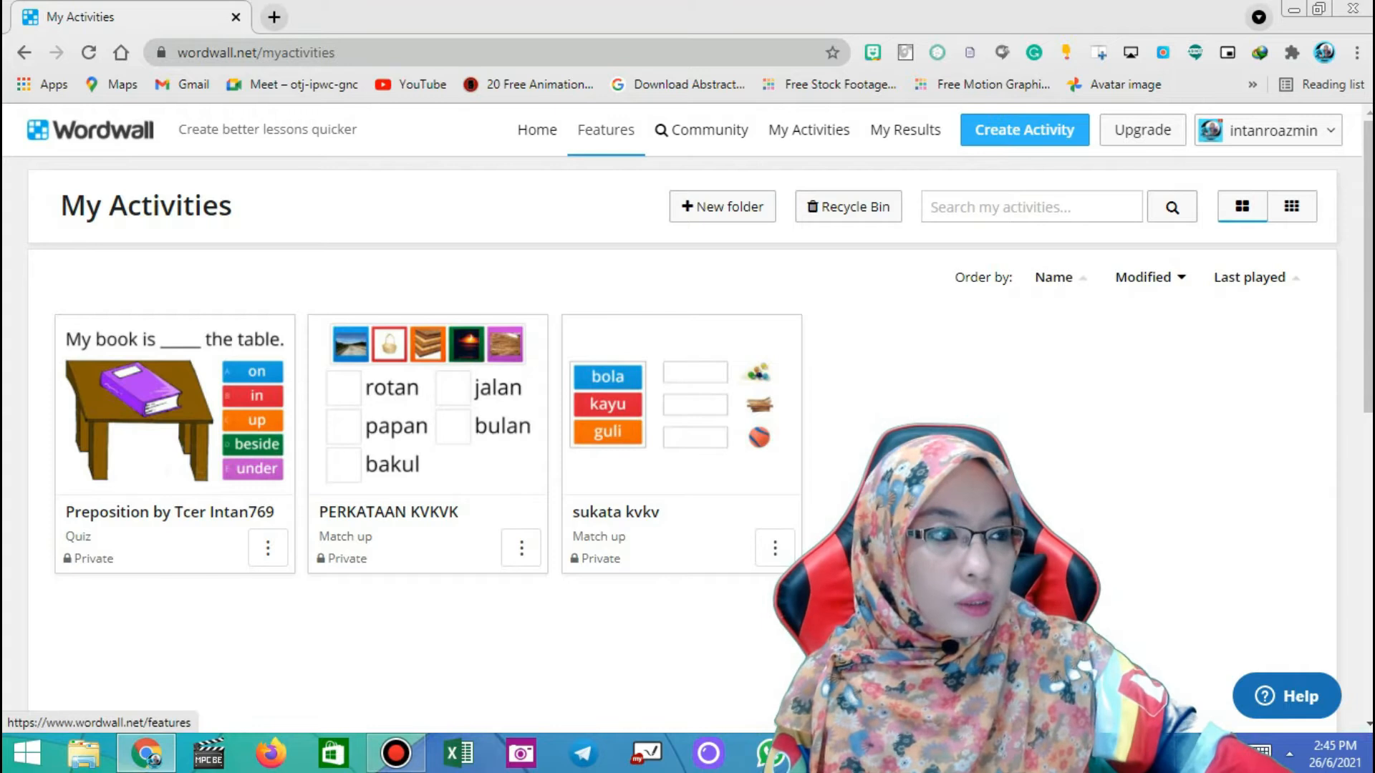
Examine the upgrade price plans, comparing the Basic, Standard and Pro limits and the features included with every plan
left_click(1142, 130)
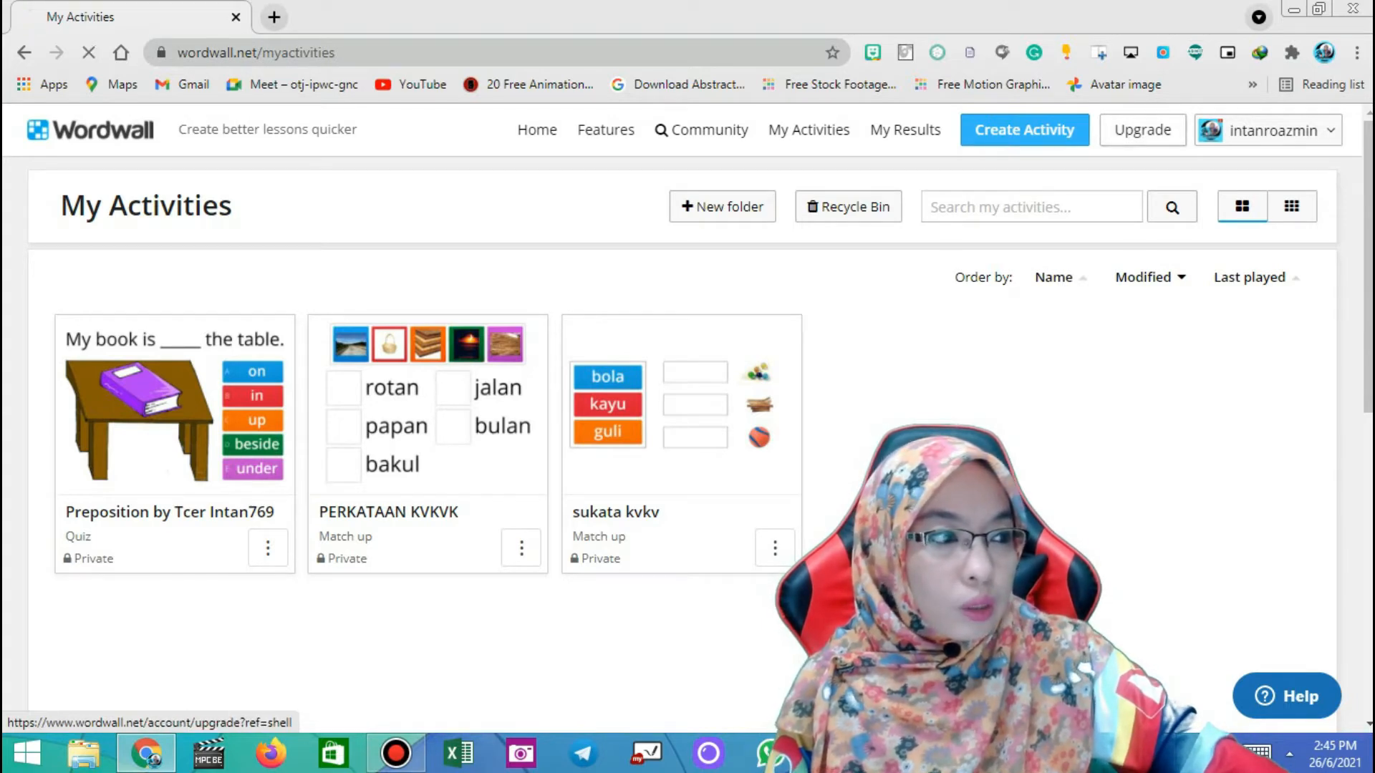
scroll(687, 419, "down", 6)
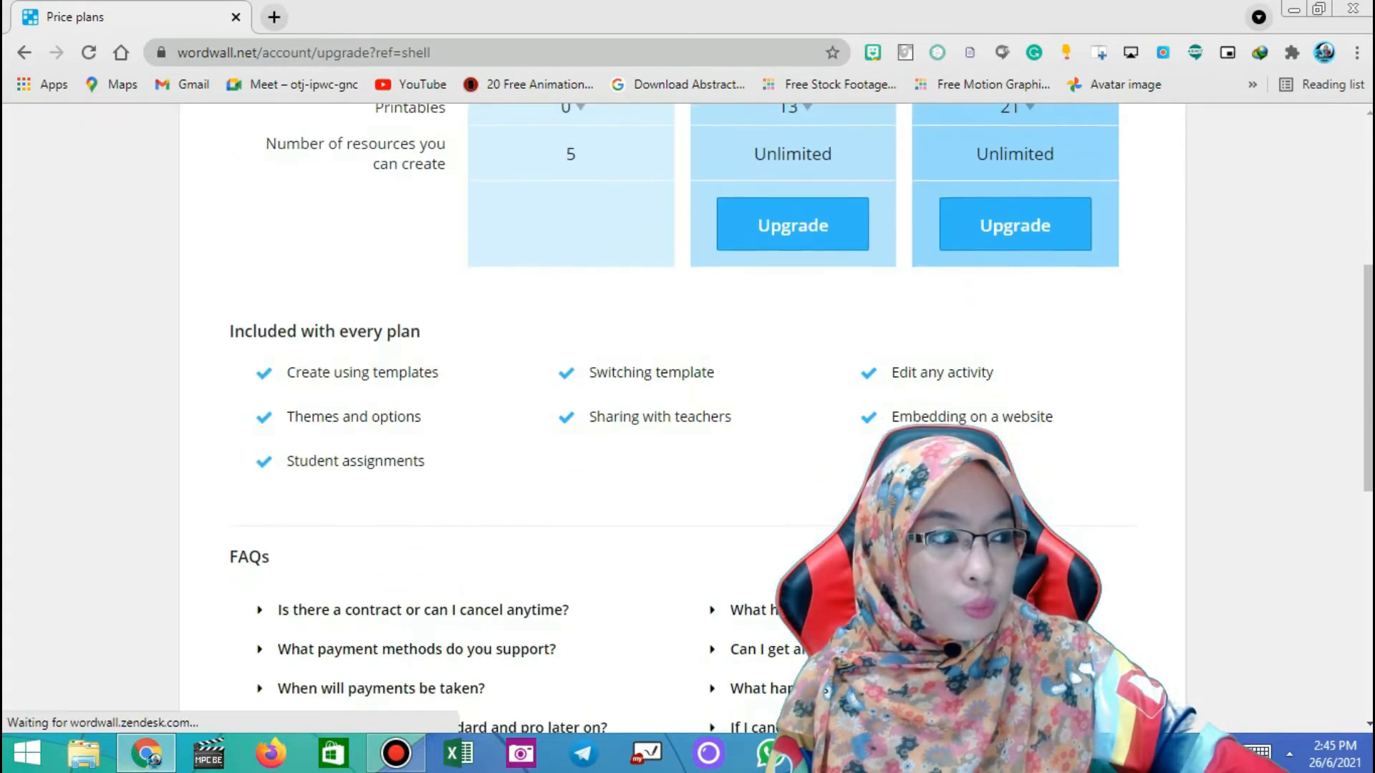
scroll(687, 419, "up", 3)
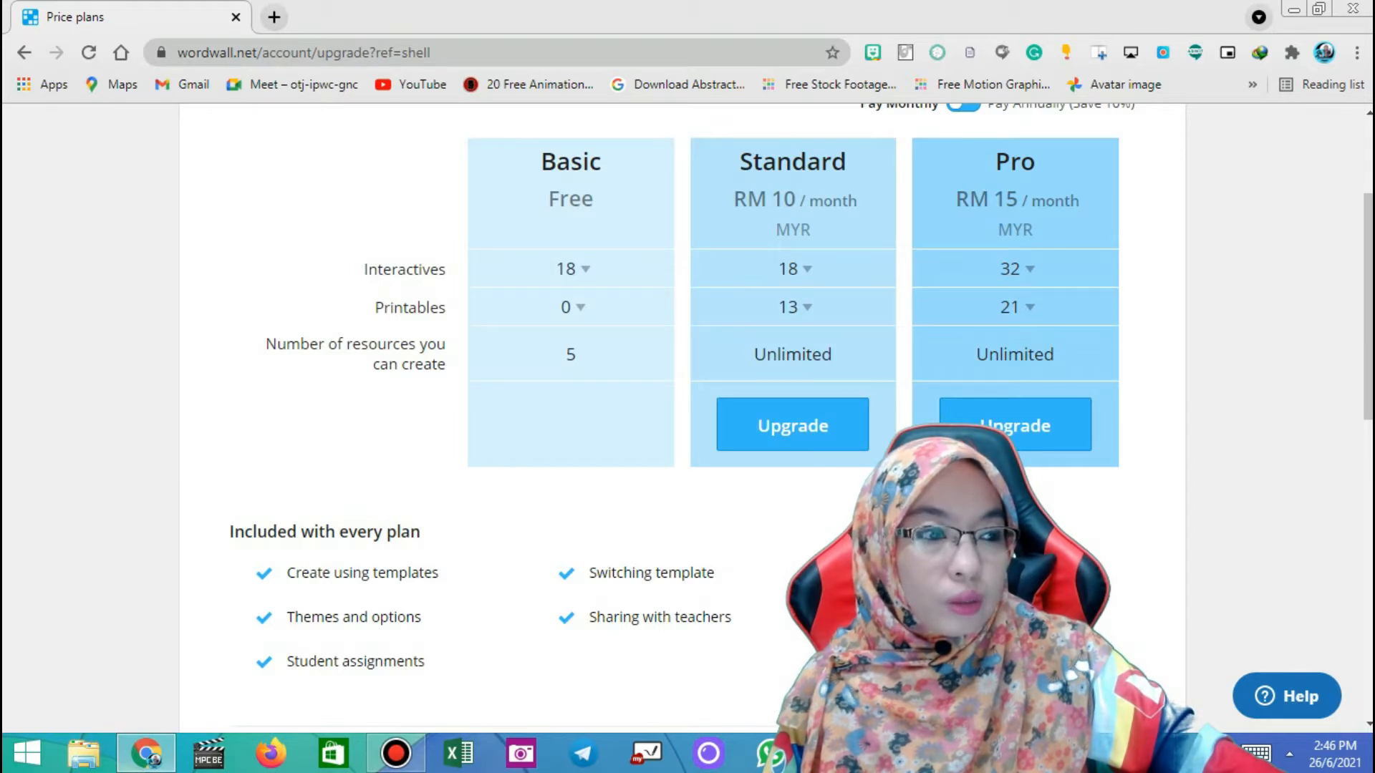
scroll(801, 415, "down", 1)
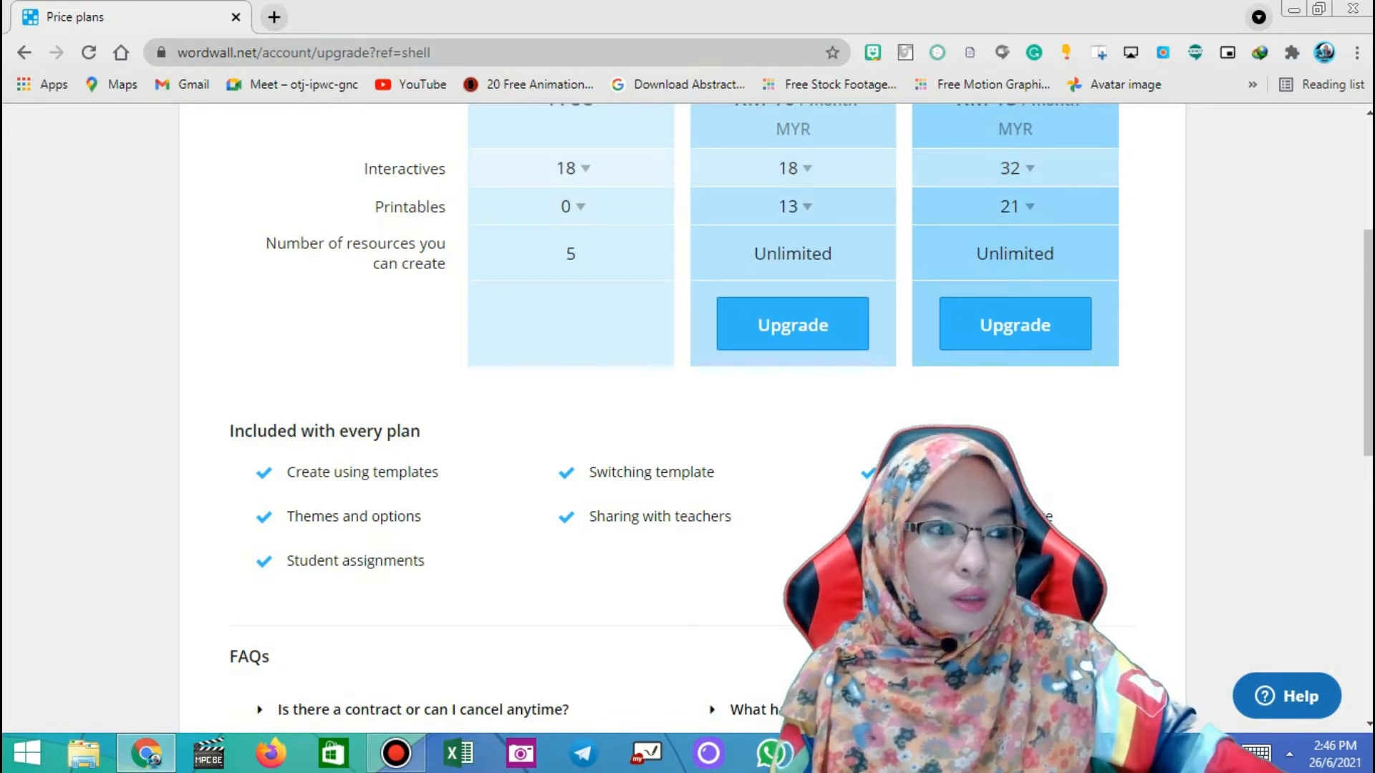
scroll(682, 418, "up", 1)
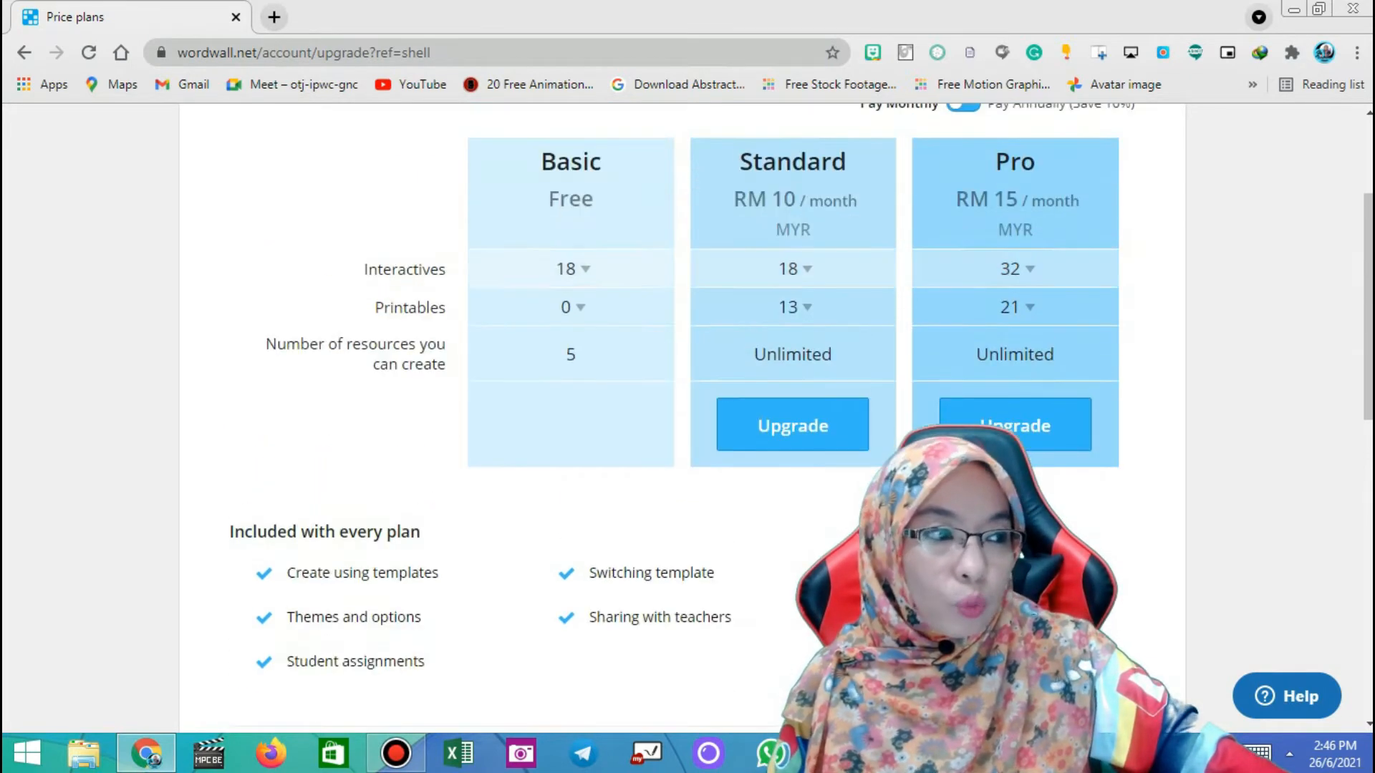
scroll(683, 418, "down", 1)
scroll(682, 418, "down", 1)
scroll(682, 418, "down", 1)
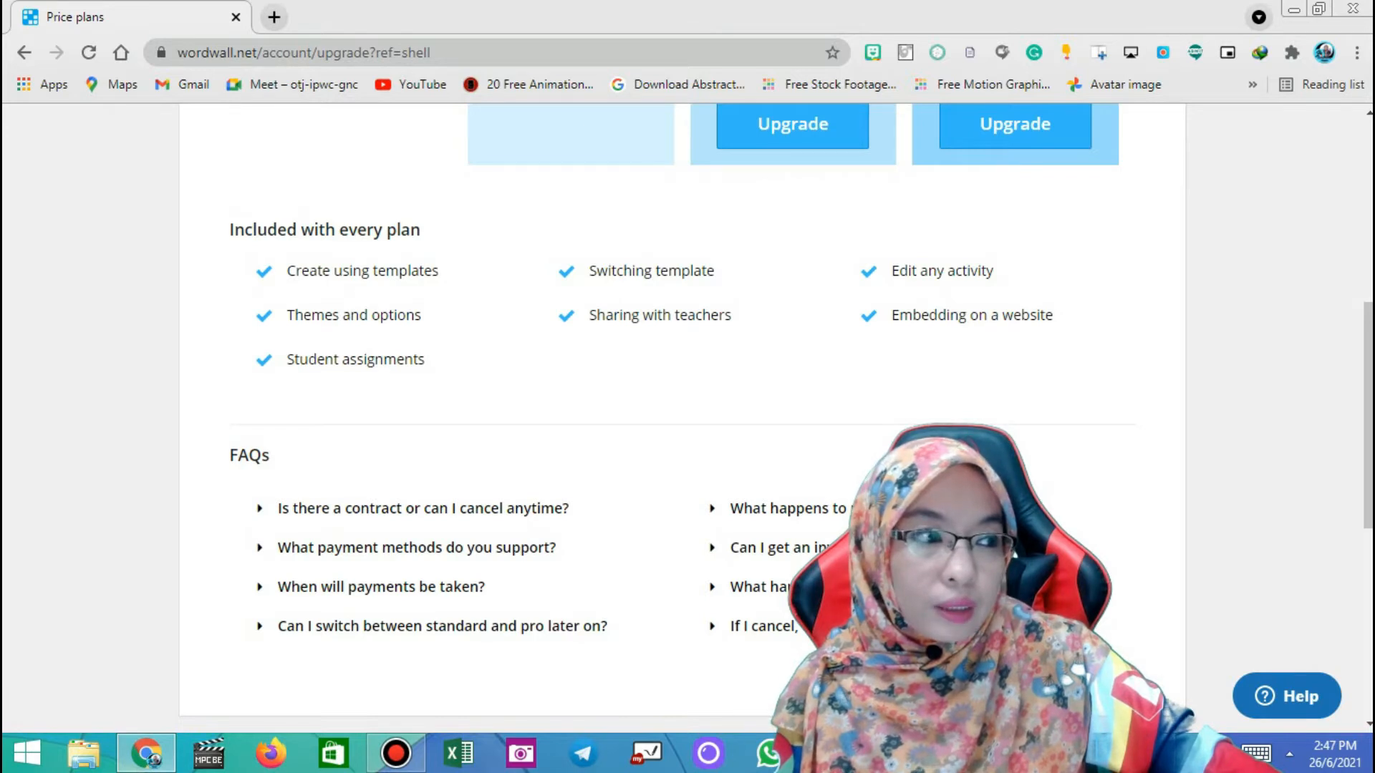
scroll(683, 401, "up", 7)
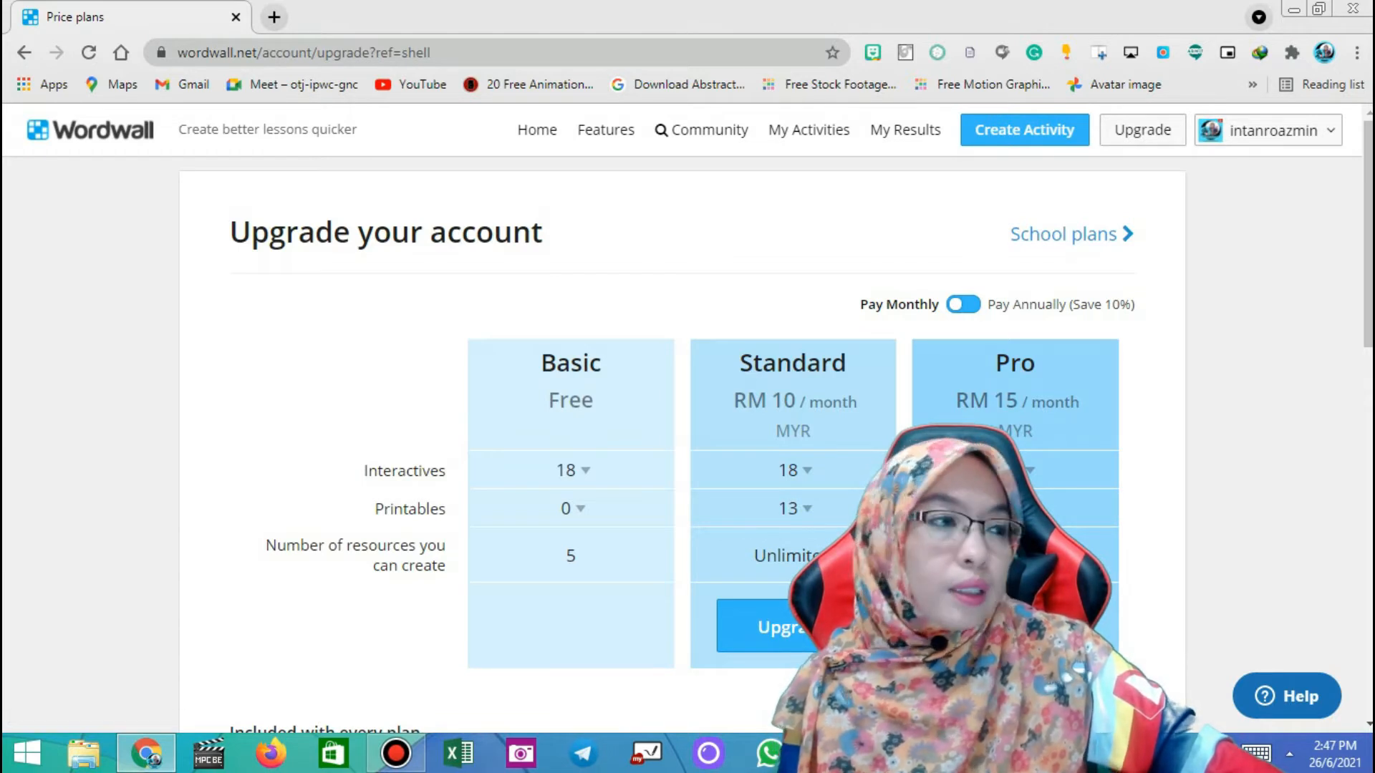
Start creating a new activity with the Match up template
left_click(1023, 130)
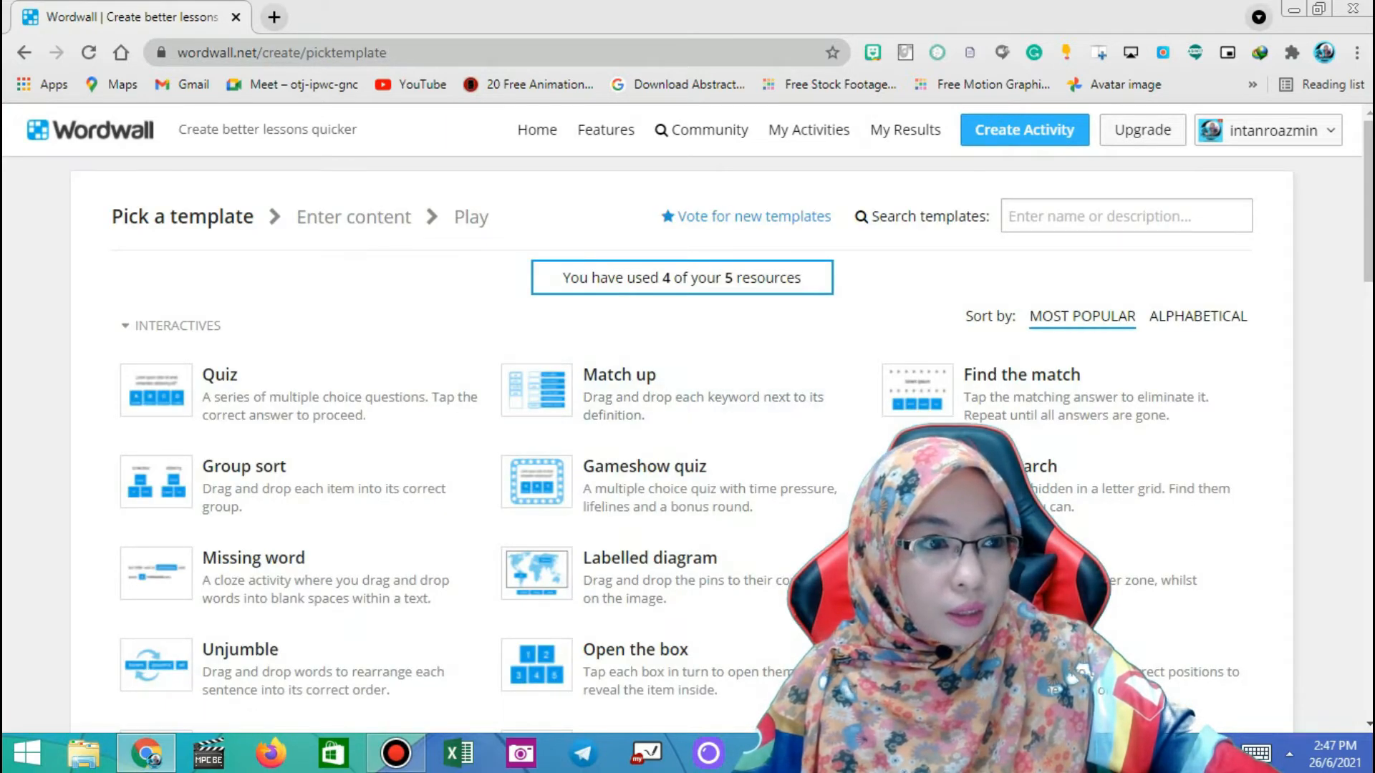
scroll(1059, 294, "down", 1)
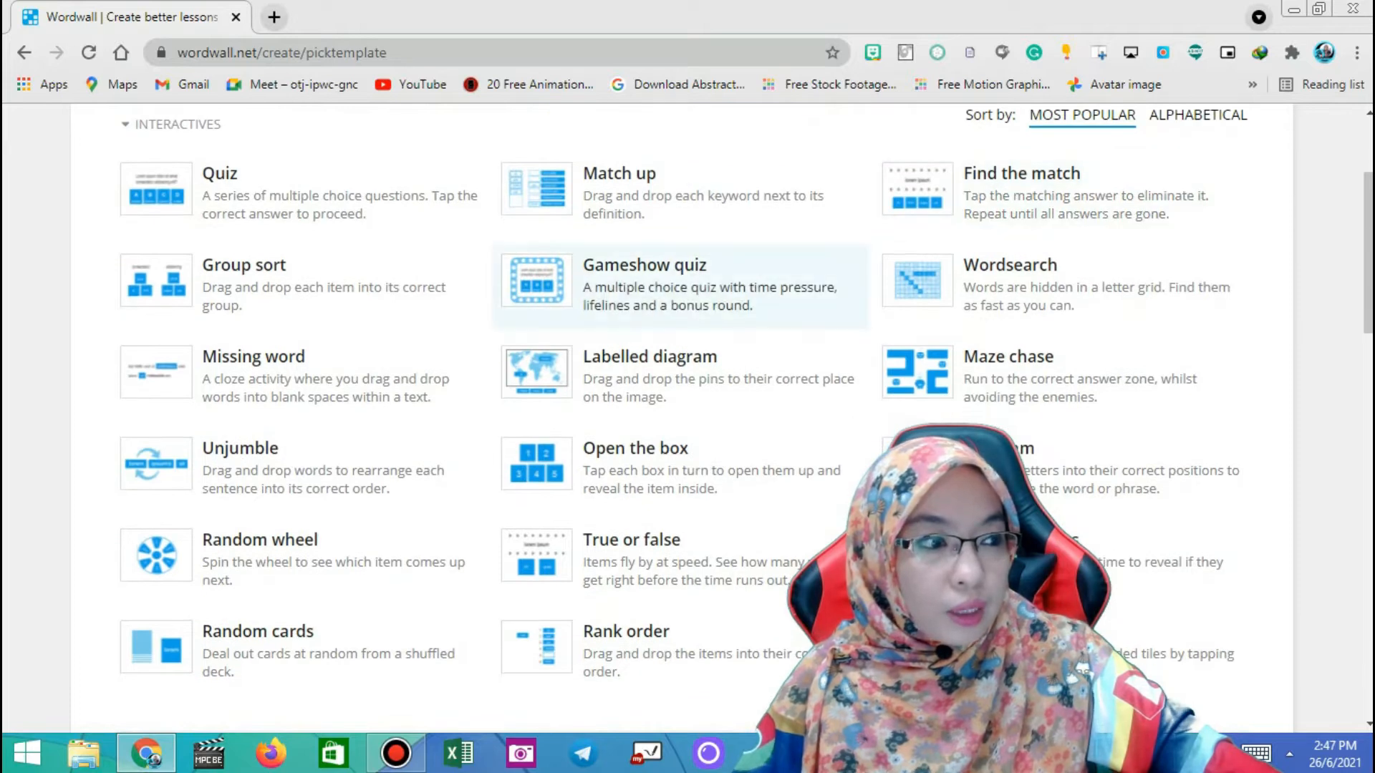
scroll(301, 286, "down", 1)
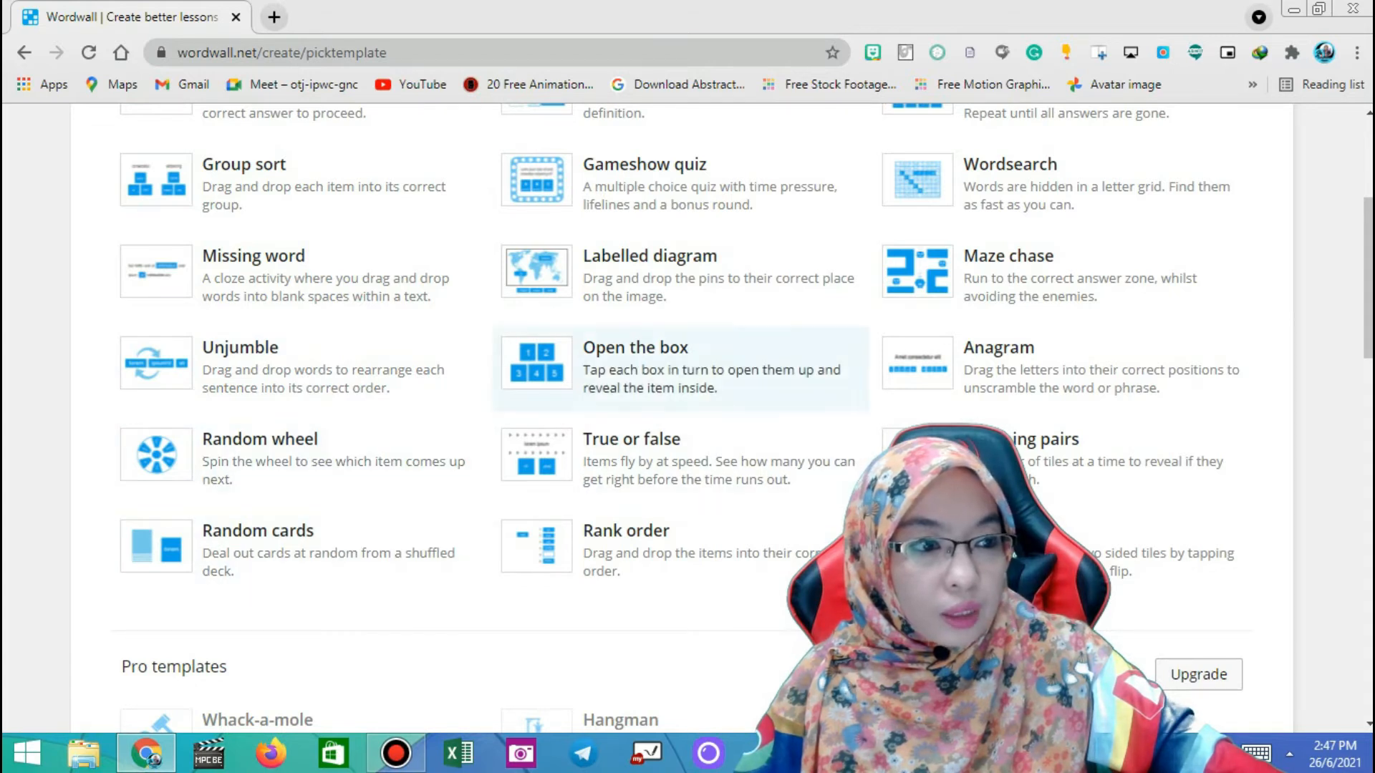
scroll(680, 358, "up", 3)
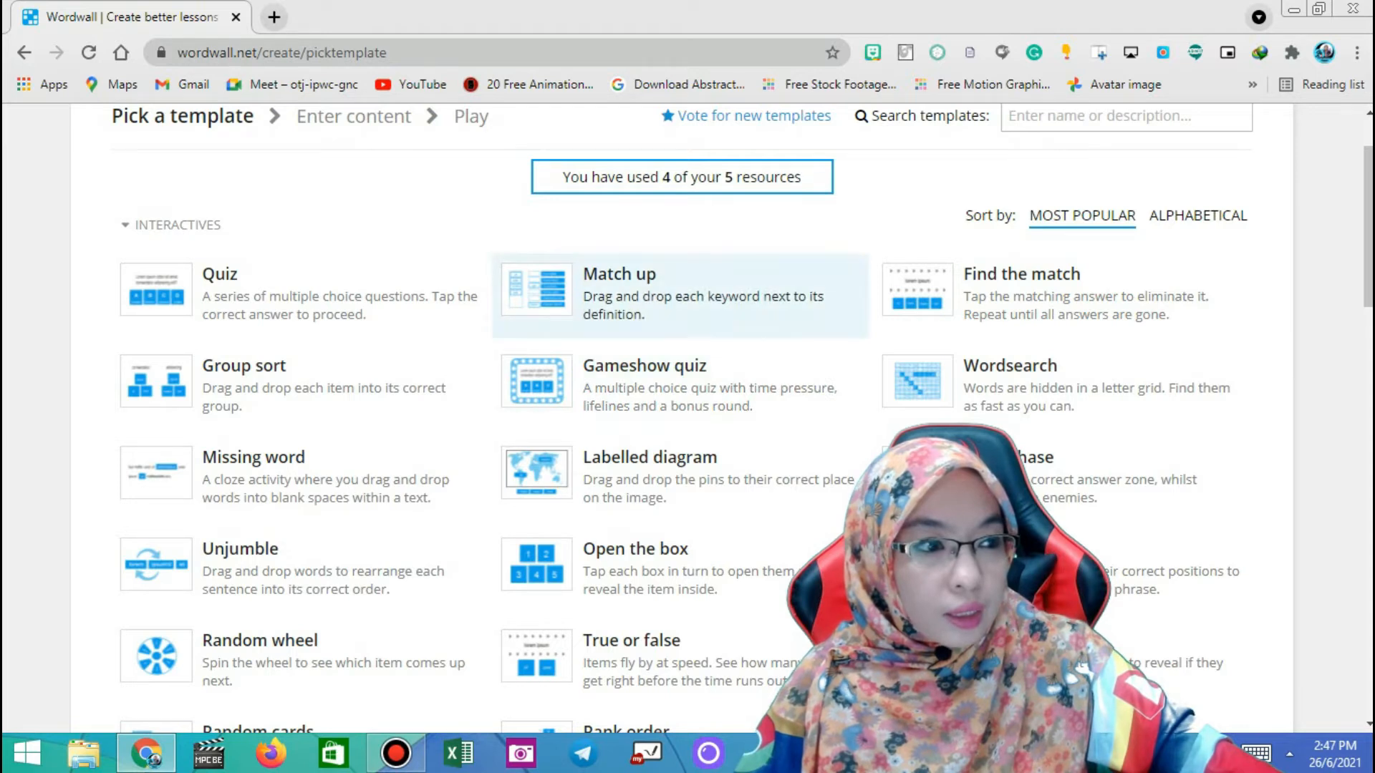
left_click(644, 293)
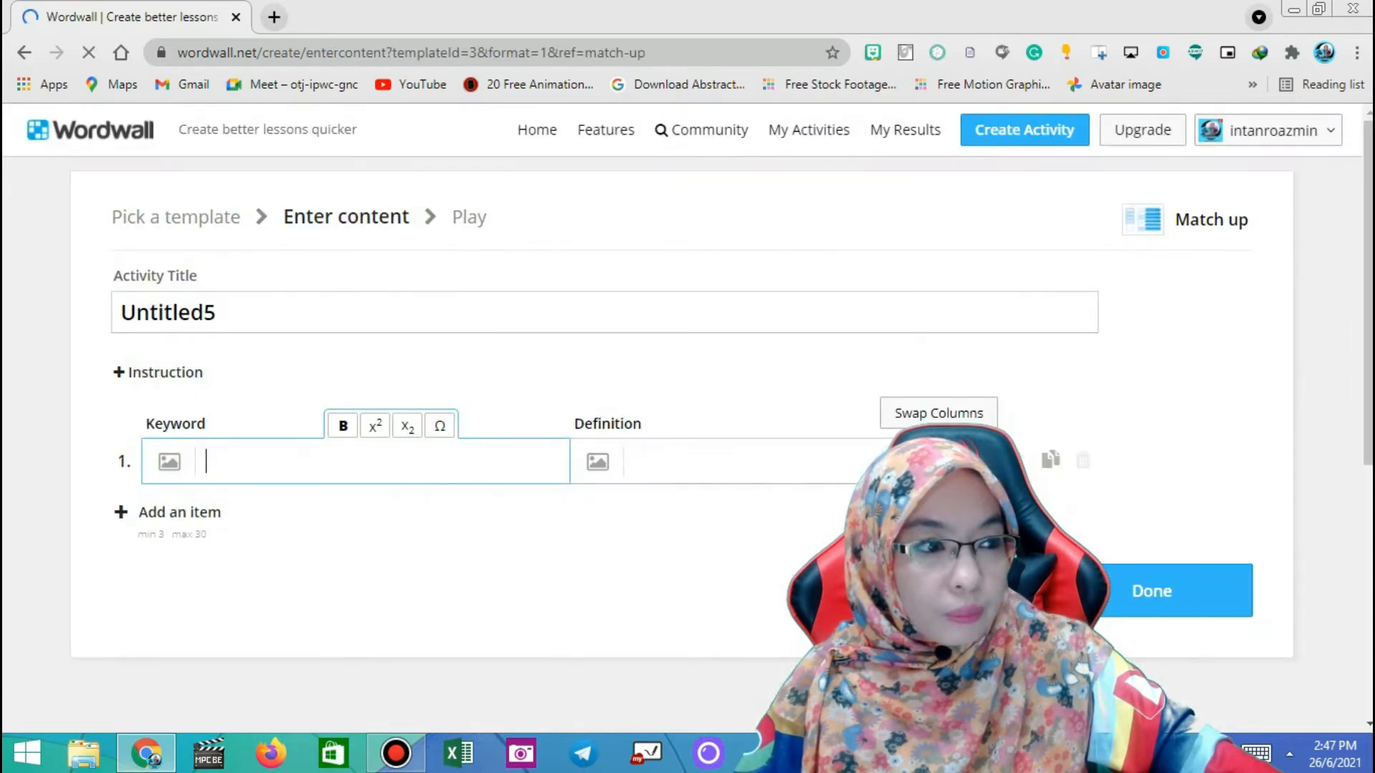
Replace the default activity title with "Sukukata", starting with a capital S
left_click_drag(220, 313, 117, 313)
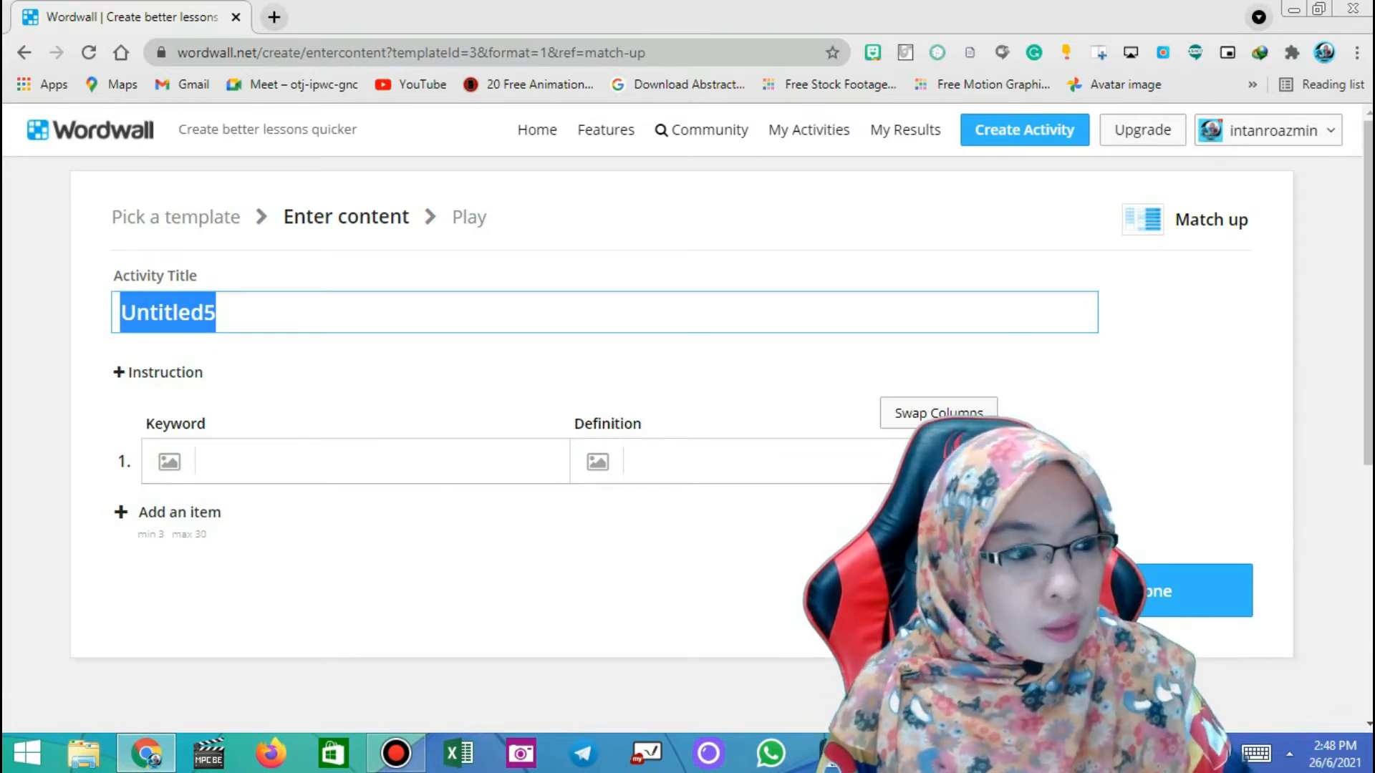
key("BackSpace")
type("suk")
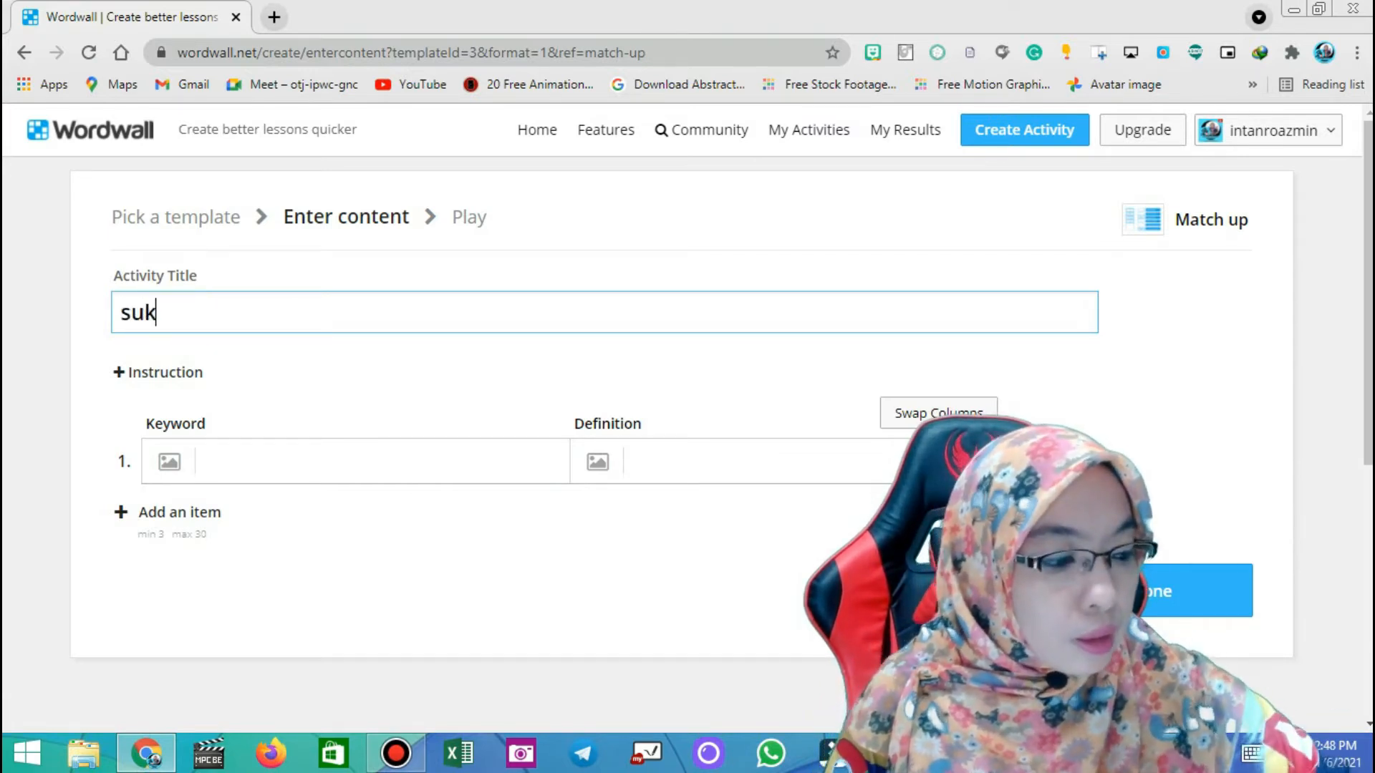
type("ukat")
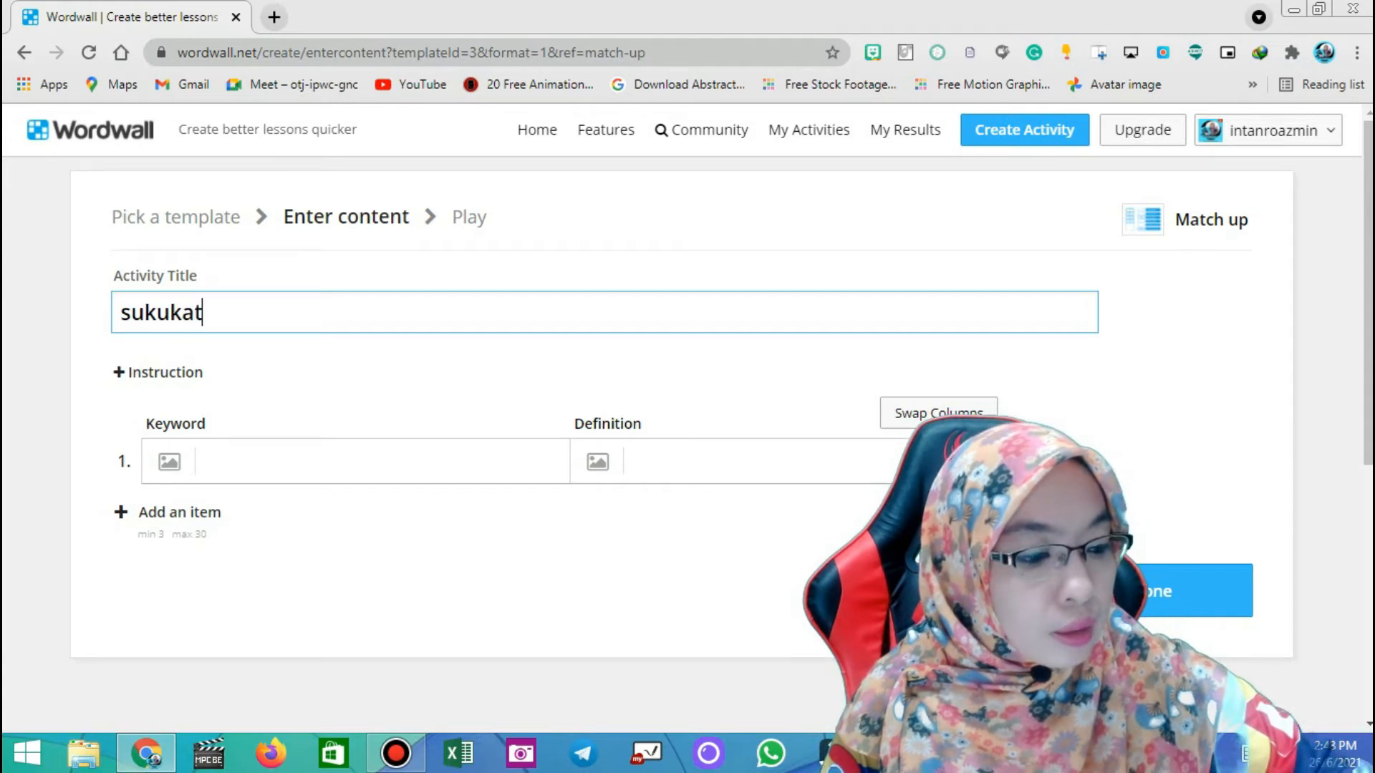
type("A")
key("BackSpace")
type("A")
key("BackSpace")
key("BackSpace")
key("Left")
key("Left")
key("Left")
key("Left")
key("Left")
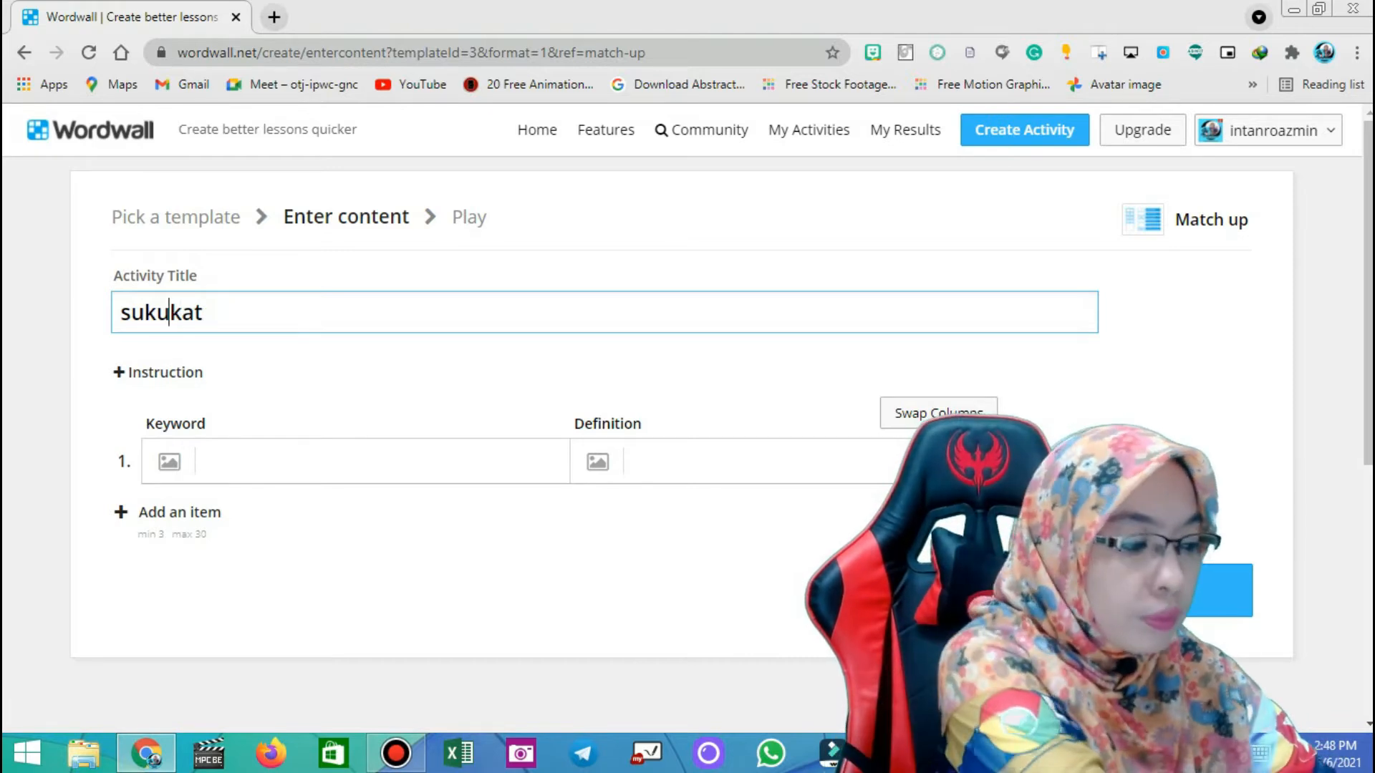
key("BackSpace")
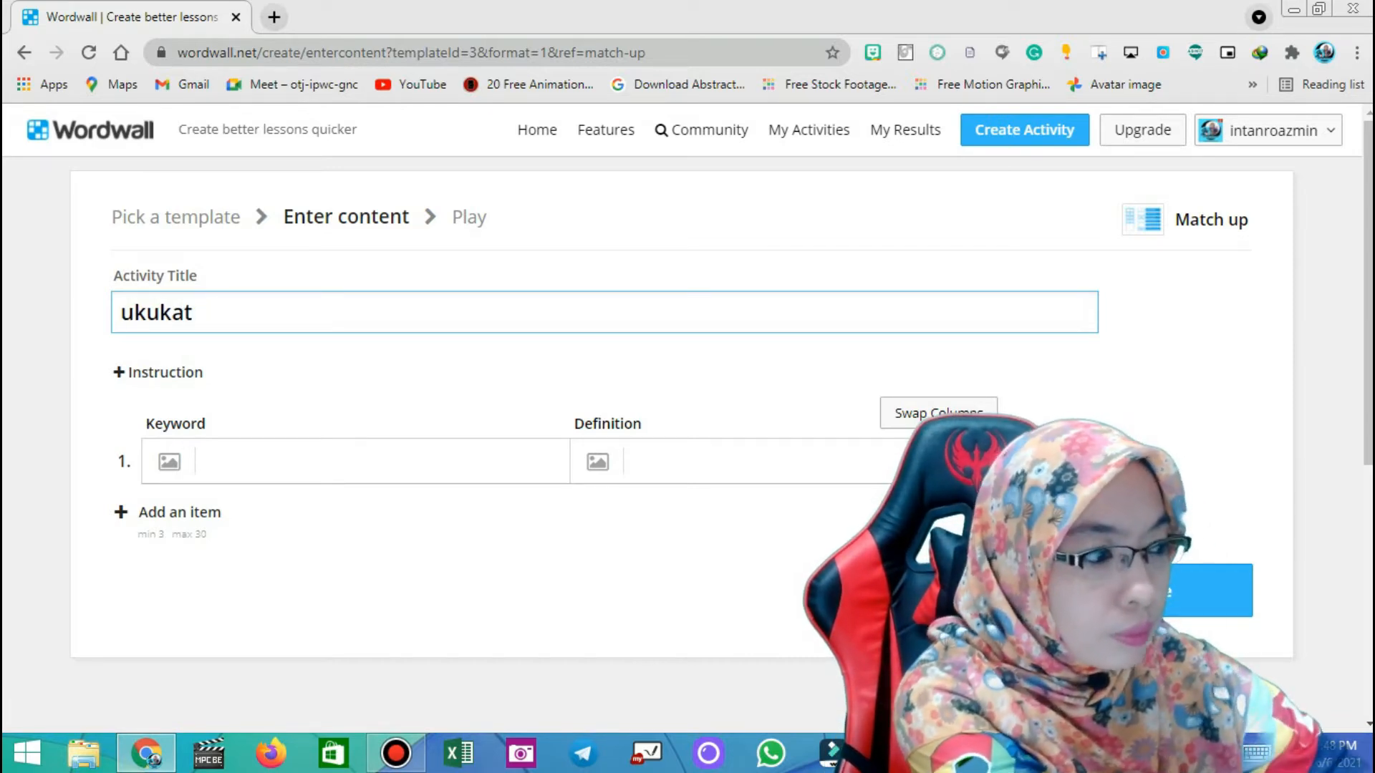
type("s")
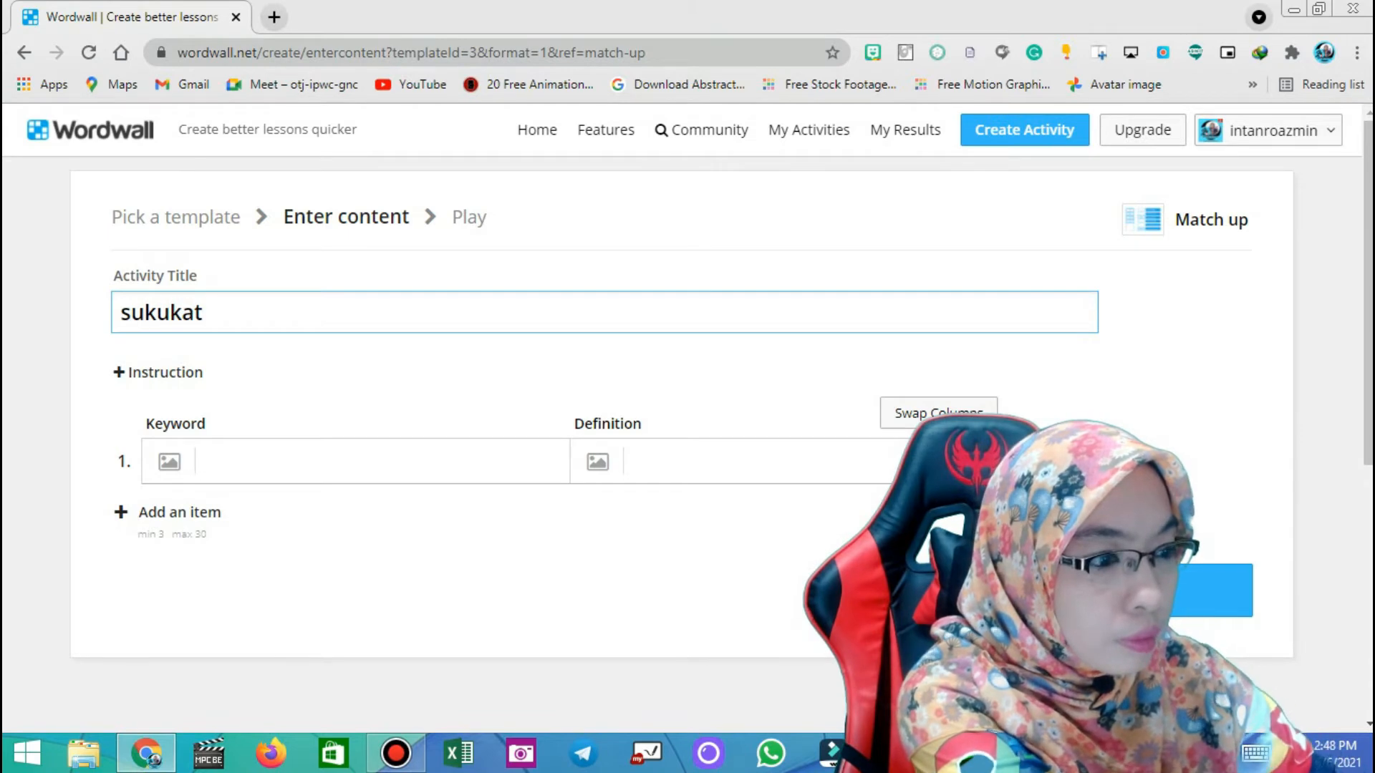
key("BackSpace")
type("S")
key("Right")
key("Right")
key("Right")
key("Right")
key("Right")
key("Right")
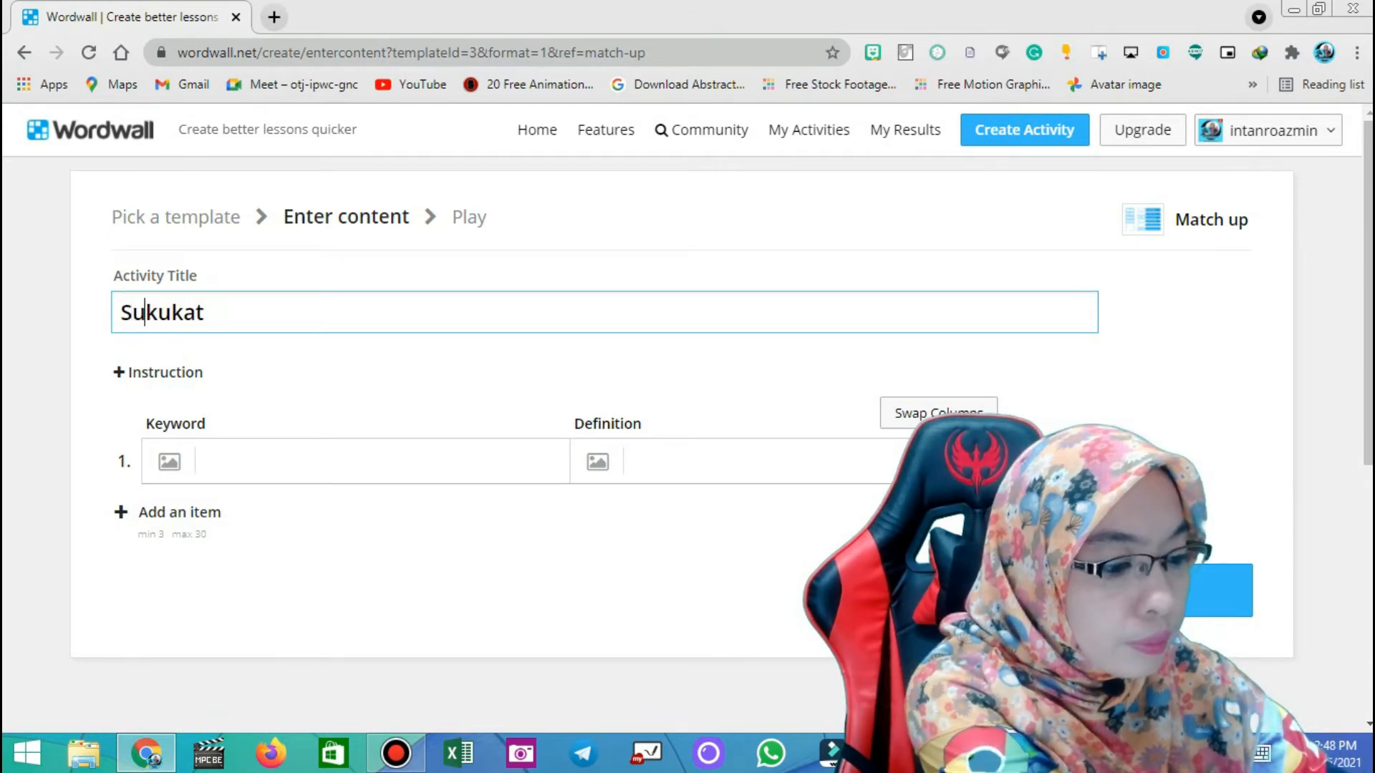
type("A")
key("BackSpace")
type("a")
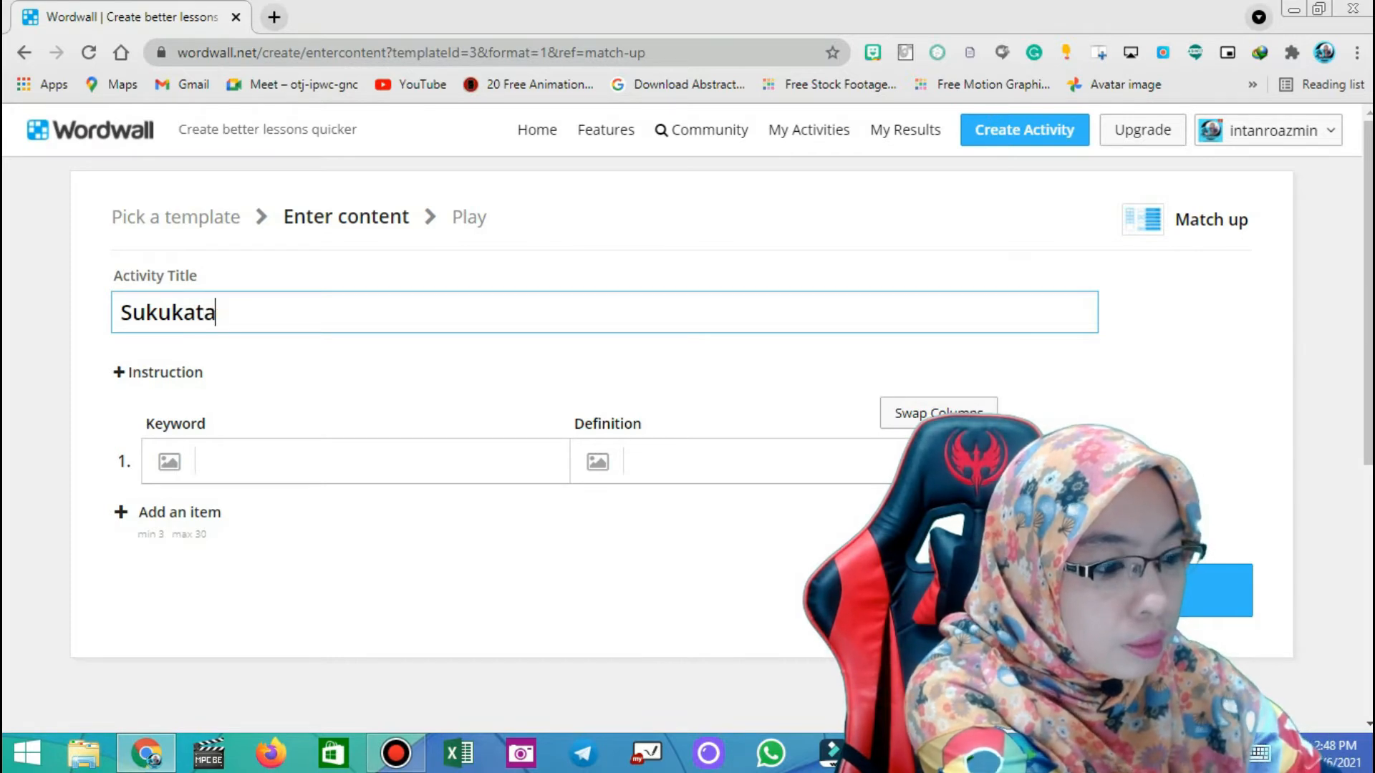
Extend the activity title so that it reads "Sukukata Terbuka KV 'ba'"
type(" Terbuka ")
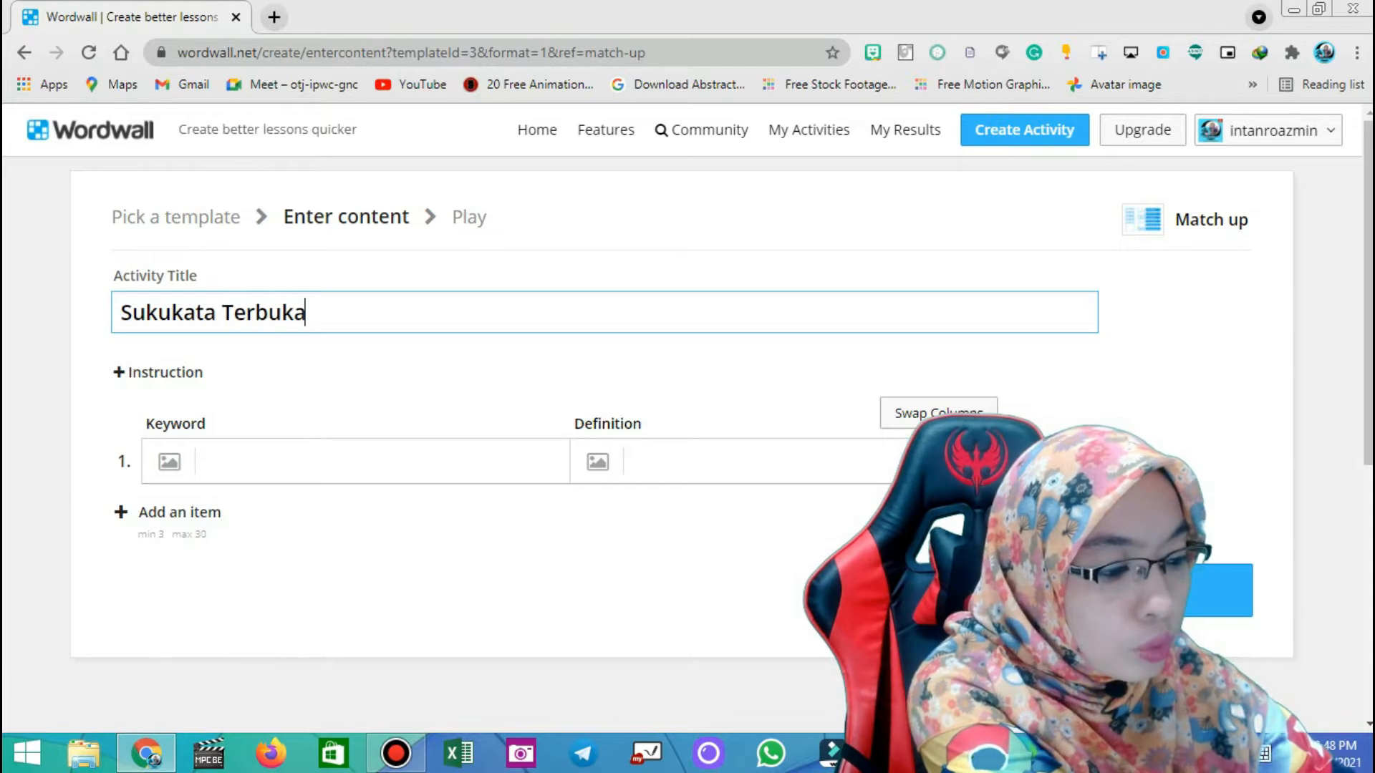
type("k")
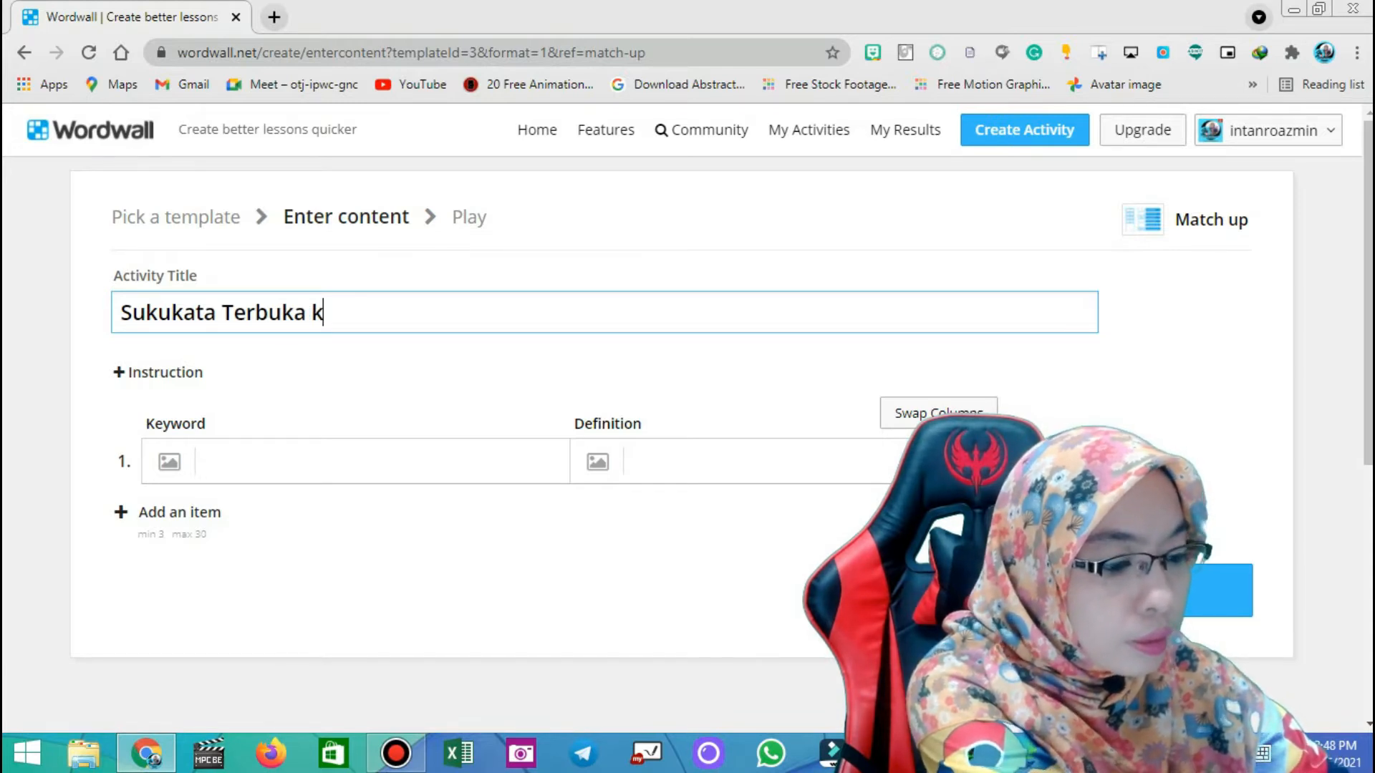
key("BackSpace")
type("KV")
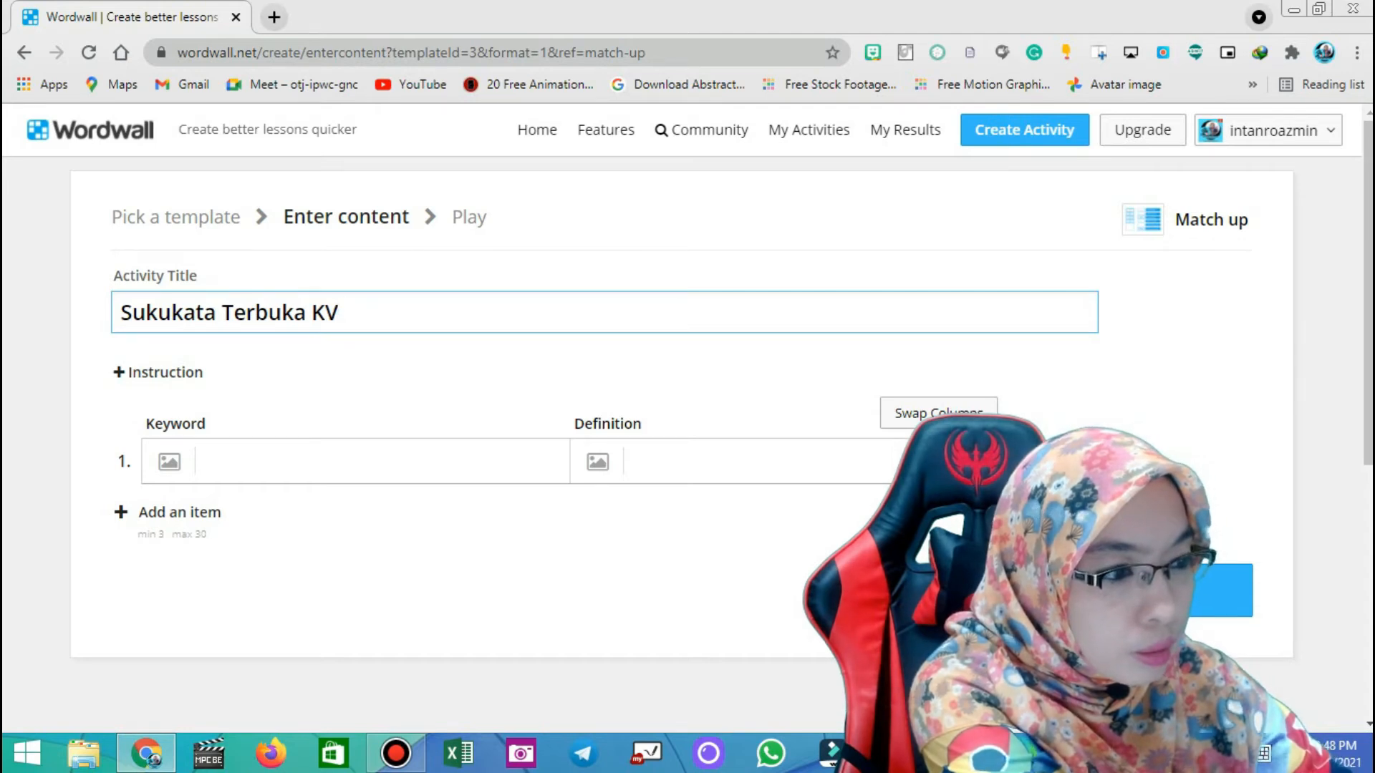
type(" '")
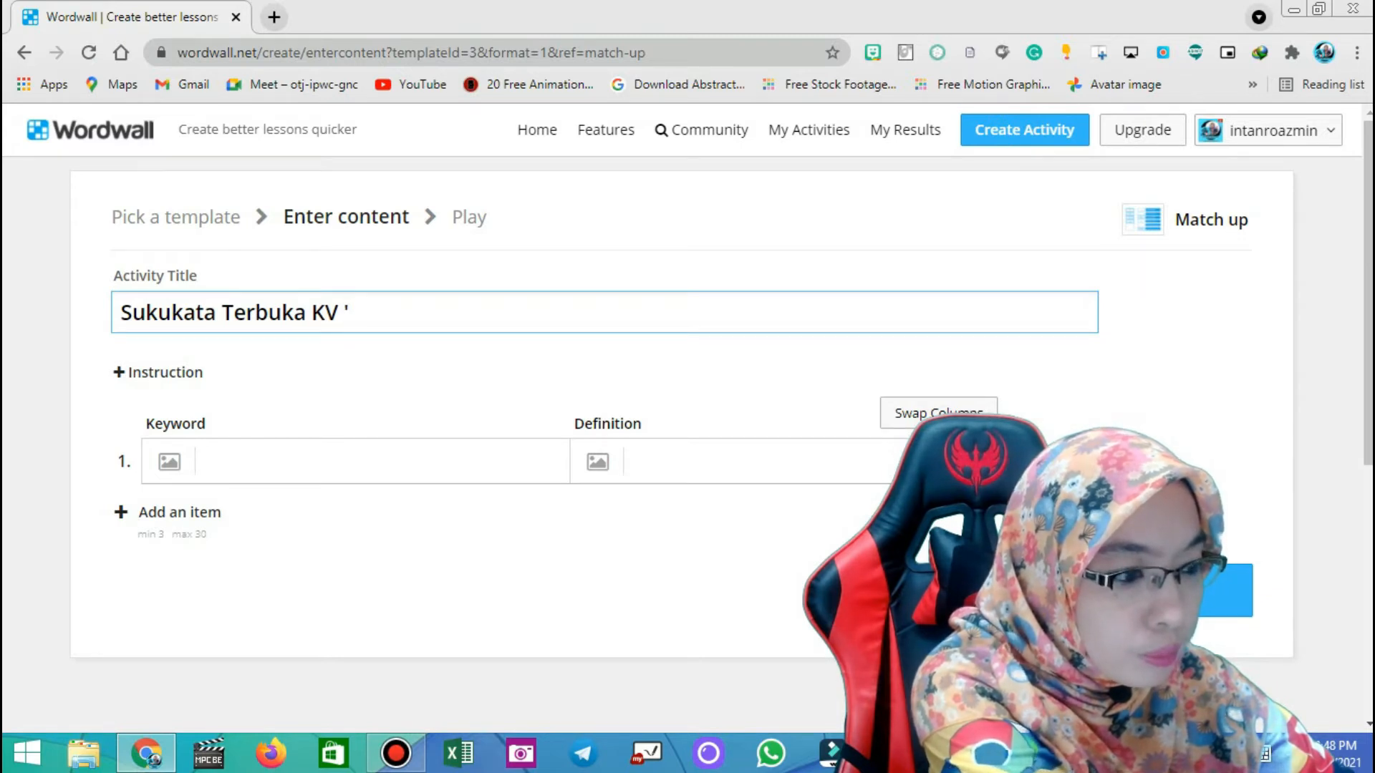
type("BA")
key("BackSpace")
key("BackSpace")
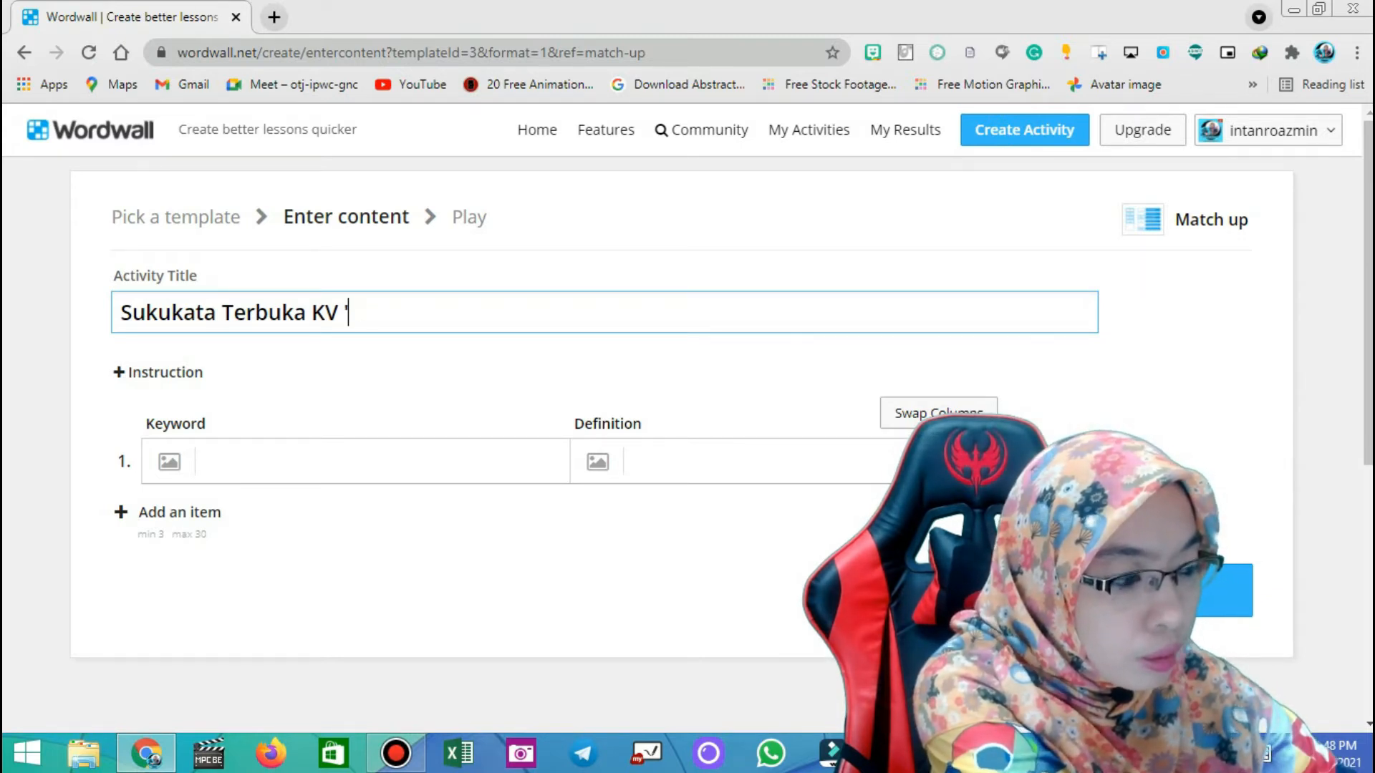
type("ba")
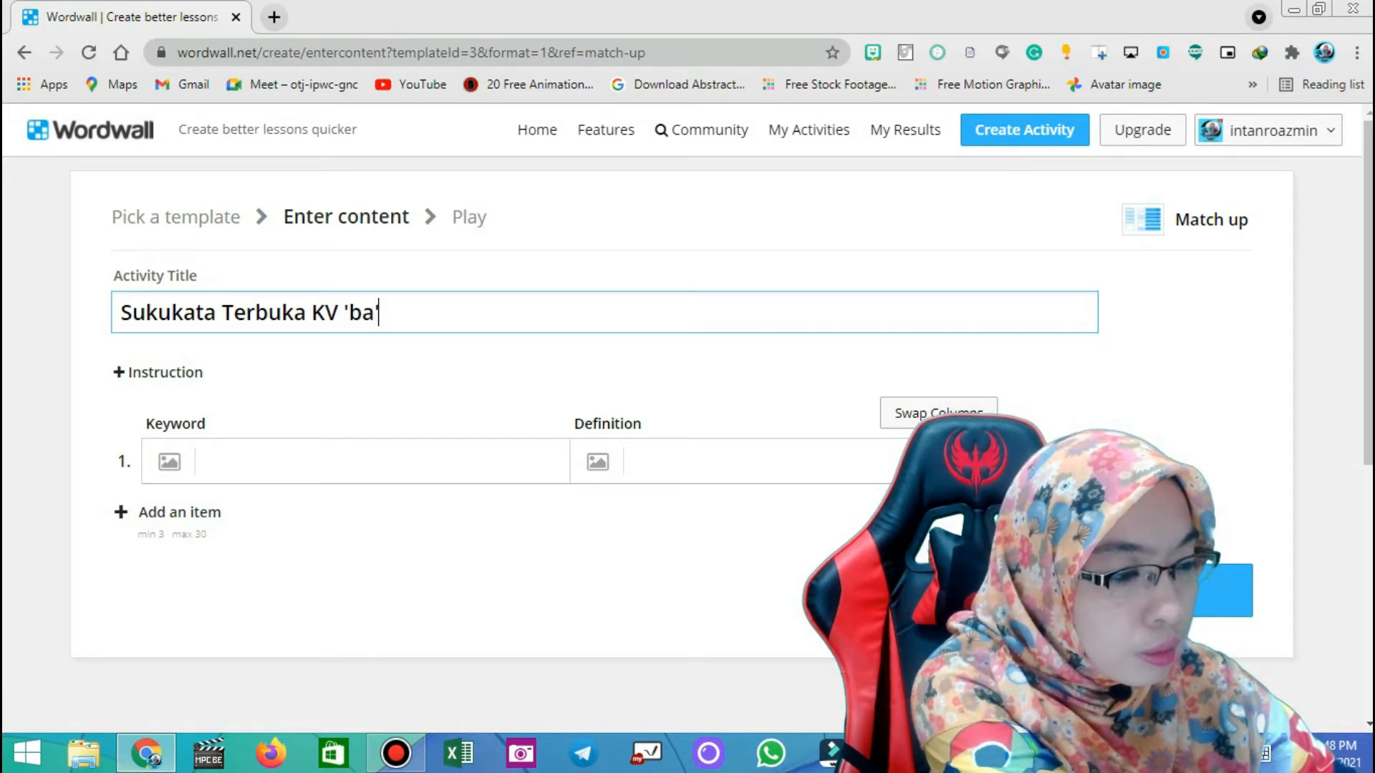
Open the image search for the first item's keyword
left_click(169, 462)
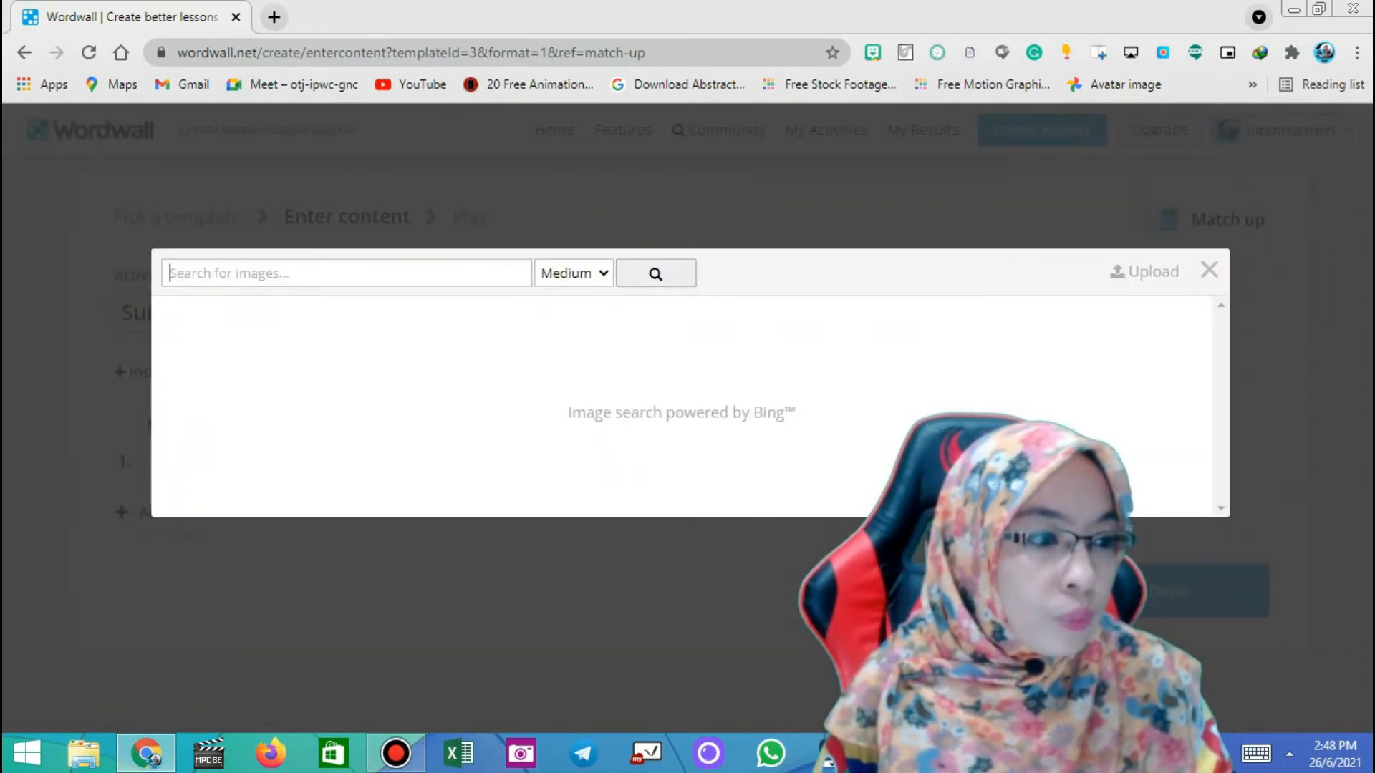
left_click(346, 274)
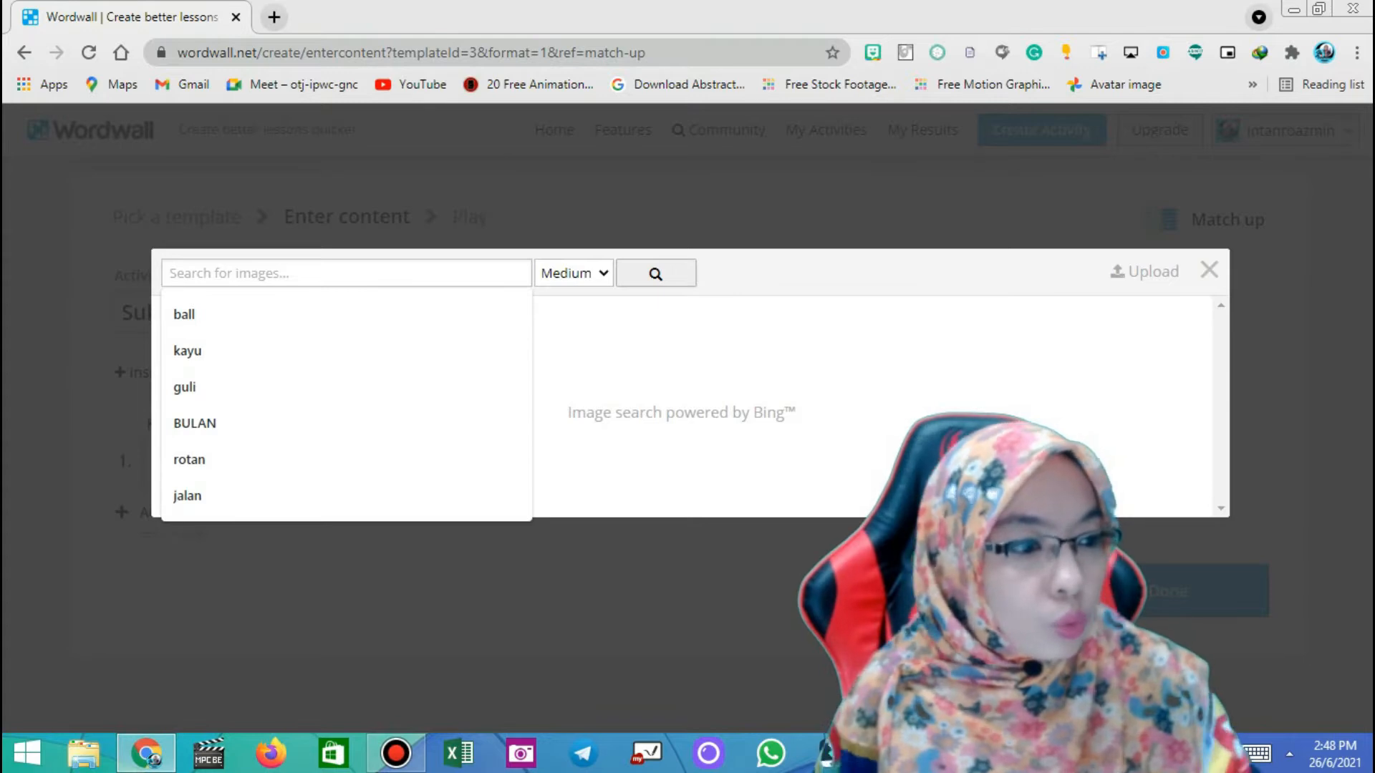
key("Down")
key("Down")
key("Down")
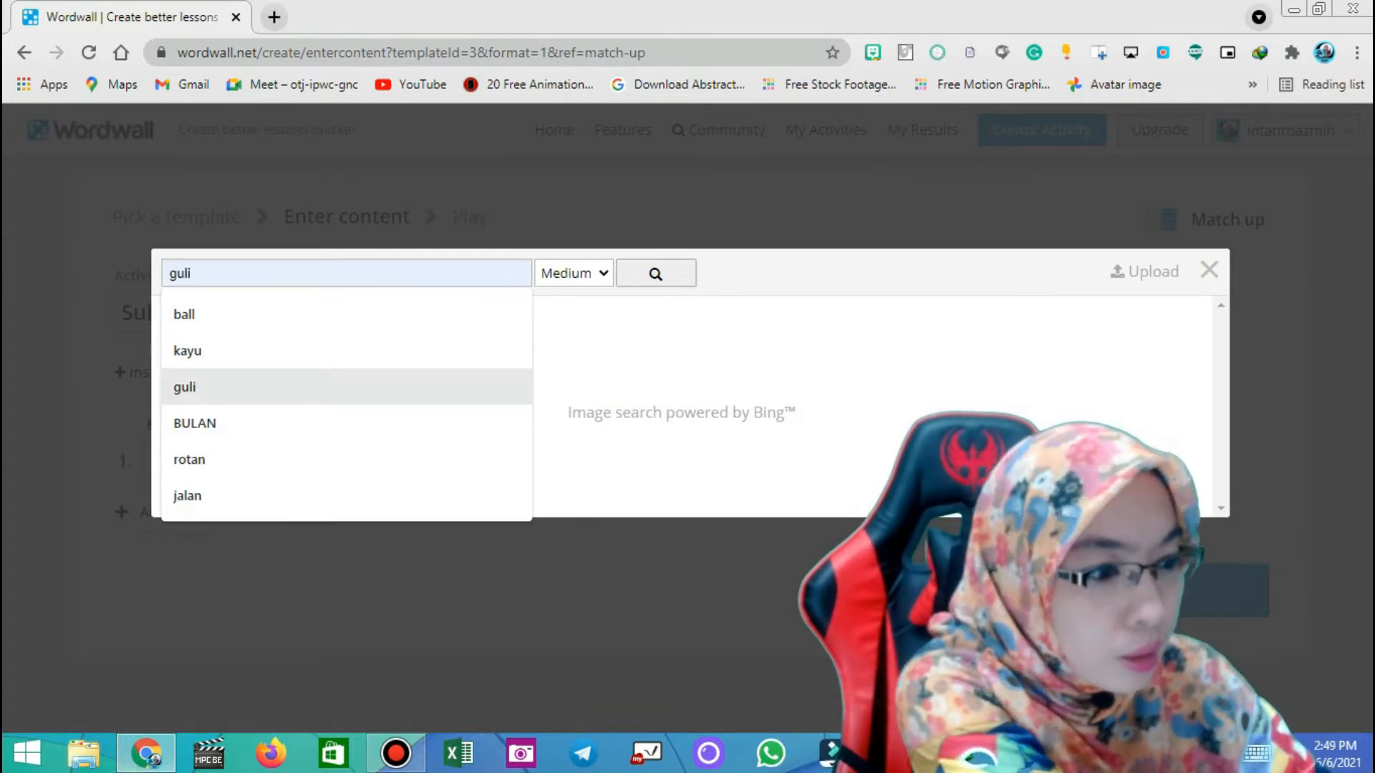
key("Return")
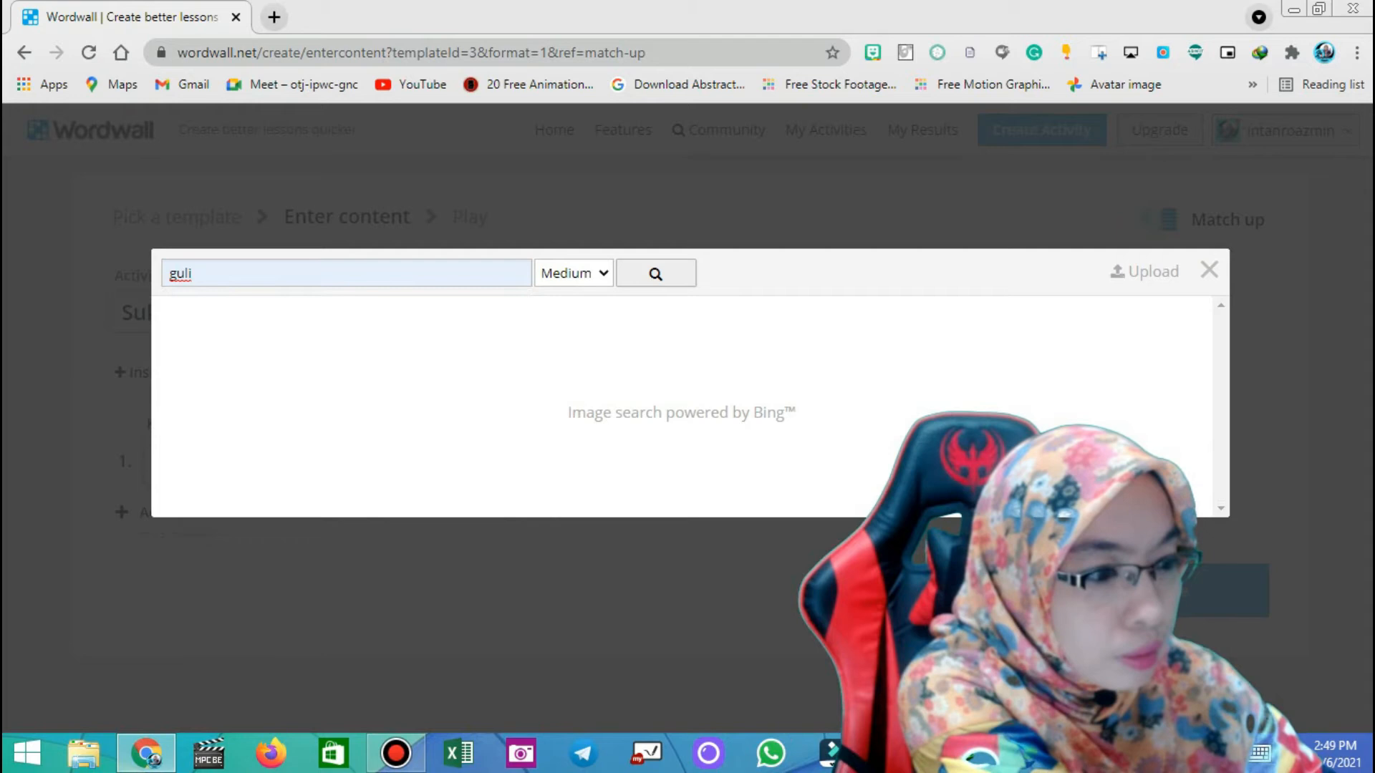
key("BackSpace")
key("BackSpace")
key("BackSpace")
key("BackSpace")
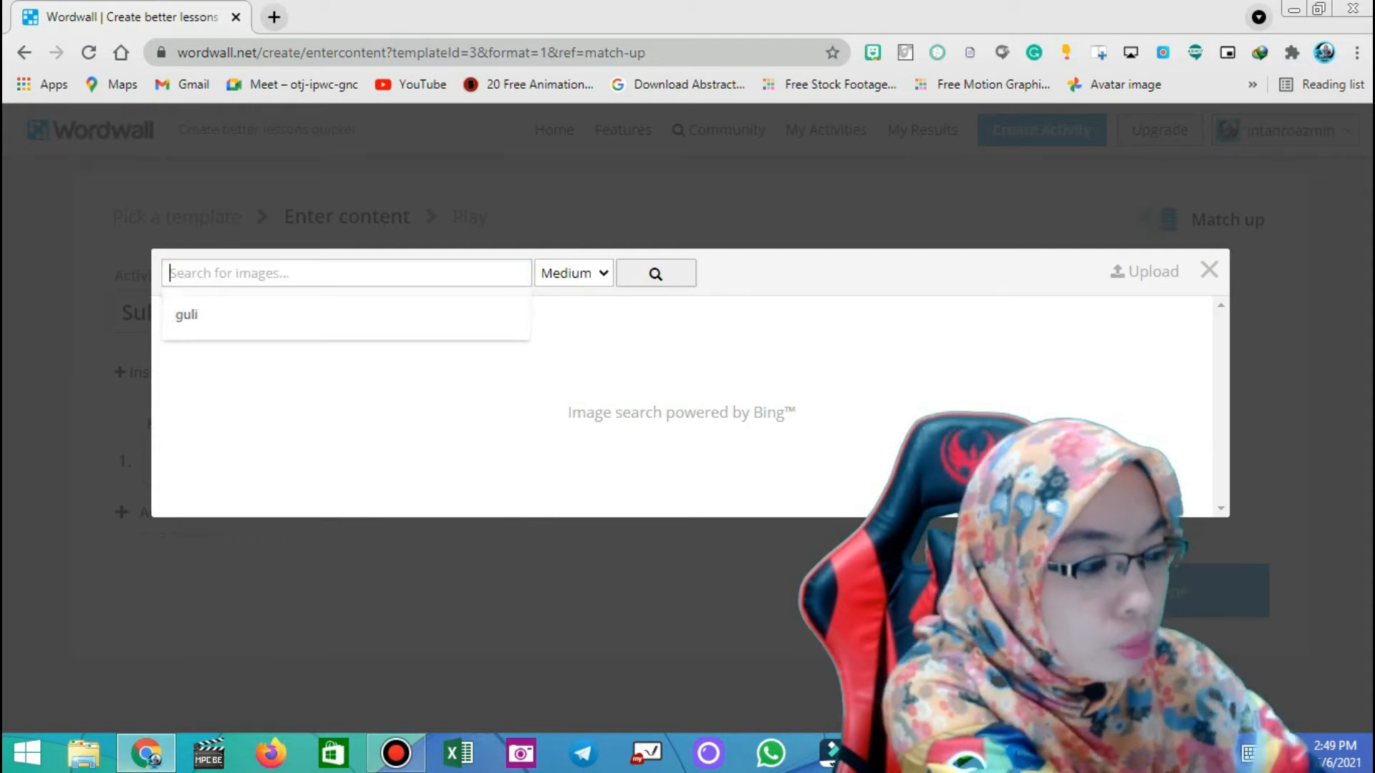
Search the images for "baju" and use the patterned top with red skirt as the first item's keyword picture
type("baju")
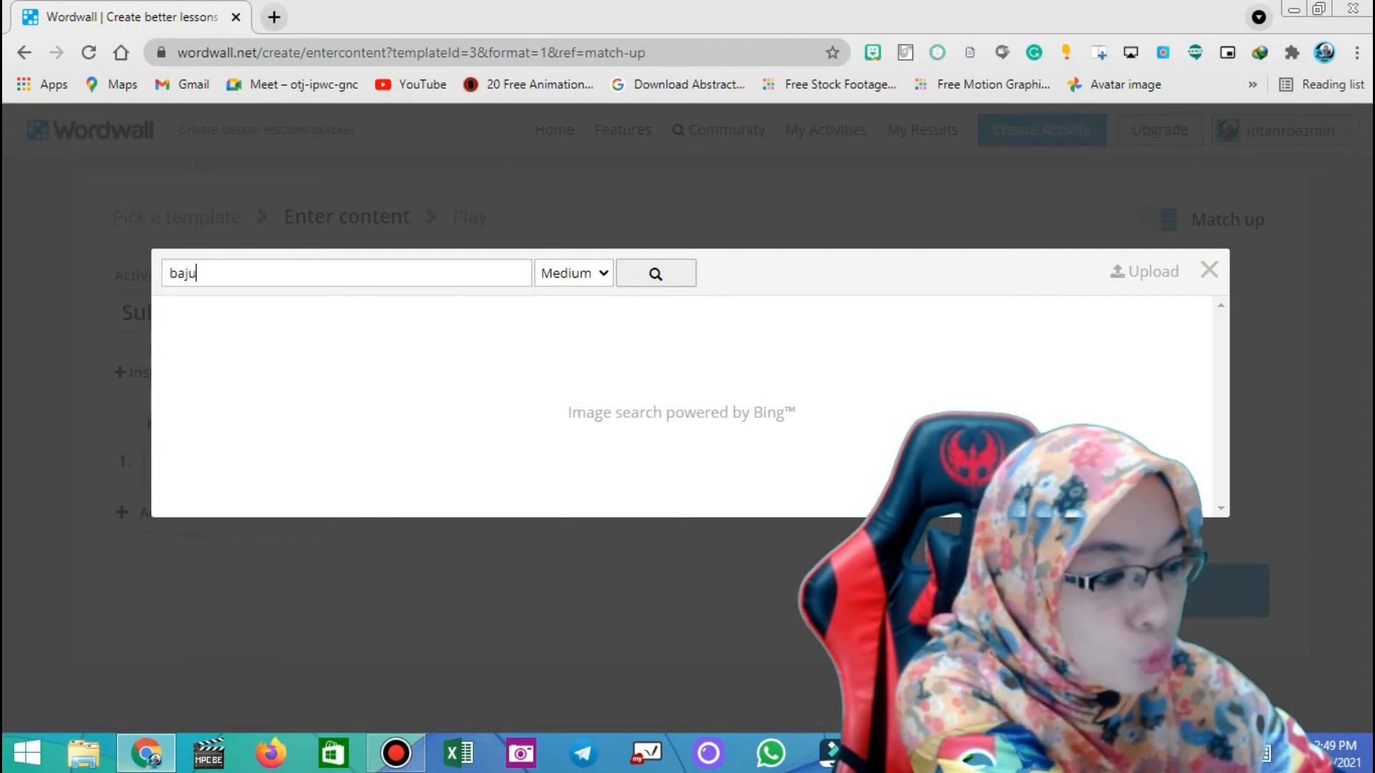
key("Return")
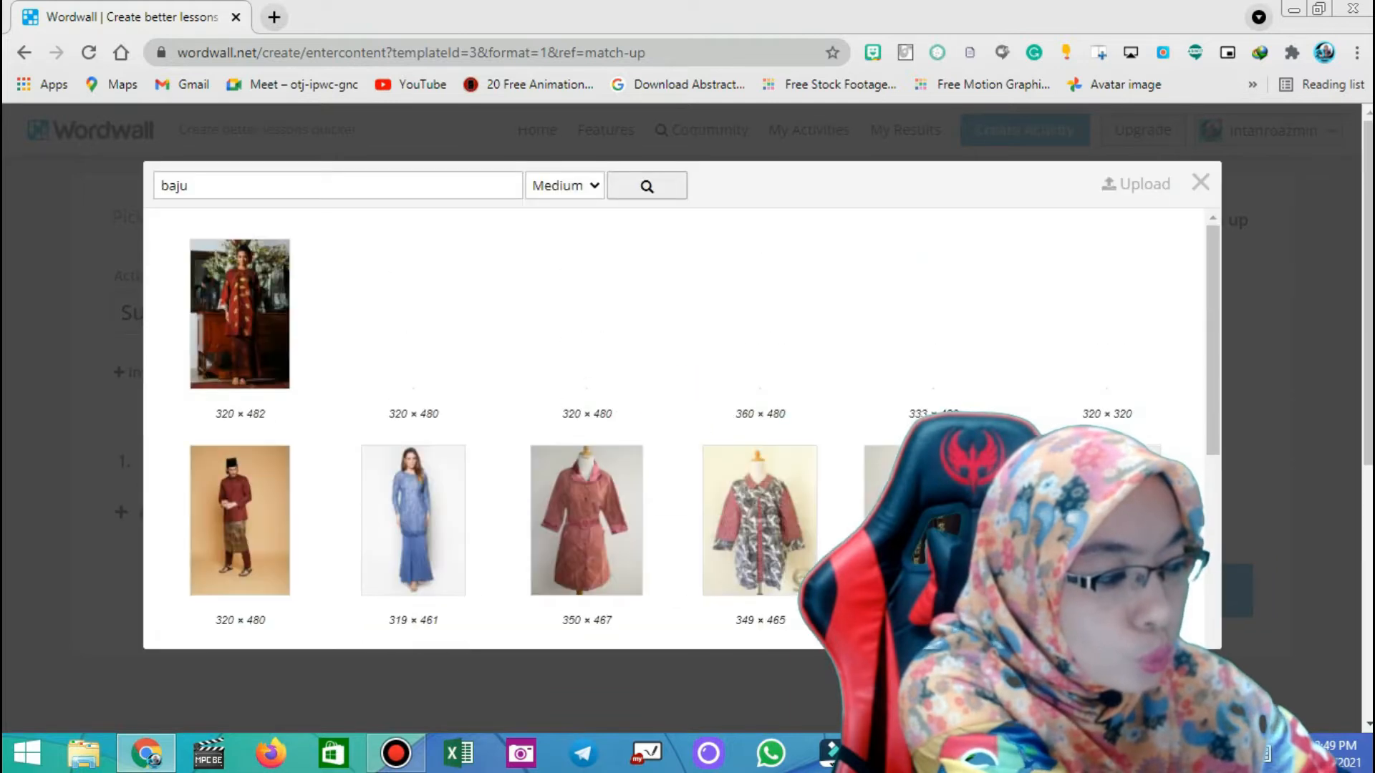
scroll(680, 430, "down", 7)
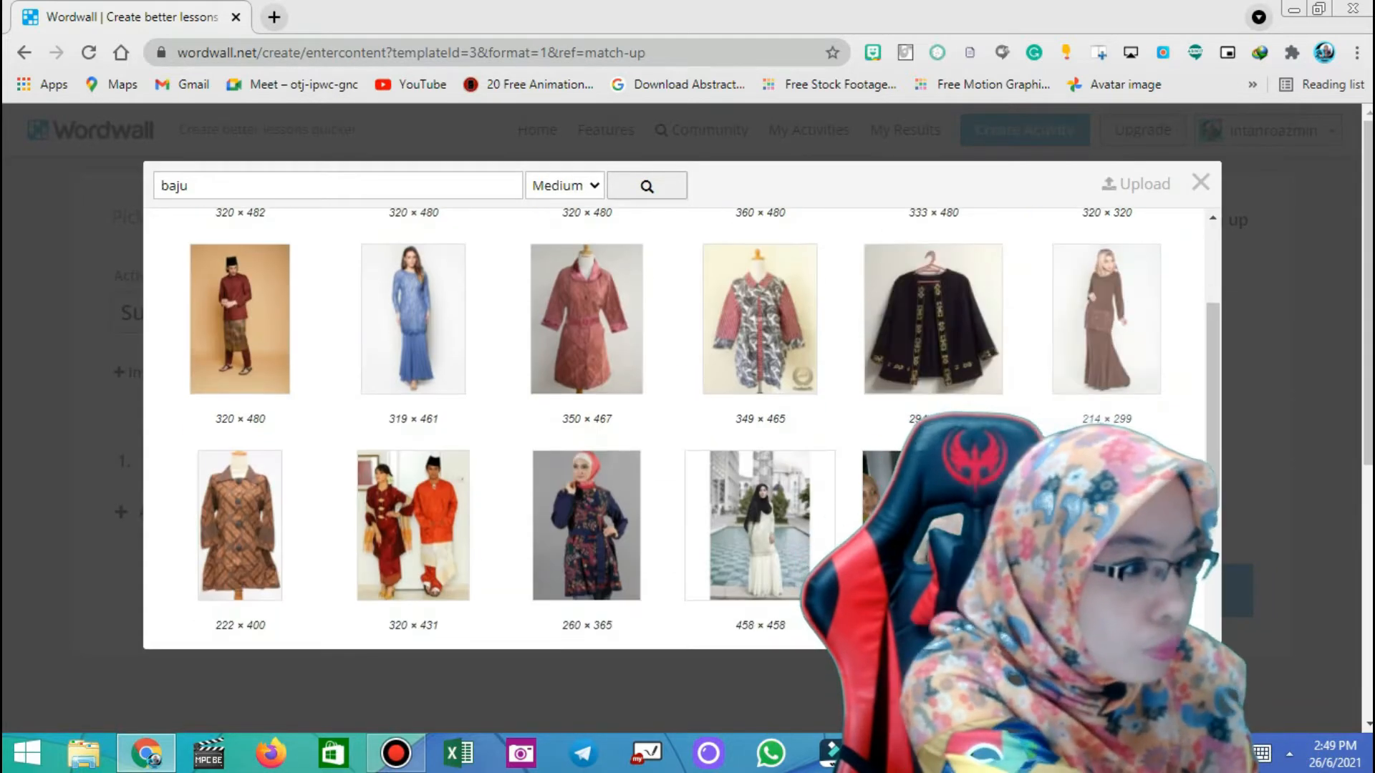
scroll(680, 429, "down", 5)
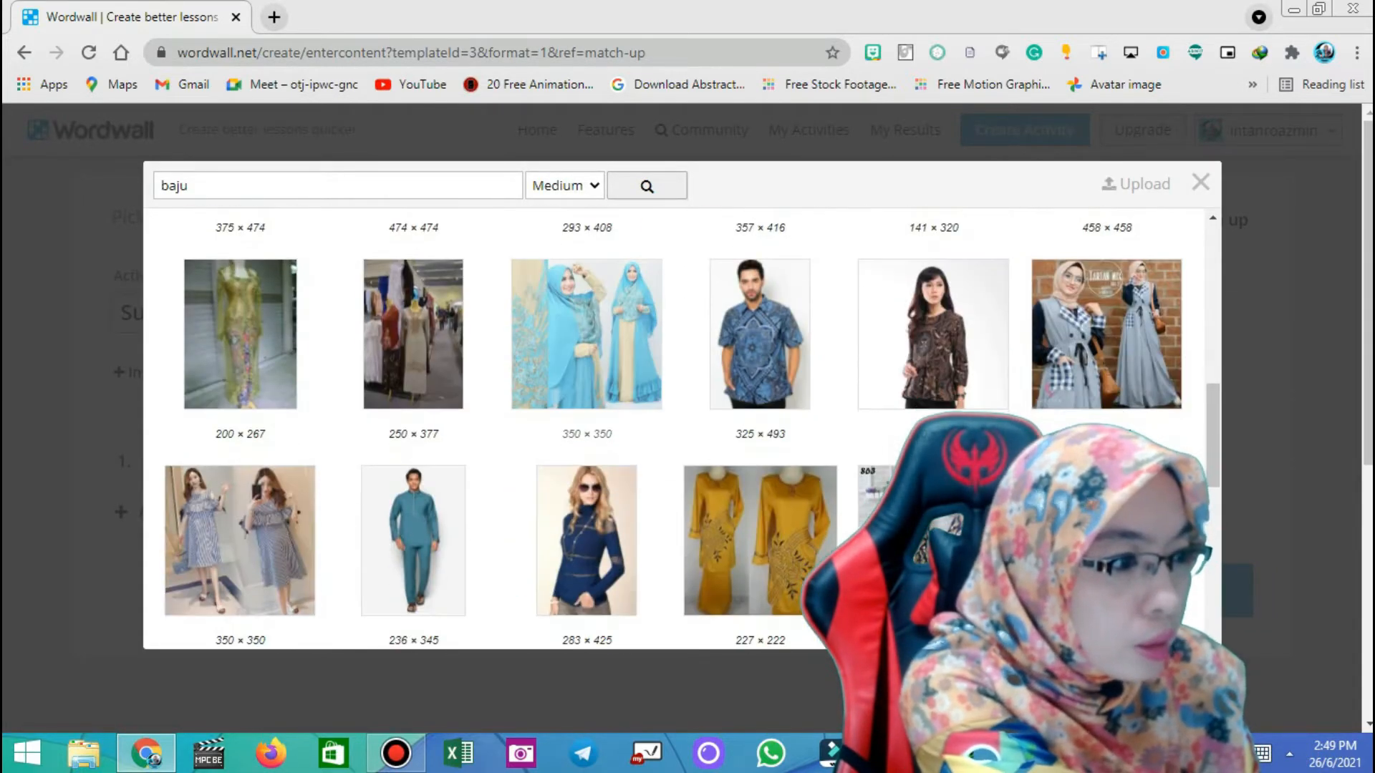
scroll(680, 430, "down", 8)
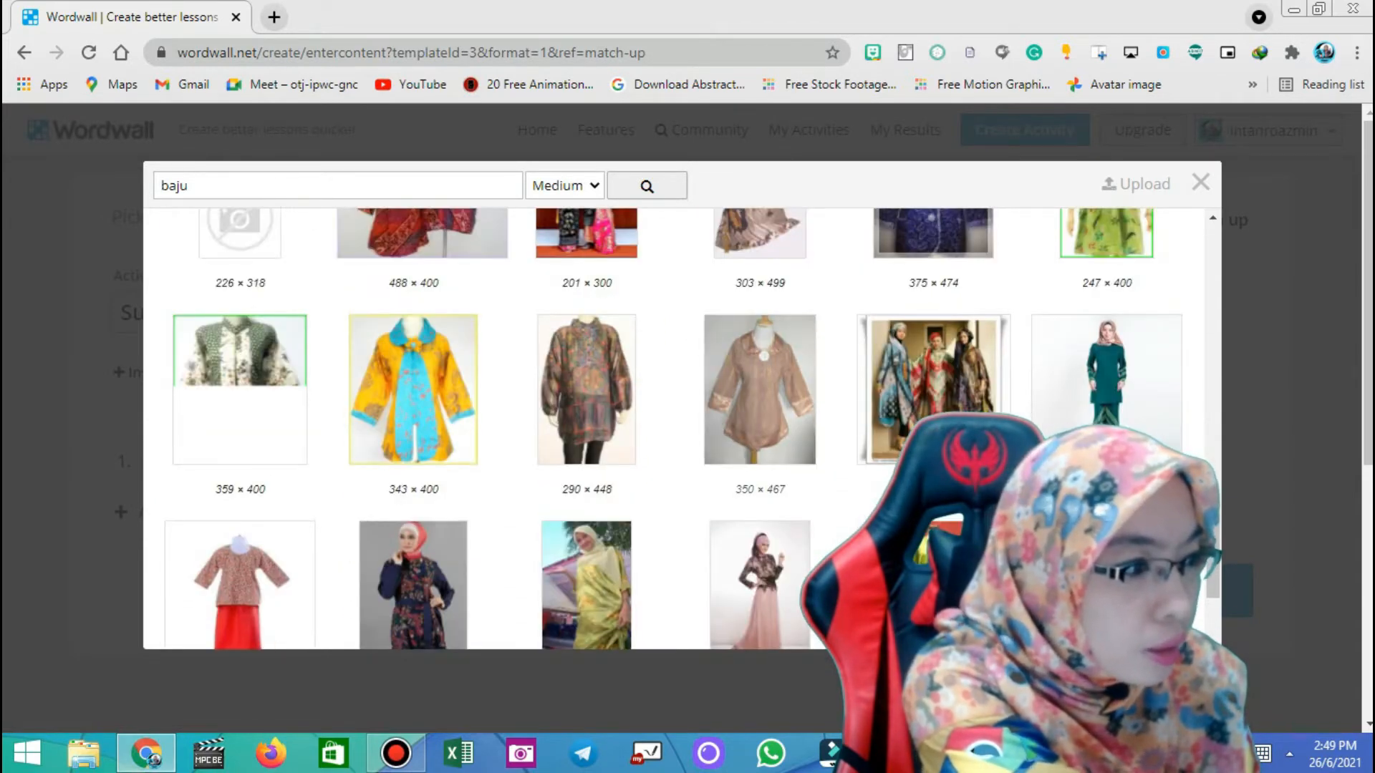
scroll(931, 394, "down", 3)
scroll(680, 430, "down", 7)
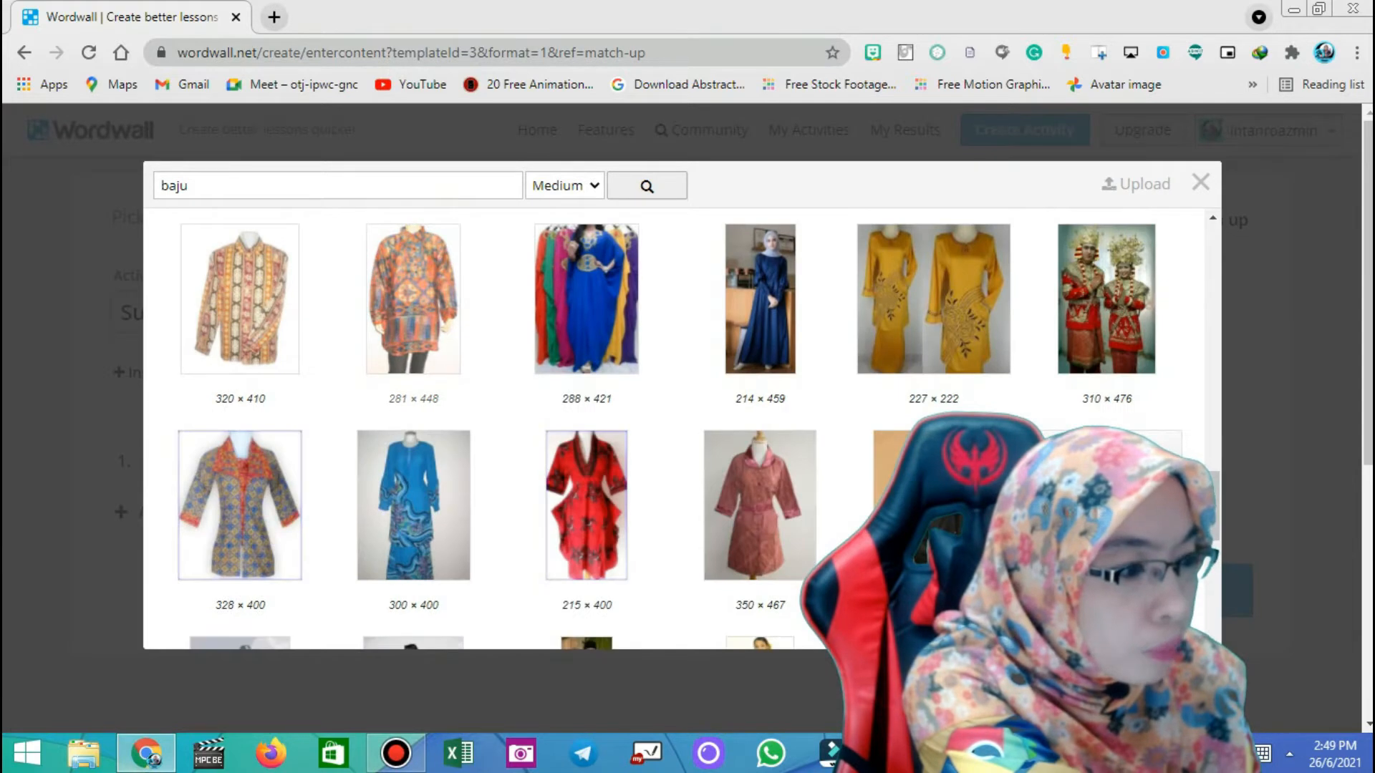
scroll(680, 430, "down", 6)
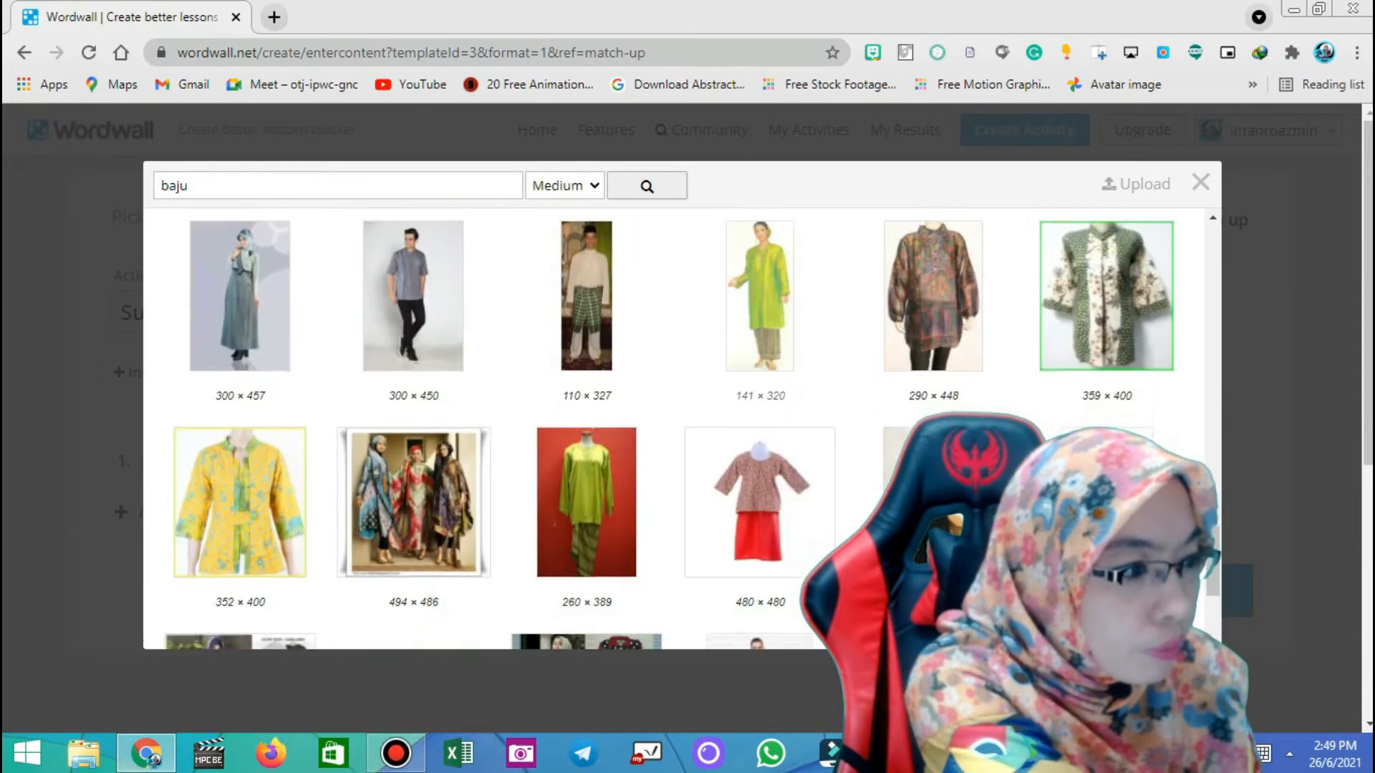
left_click(760, 314)
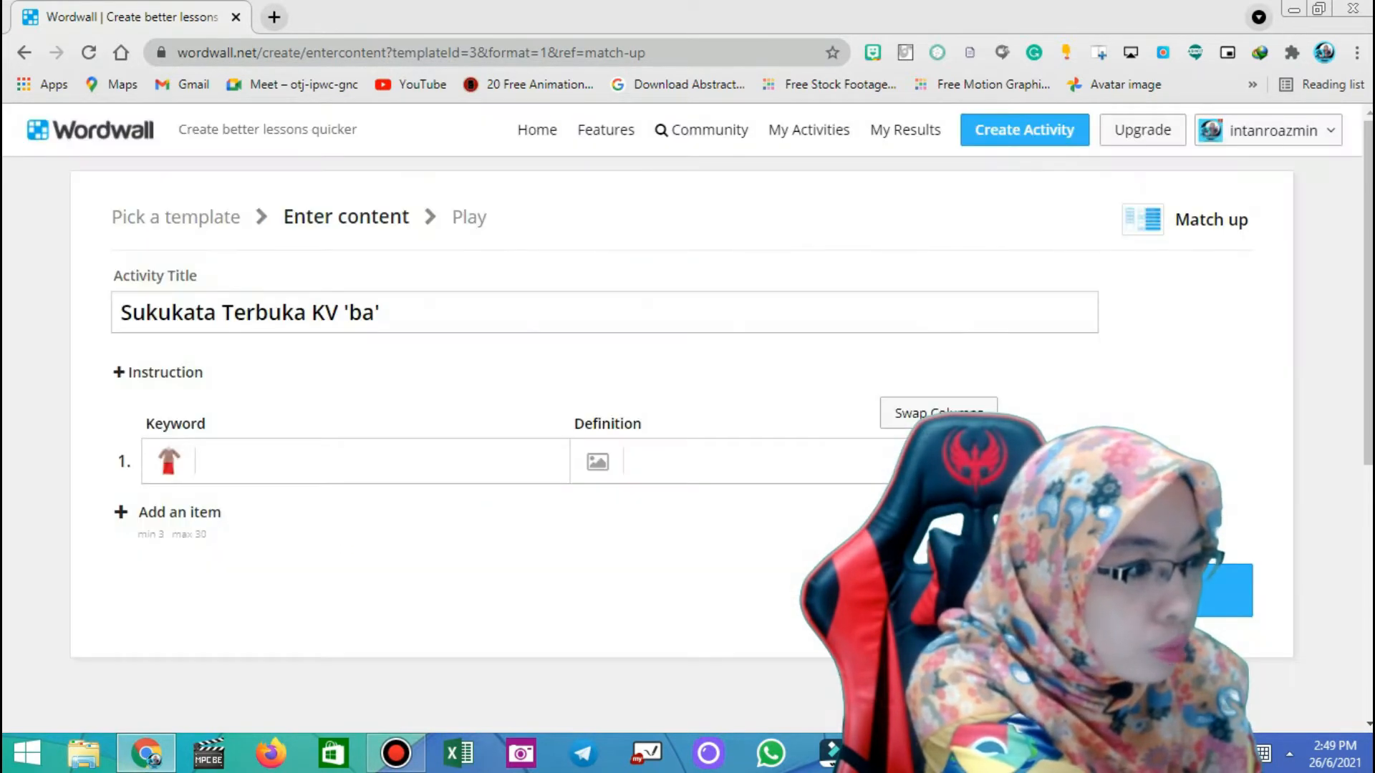
Enter "baju" as the first item's definition and add a second item
left_click(680, 462)
type("baju")
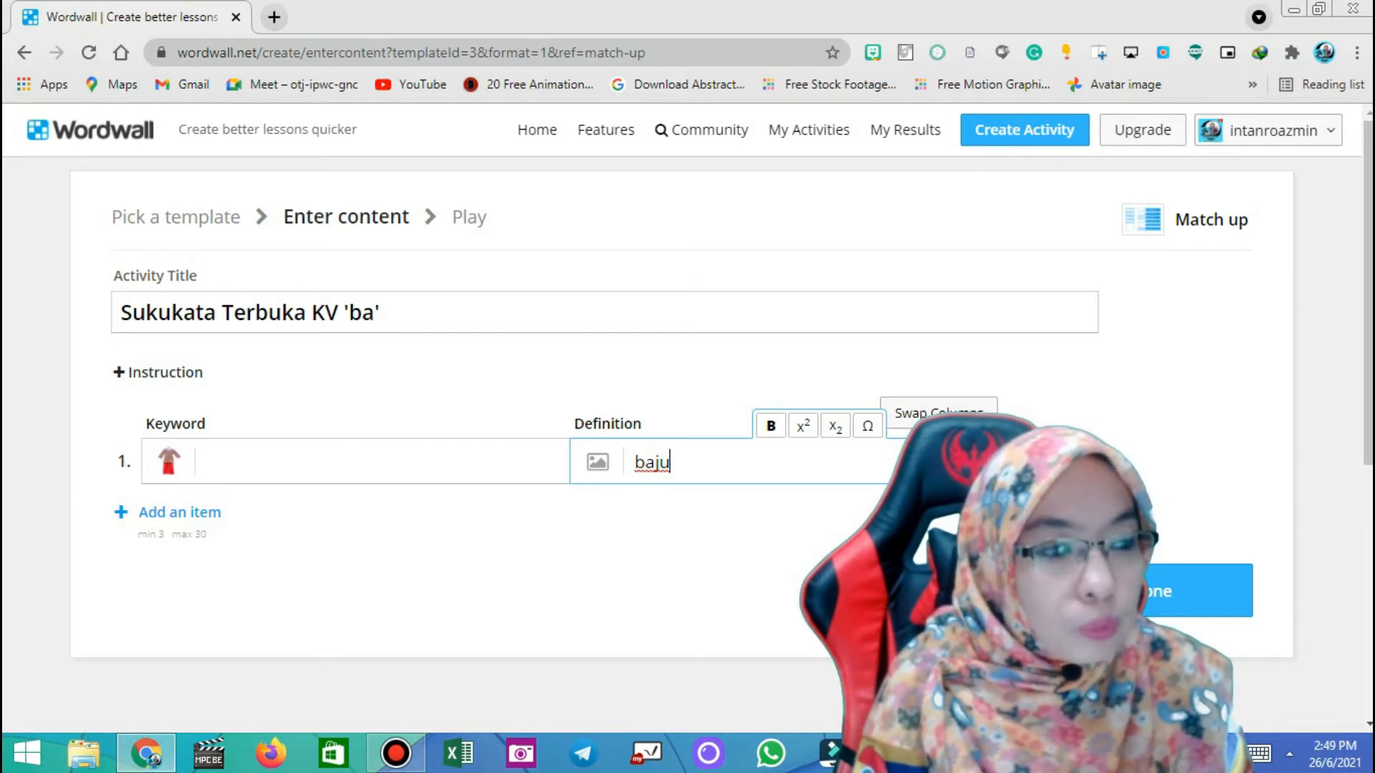
key("Return")
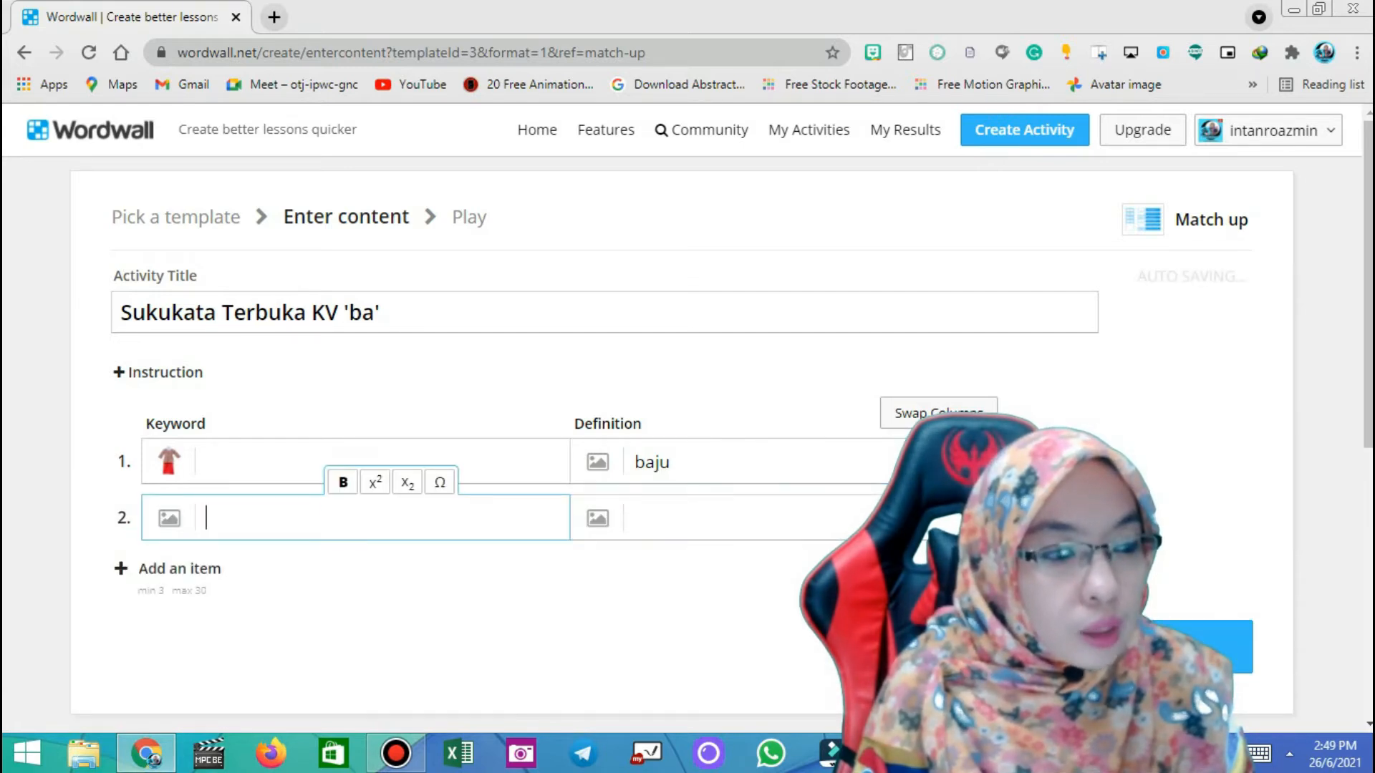
Give the second item the pale tall-handled basket picture from a "bakul" image search as keyword and "bakul" as definition
left_click(169, 518)
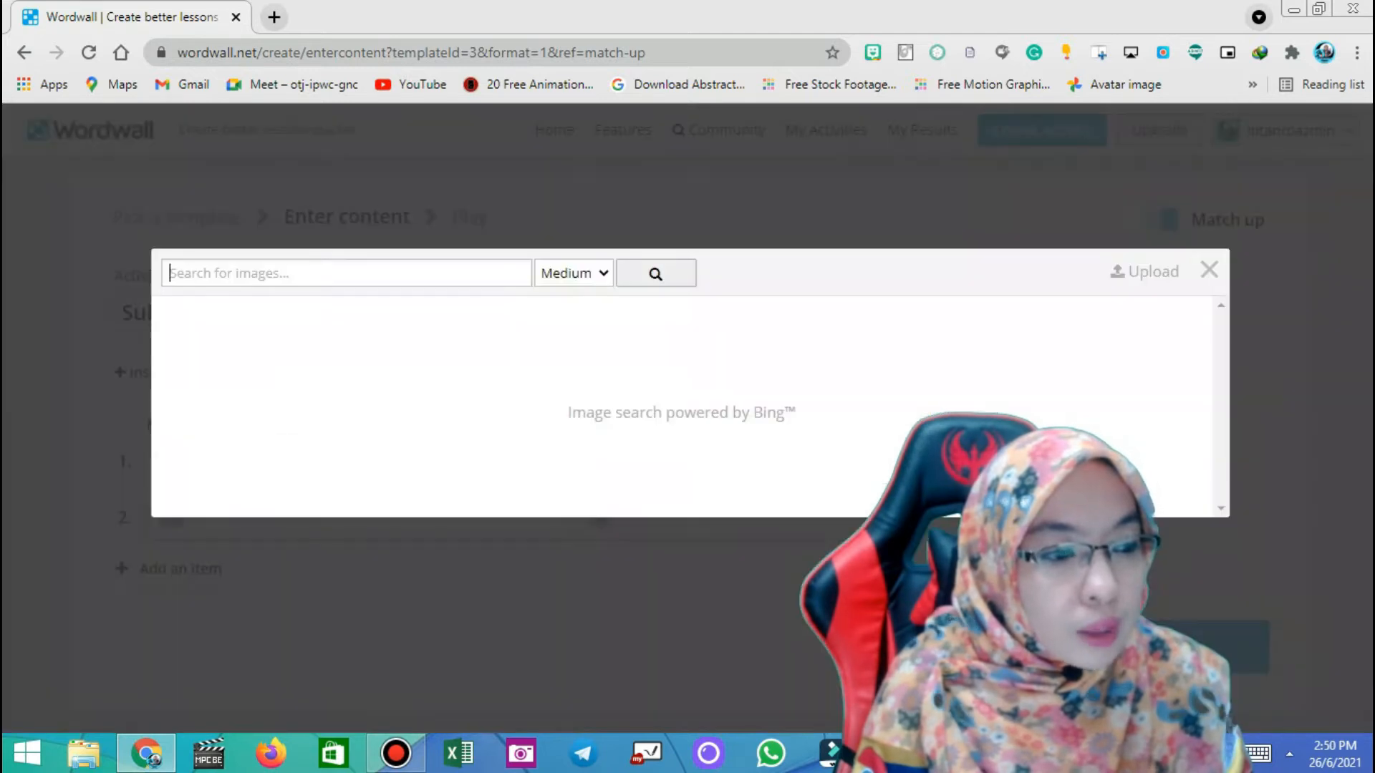
left_click(346, 273)
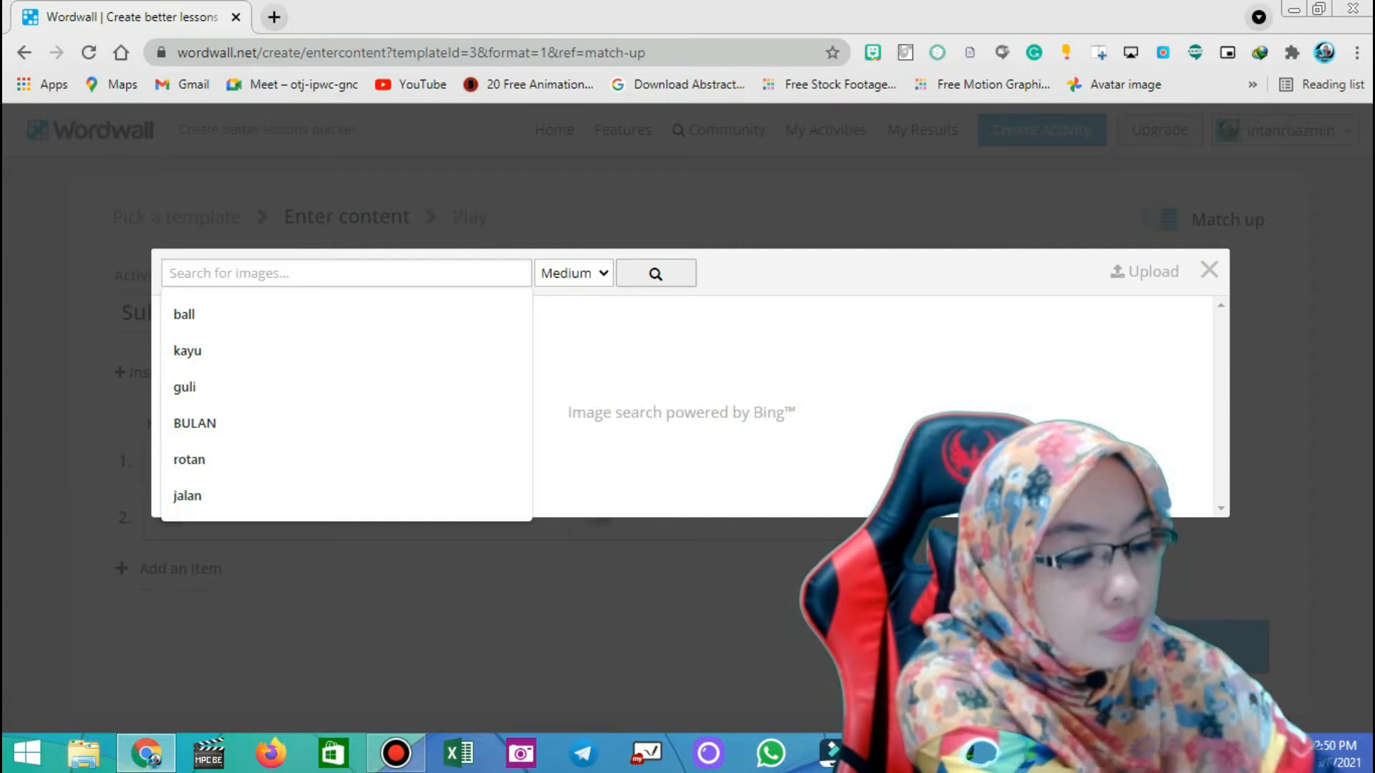
type("bakul")
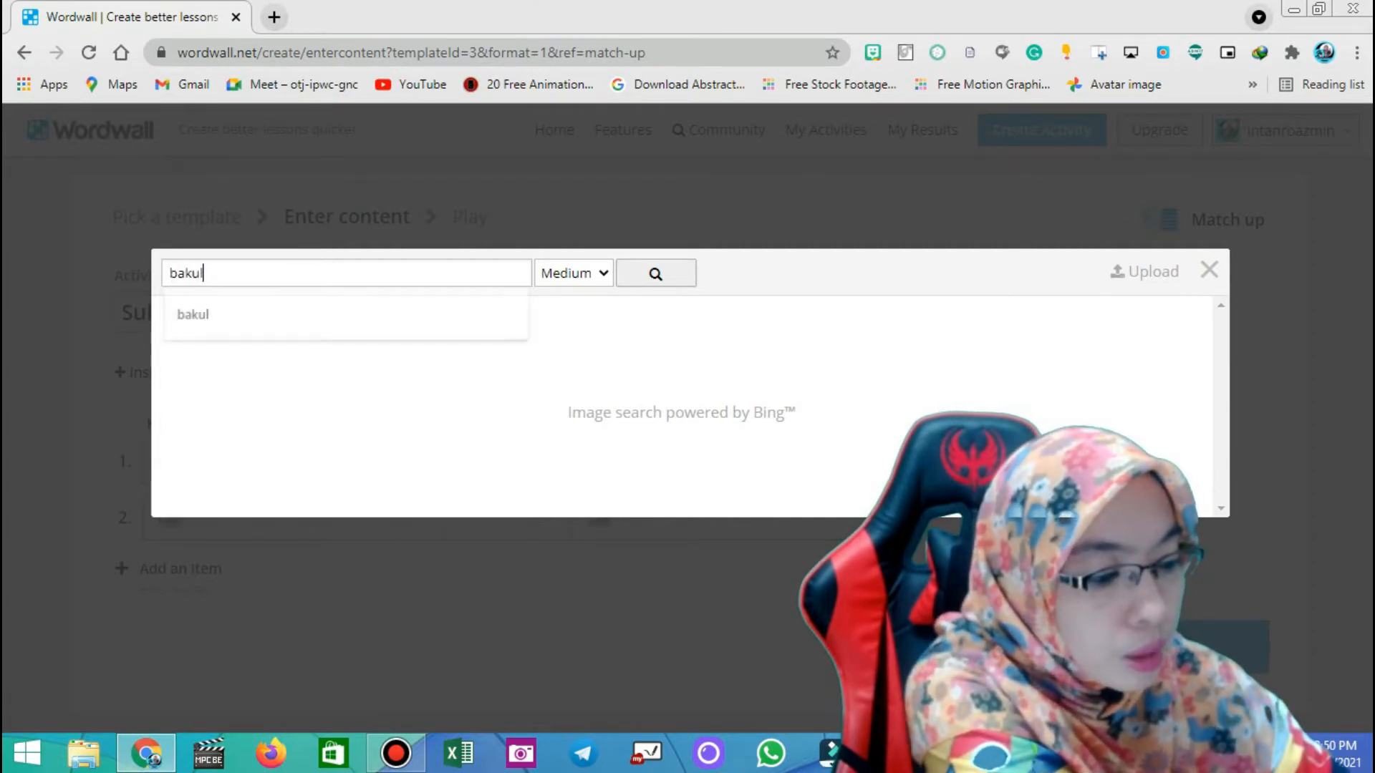
key("Return")
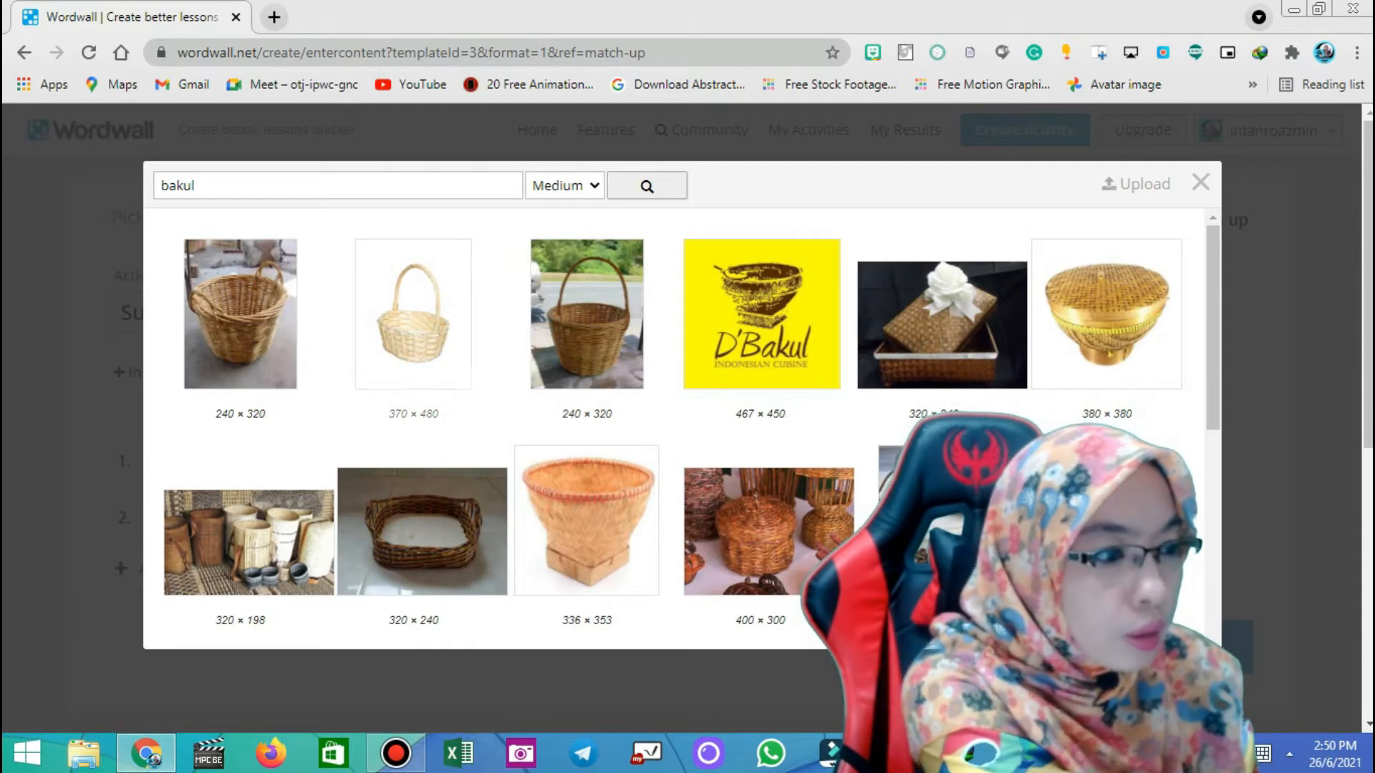
left_click(414, 315)
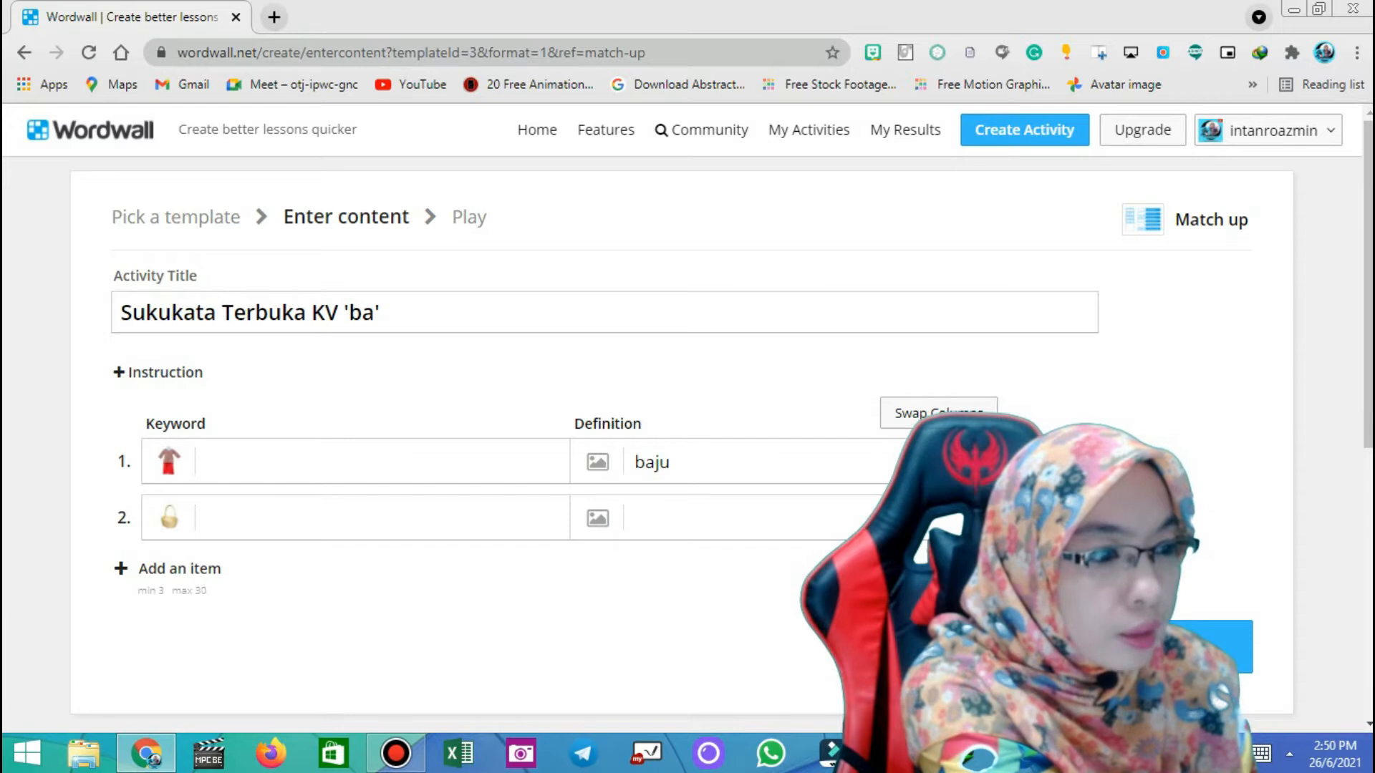
left_click(659, 518)
type("bakul")
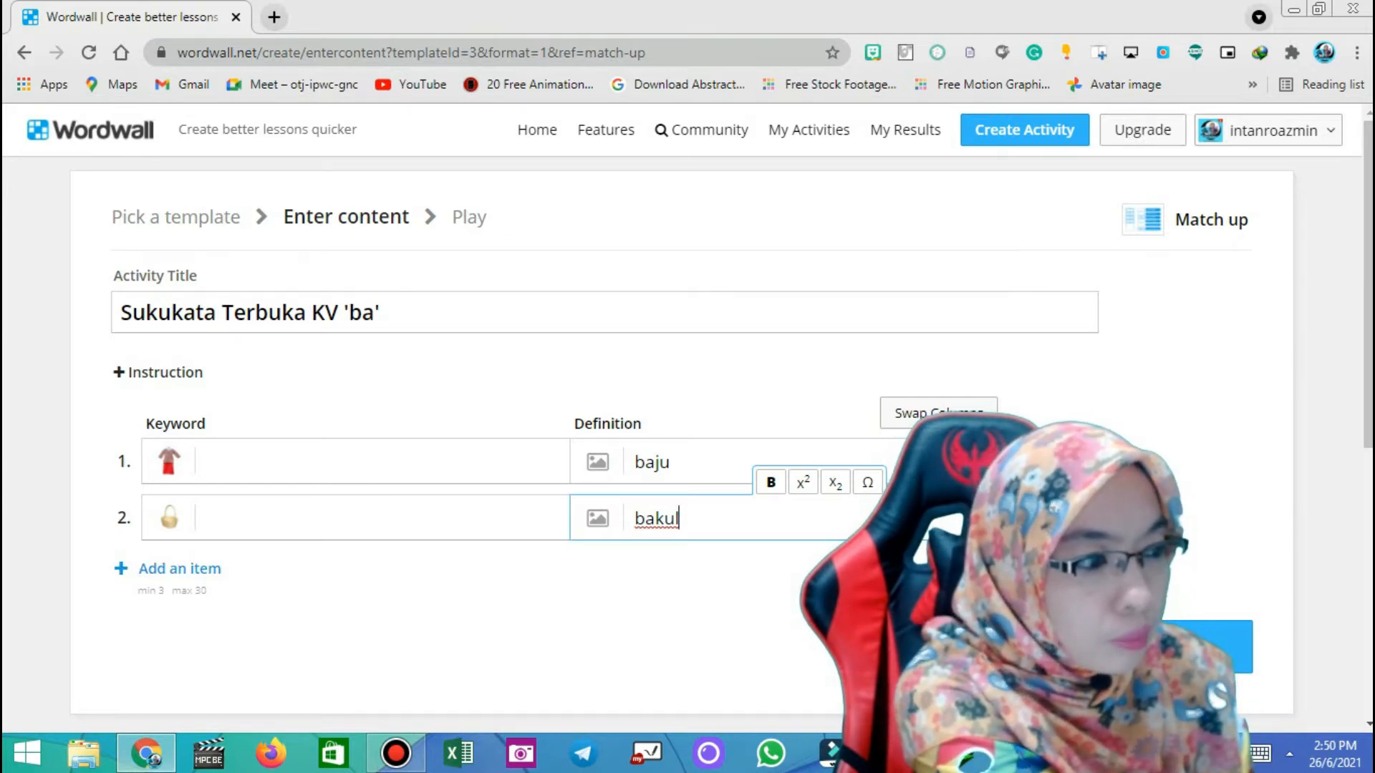
Add a third item and set its keyword picture to the 300 × 373 bicycle from an image search for "basikal"
left_click(179, 568)
left_click(170, 574)
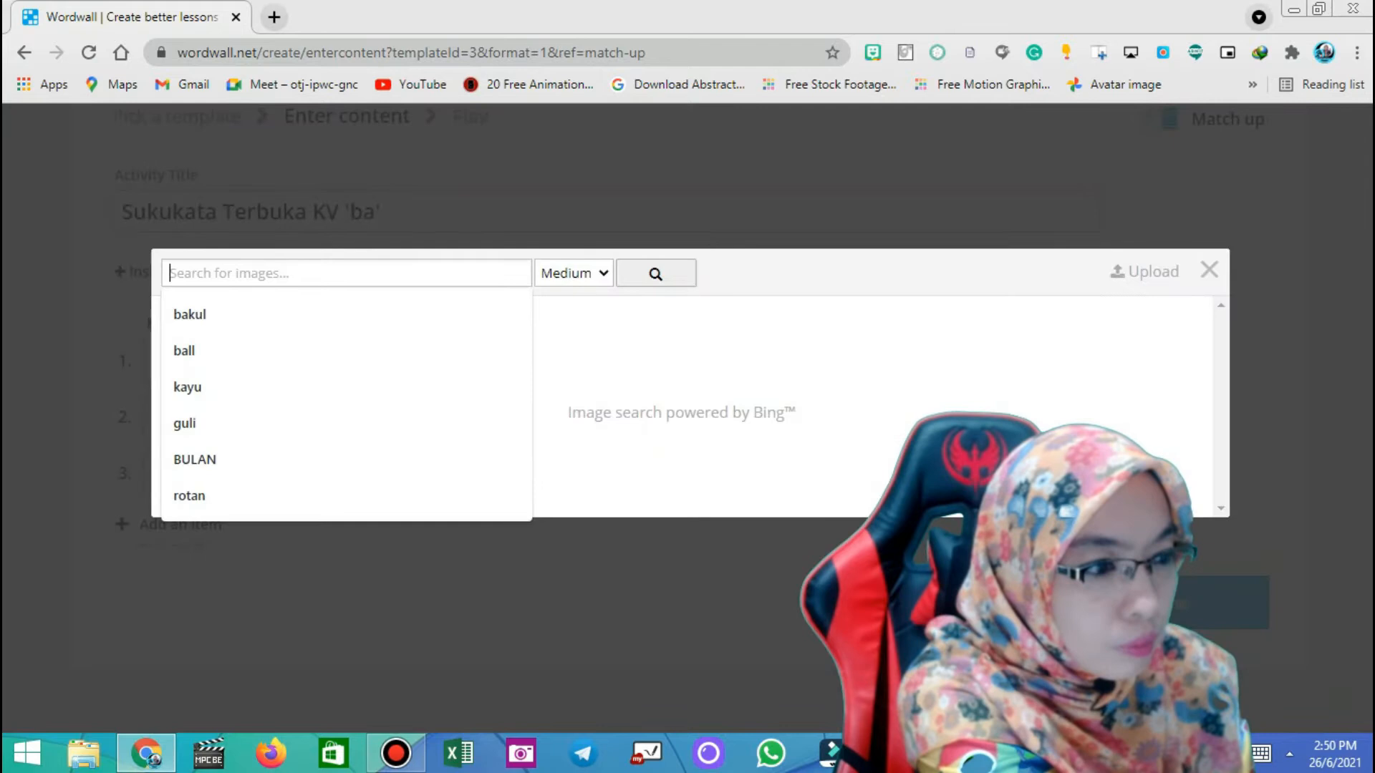
type("basikal")
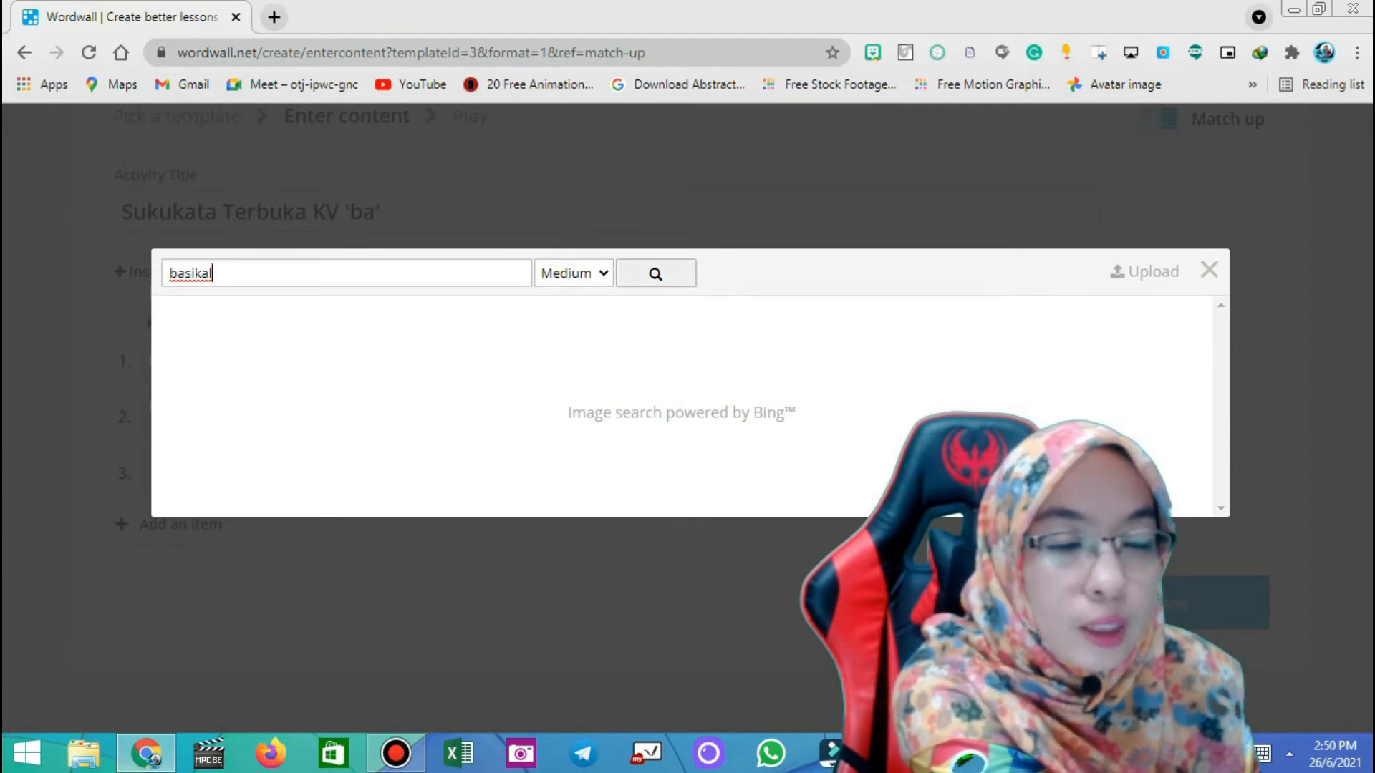
key("Return")
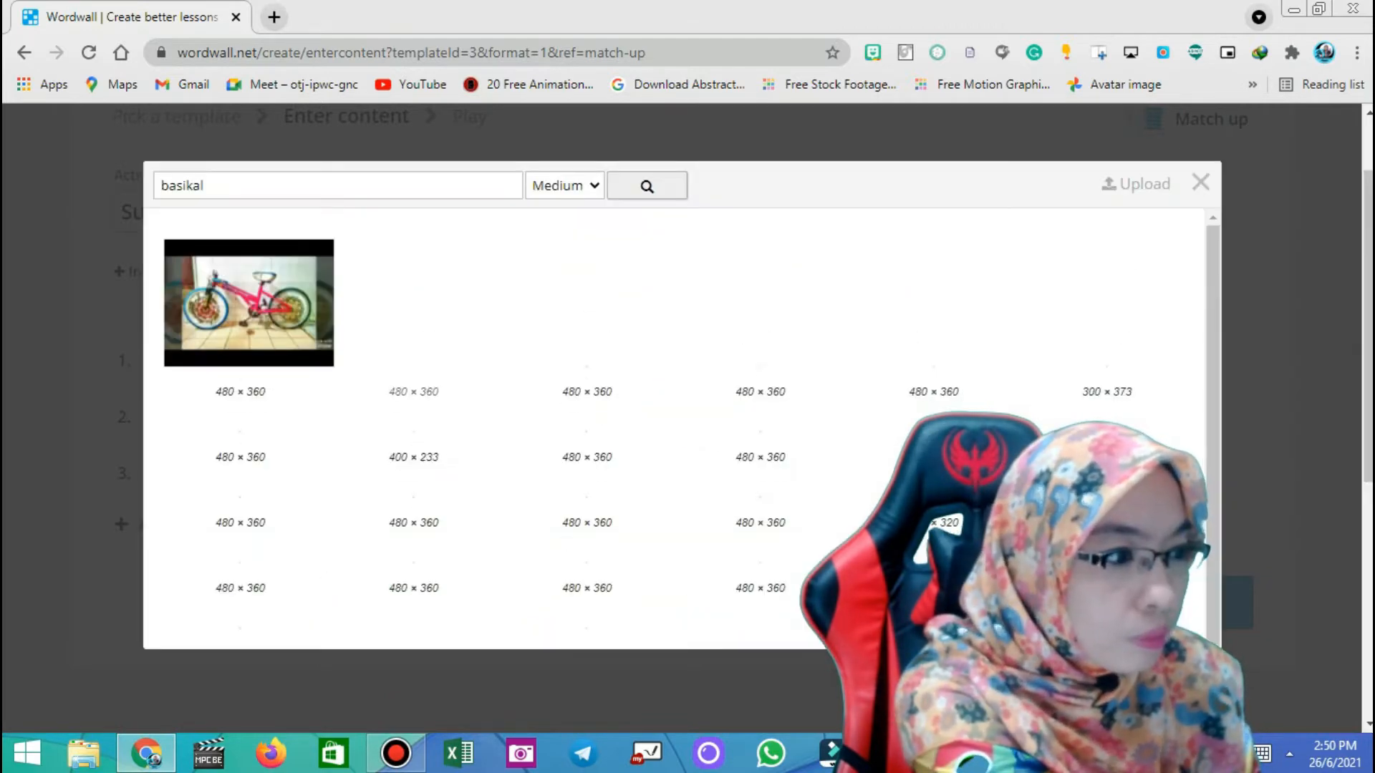
scroll(680, 429, "down", 2)
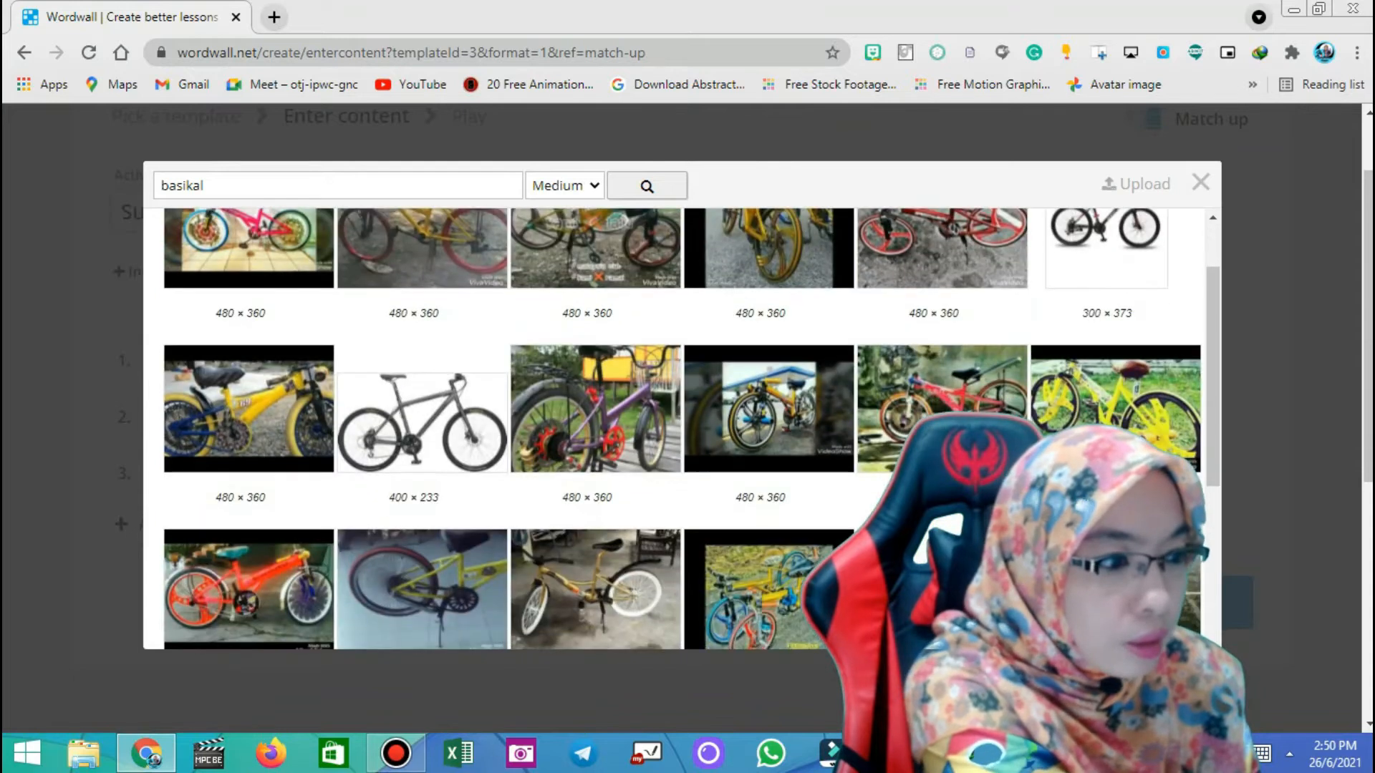
left_click(1106, 247)
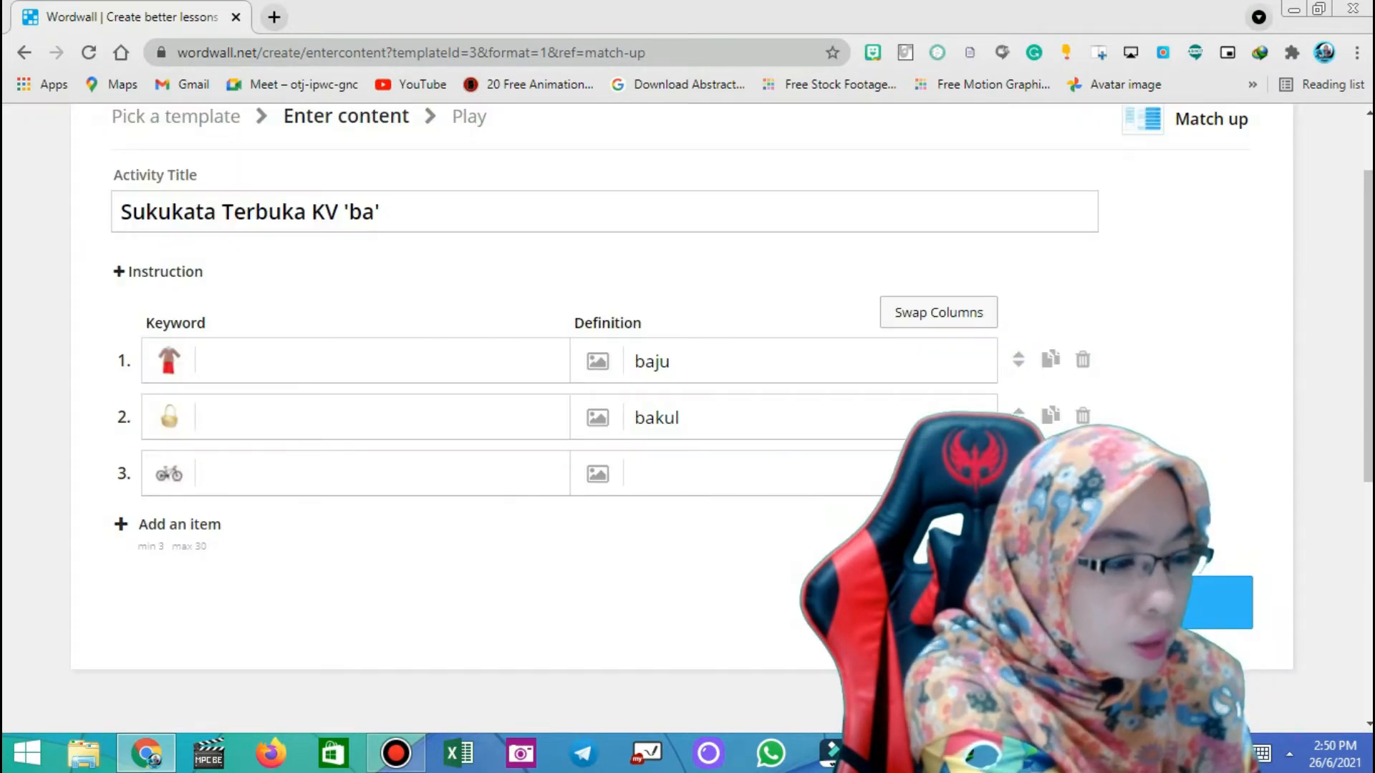
Enter "basikal" as the third item's definition and finish the activity's content
left_click(716, 473)
type("bas")
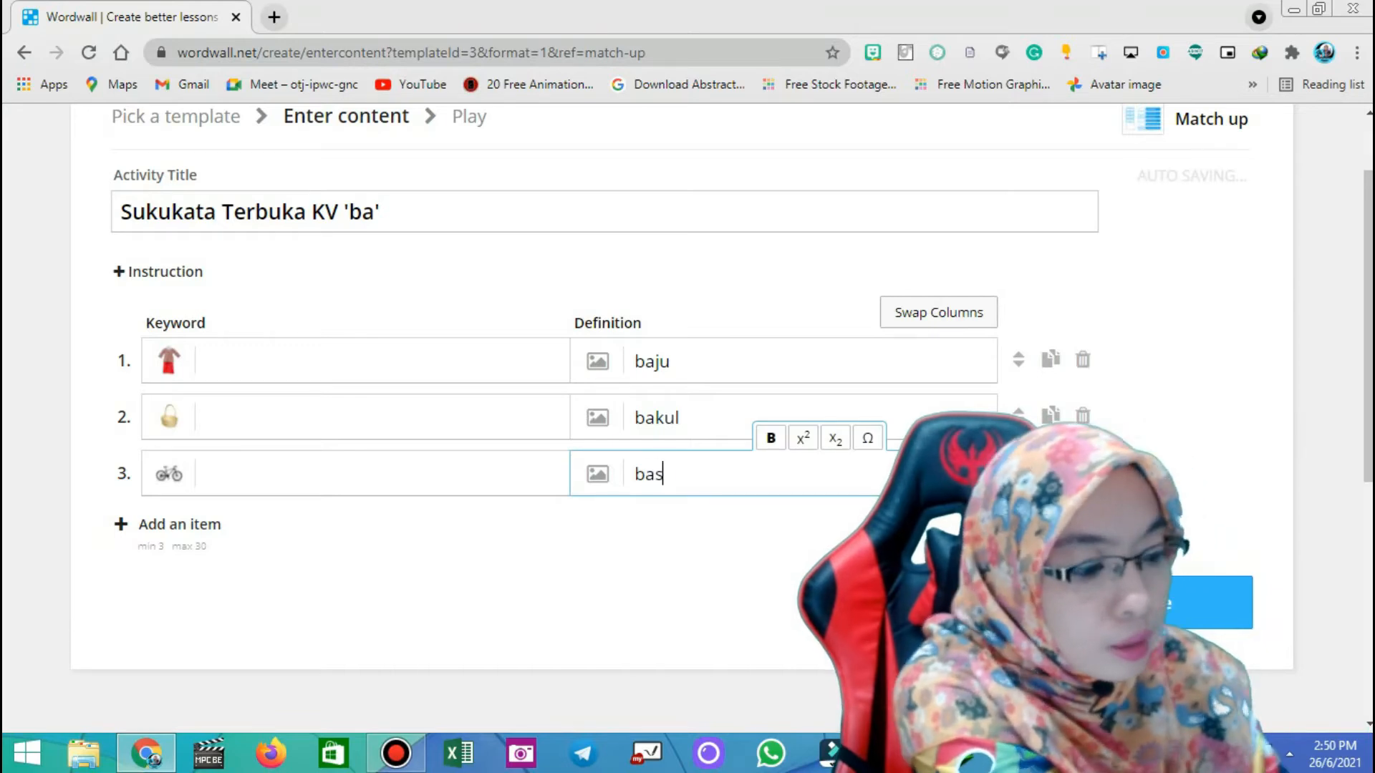
type("ikal")
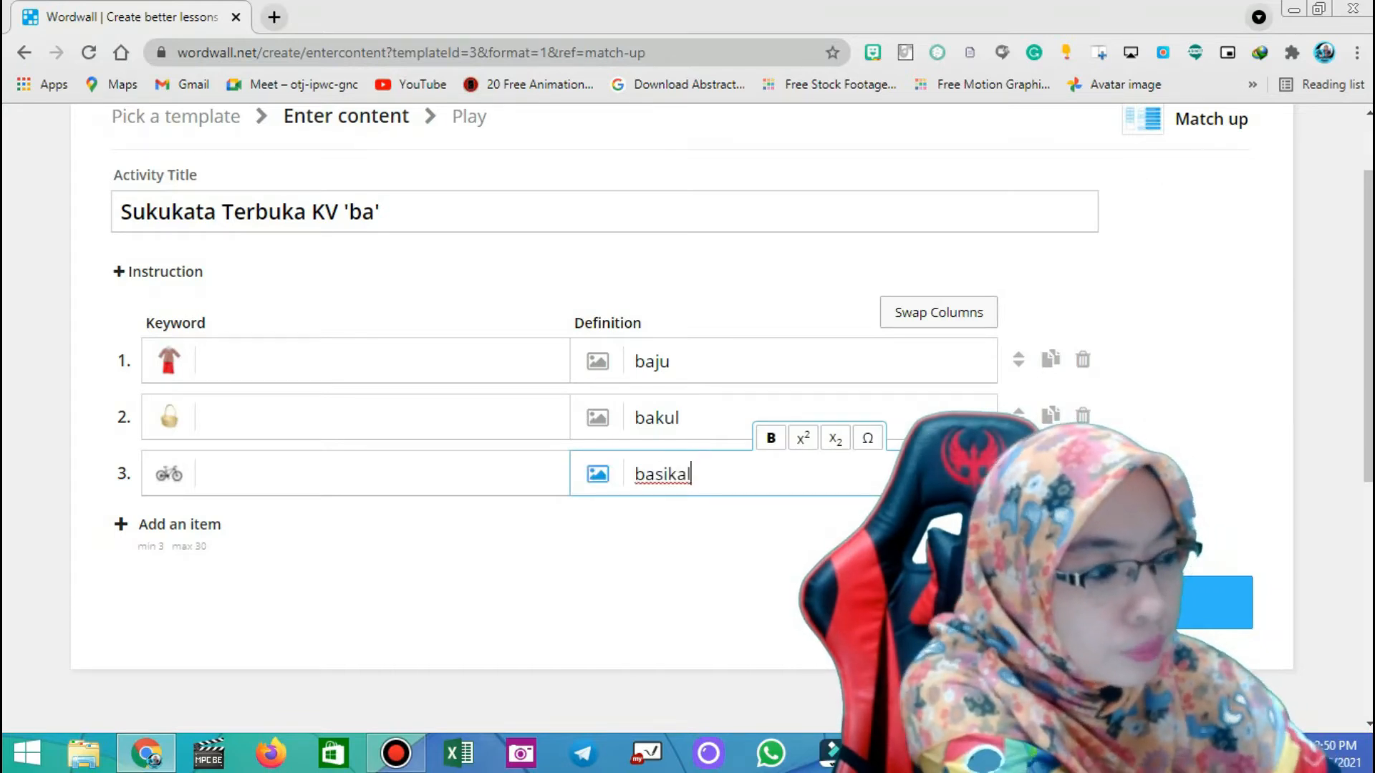
scroll(688, 430, "down", 4)
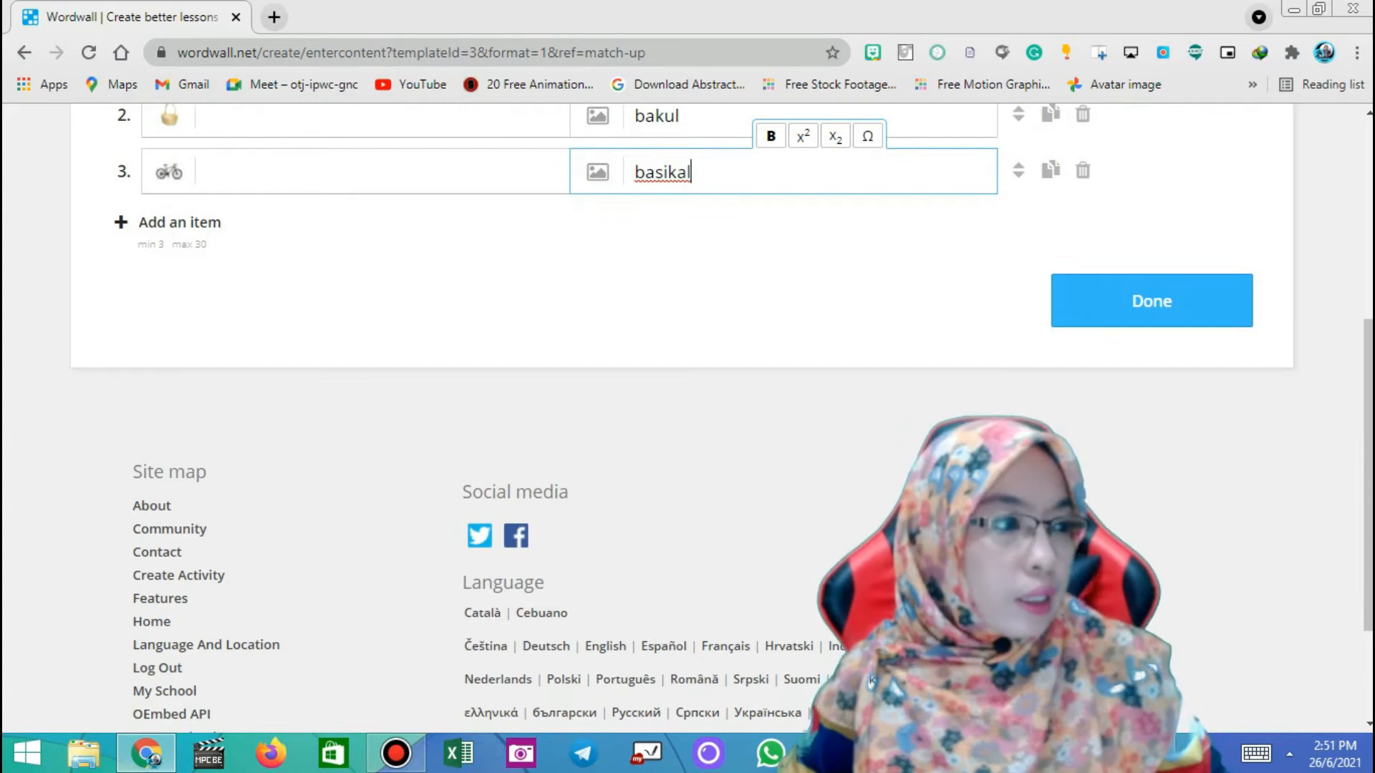
scroll(687, 430, "up", 3)
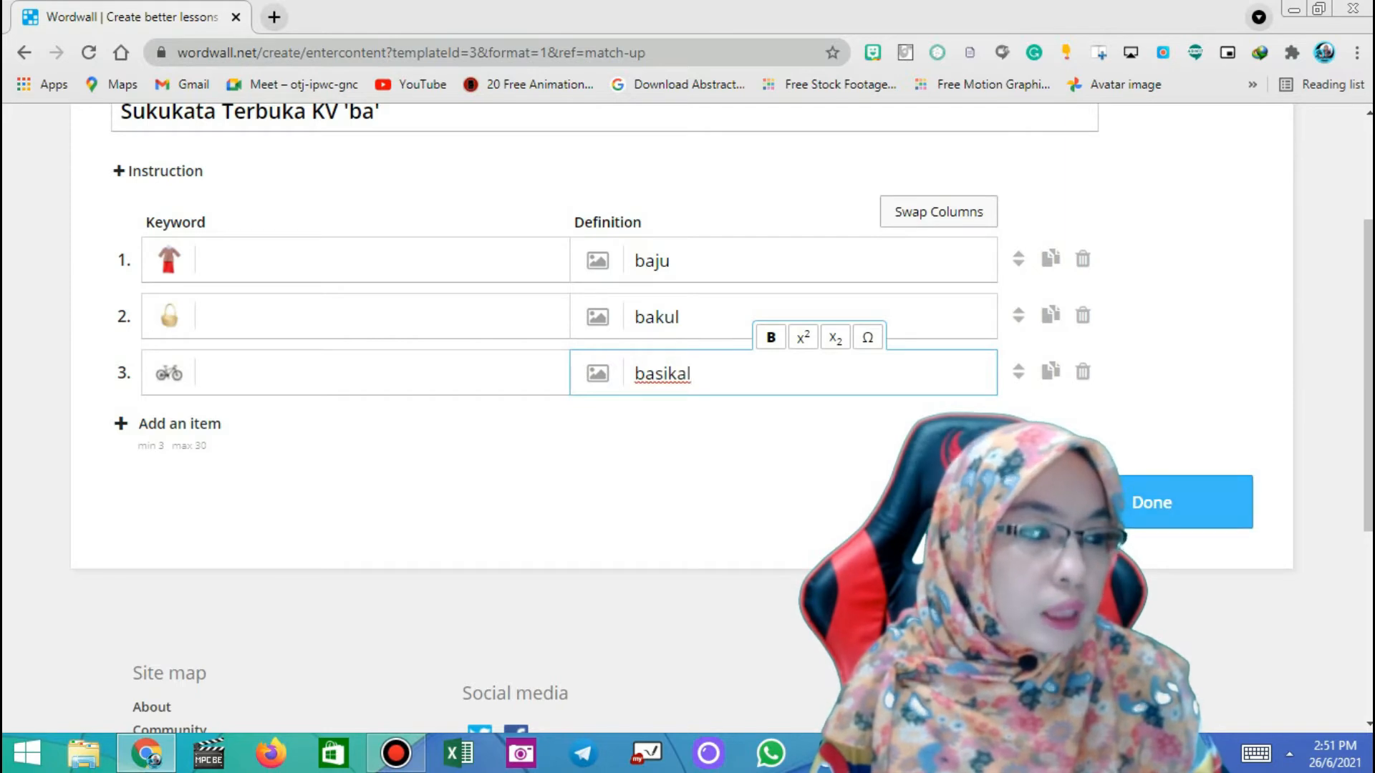
left_click(1181, 502)
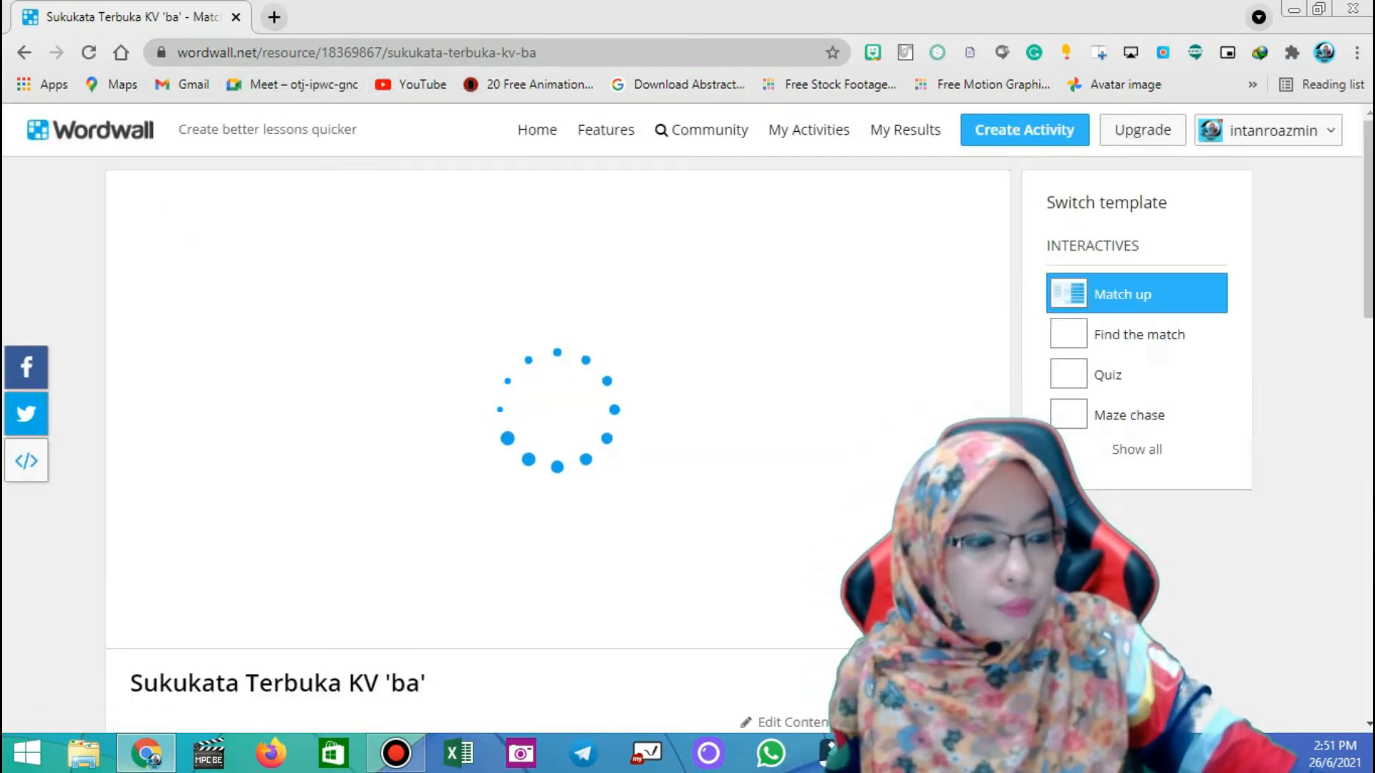
Look over the activity's theme and option settings, and start playing the Match up activity
scroll(557, 415, "down", 2)
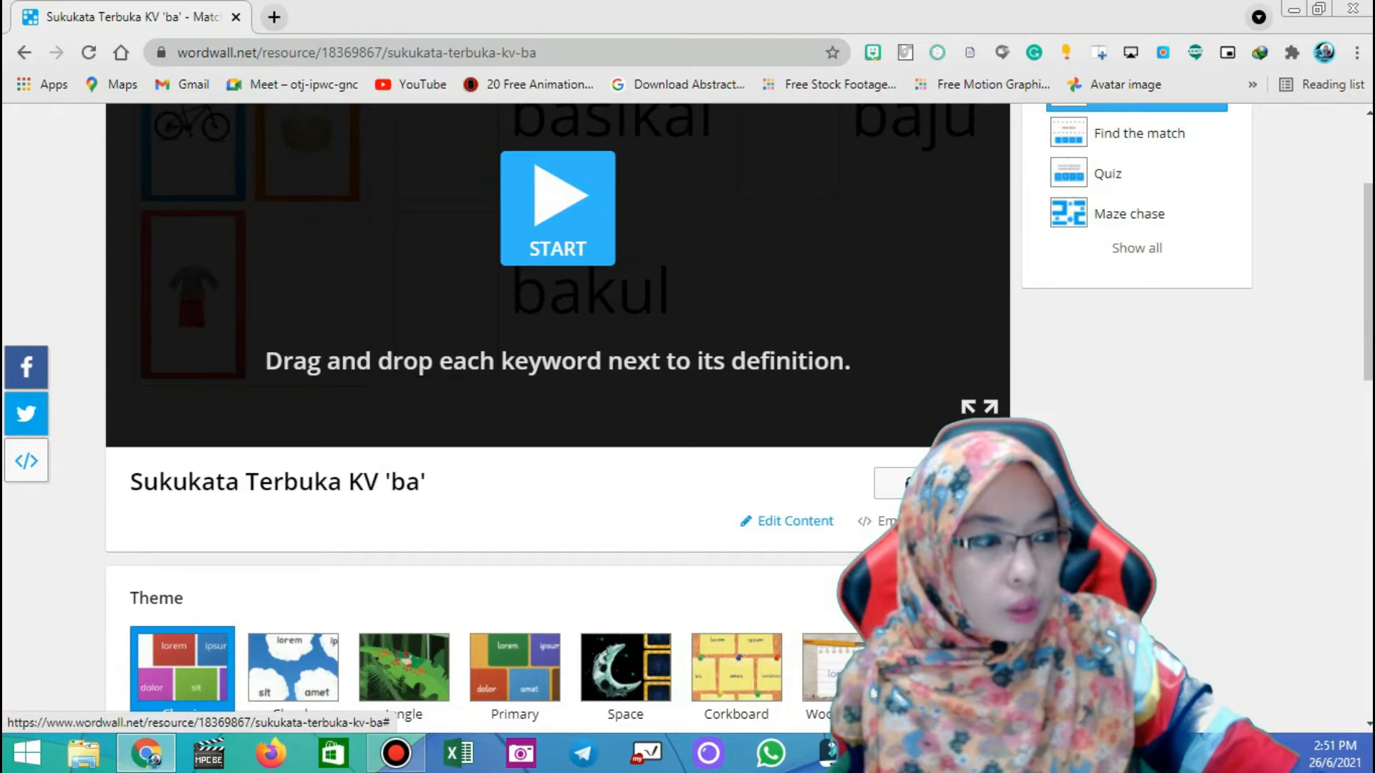
scroll(557, 416, "down", 3)
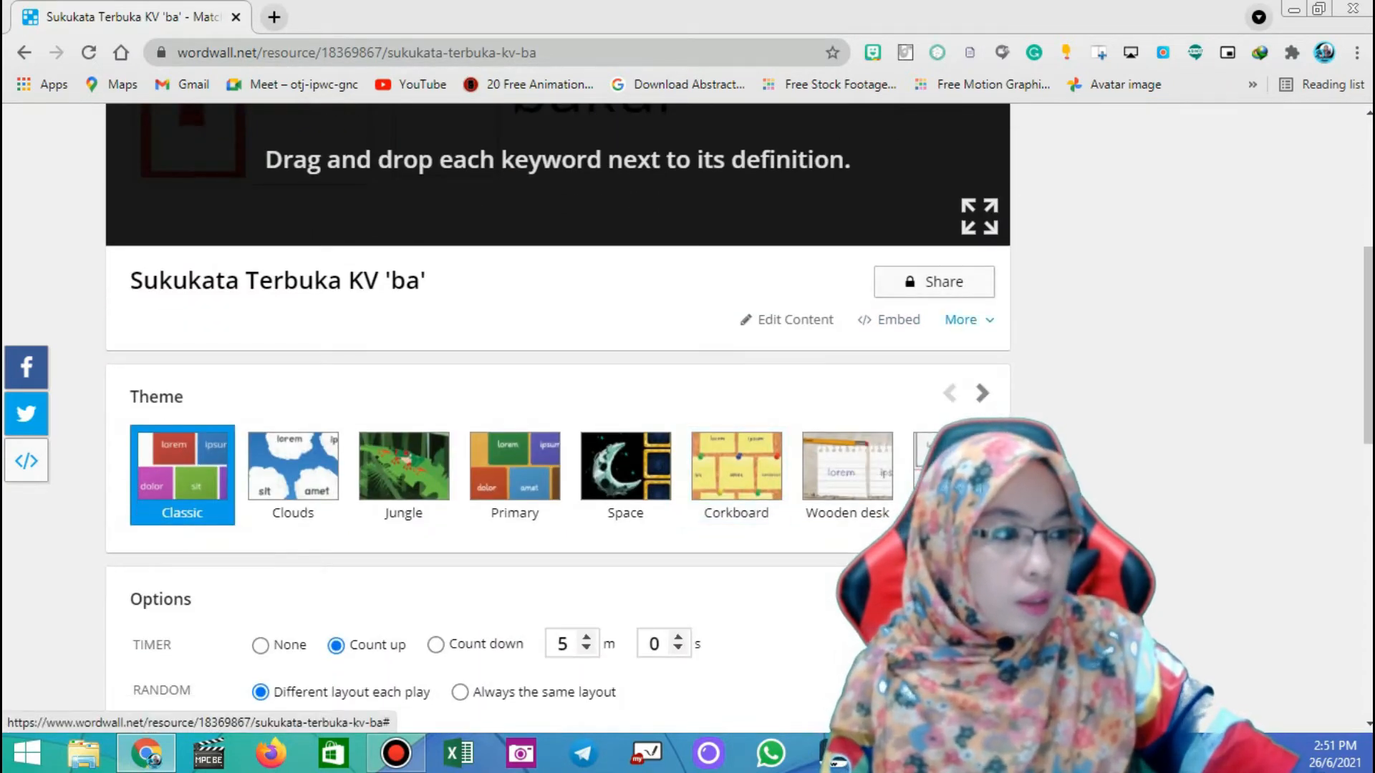
scroll(557, 330, "up", 4)
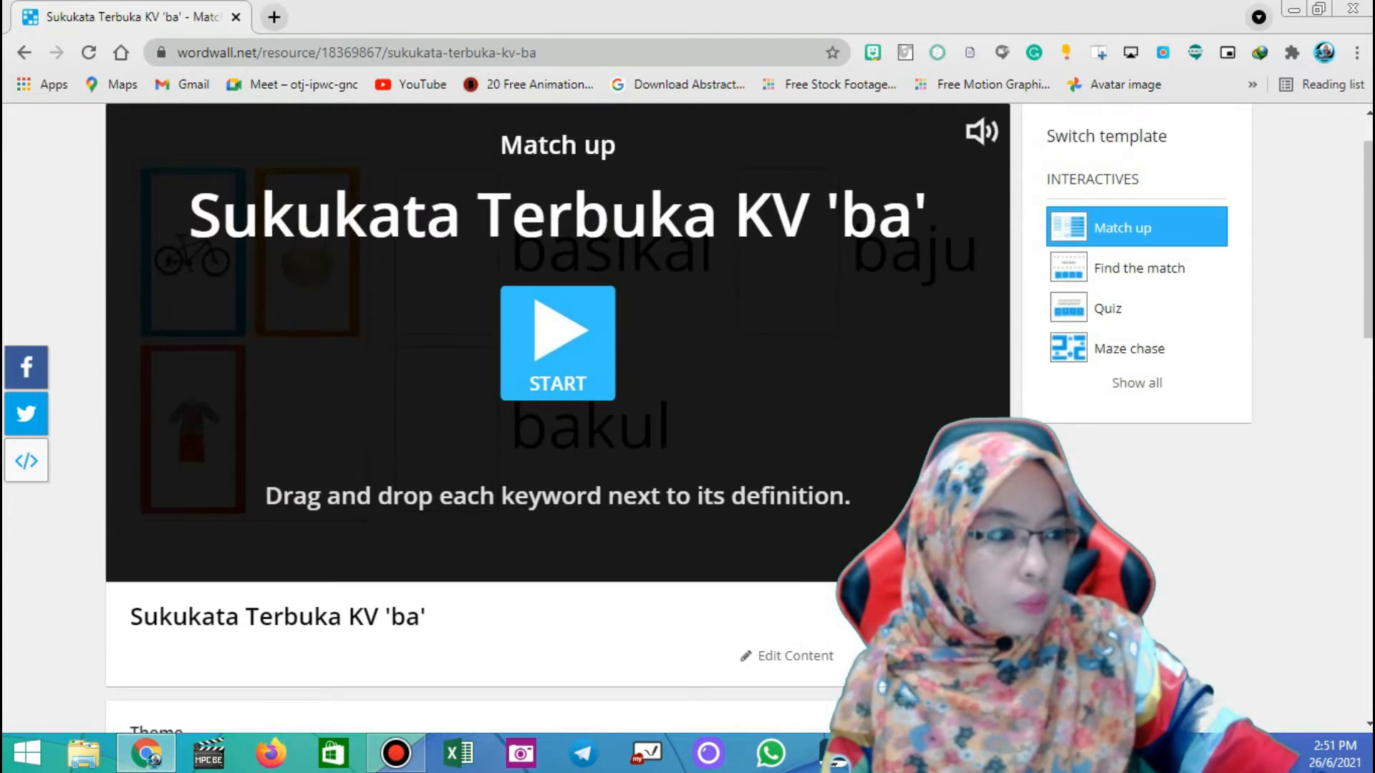
left_click(558, 340)
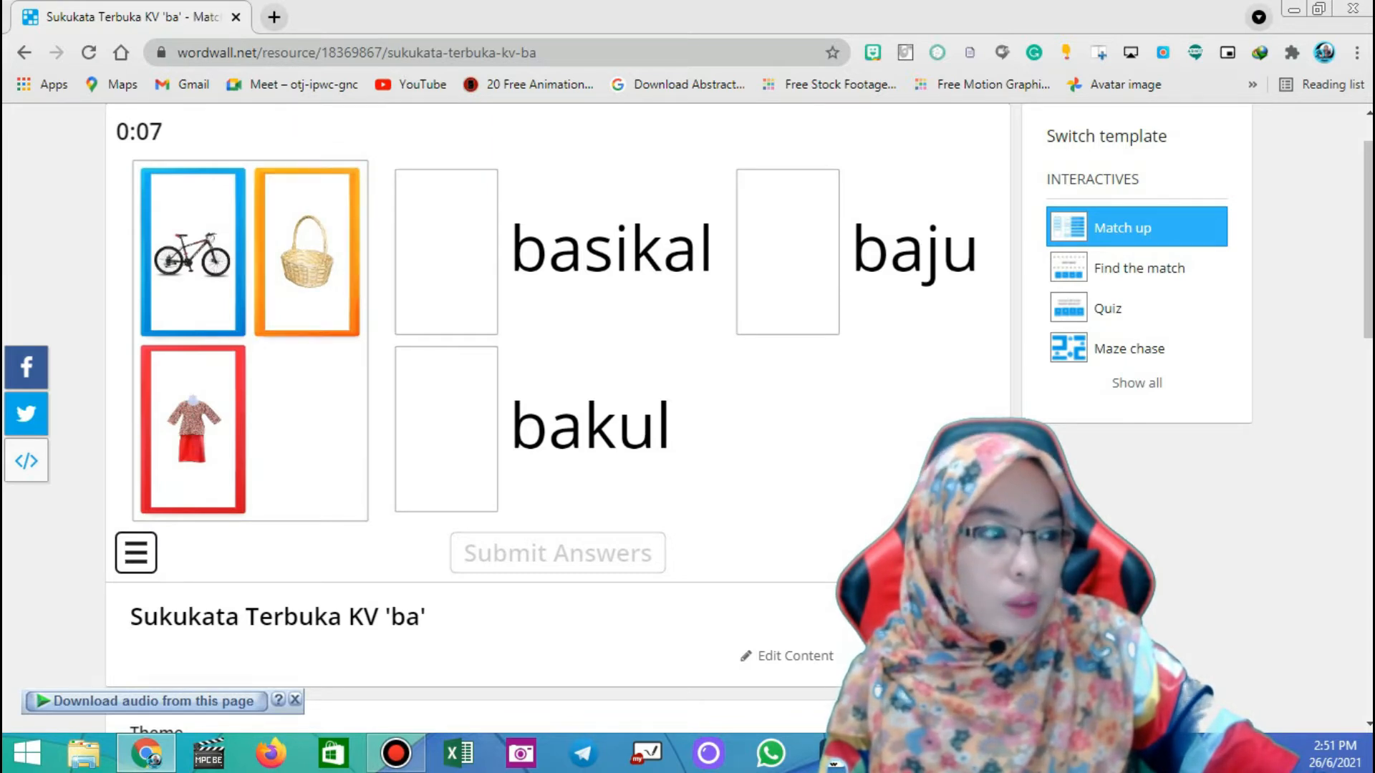
Match the basket picture to "bakul", the bicycle to "basikal" and the outfit to "baju" in the activity
left_click_drag(307, 252, 412, 427)
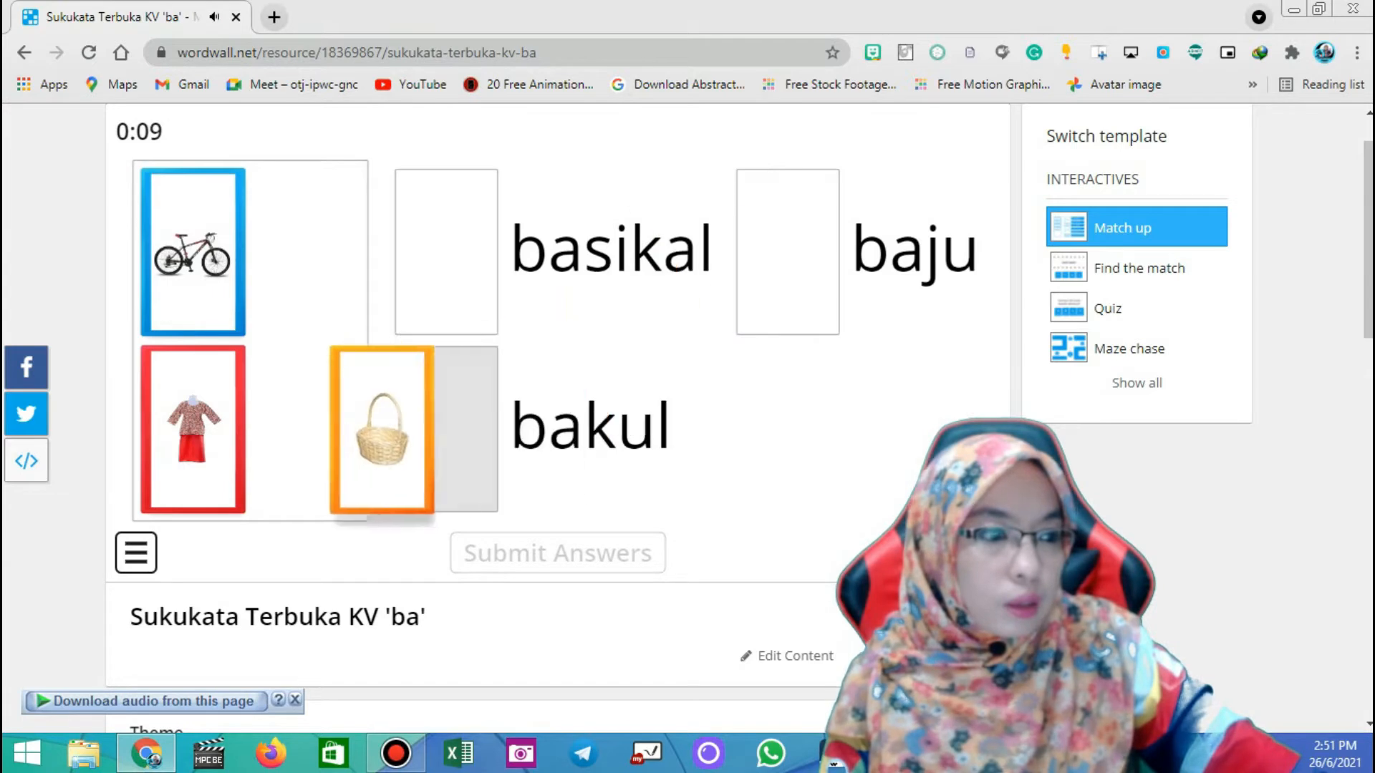
left_click_drag(192, 252, 446, 253)
left_click_drag(192, 252, 788, 257)
Set the minutes of the activity's timer to 2 in its options
scroll(788, 258, "down", 4)
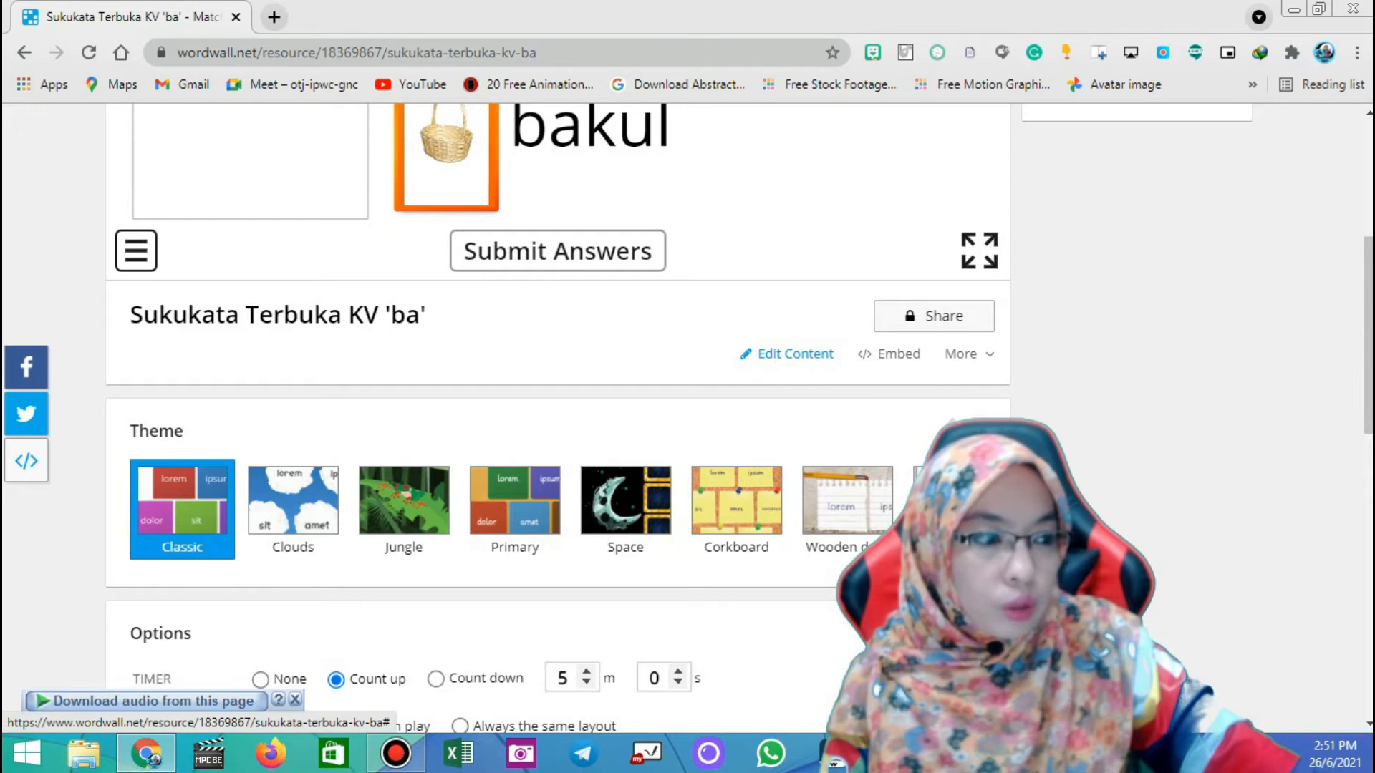
scroll(795, 354, "down", 6)
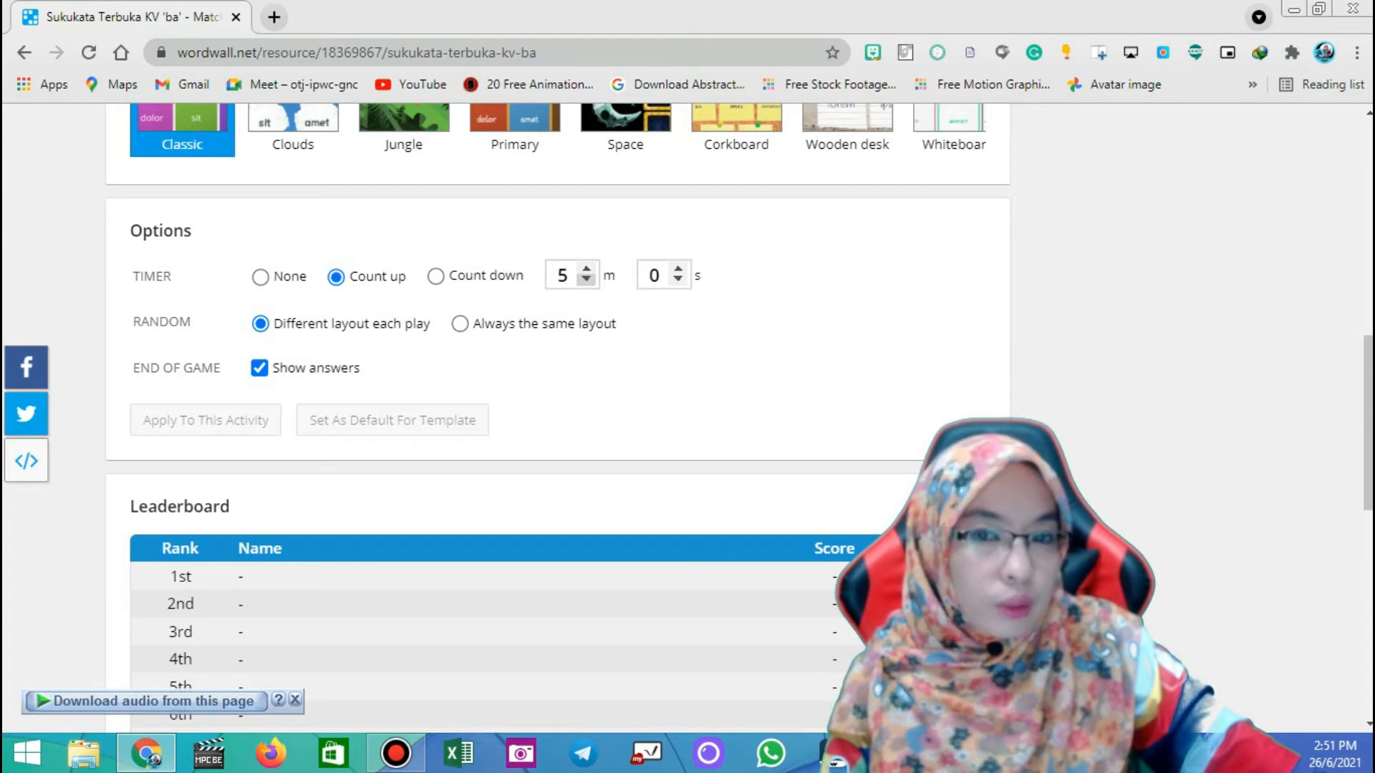
left_click(585, 280)
left_click(586, 280)
left_click(586, 280)
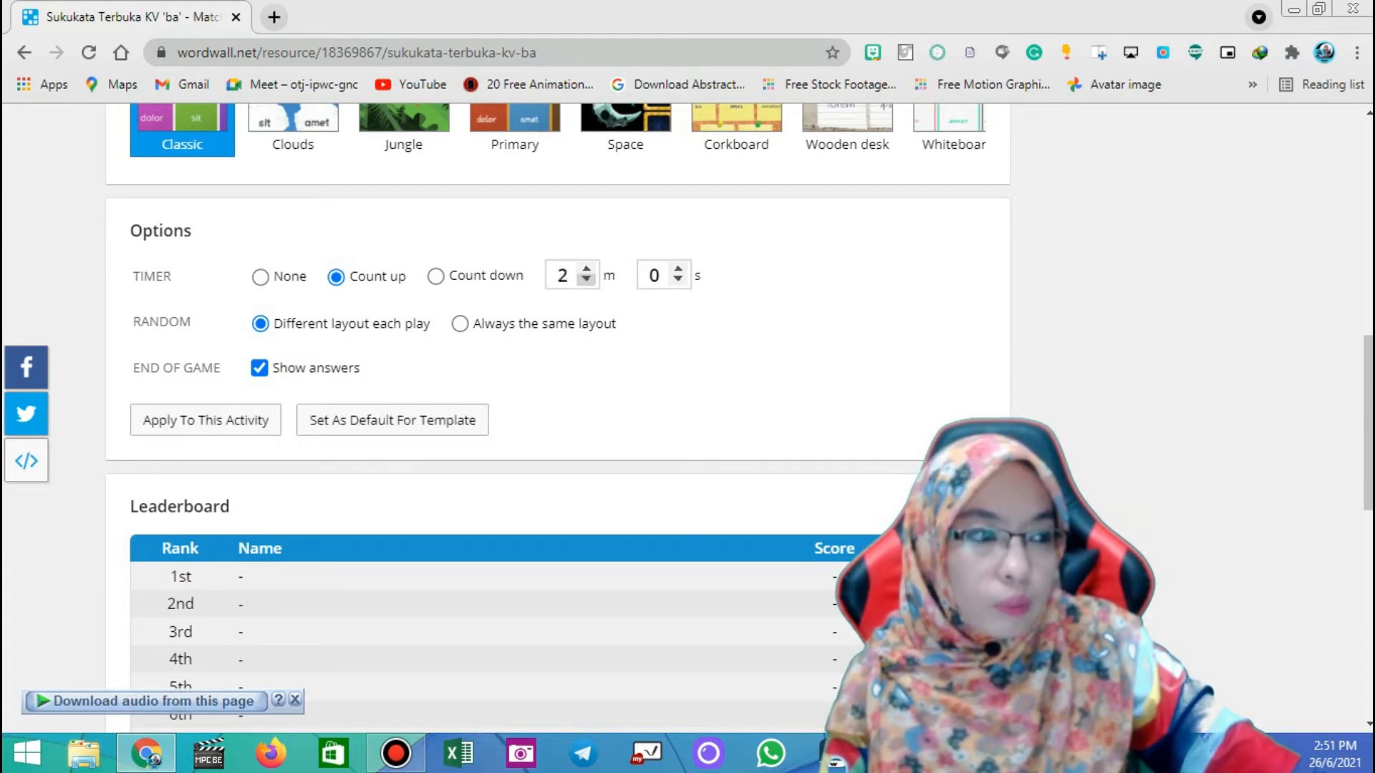
Look over the activity's leaderboard, theme and option settings, and the matched answers
scroll(567, 275, "down", 1)
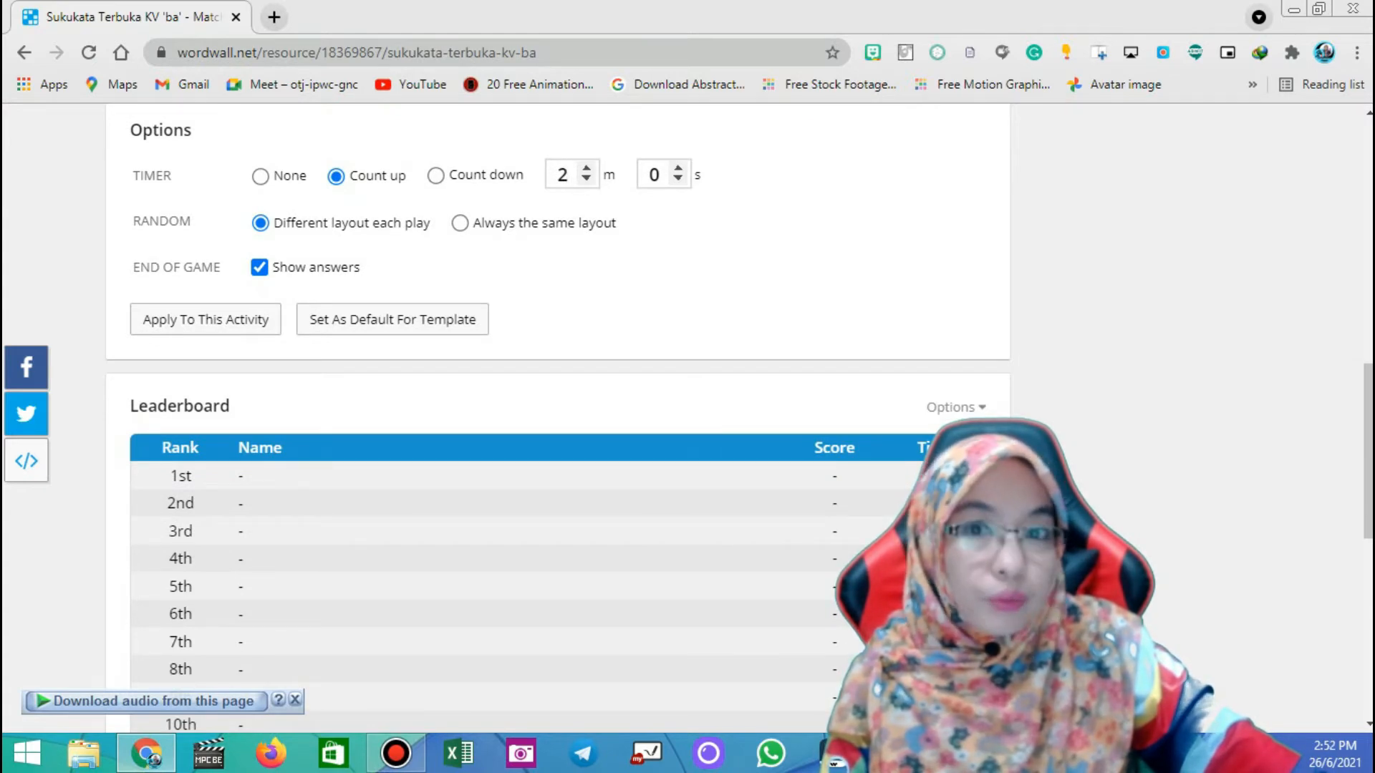
scroll(565, 174, "down", 2)
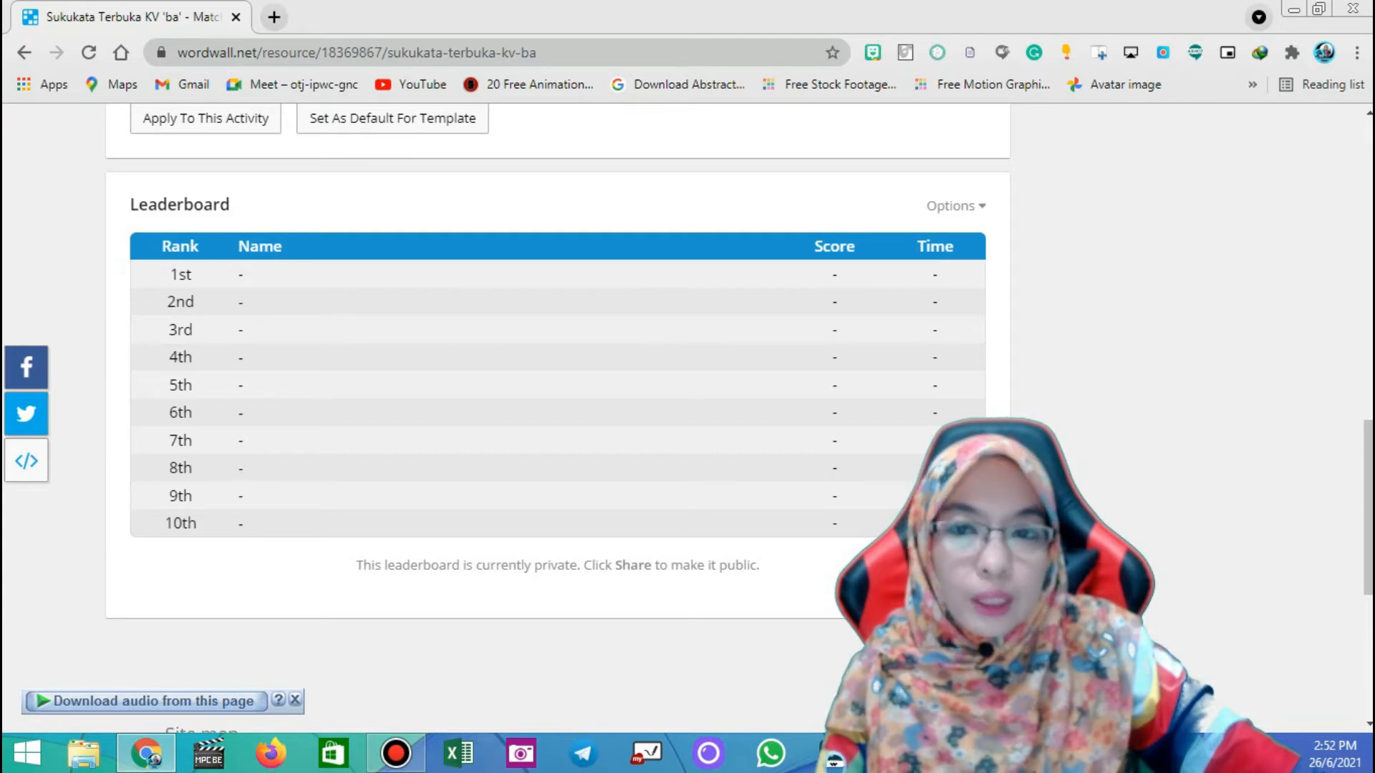
scroll(563, 678, "up", 7)
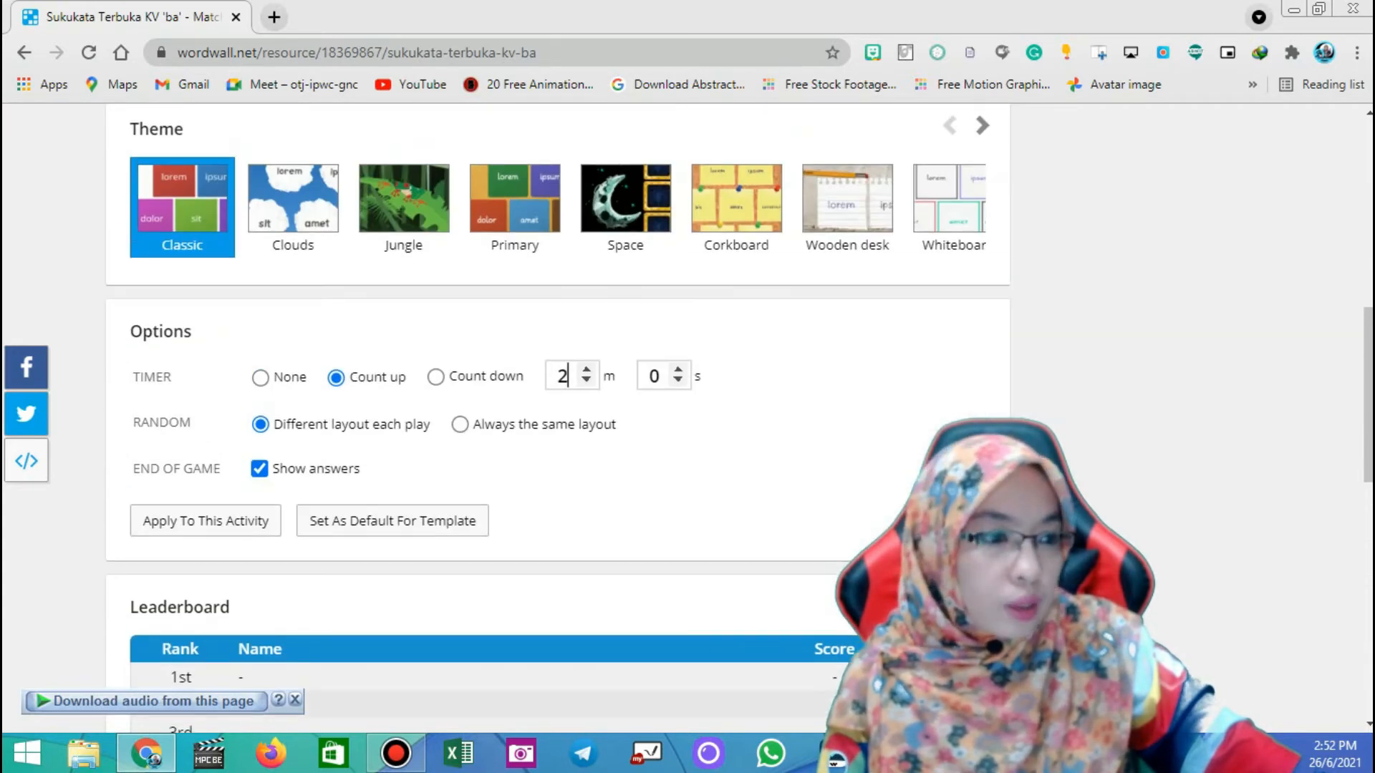
scroll(557, 418, "up", 2)
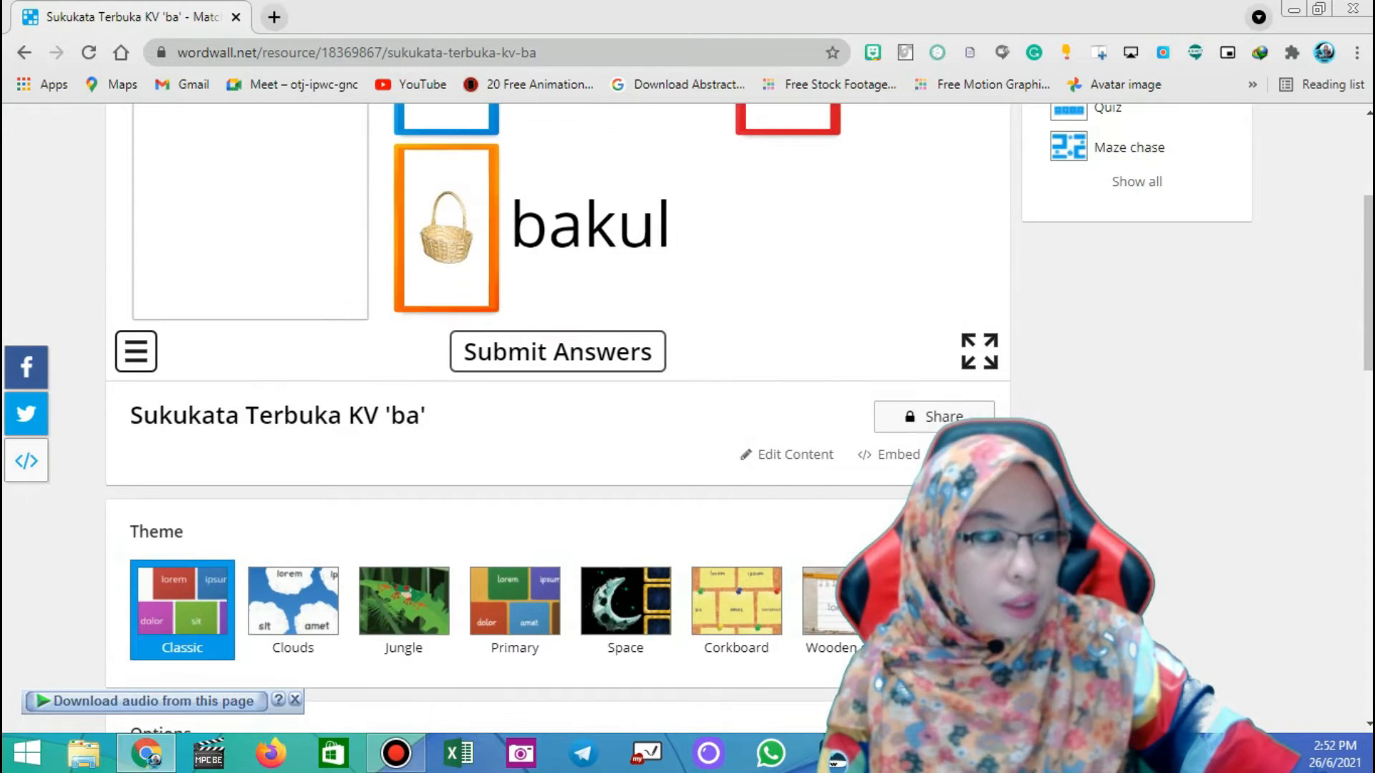
scroll(557, 419, "down", 3)
scroll(557, 419, "up", 3)
scroll(557, 419, "up", 4)
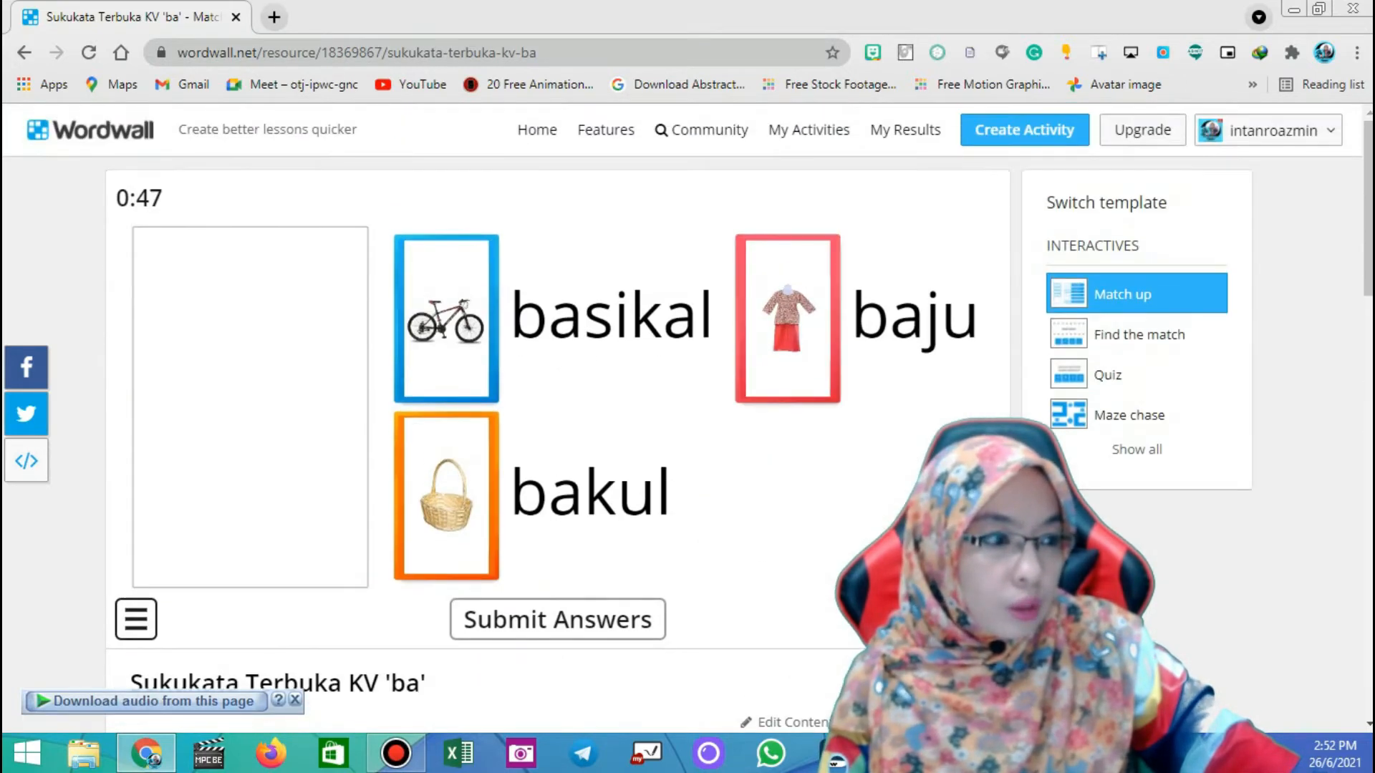
Share the activity with students as an assignment using the default setup, and copy the assignment link
scroll(557, 419, "down", 5)
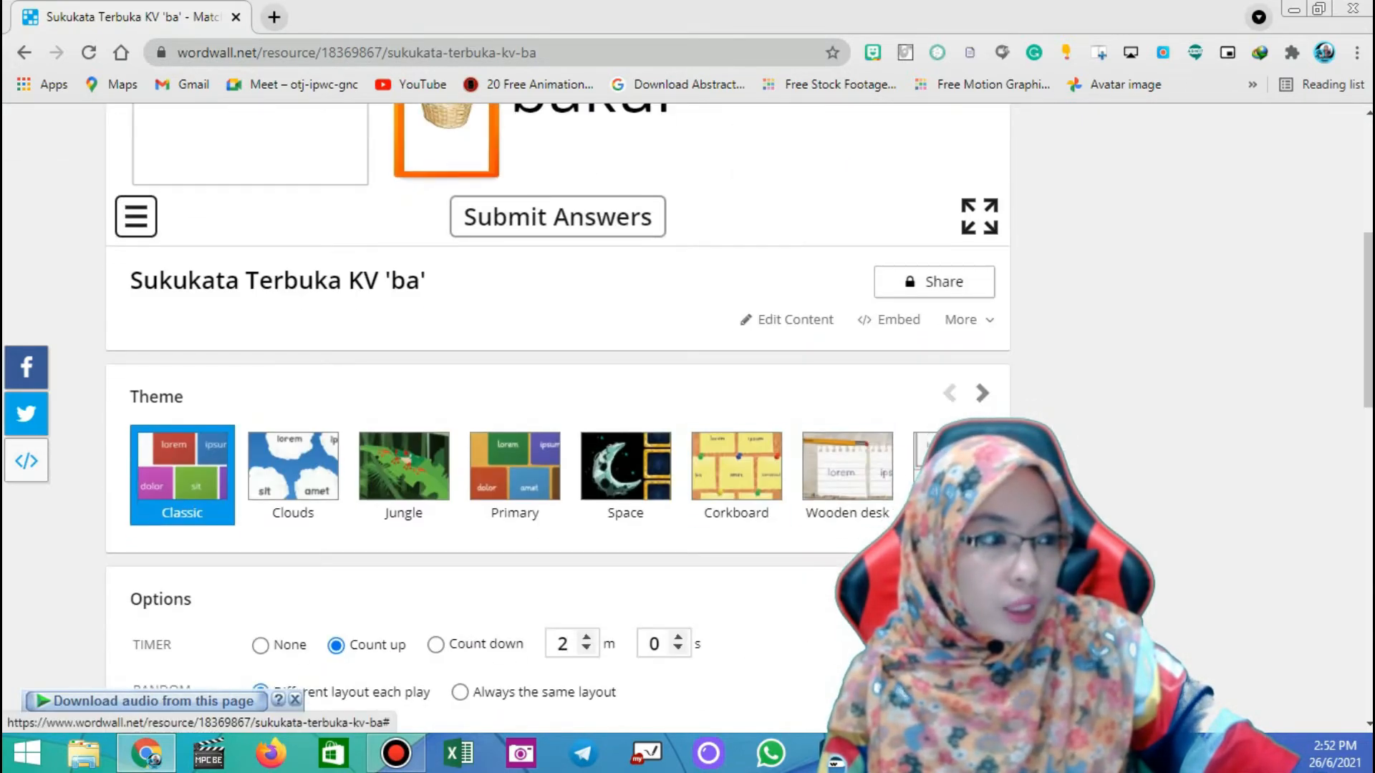
left_click(942, 283)
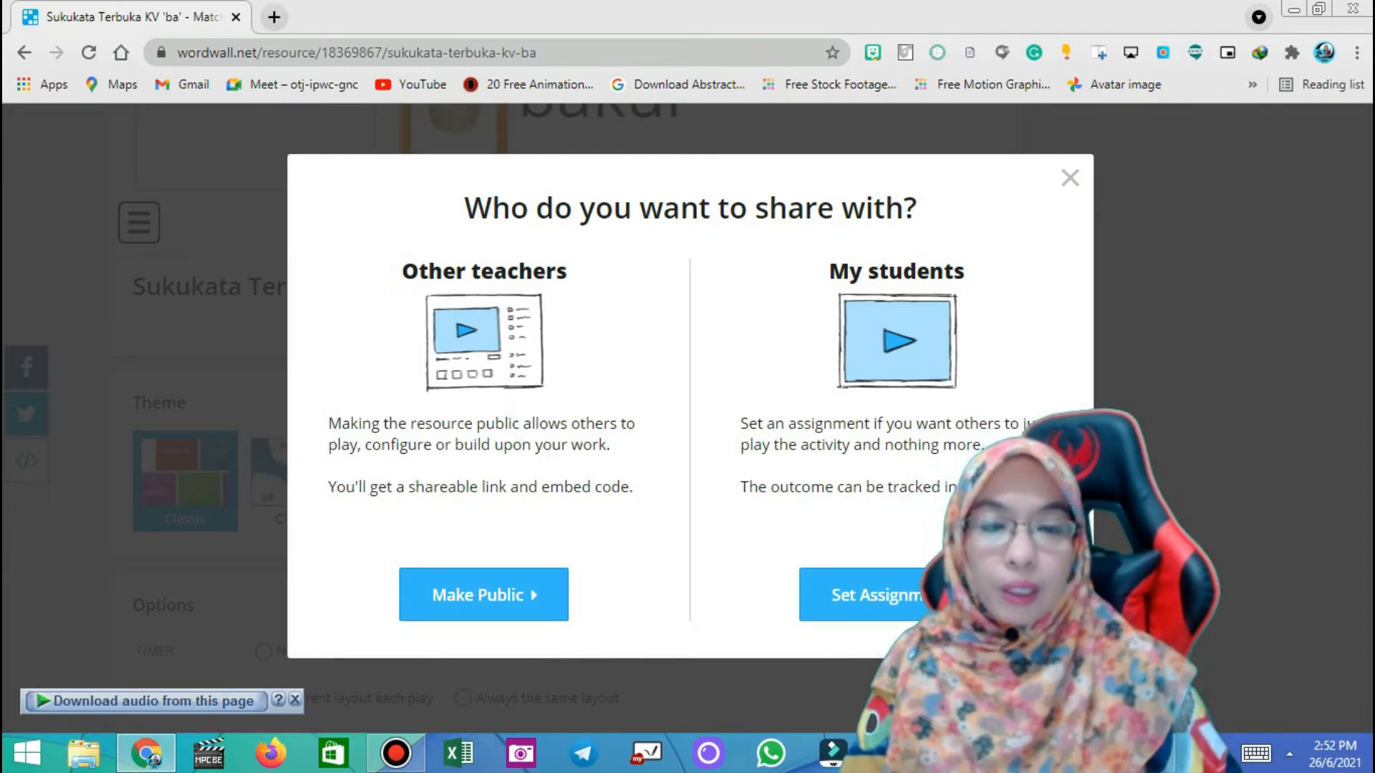
left_click(897, 595)
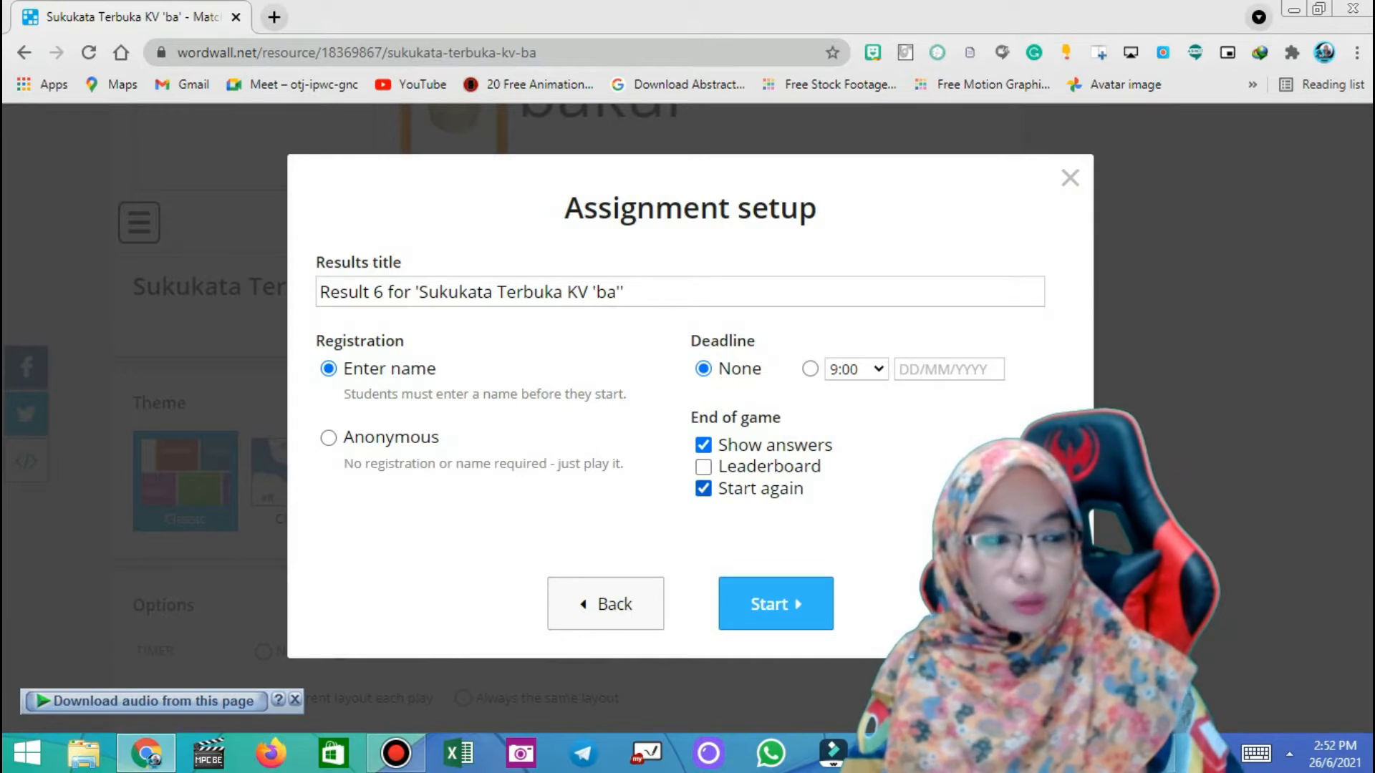
left_click(775, 604)
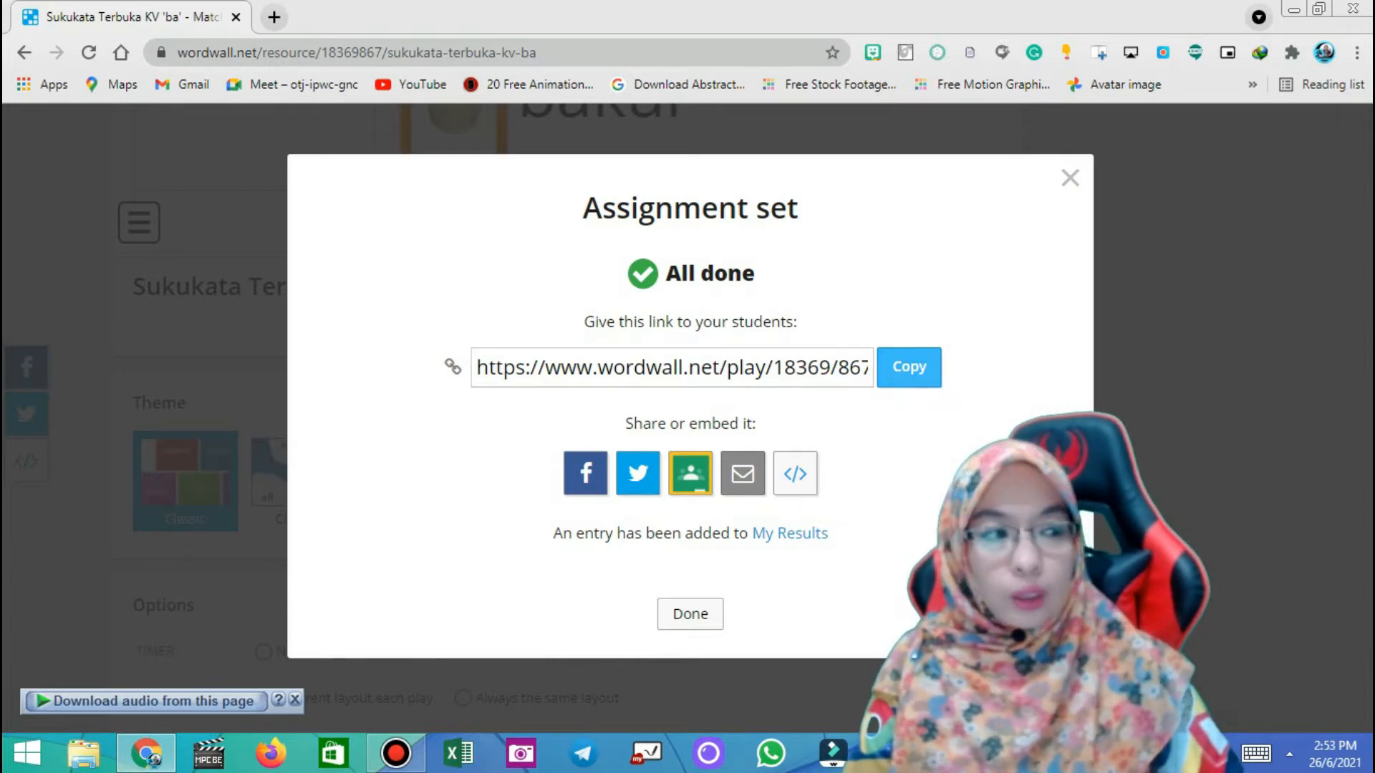
left_click(908, 367)
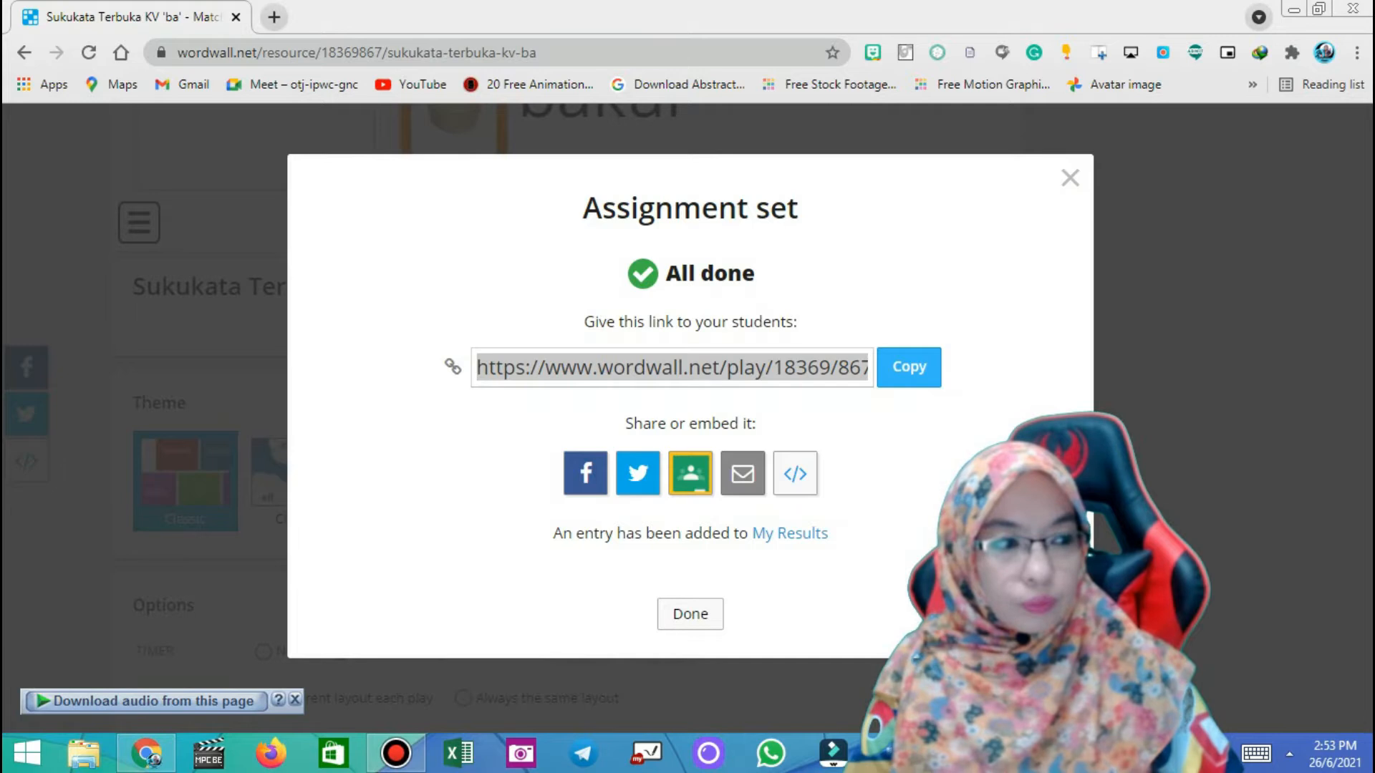
left_click(1324, 52)
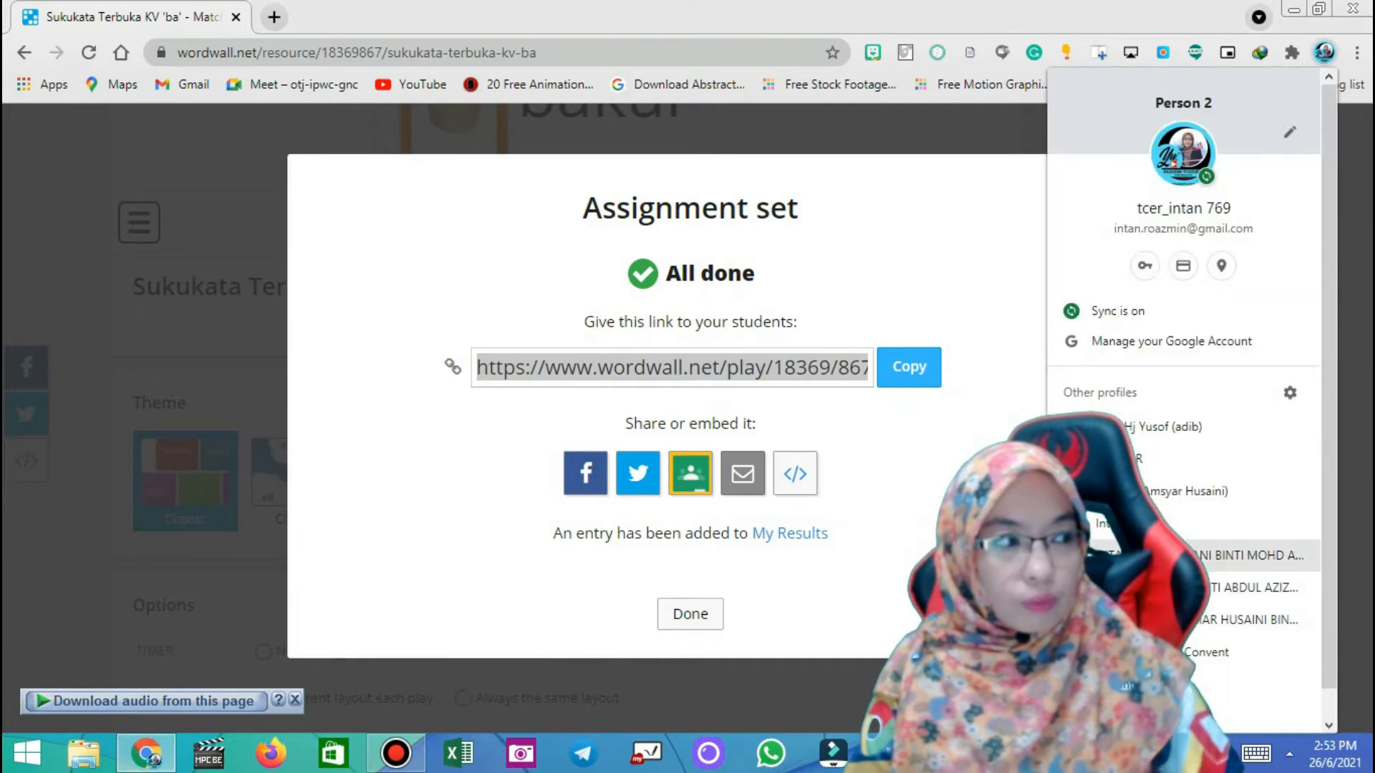
left_click(1162, 556)
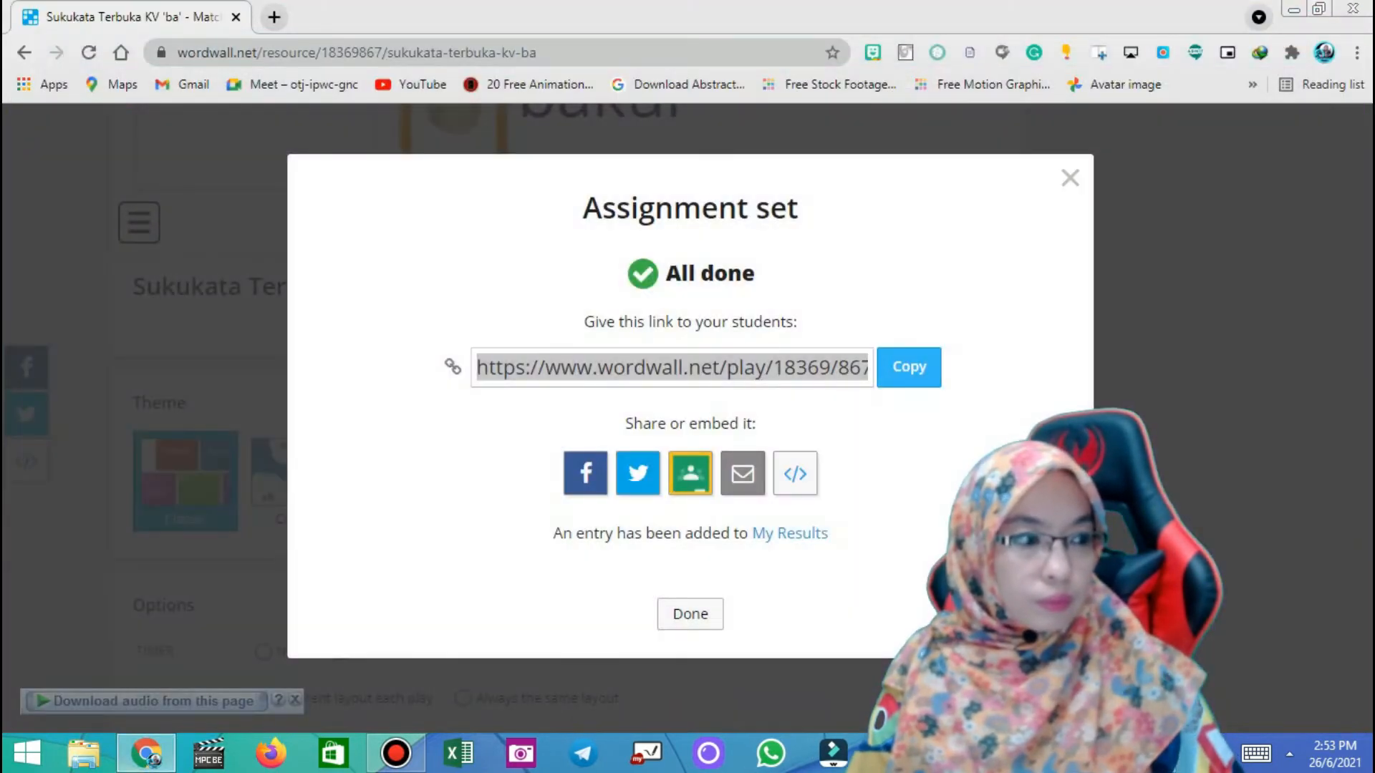
left_click(1323, 52)
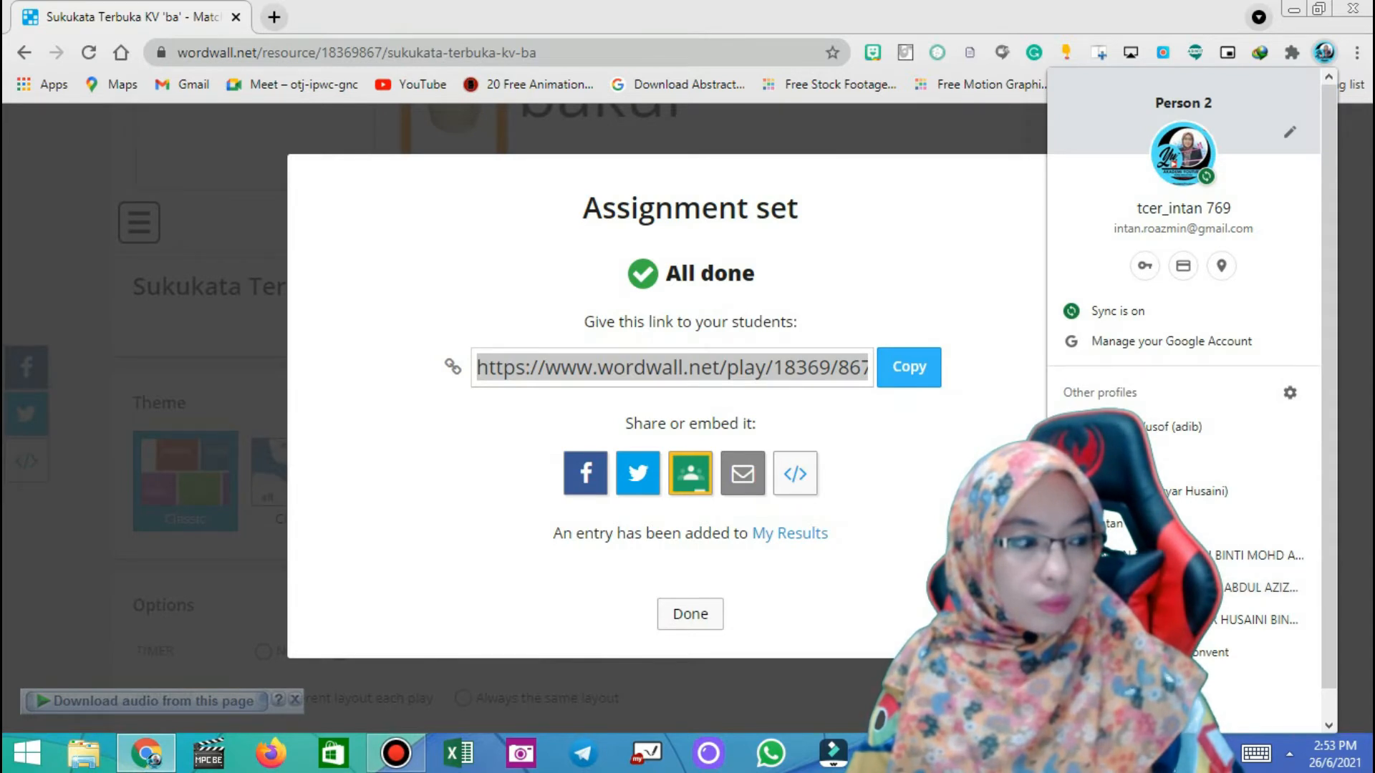
left_click(1182, 556)
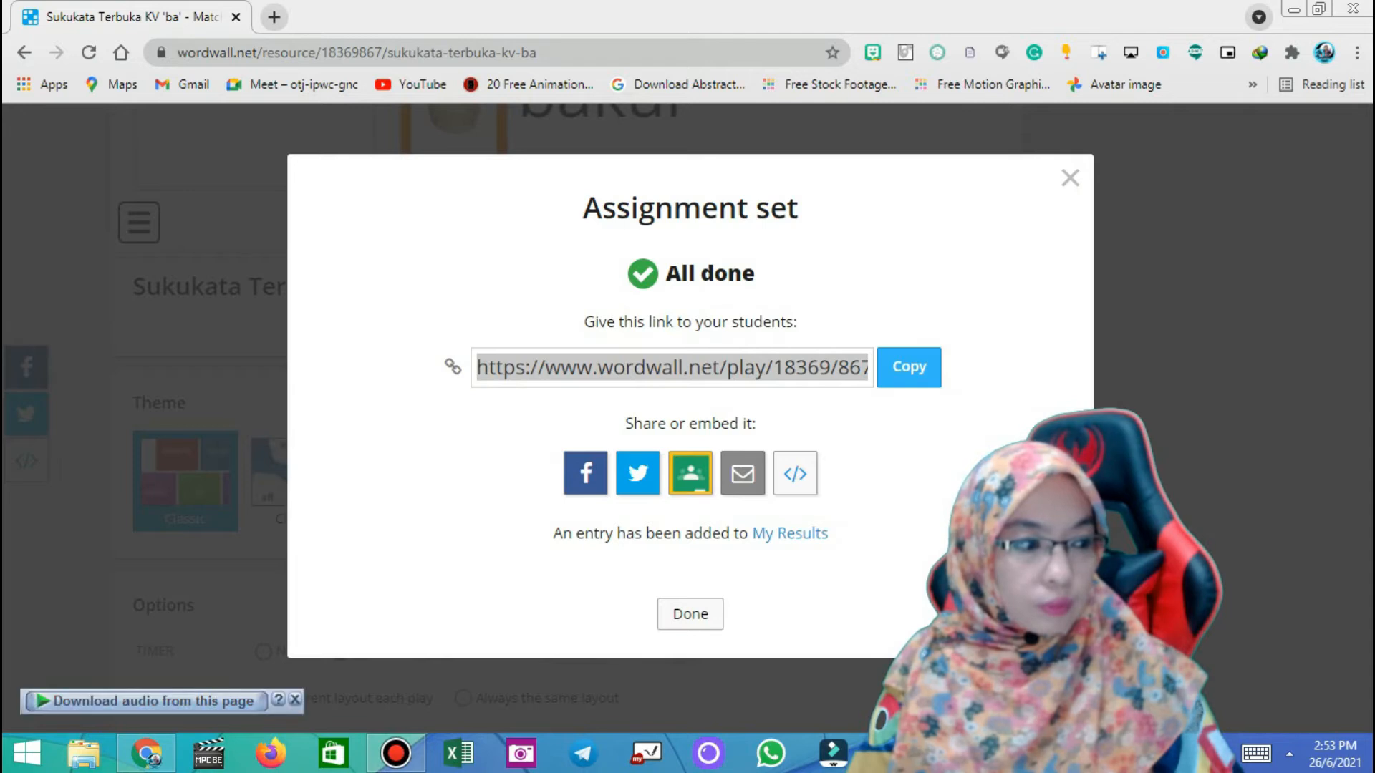
Switch to the browser profile that has Google Classroom open and enter the 2K TAHUN 2021 (BM) class
left_click(1324, 52)
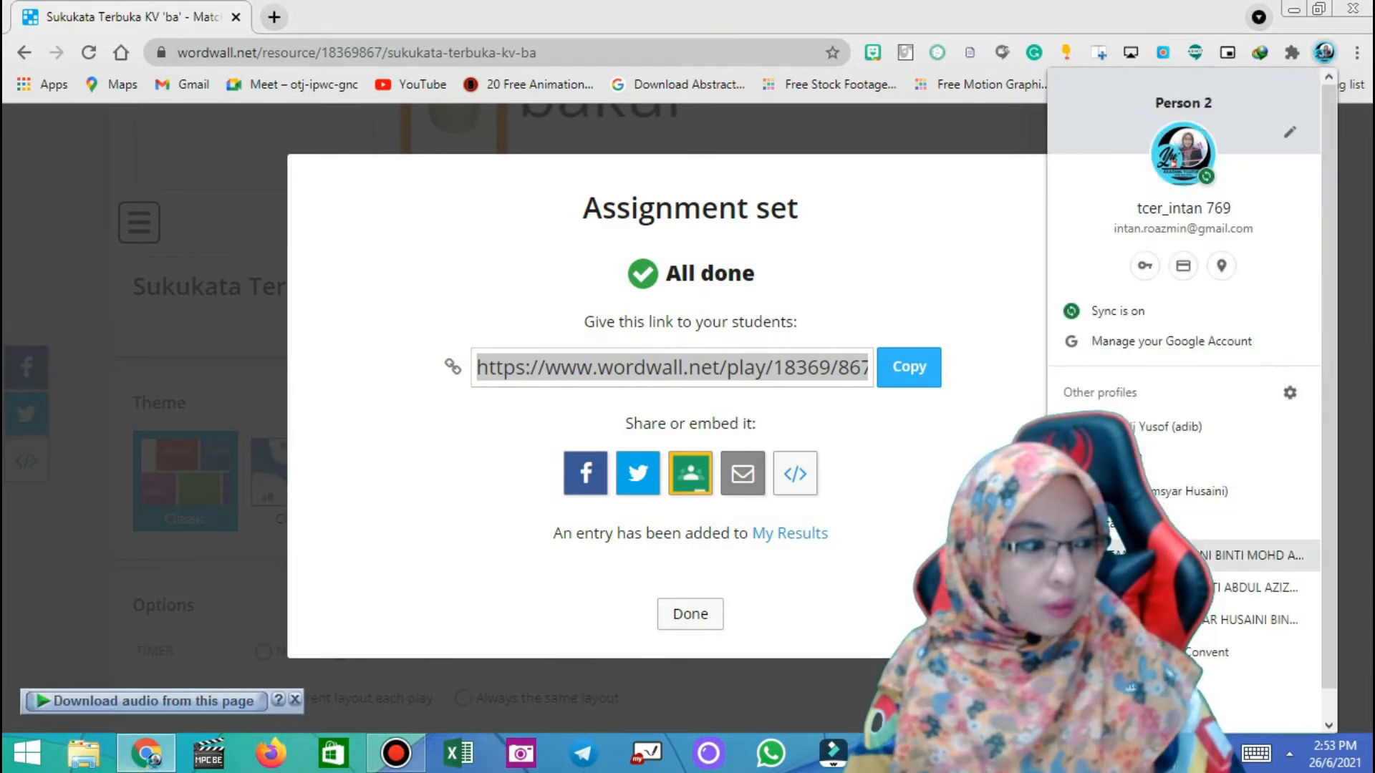
left_click(1249, 587)
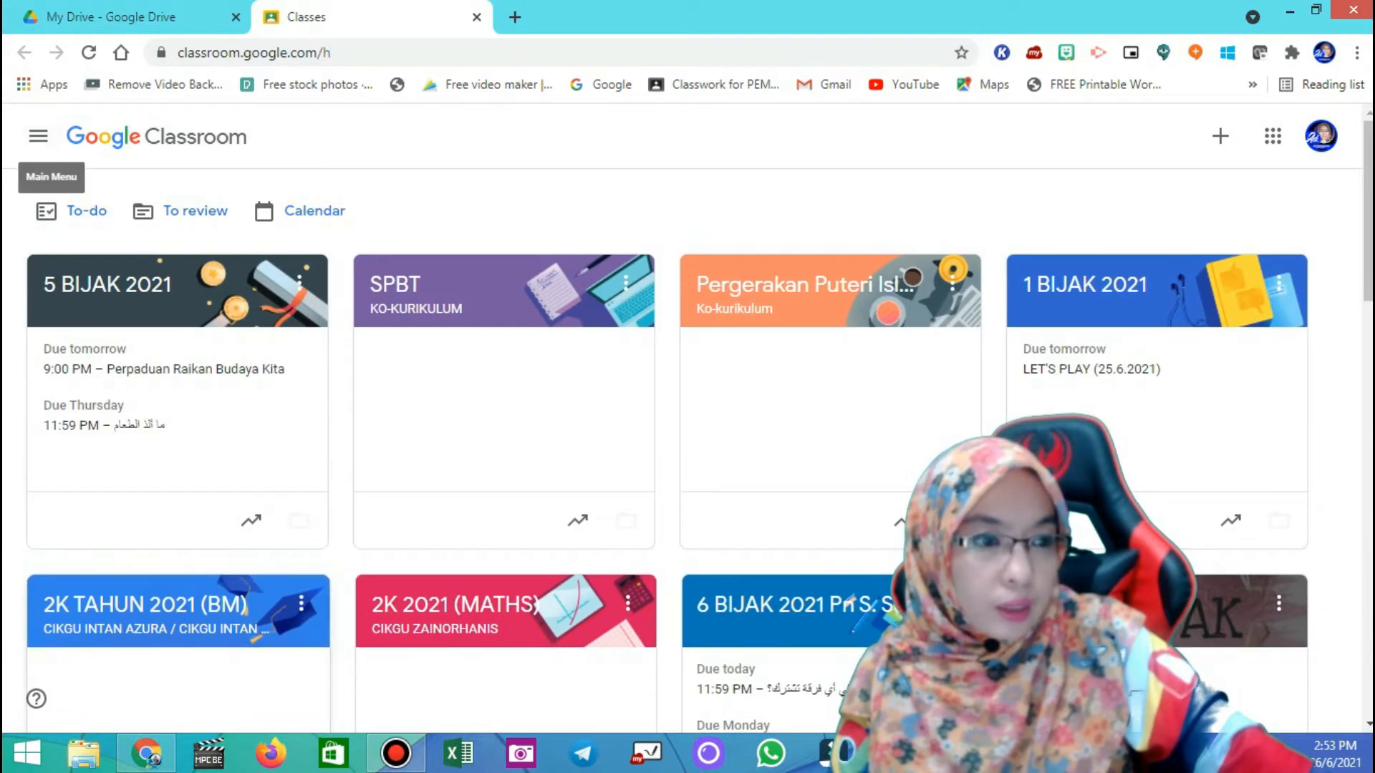
scroll(143, 516, "down", 1)
left_click(144, 505)
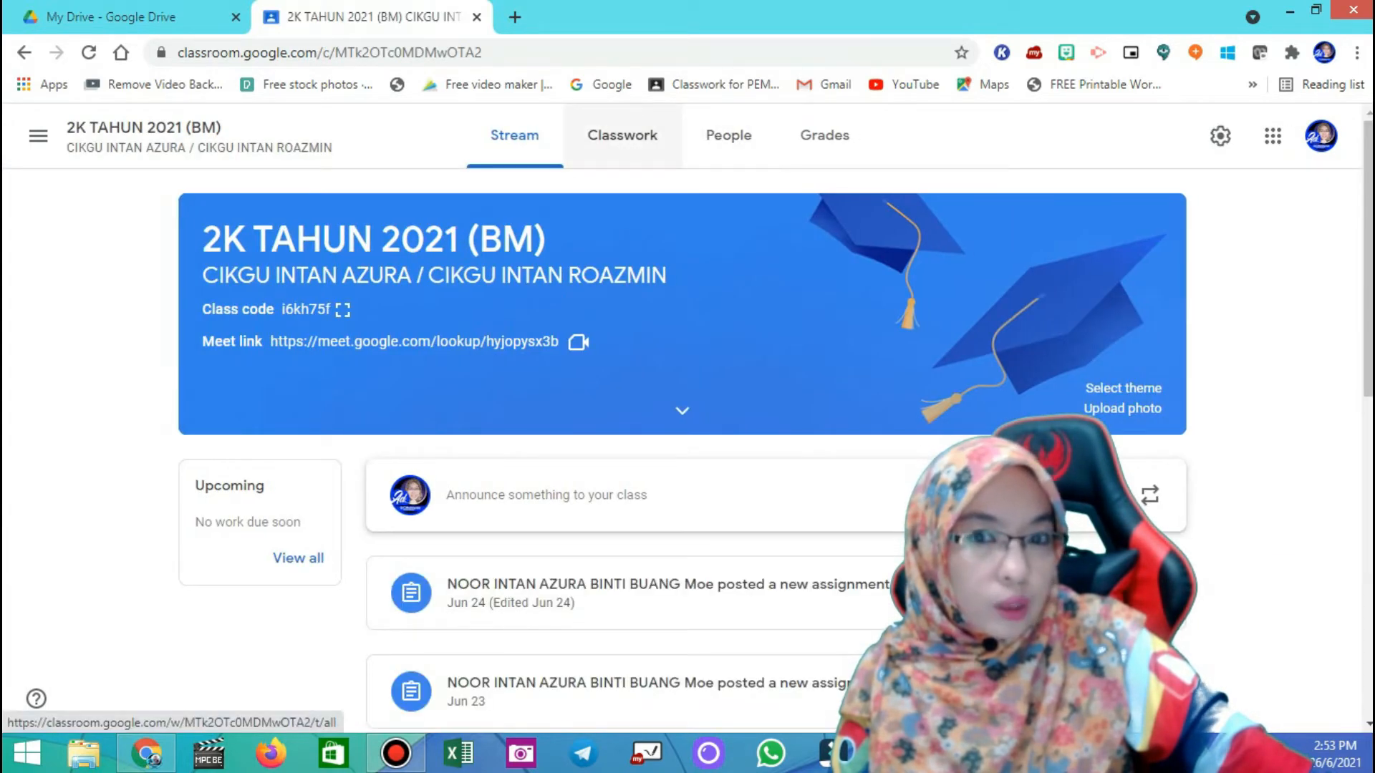
Start a new assignment in the classwork of the 2K TAHUN 2021 (BM) class
left_click(622, 135)
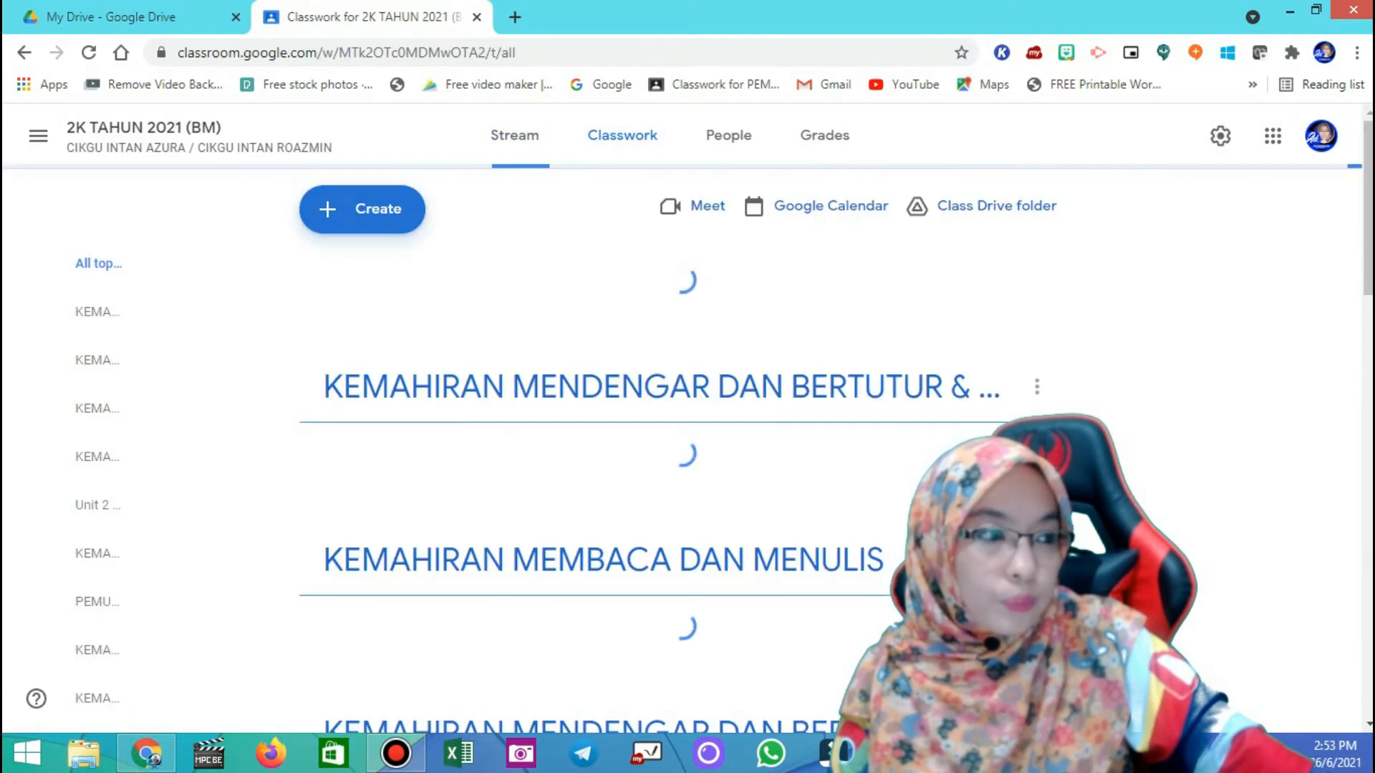
left_click(361, 209)
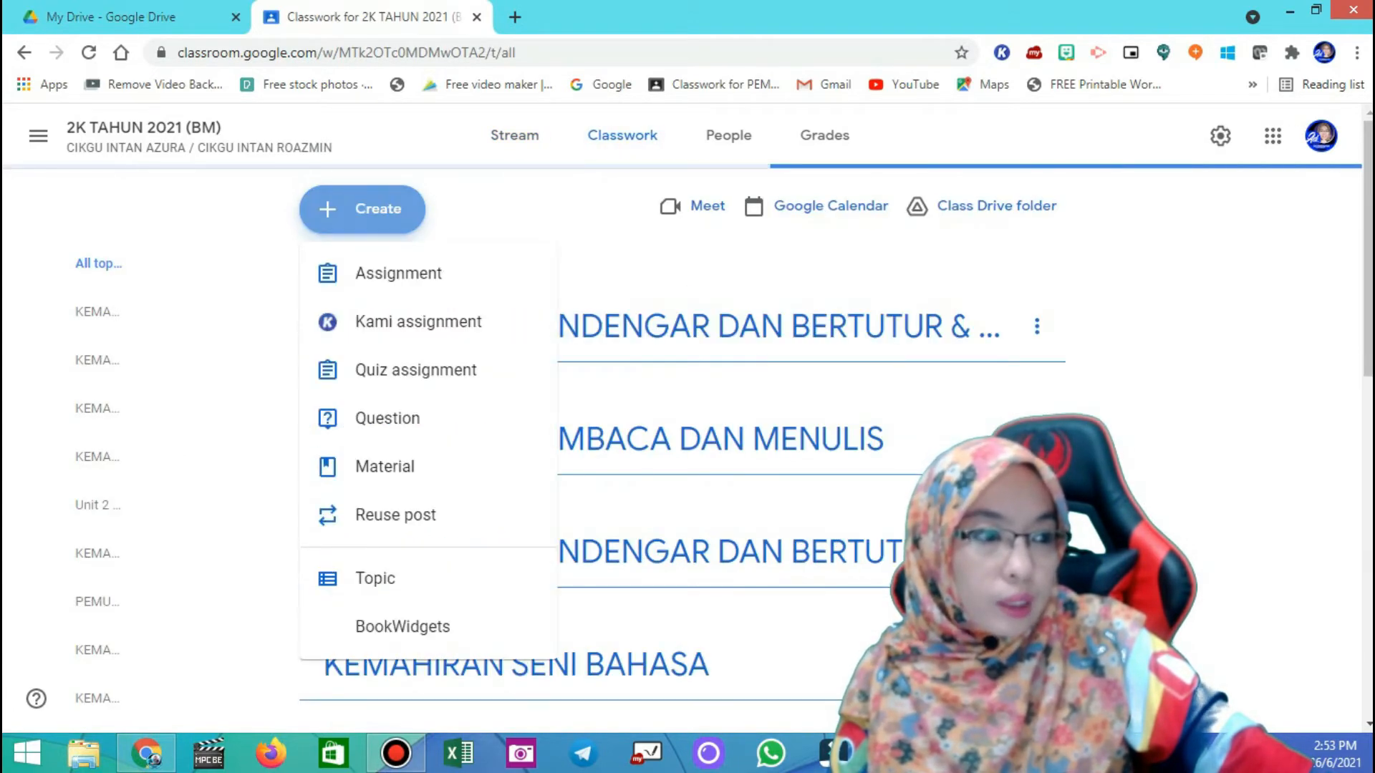
scroll(688, 429, "down", 2)
scroll(428, 322, "up", 2)
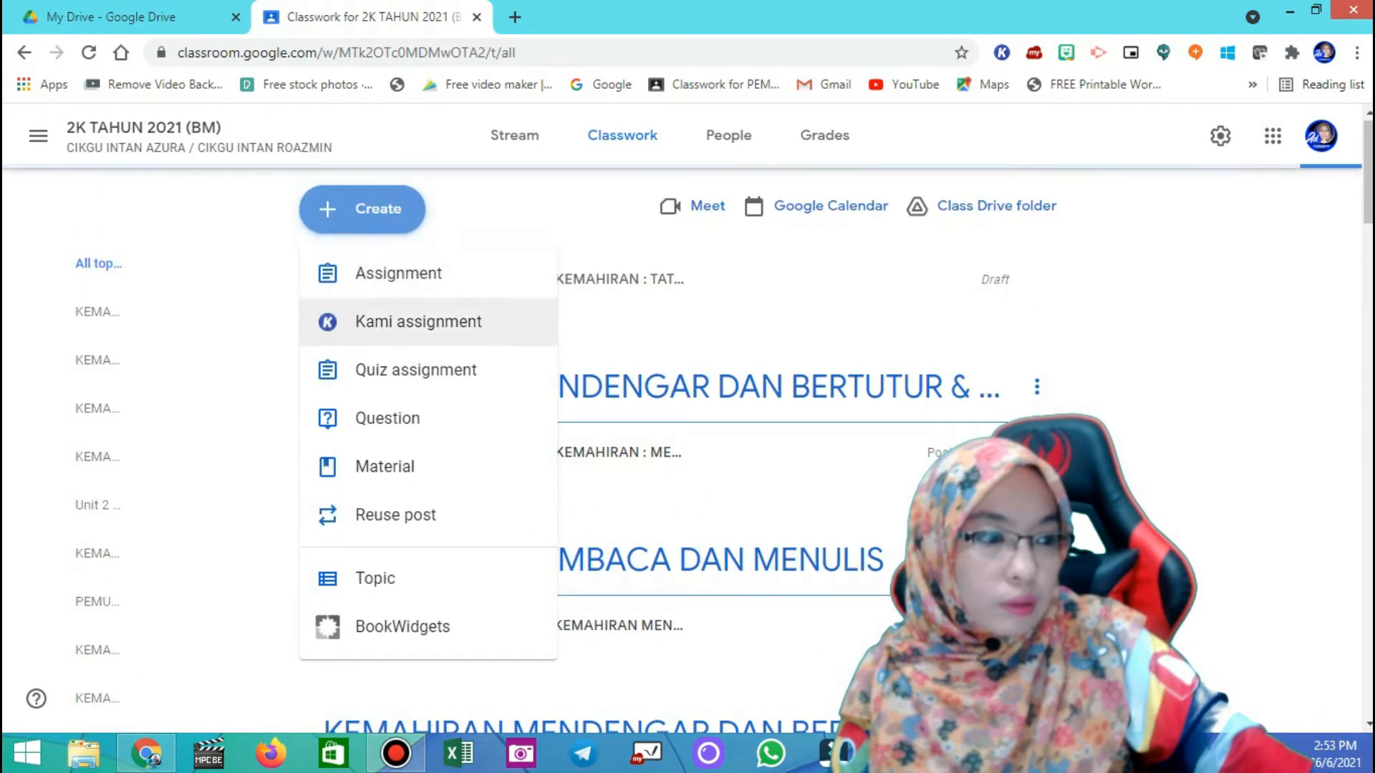
left_click(395, 273)
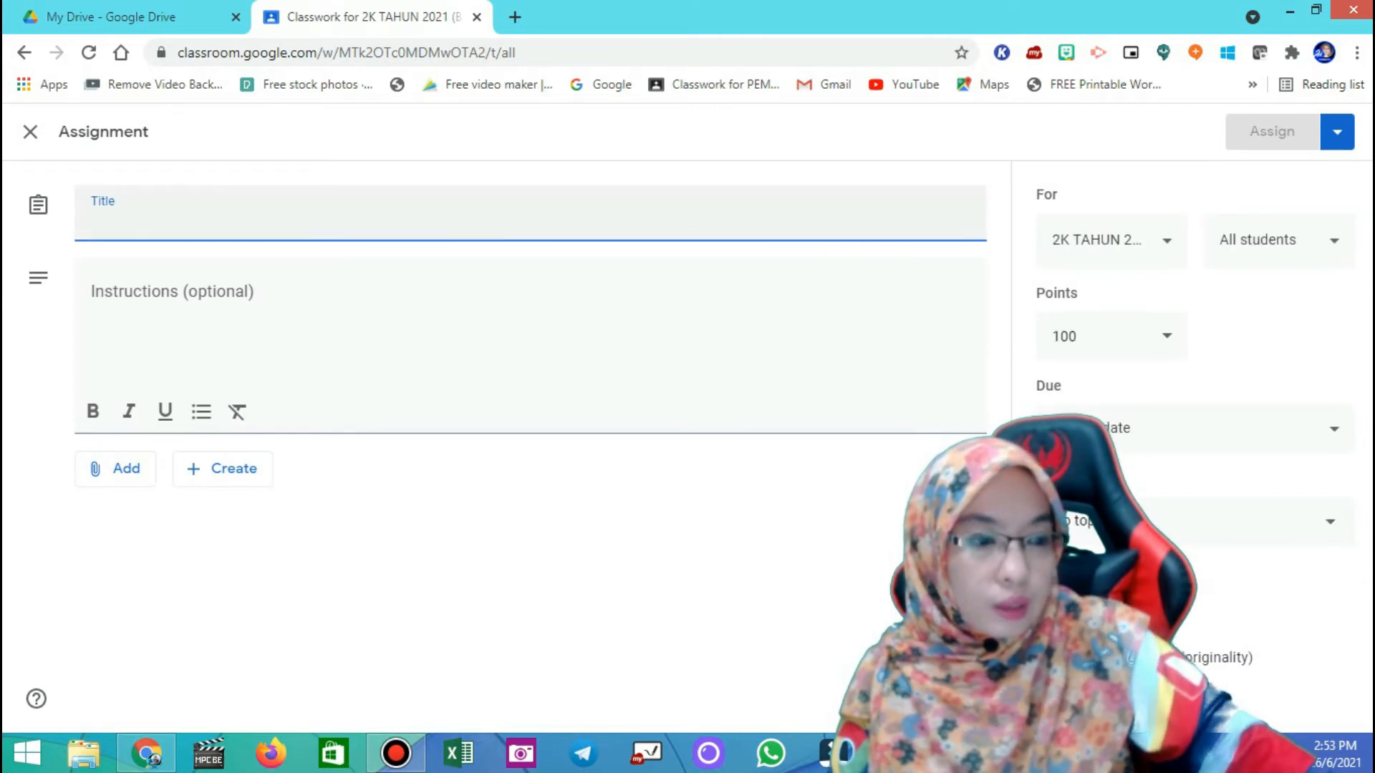
Title the new assignment "SUKUKATA TERBUKA KV"
type("suku")
key("BackSpace")
key("BackSpace")
key("BackSpace")
key("BackSpace")
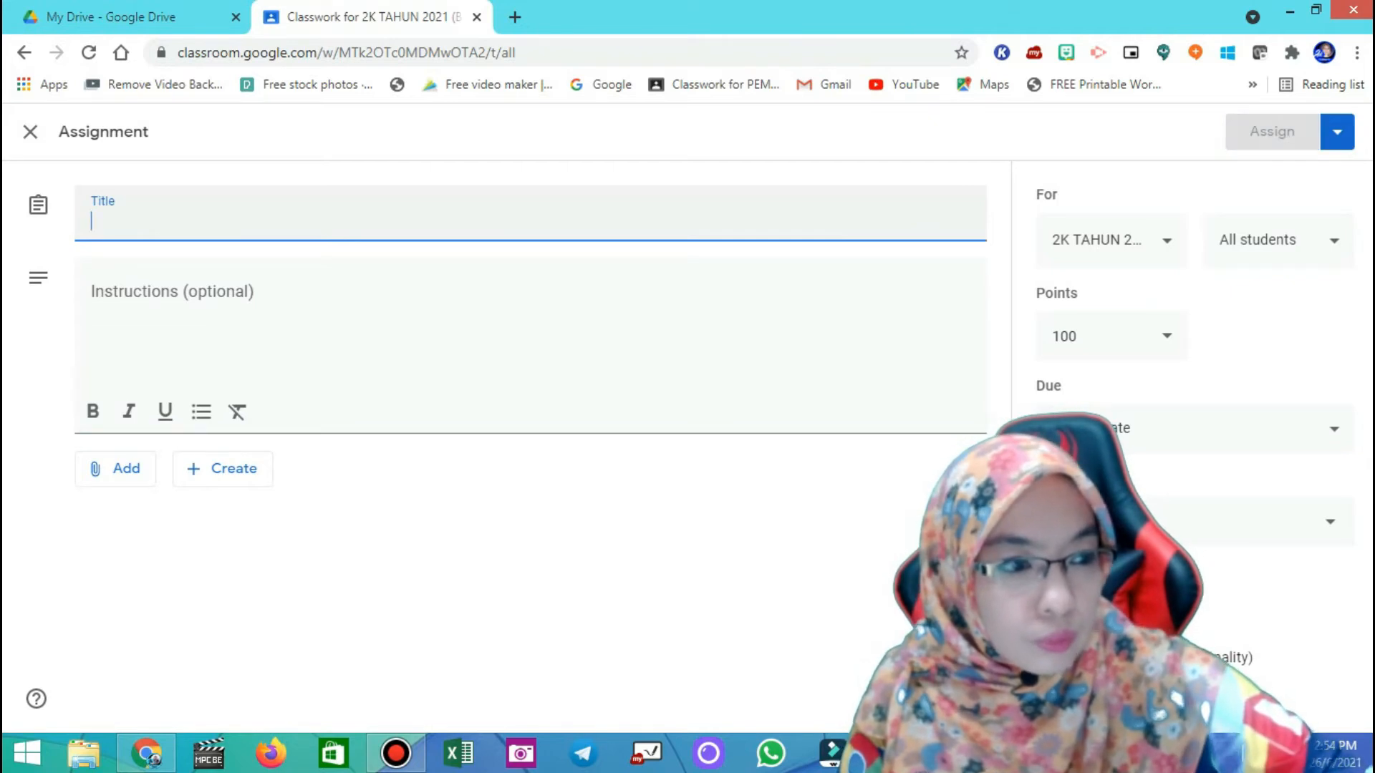
type("SUKU")
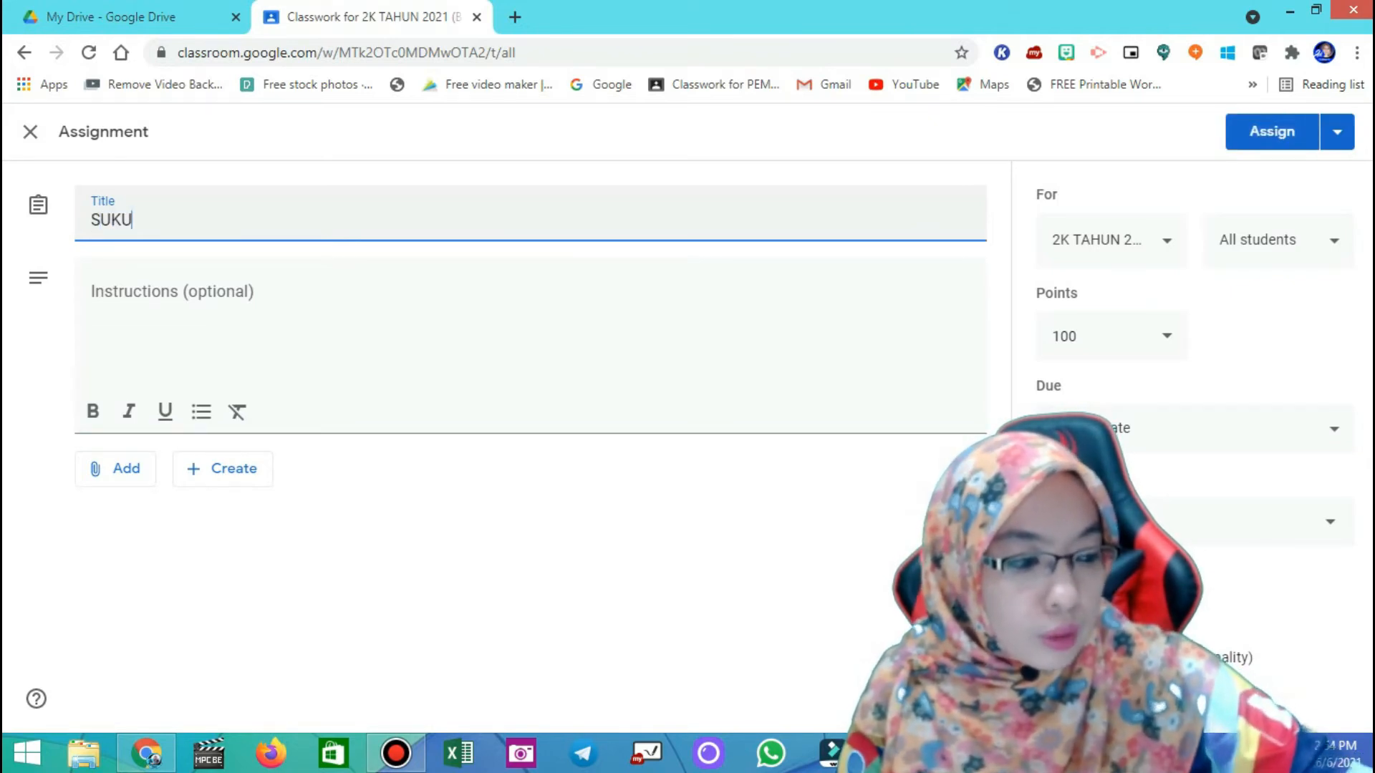
type("KATA TE")
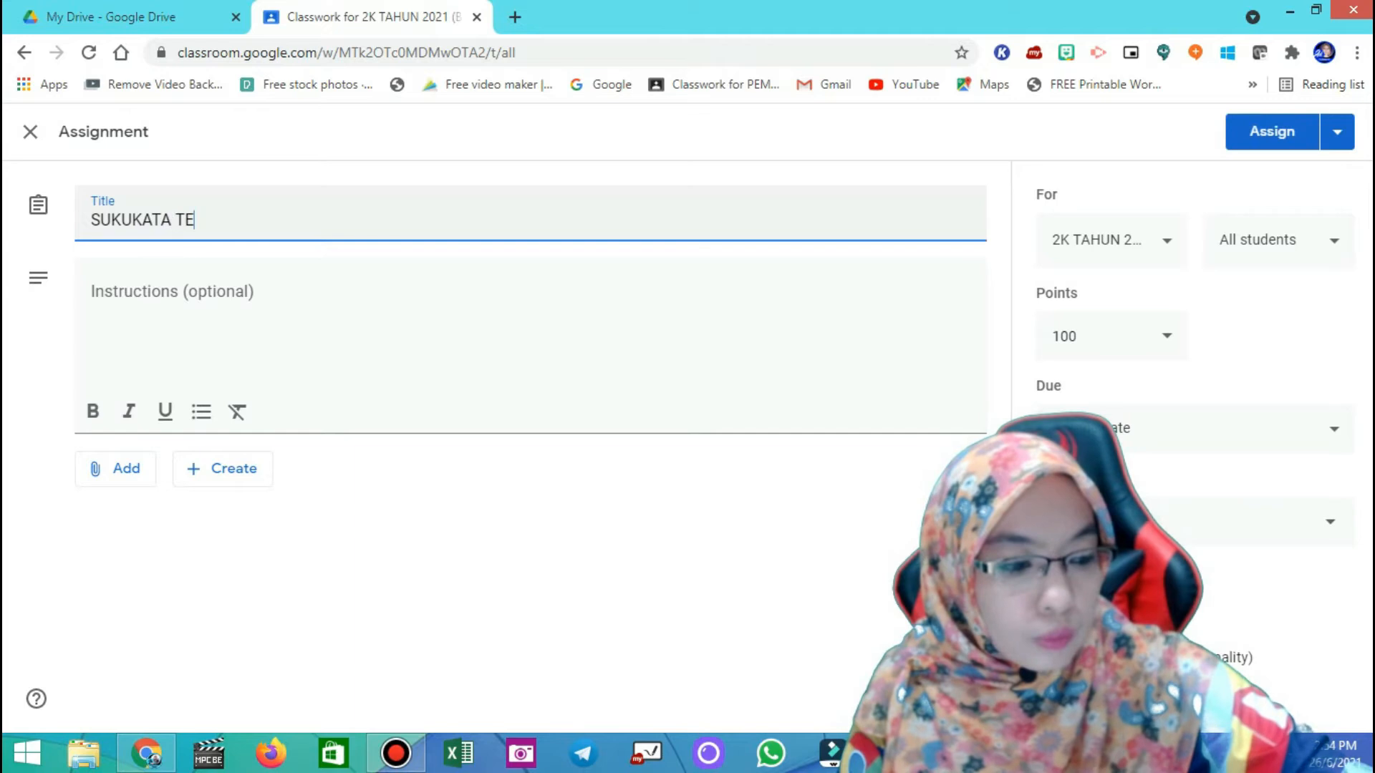
type("RBUKA")
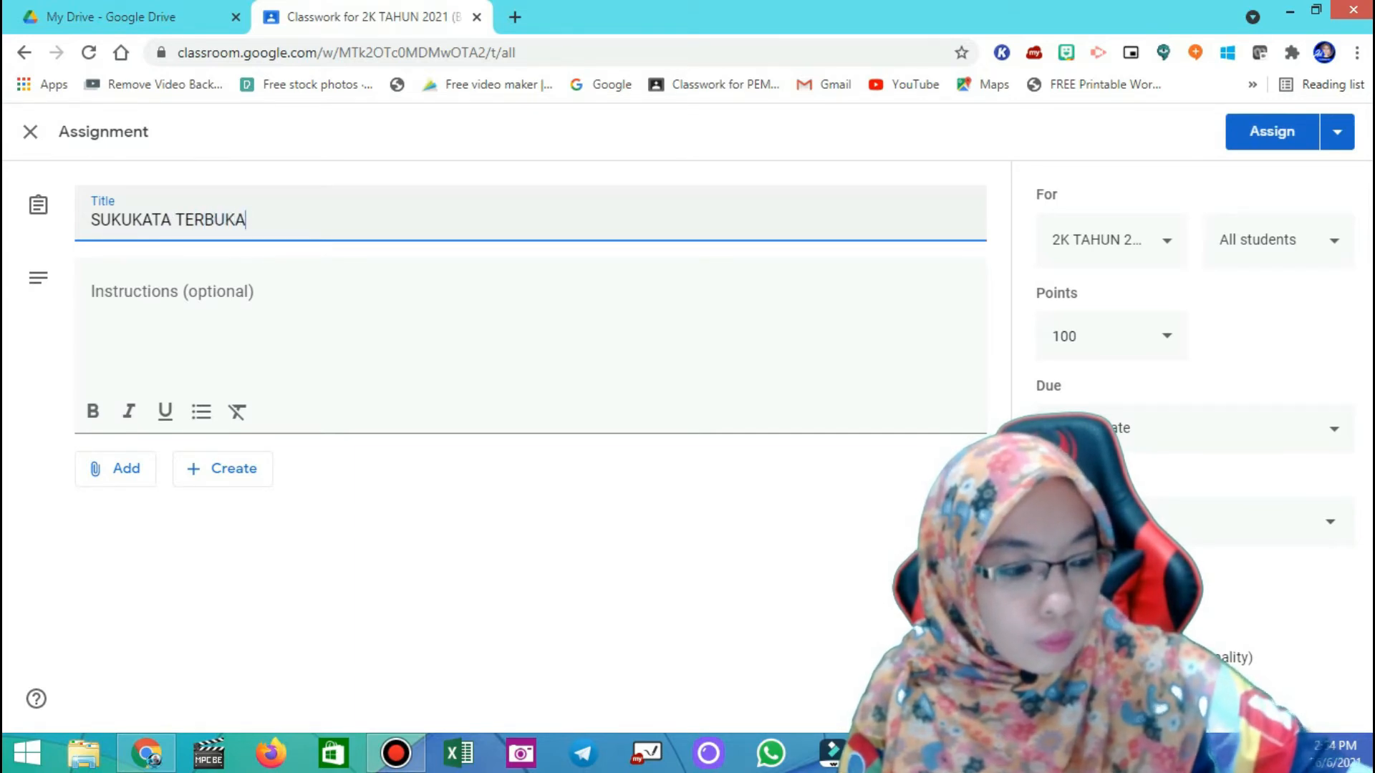
type(" KV")
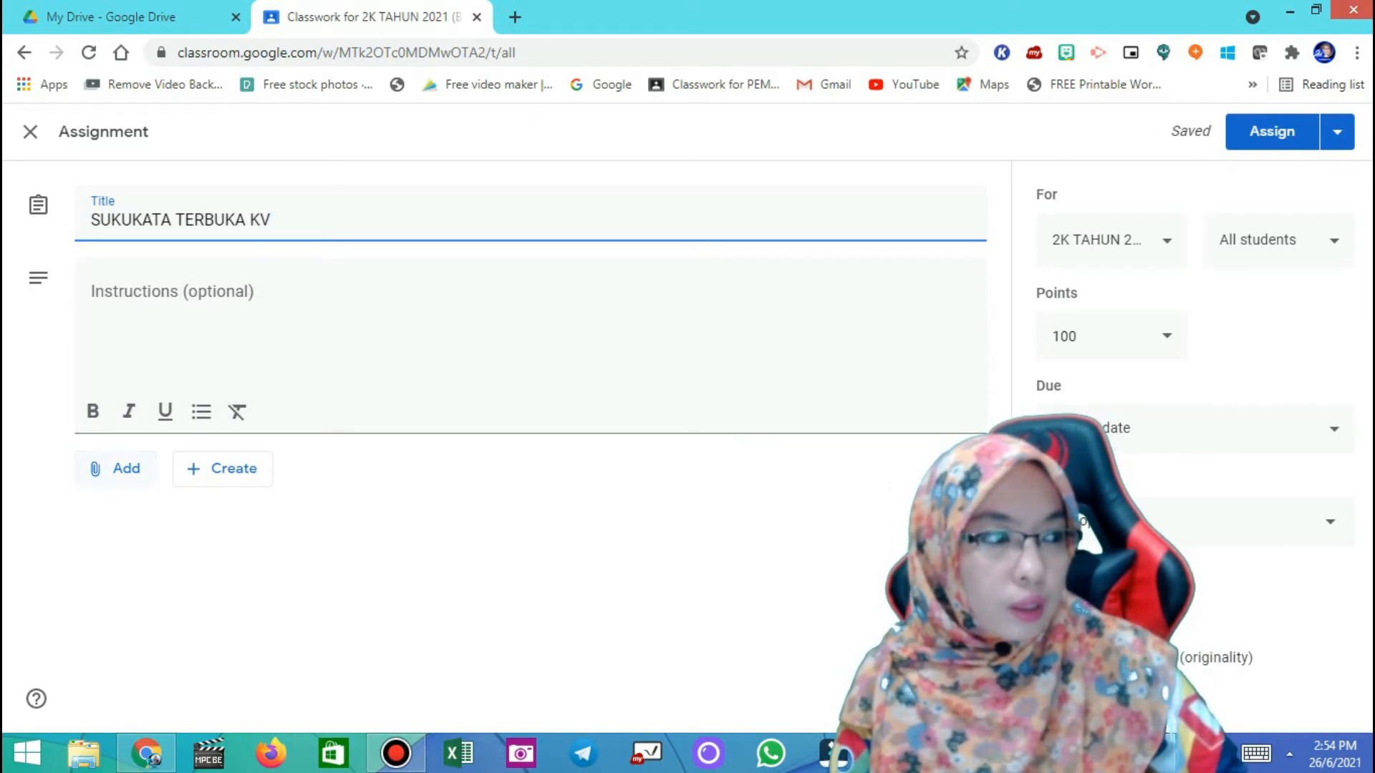
Attach the copied Wordwall play link to the assignment
left_click(114, 468)
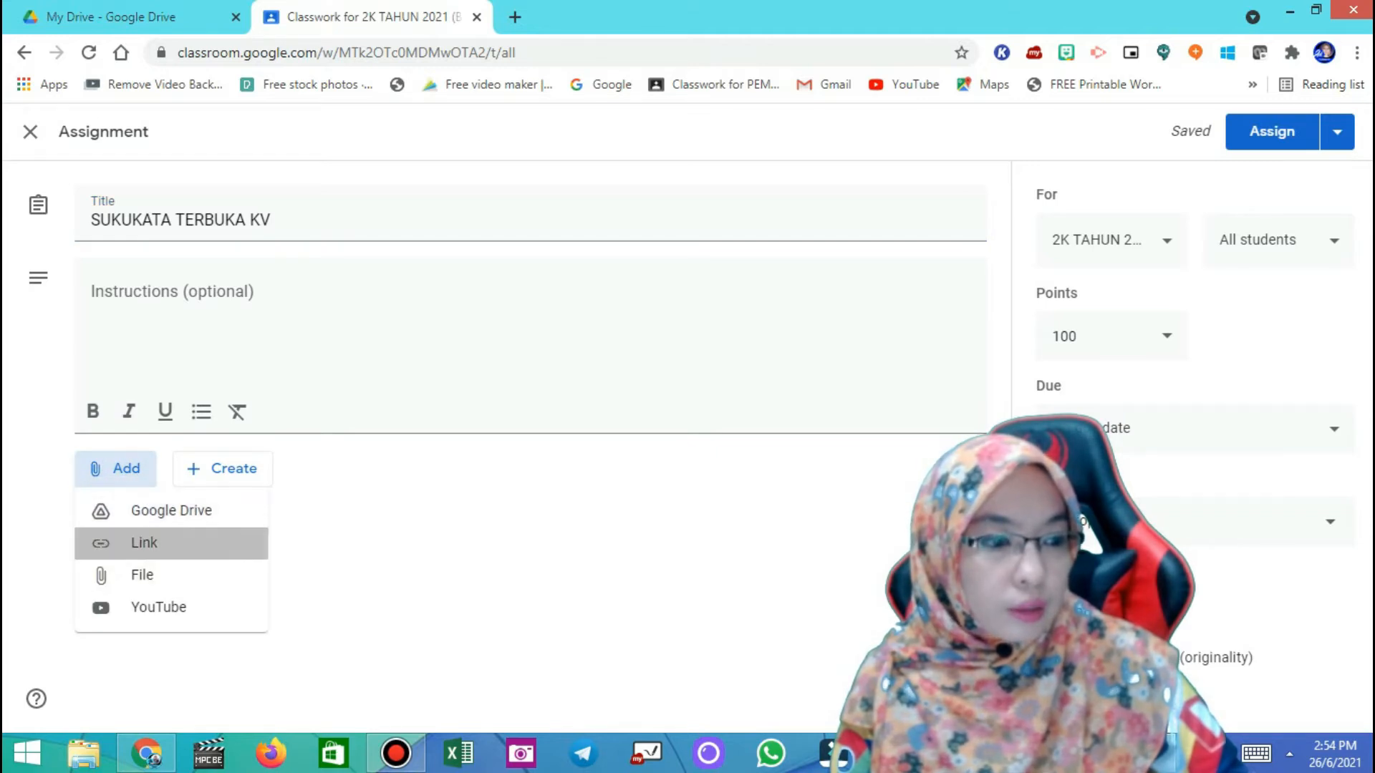
left_click(144, 542)
right_click(609, 438)
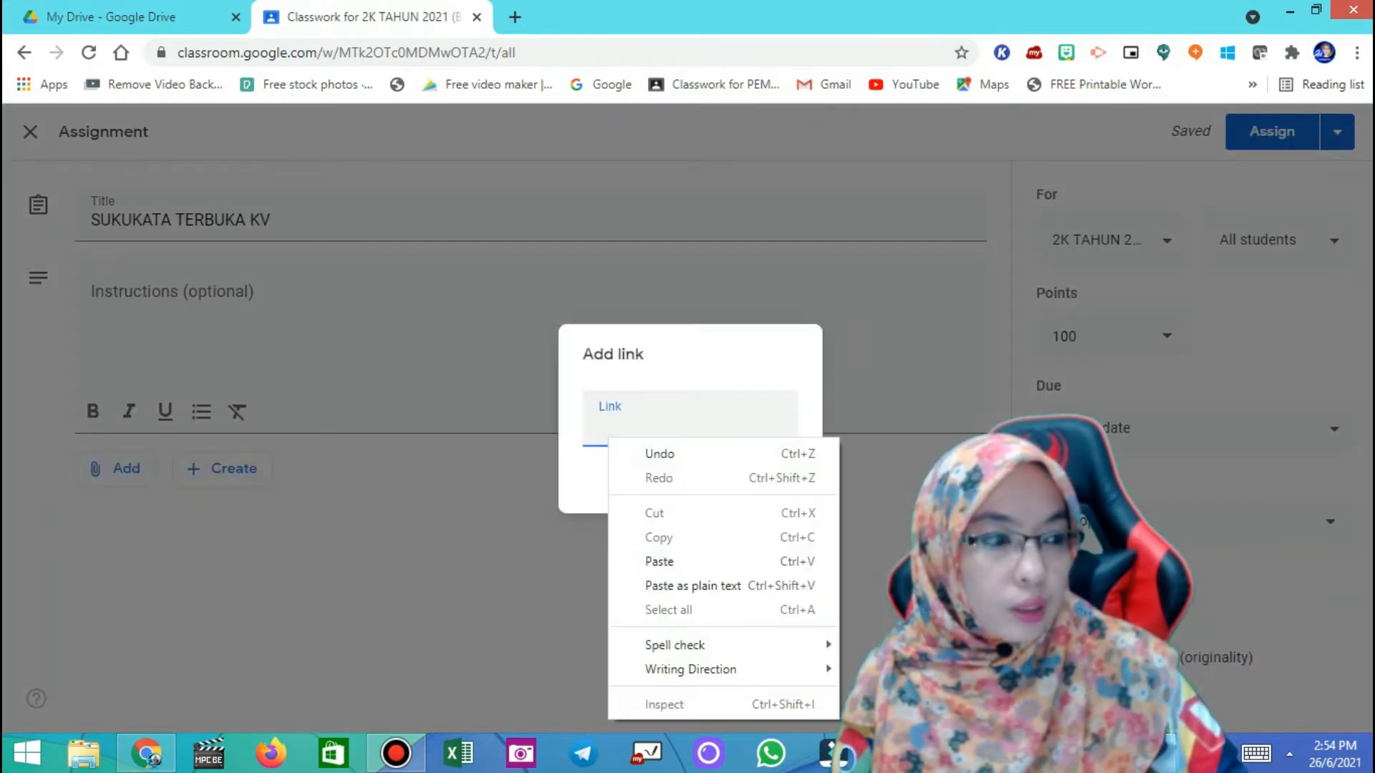
left_click(659, 561)
left_click(778, 486)
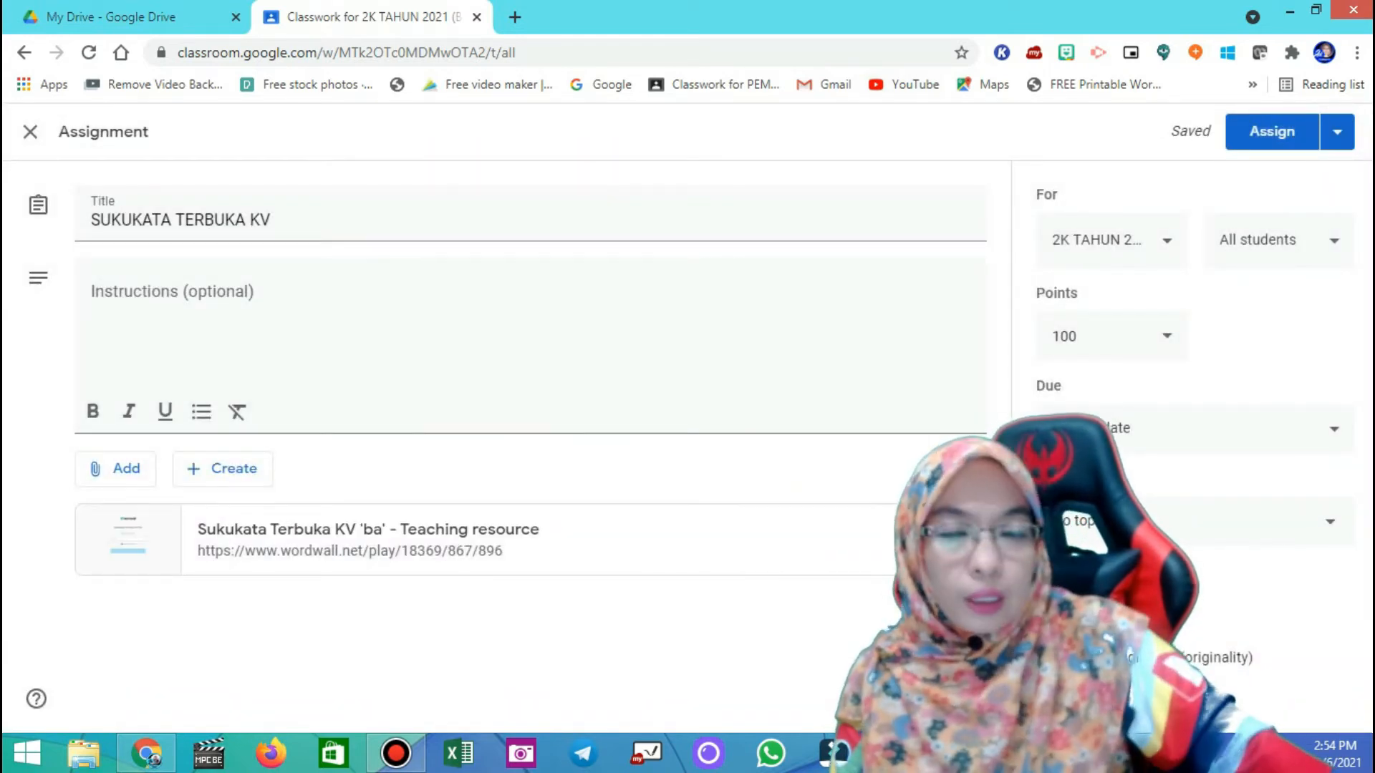
Clear the all-students selection for the assignment and choose the second and third students in the recipient list
left_click(1275, 240)
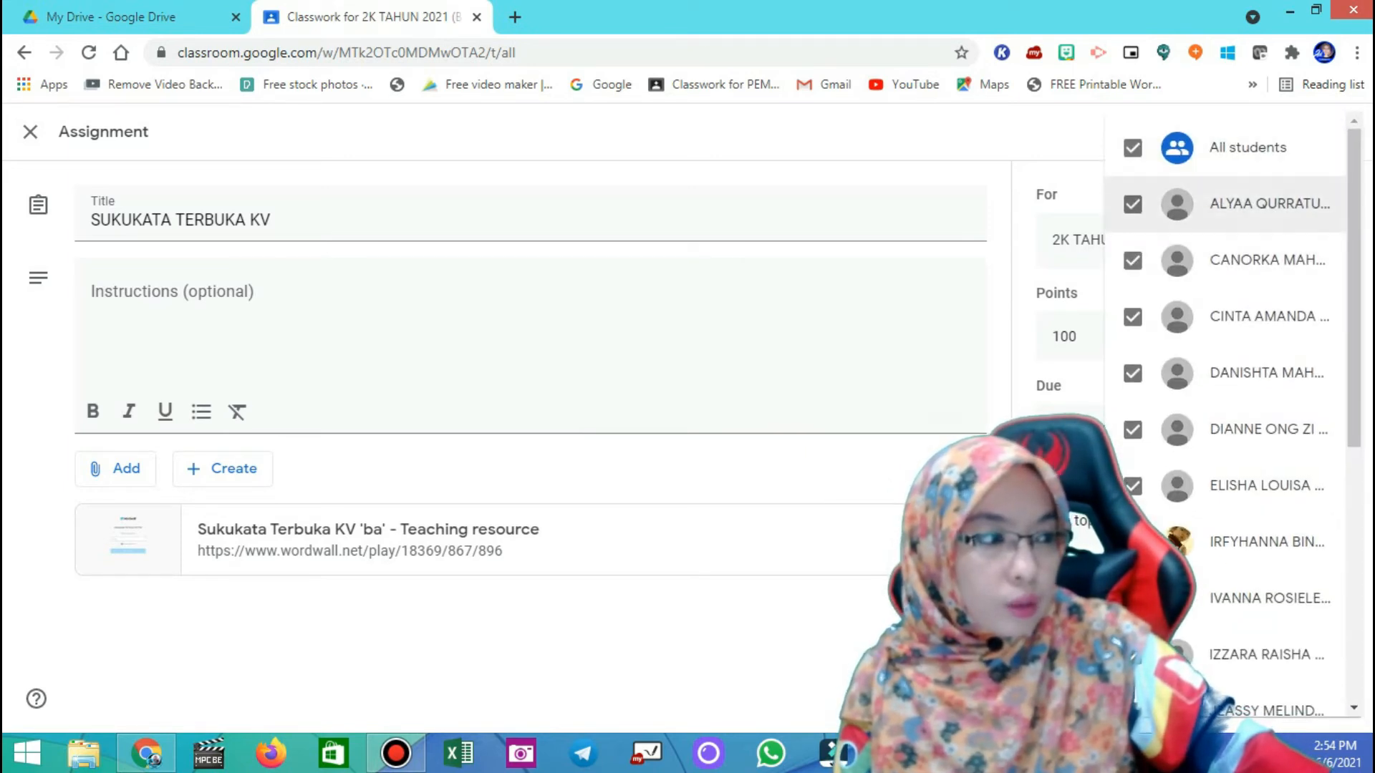
left_click(1133, 149)
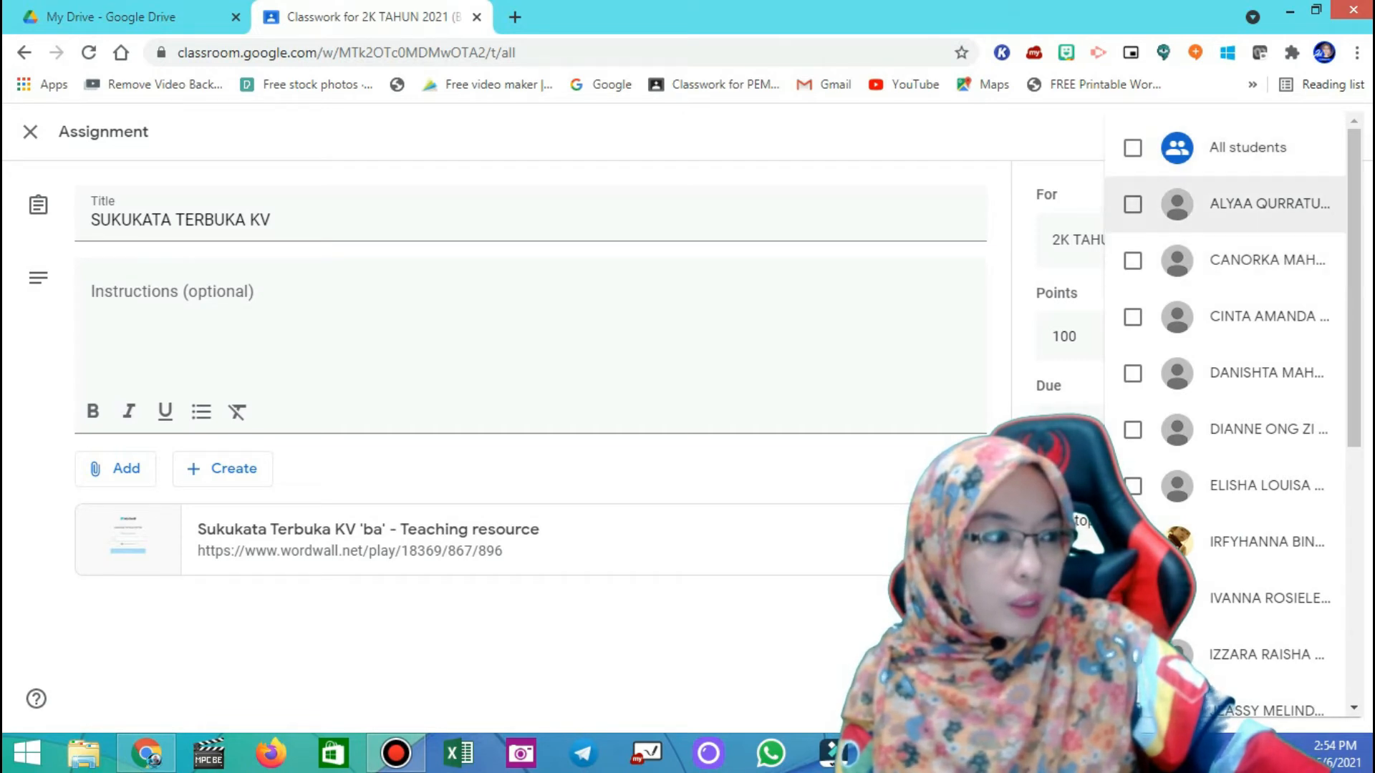
left_click(1132, 260)
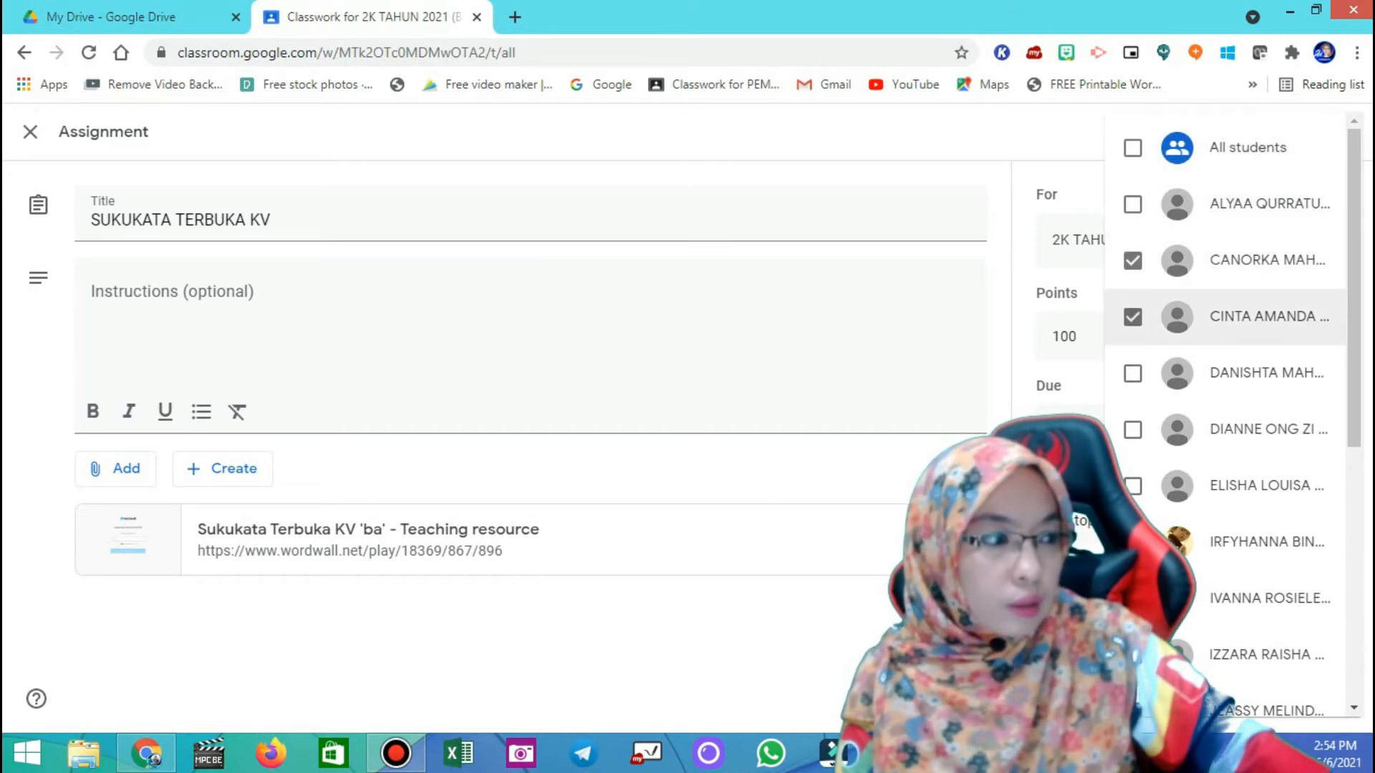
Add four more students from further down the recipient list so the assignment goes to six students
scroll(1231, 322, "down", 2)
scroll(1217, 327, "down", 2)
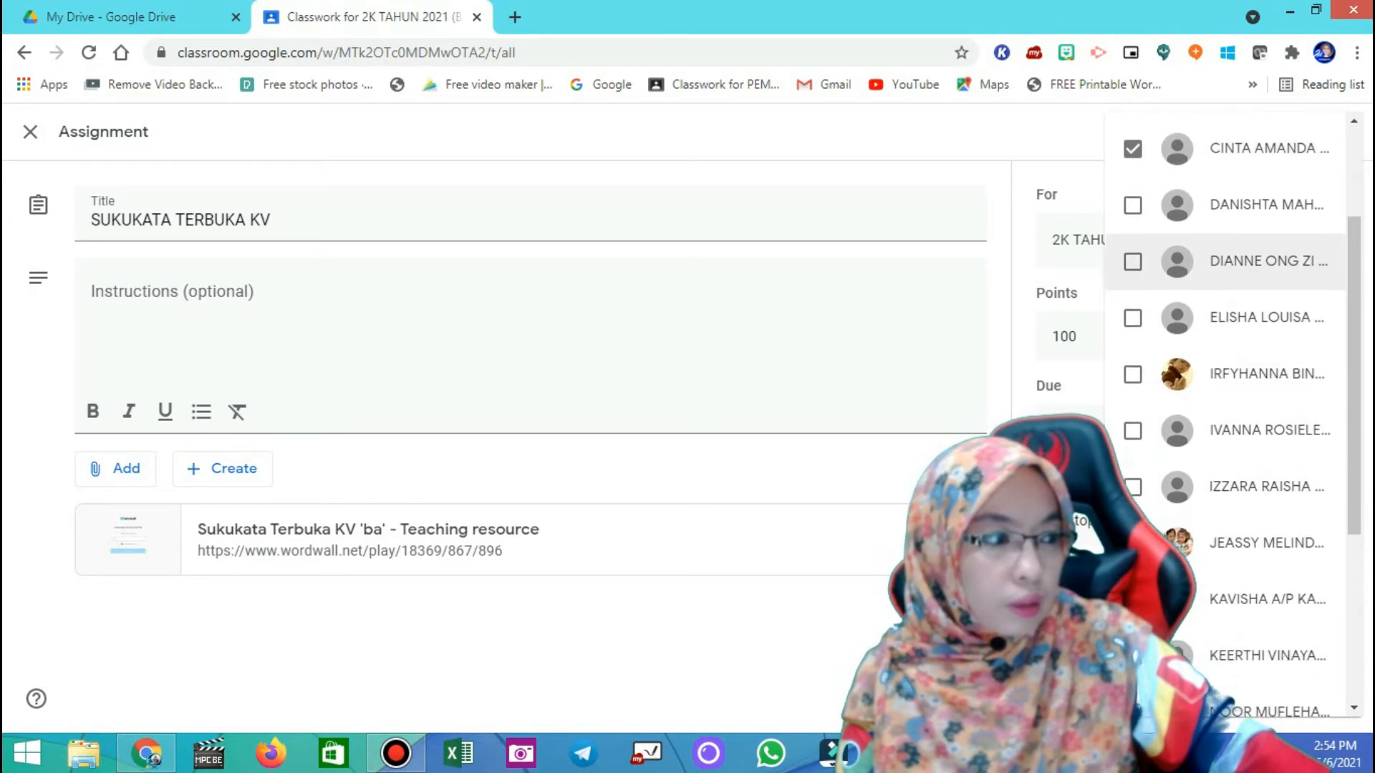
left_click(1132, 341)
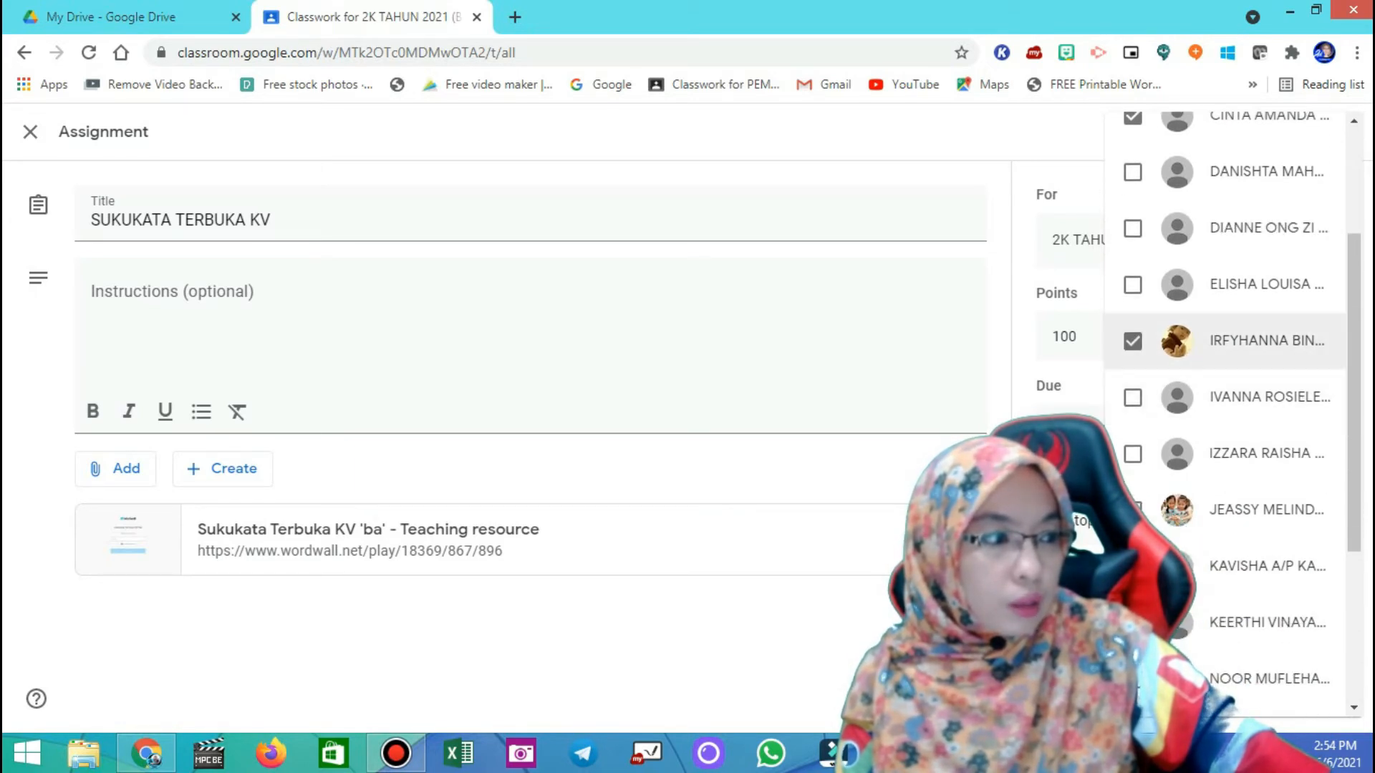
left_click(1132, 340)
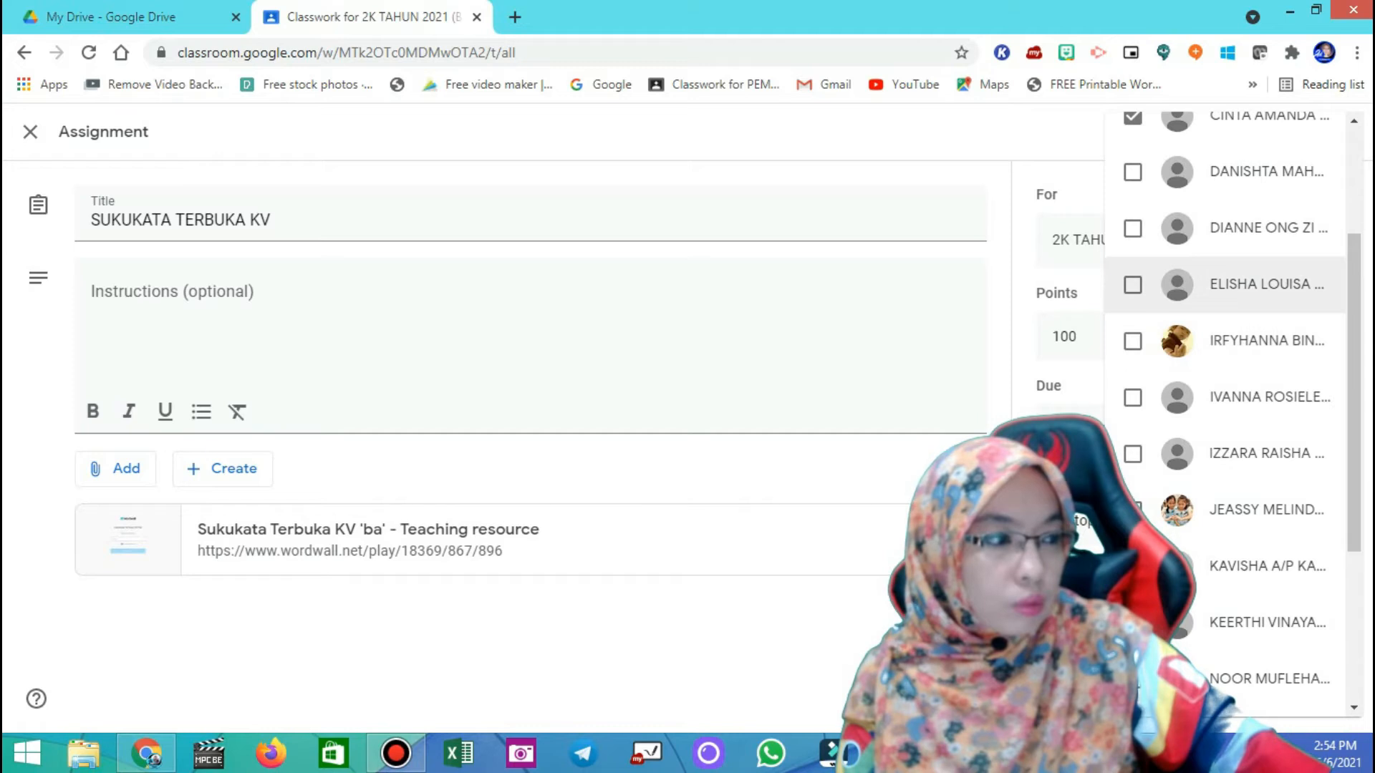
left_click(1132, 284)
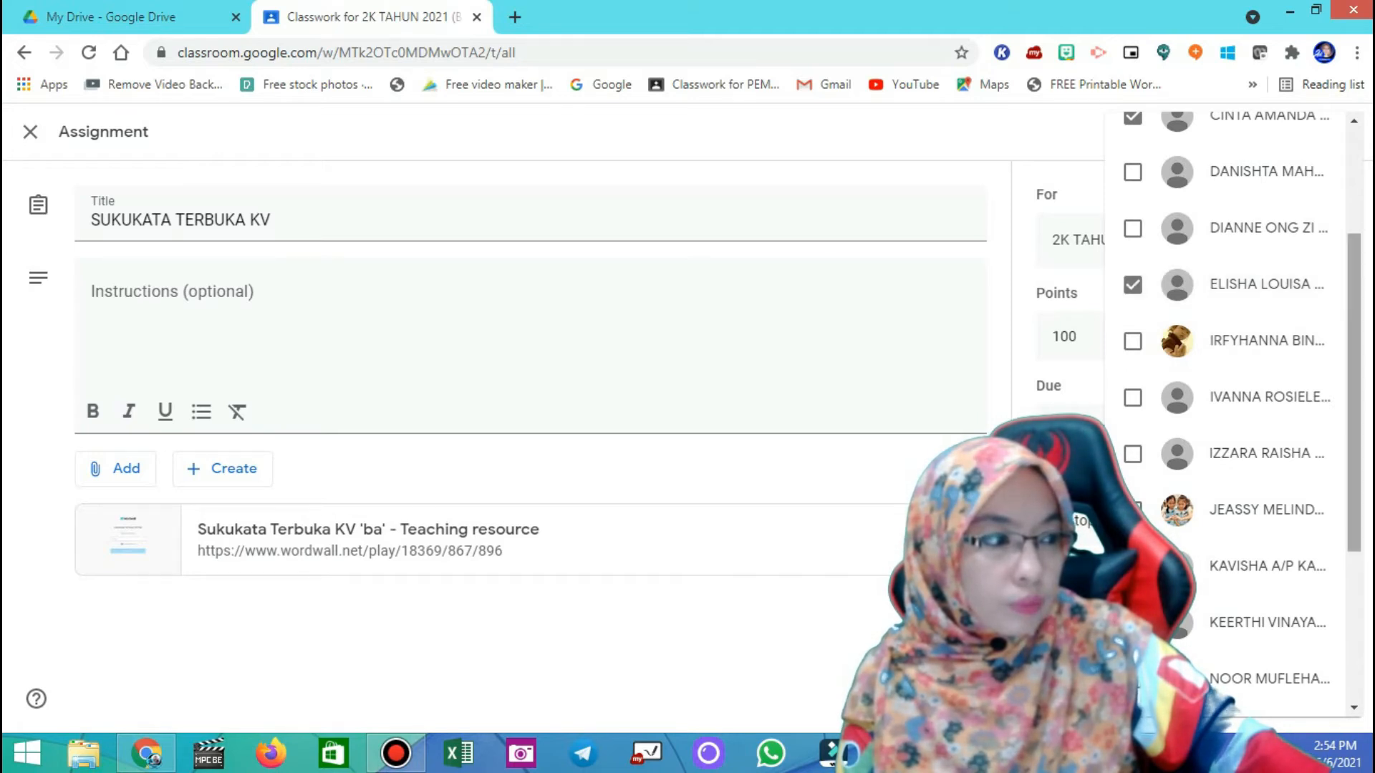
scroll(1224, 326, "down", 2)
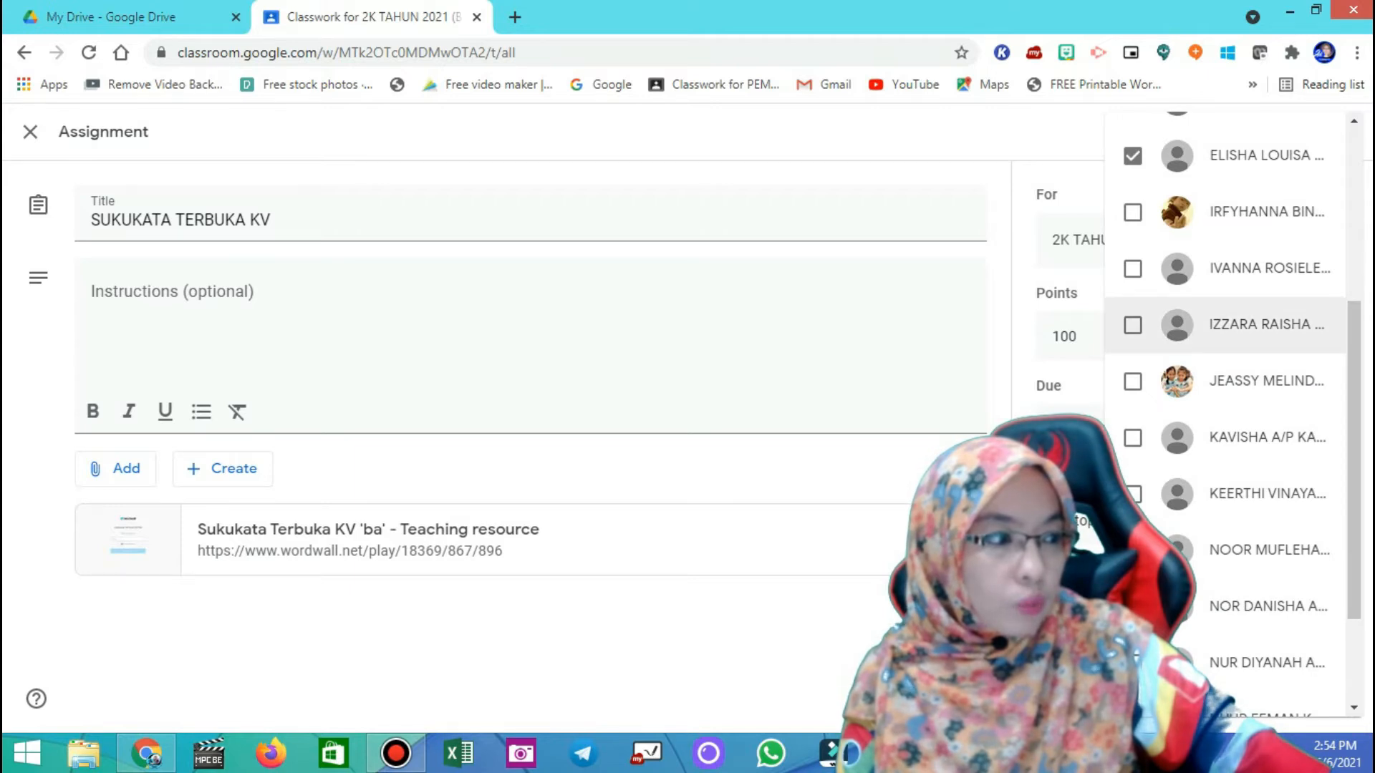
scroll(1224, 387, "down", 2)
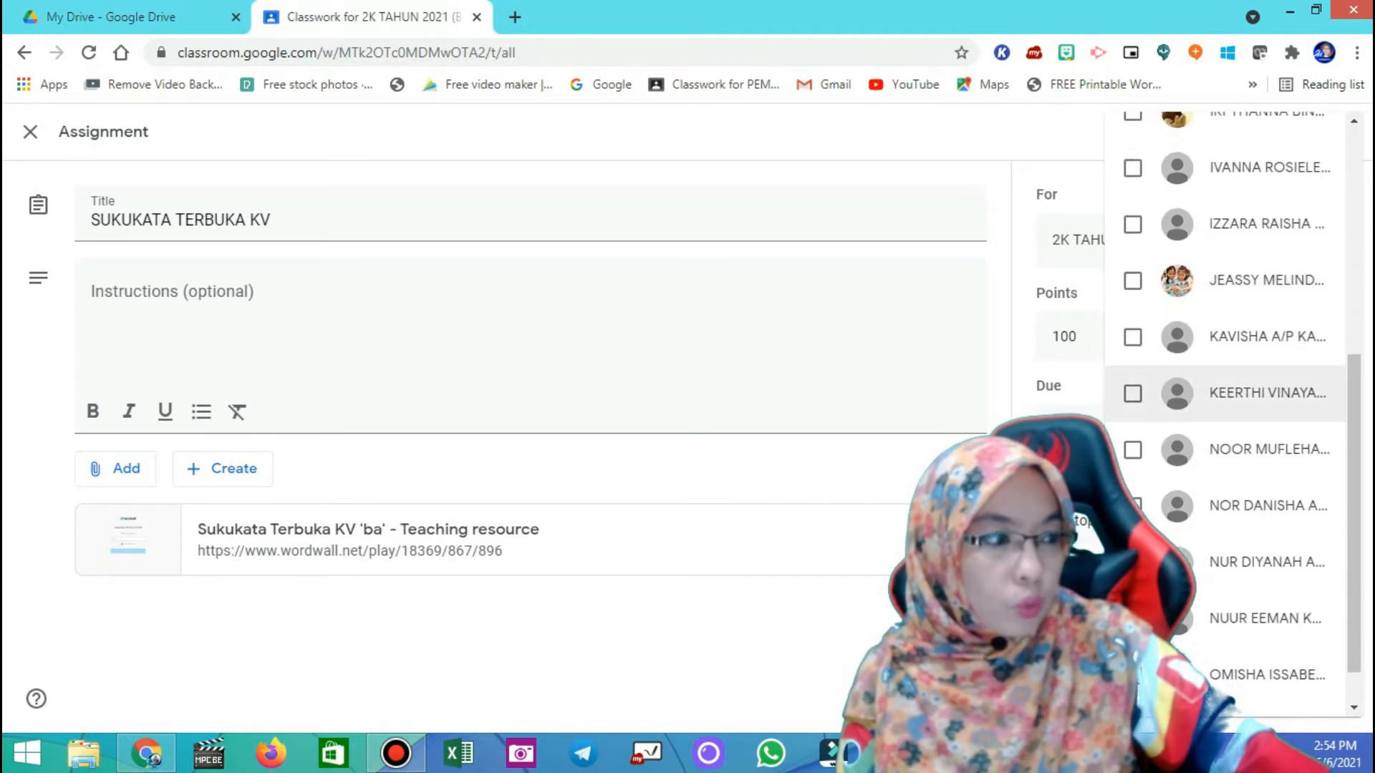
left_click(1132, 393)
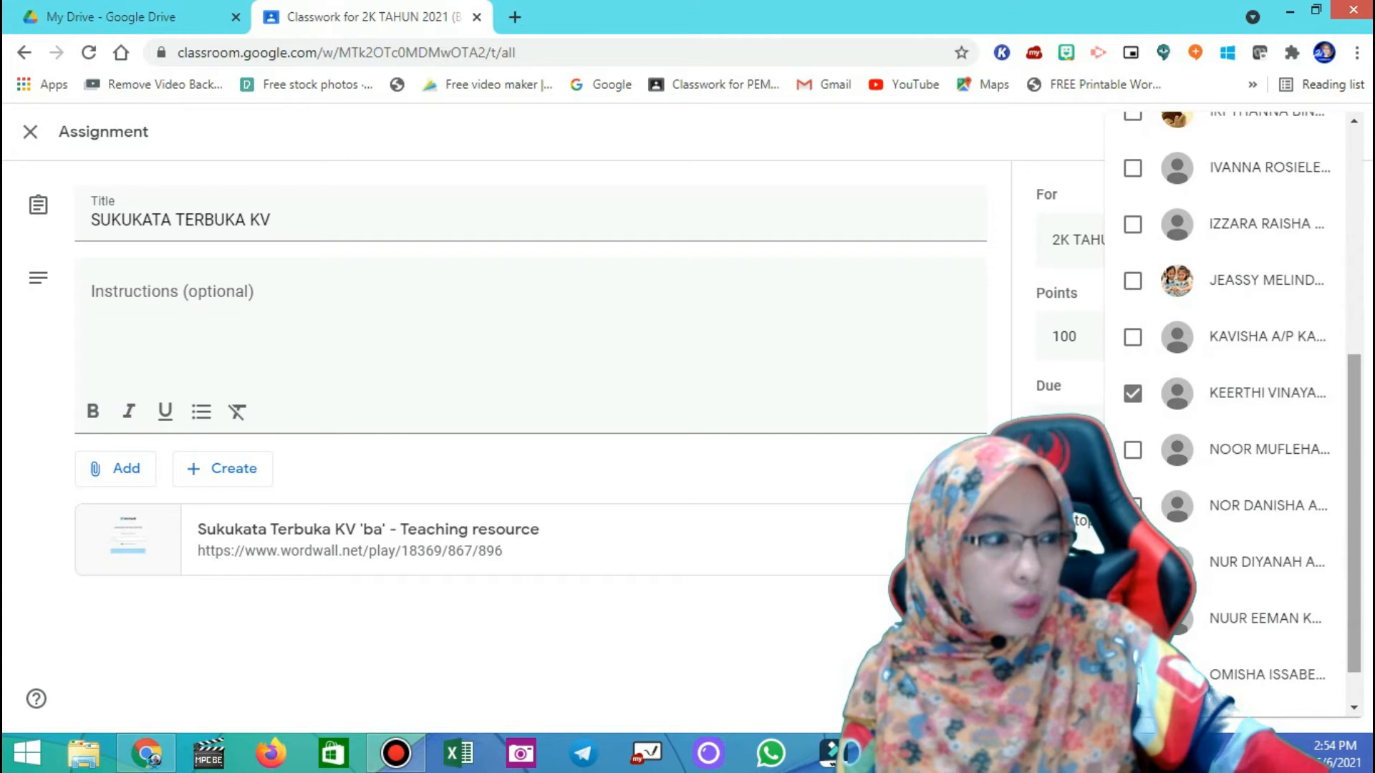
scroll(1225, 394, "down", 1)
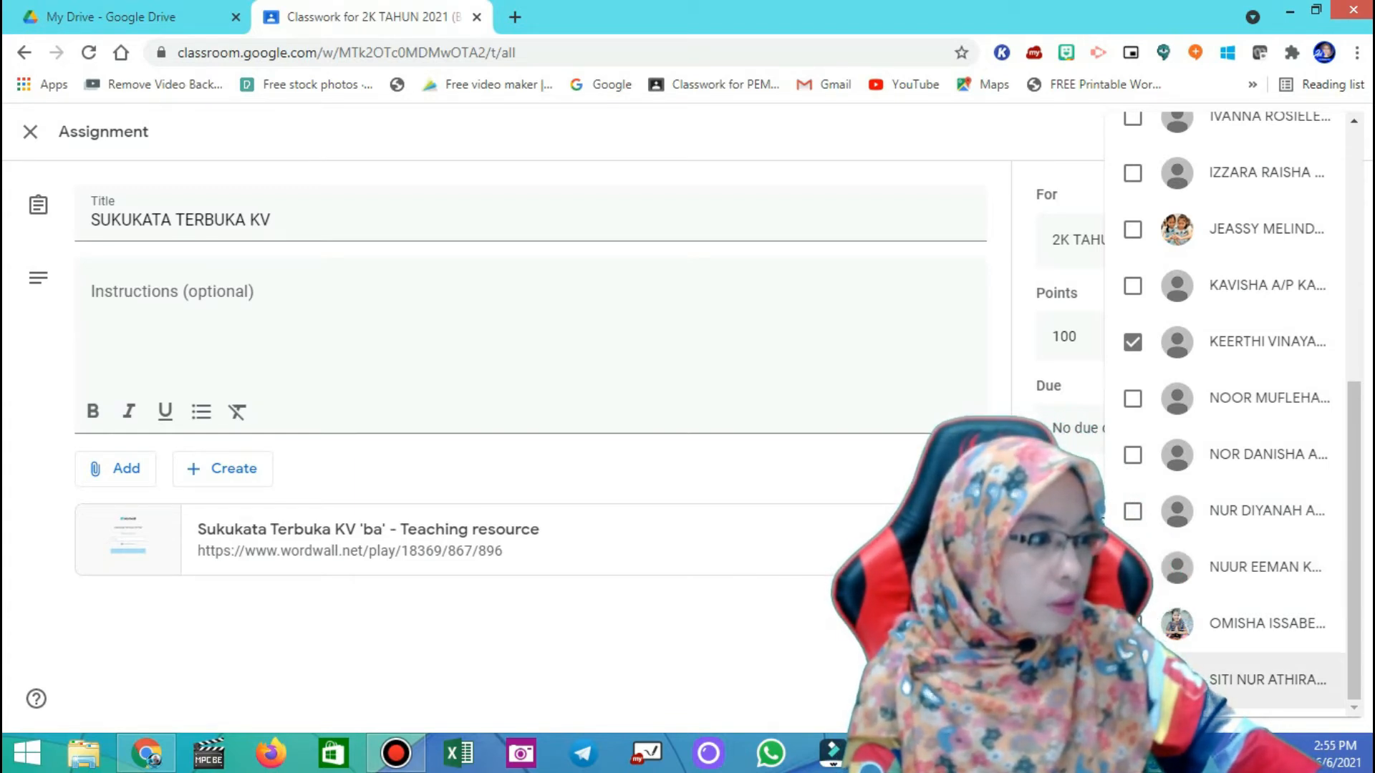
scroll(1260, 679, "up", 7)
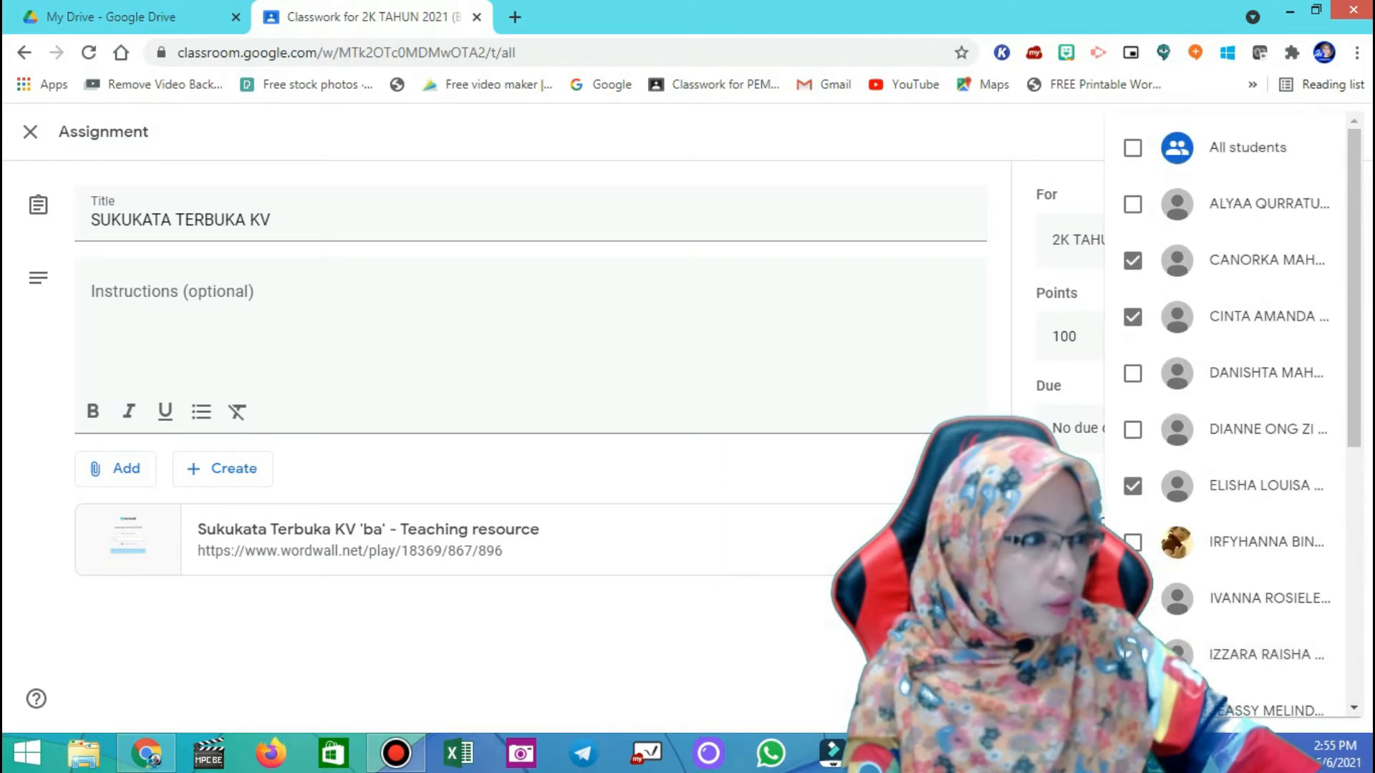
left_click(912, 136)
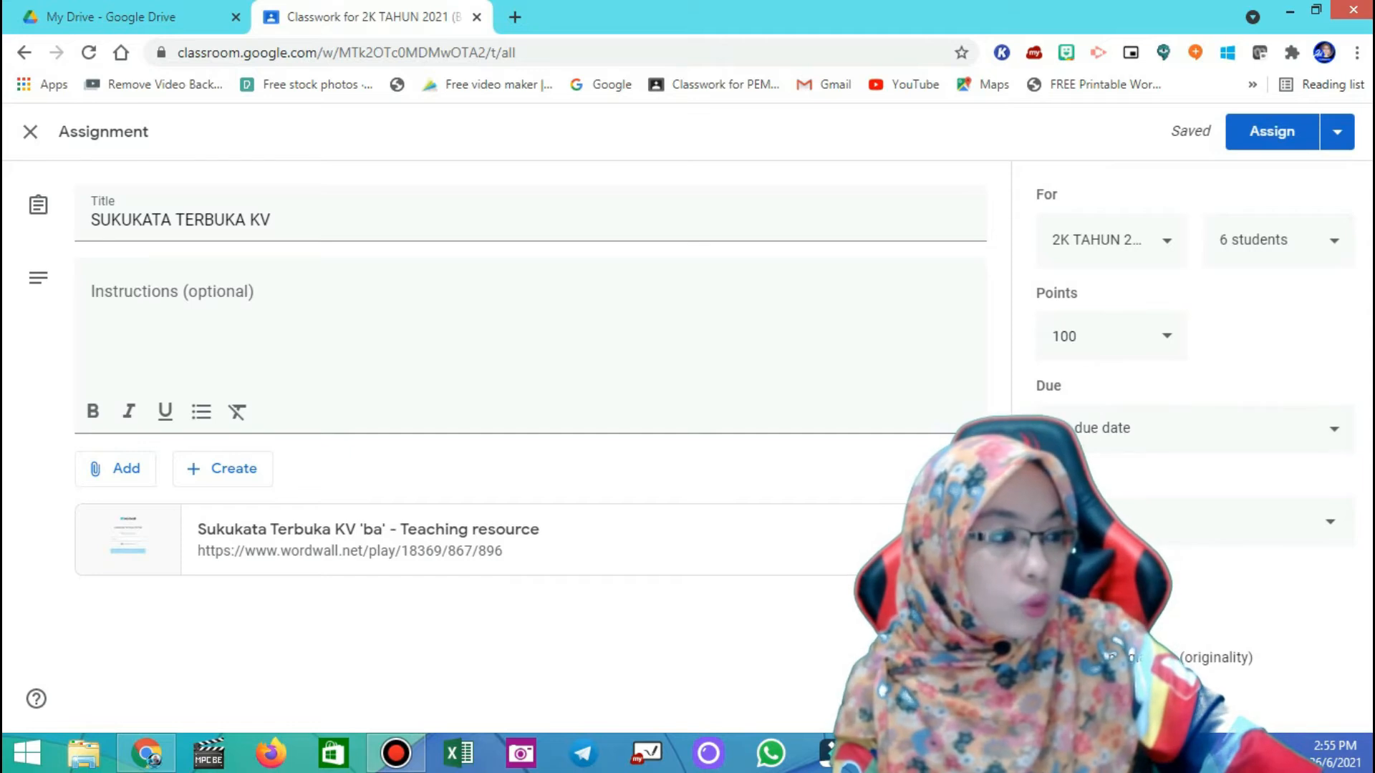
Set the assignment's due date to June 28, 2021
left_click(1333, 429)
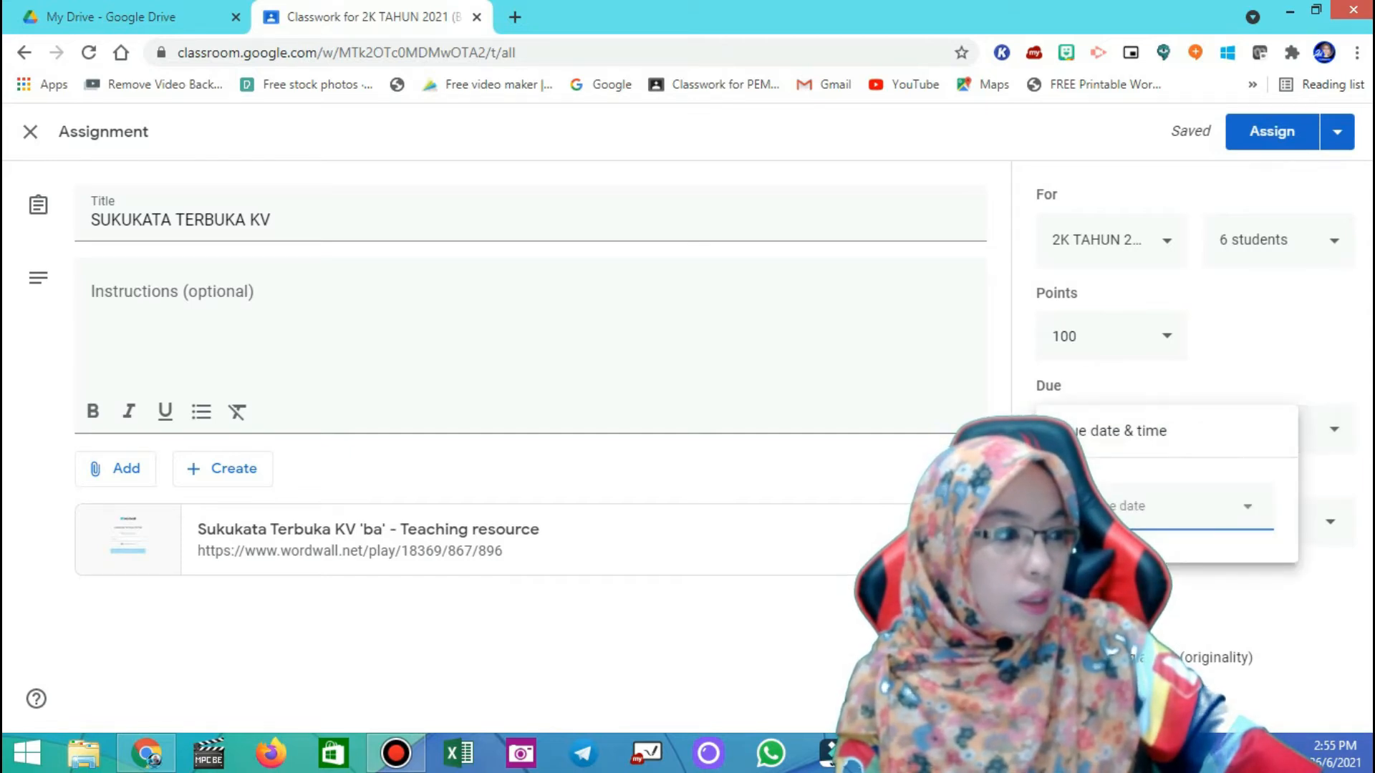
left_click(1247, 506)
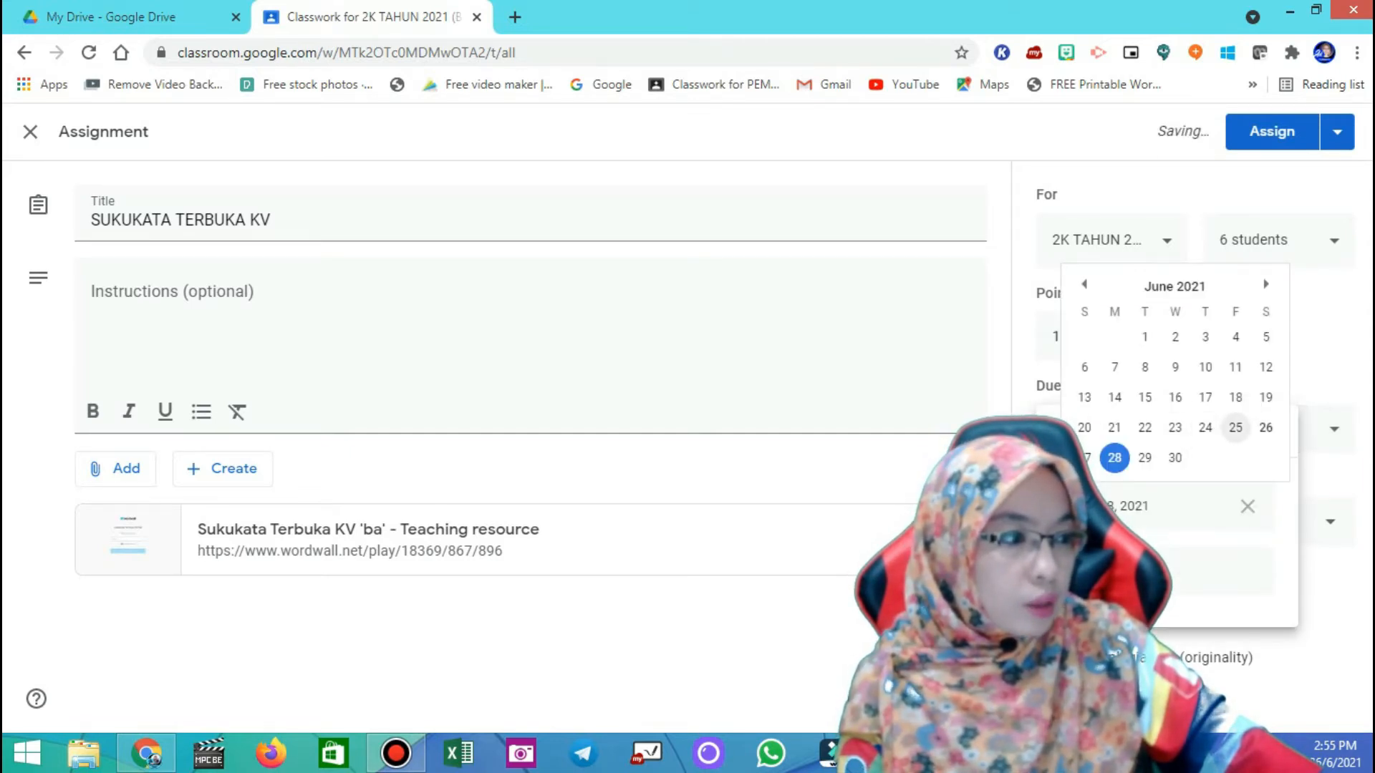
key("Escape")
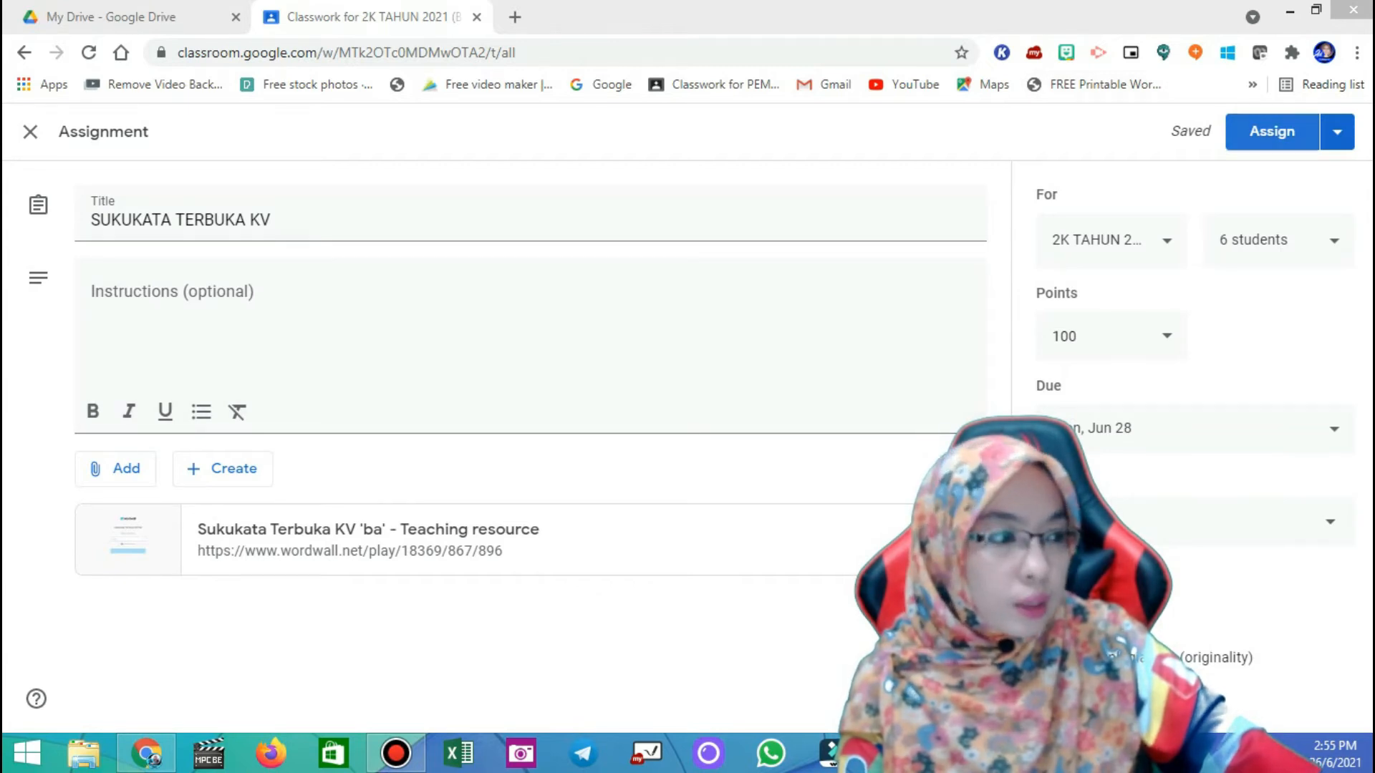
Schedule the assignment for Jun 28, 2021 at 11:00 AM
left_click(1336, 131)
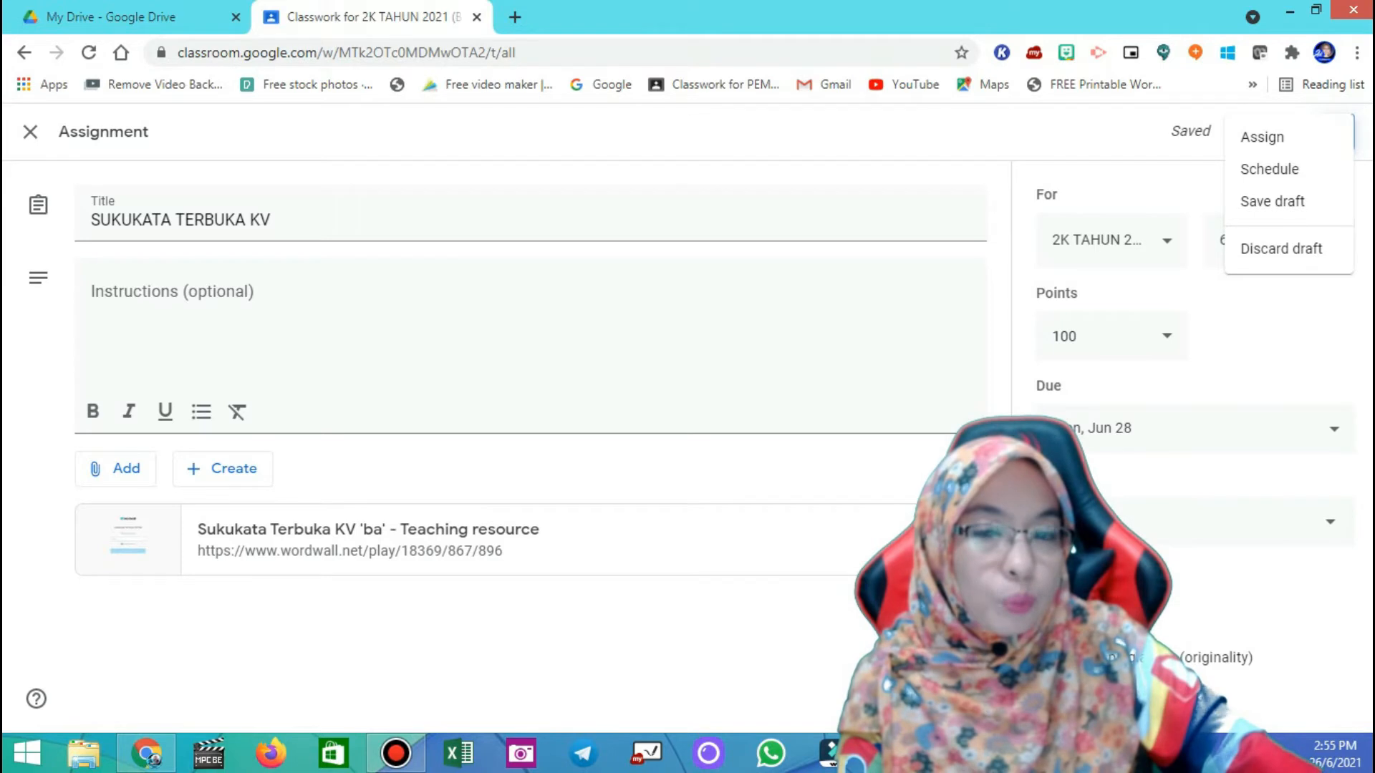
left_click(1268, 169)
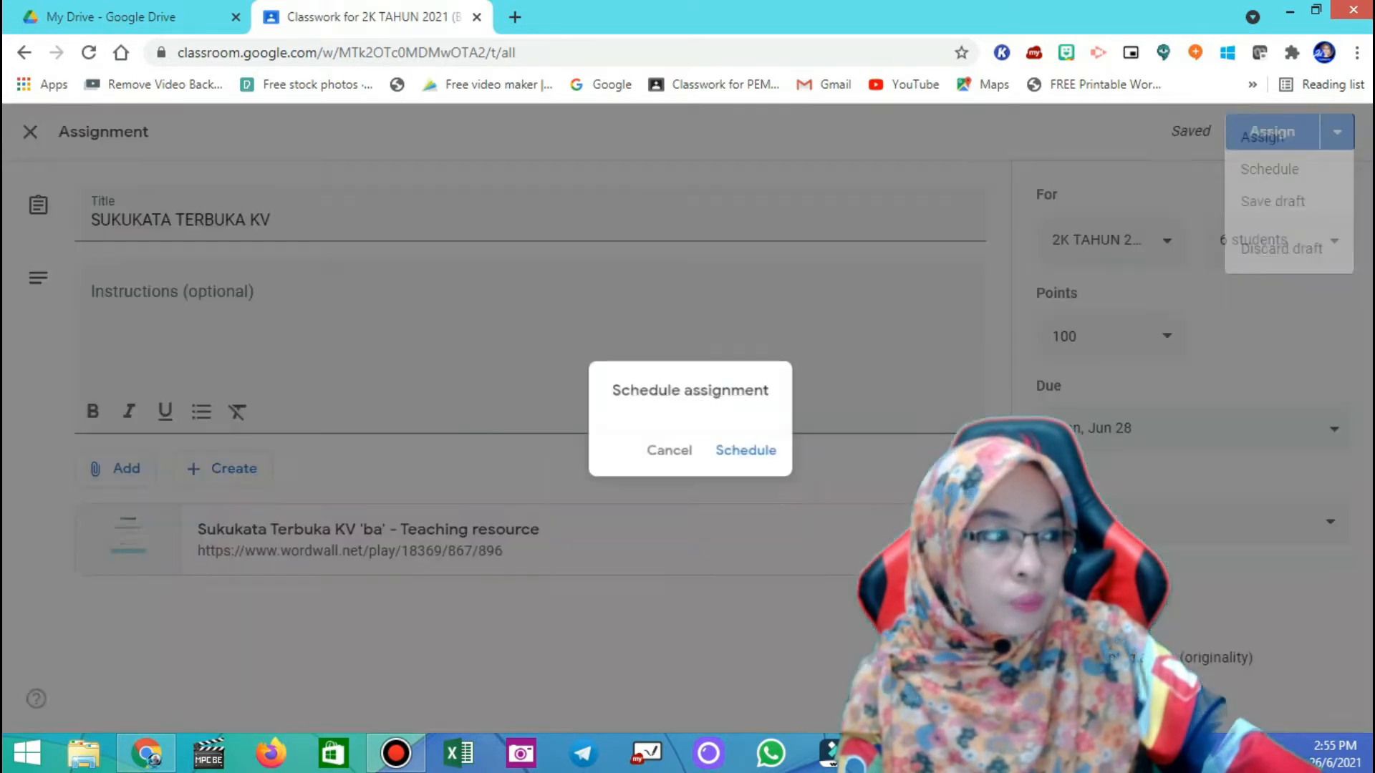
left_click(748, 381)
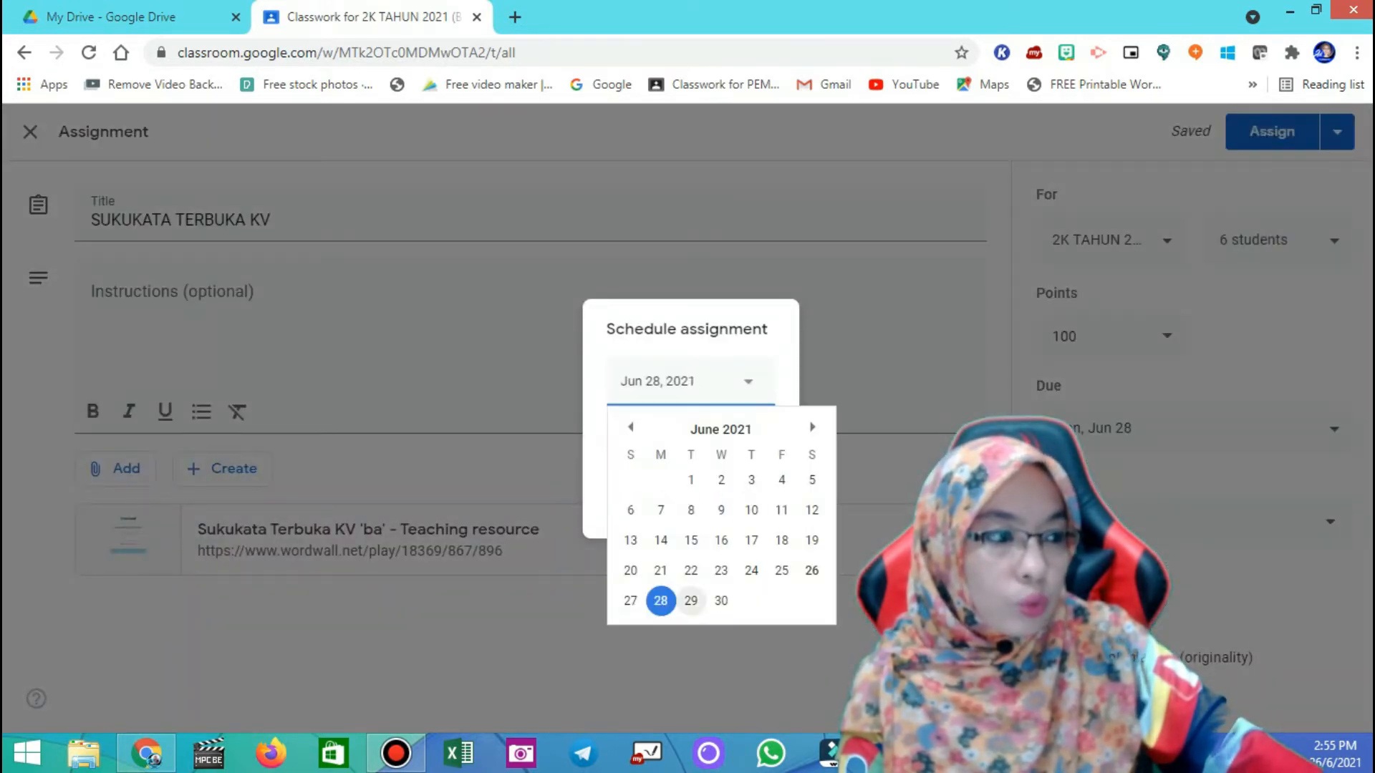
left_click(812, 427)
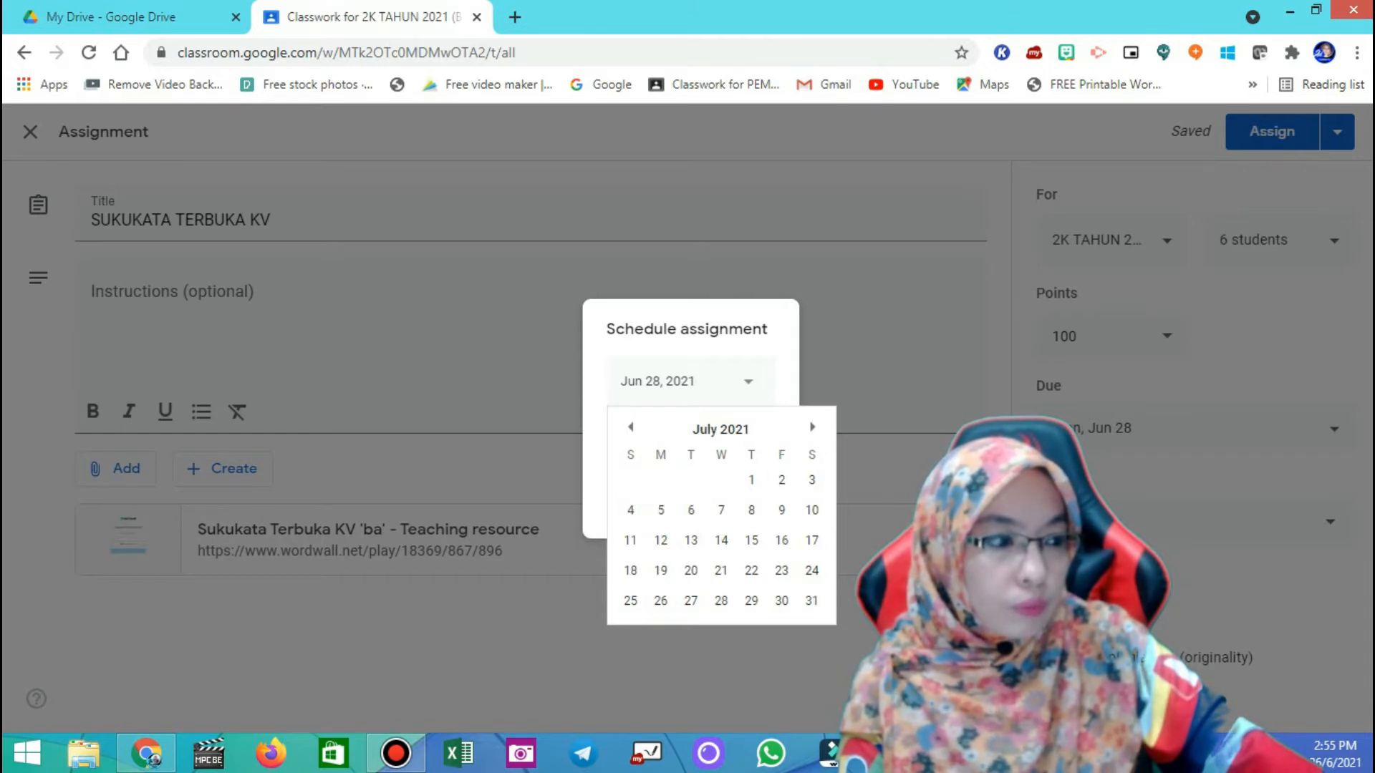
left_click(630, 428)
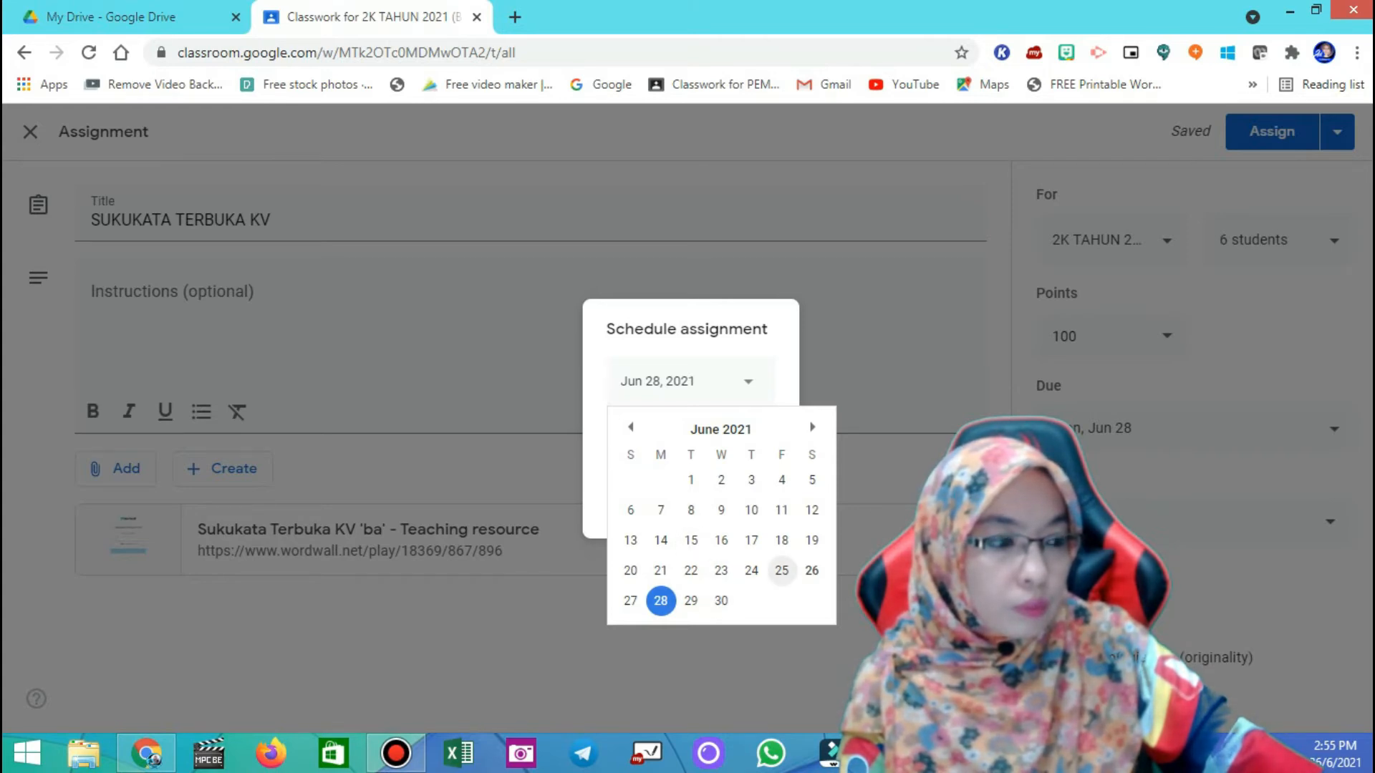
left_click(660, 601)
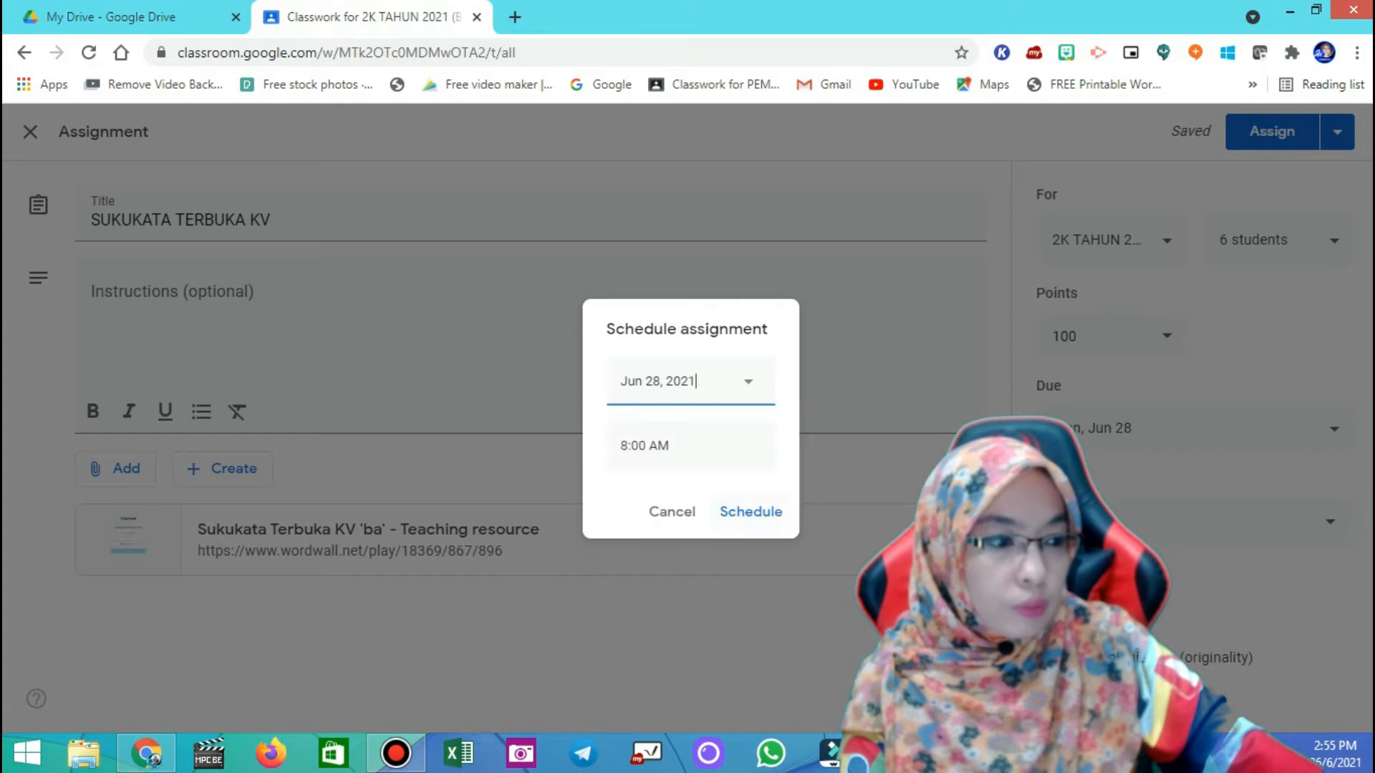
left_click(645, 446)
left_click(639, 446)
key("BackSpace")
type("11")
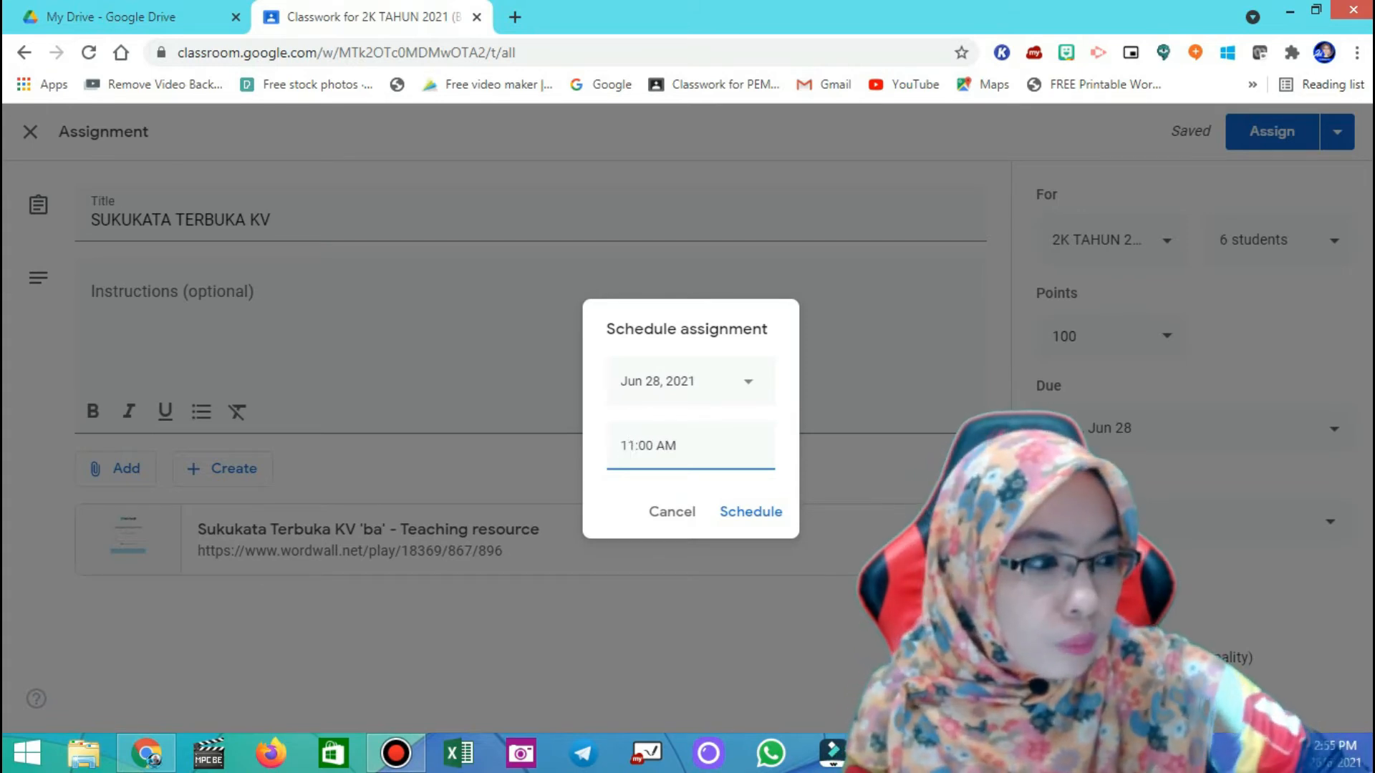
left_click(750, 511)
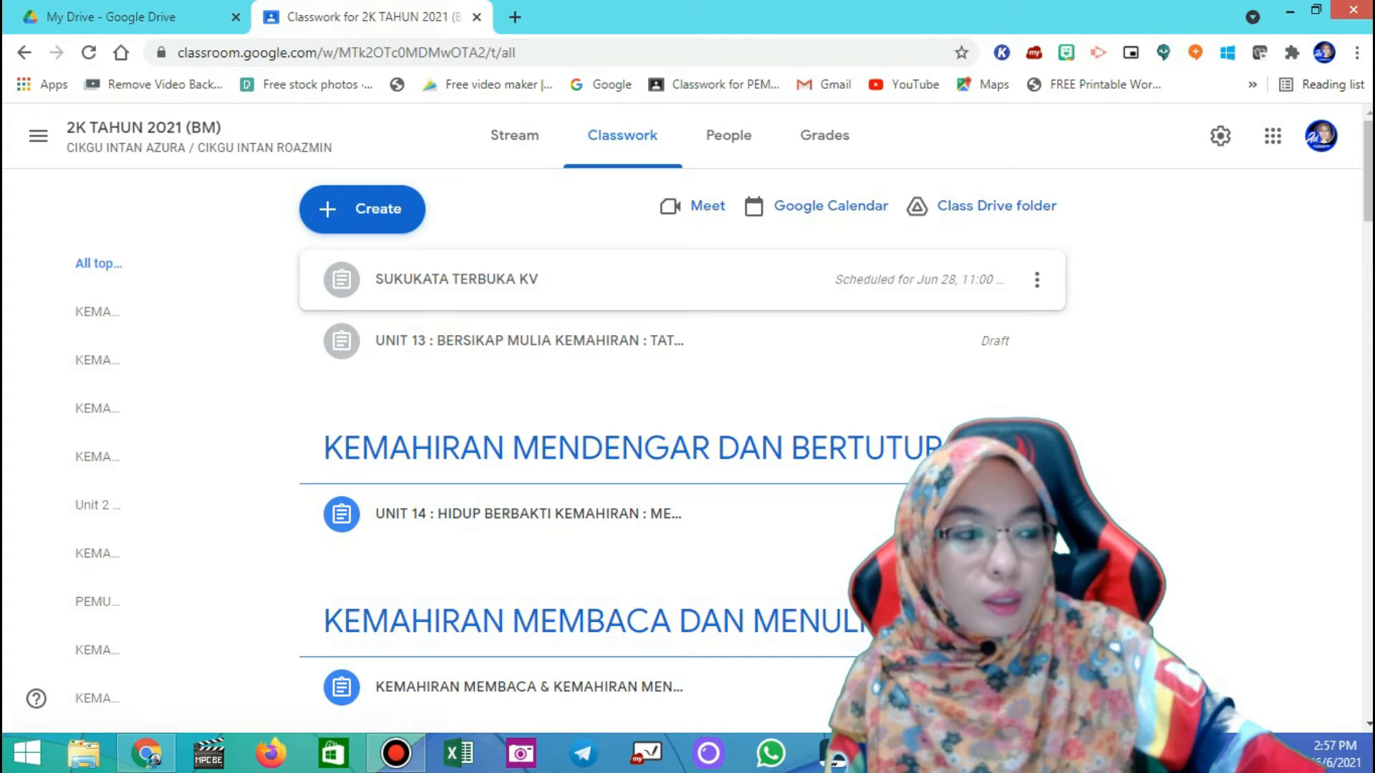
Edit the scheduled SUKUKATA TERBUKA KV assignment to place it under the topic PEMULIHAN KHAS BM, and save it with the same schedule
scroll(644, 344, "down", 1)
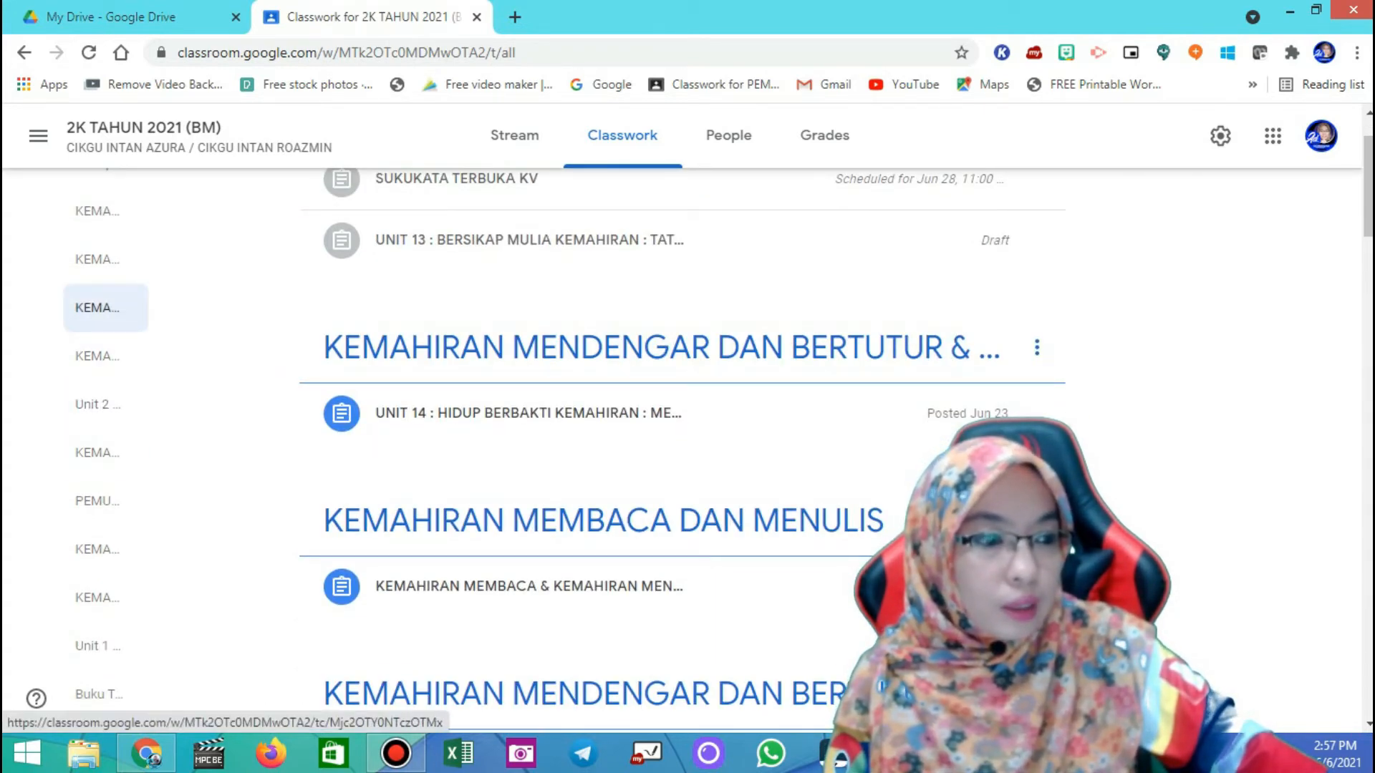
scroll(680, 301, "up", 1)
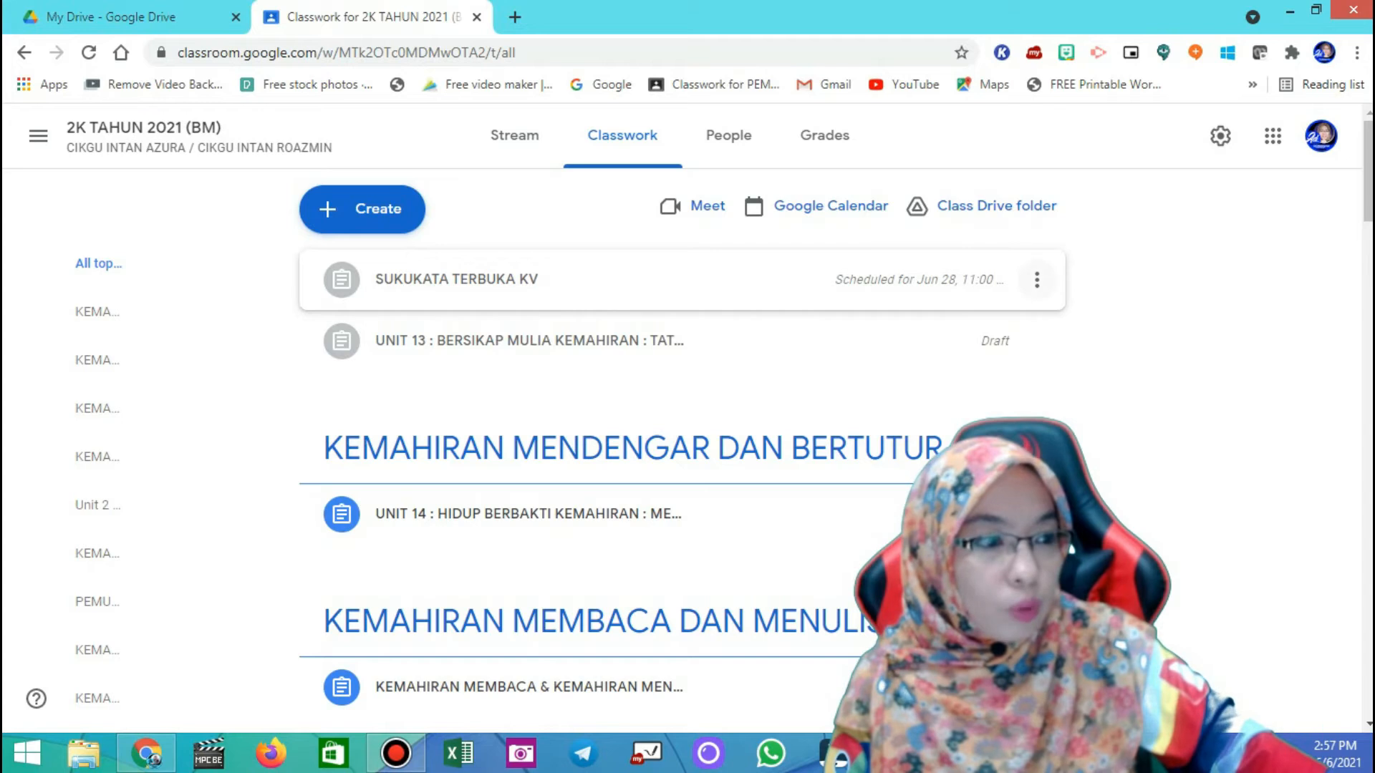
left_click(1037, 279)
left_click(980, 323)
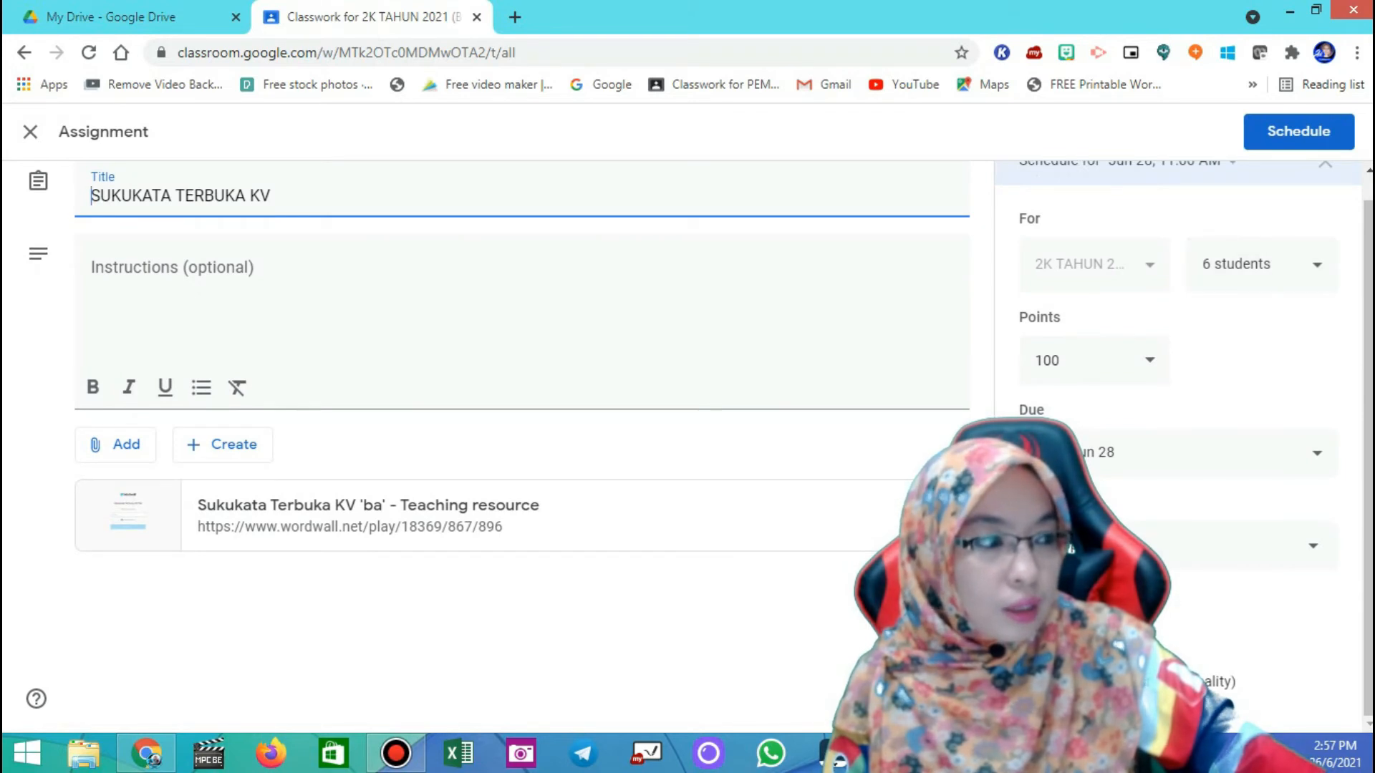
left_click(1217, 546)
scroll(1169, 329, "down", 2)
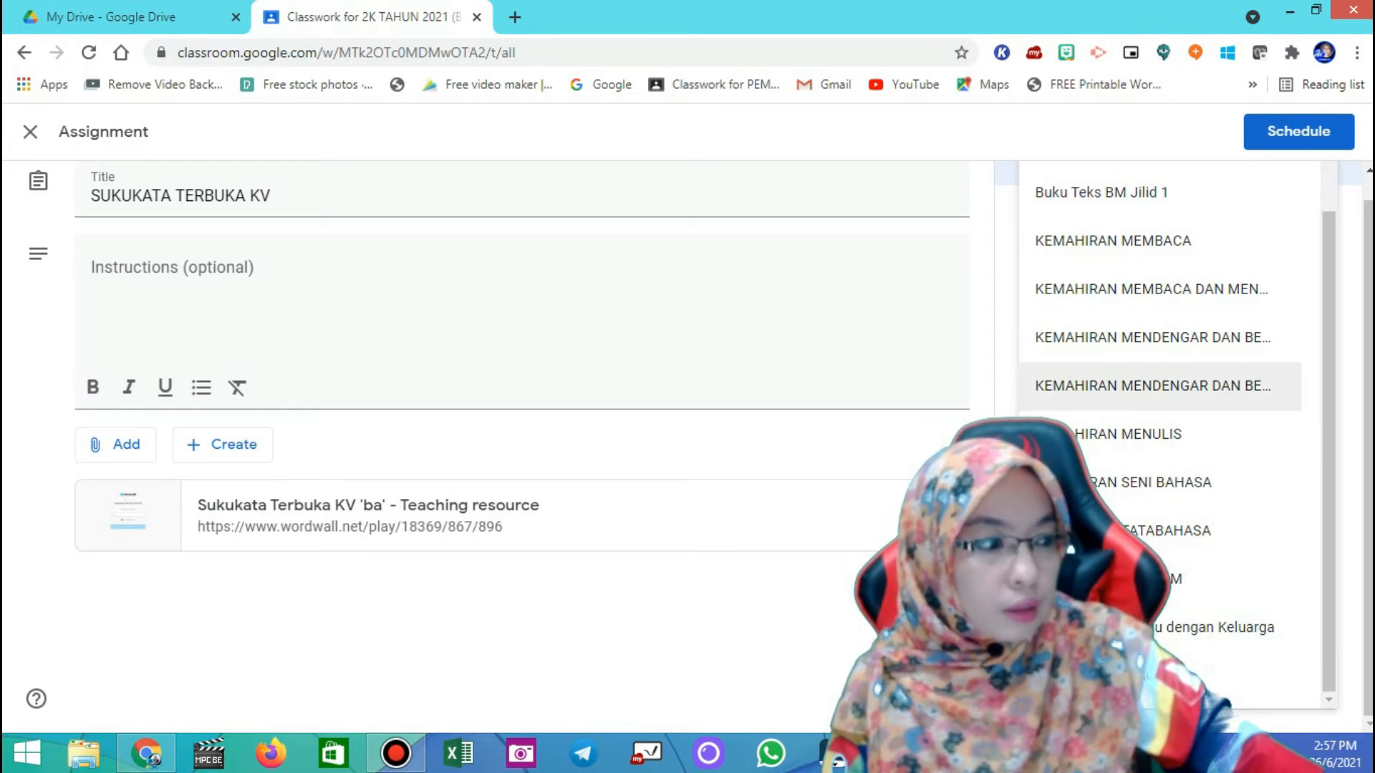
scroll(1174, 358, "up", 3)
scroll(1160, 354, "down", 1)
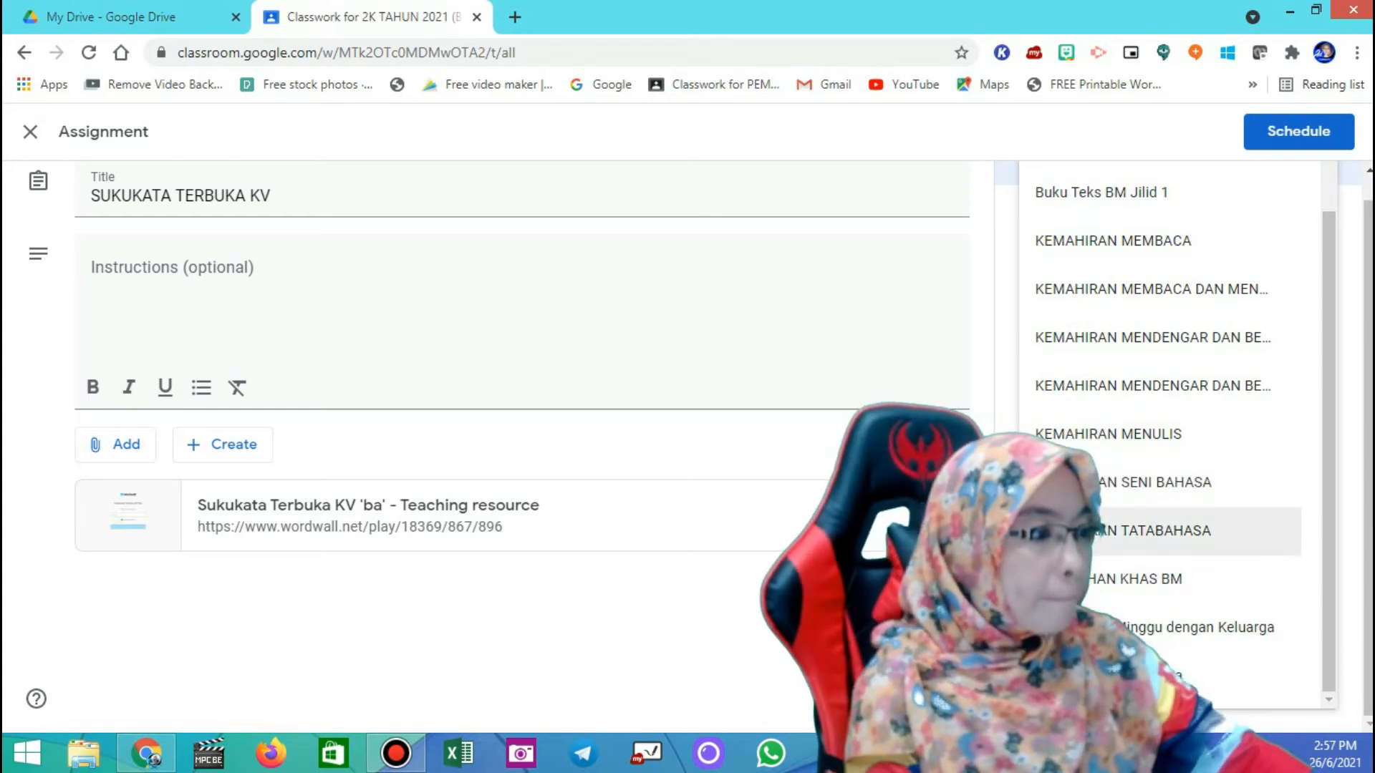
left_click(1145, 579)
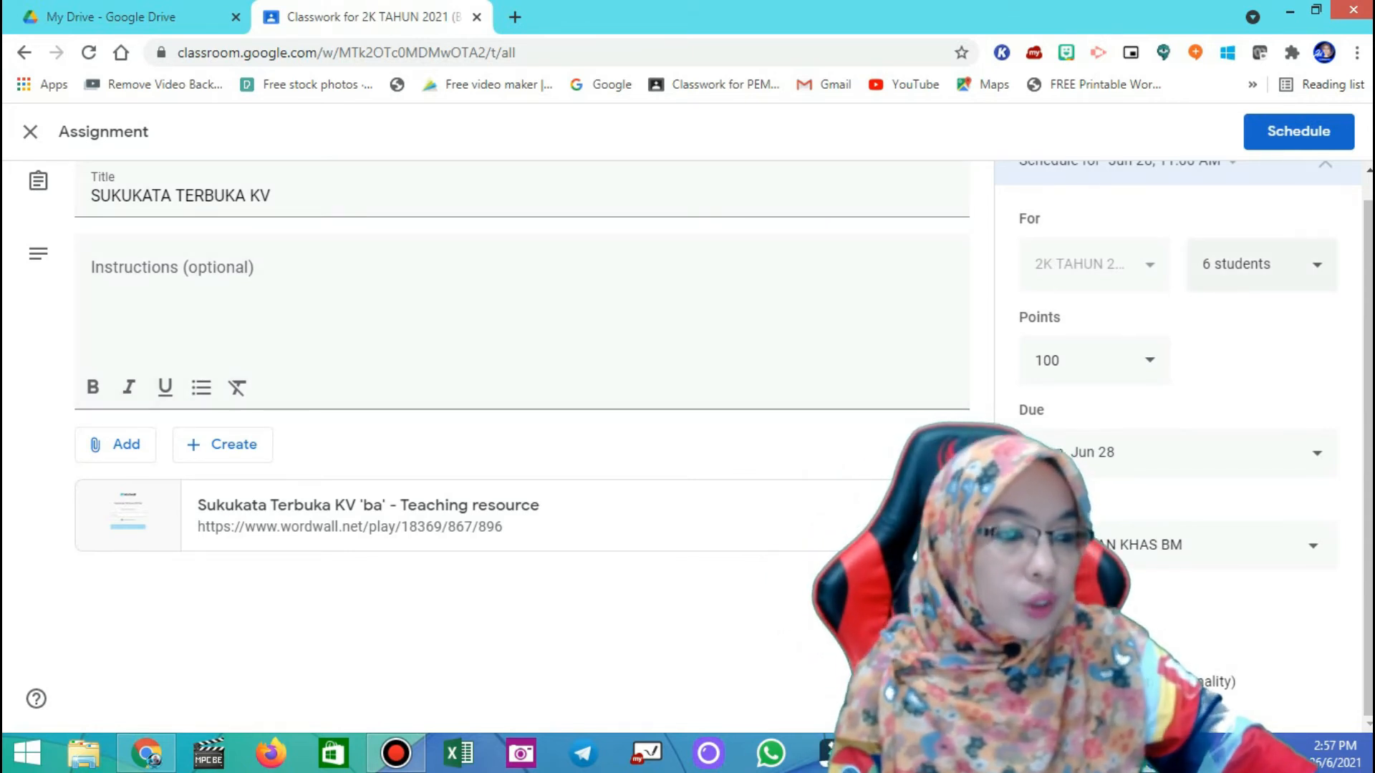
scroll(700, 437, "up", 1)
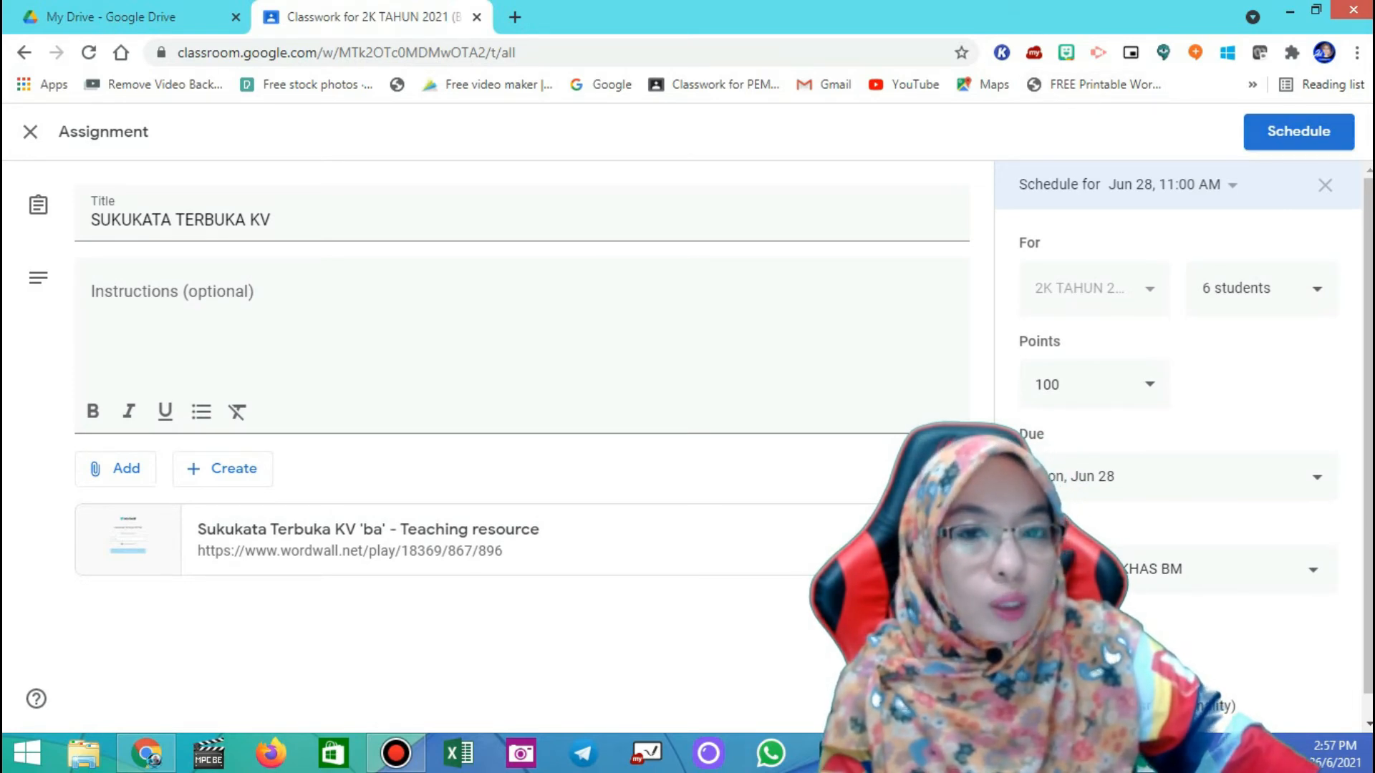
left_click(1298, 132)
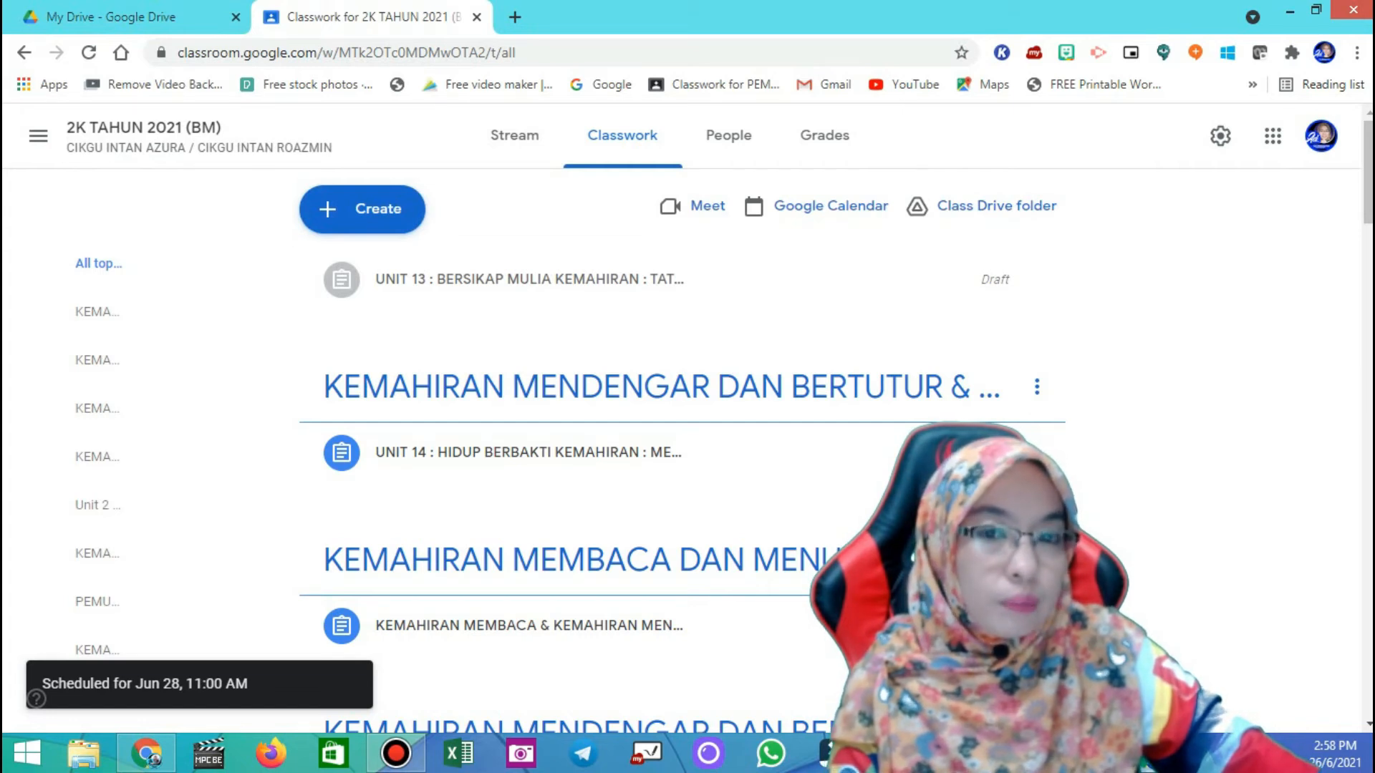
Return to the Wordwall assignment link, try to share it directly to Google Classroom, and go on to that account's Classroom home
left_click(129, 18)
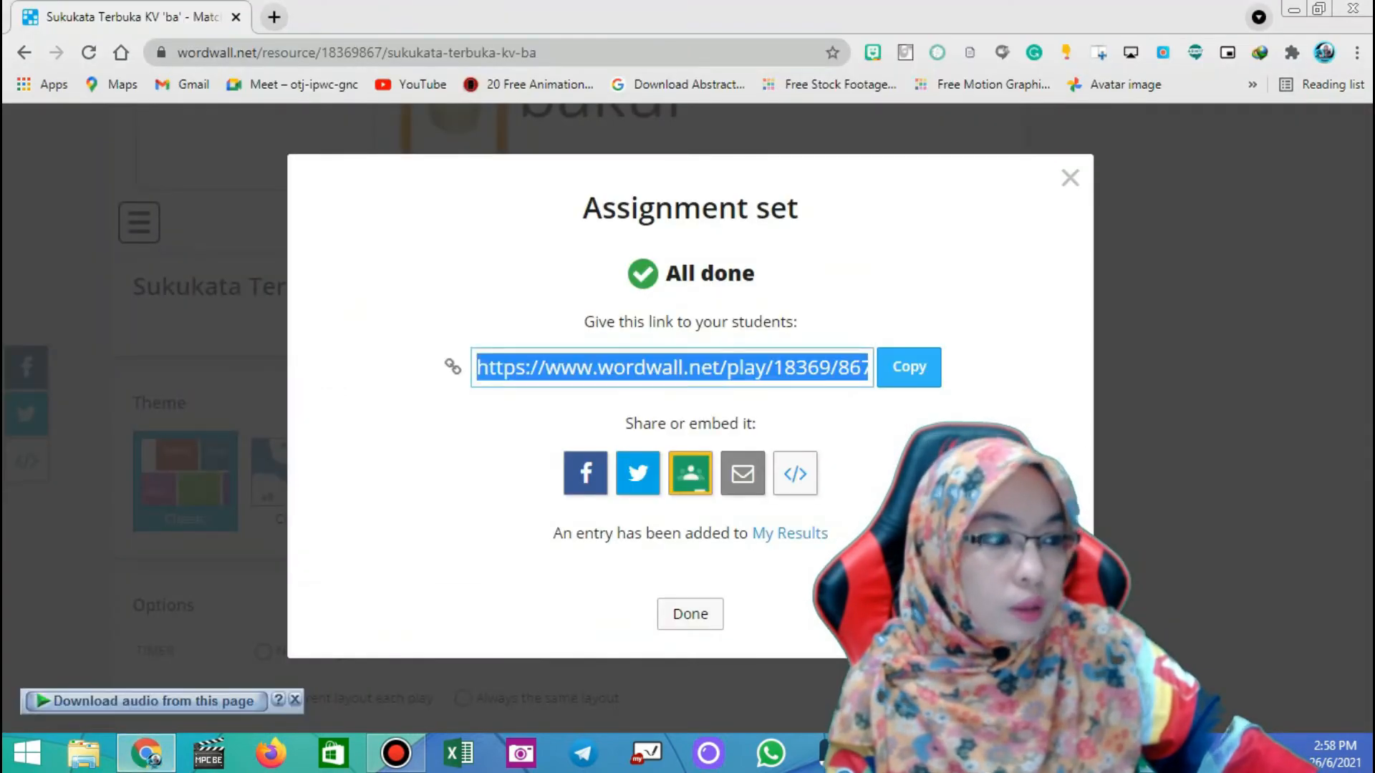
left_click(690, 473)
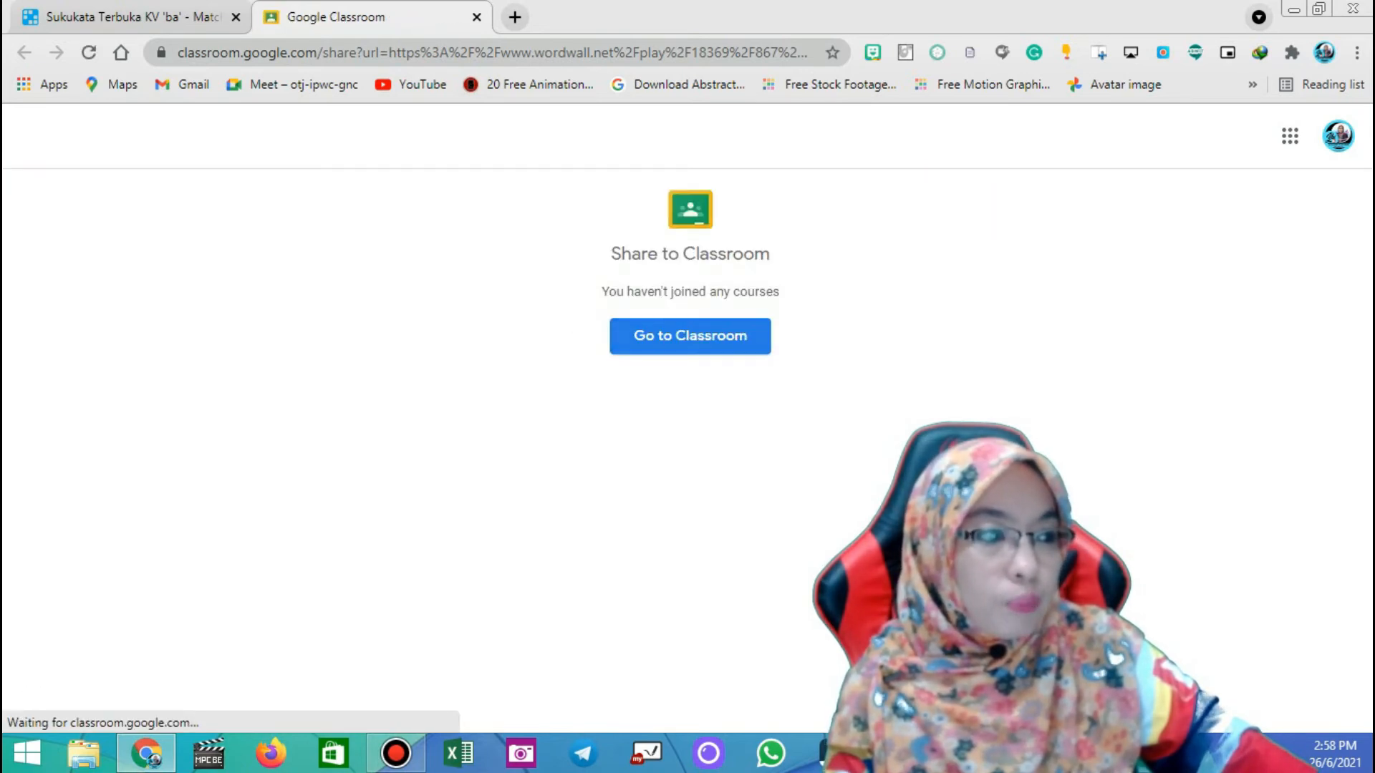
left_click(690, 336)
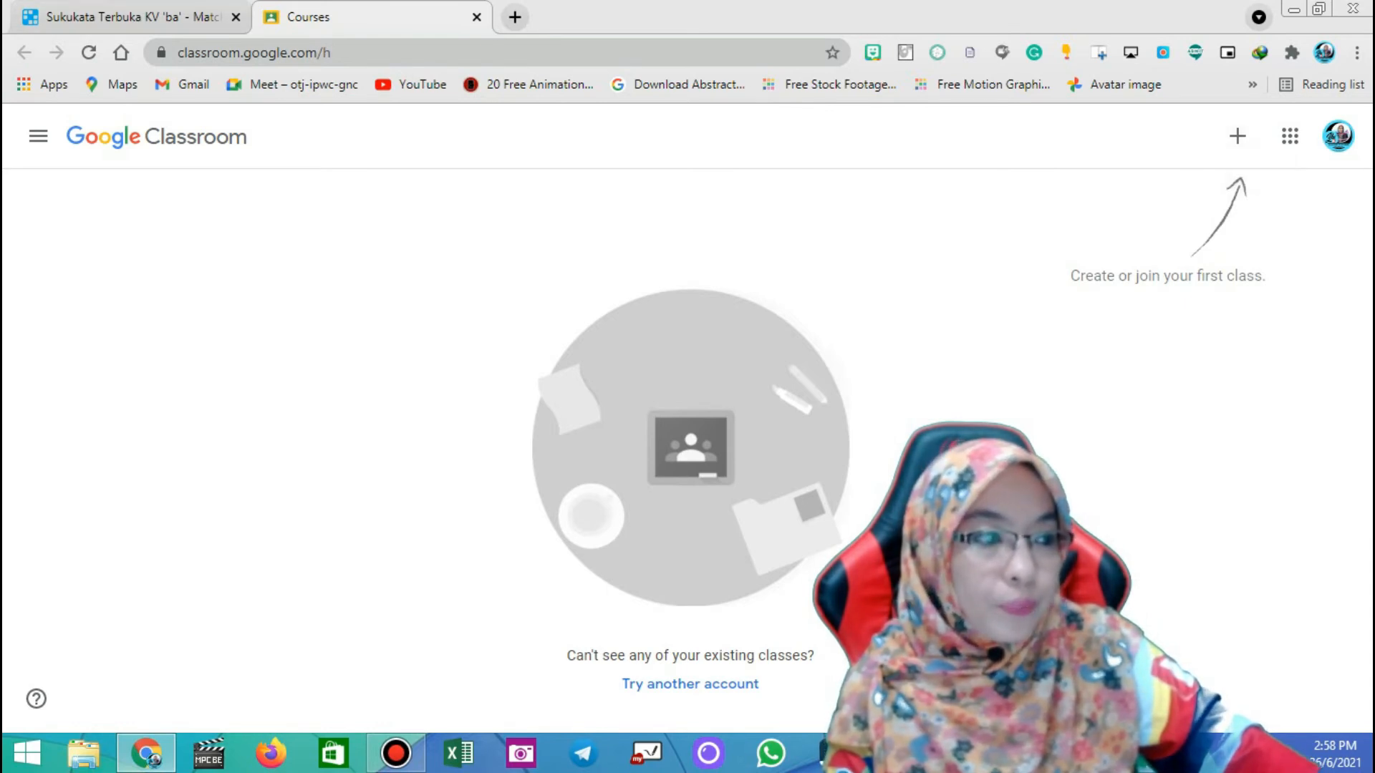
Return to the Wordwall page, close the assignment confirmation and open the Community resources
left_click(132, 17)
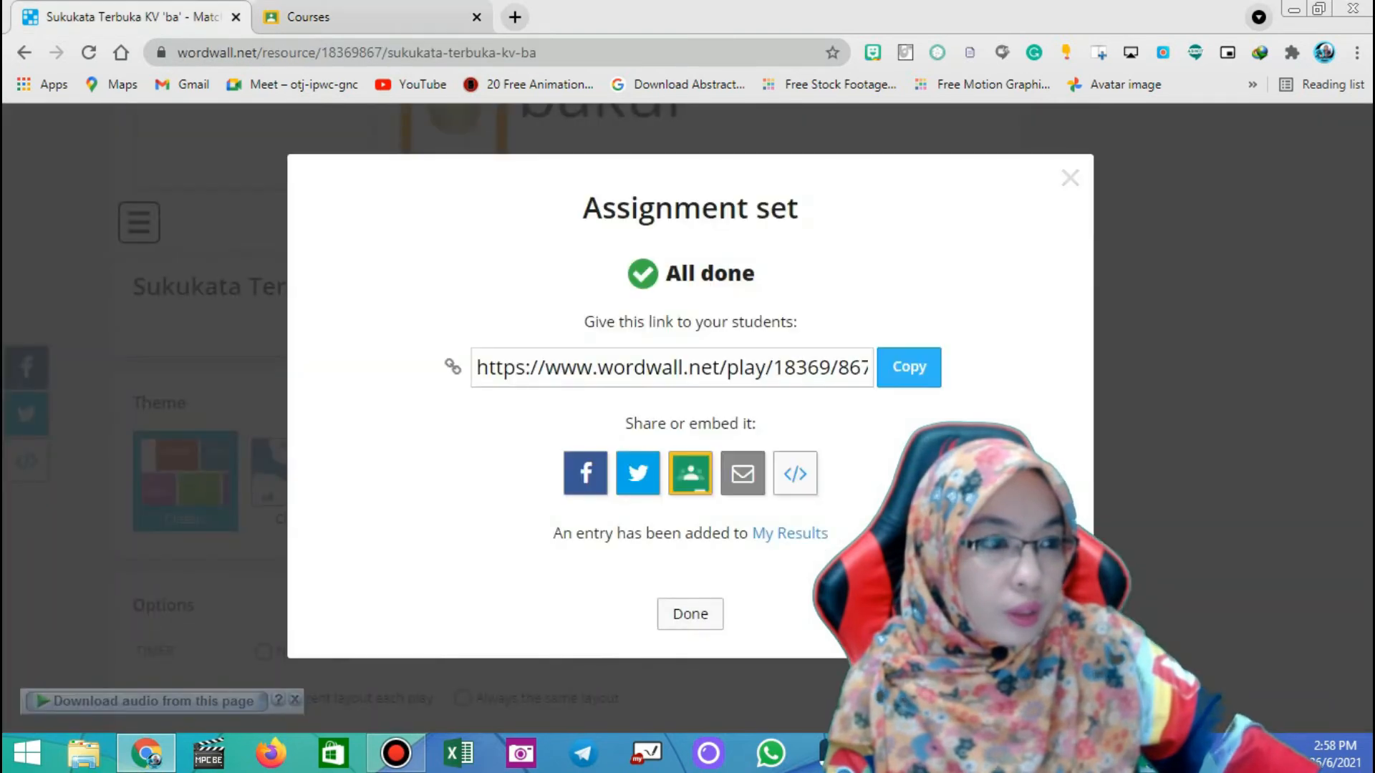
key("Escape")
scroll(688, 322, "up", 6)
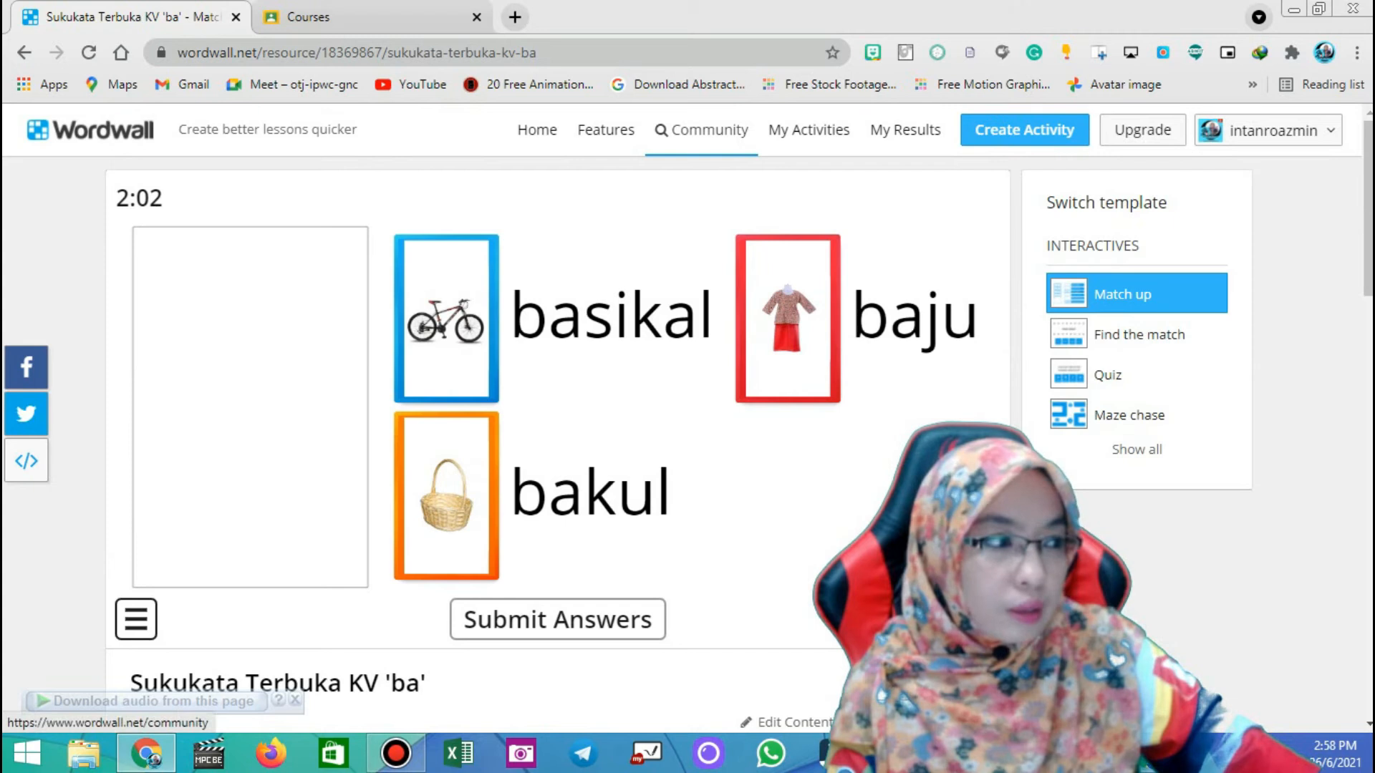
left_click(701, 130)
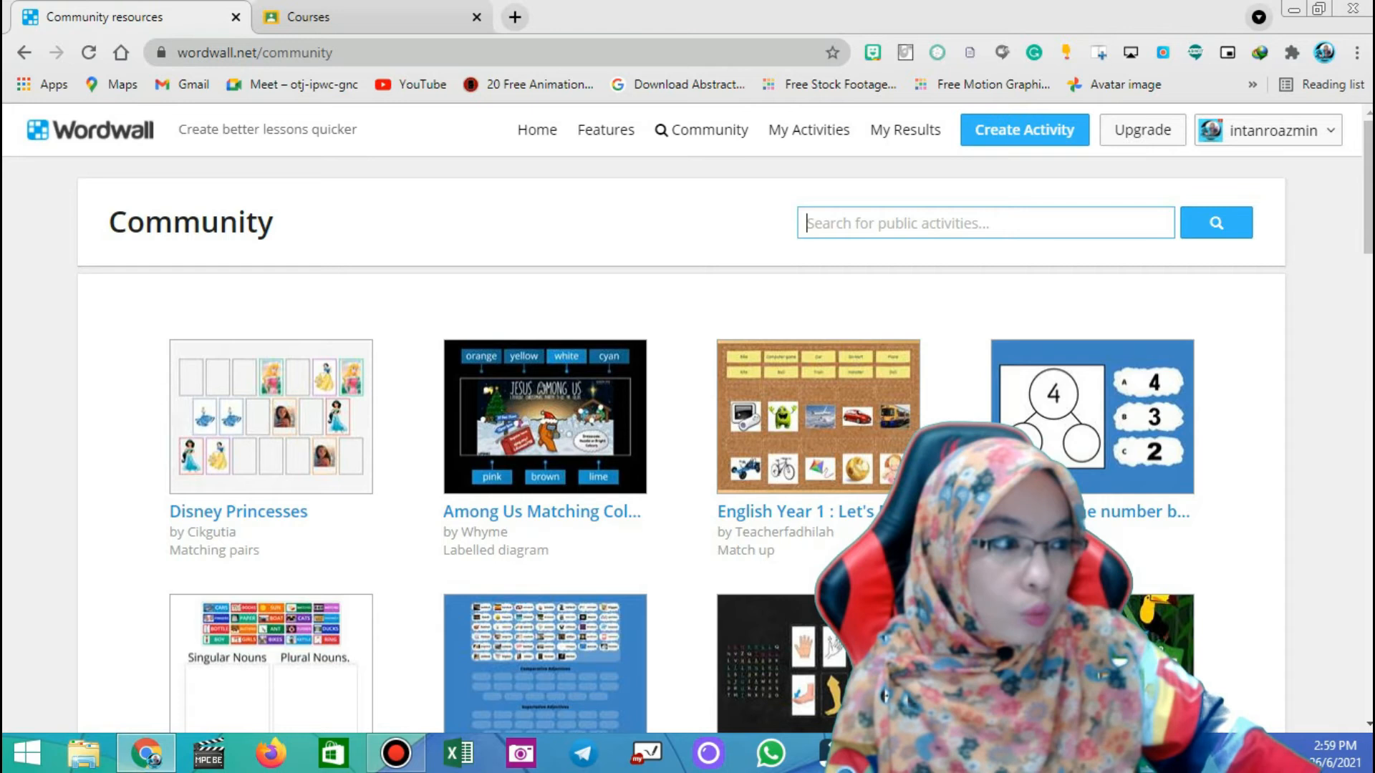
Search the public community activities for "ROUND OF" and browse the resulting activities
scroll(688, 418, "down", 3)
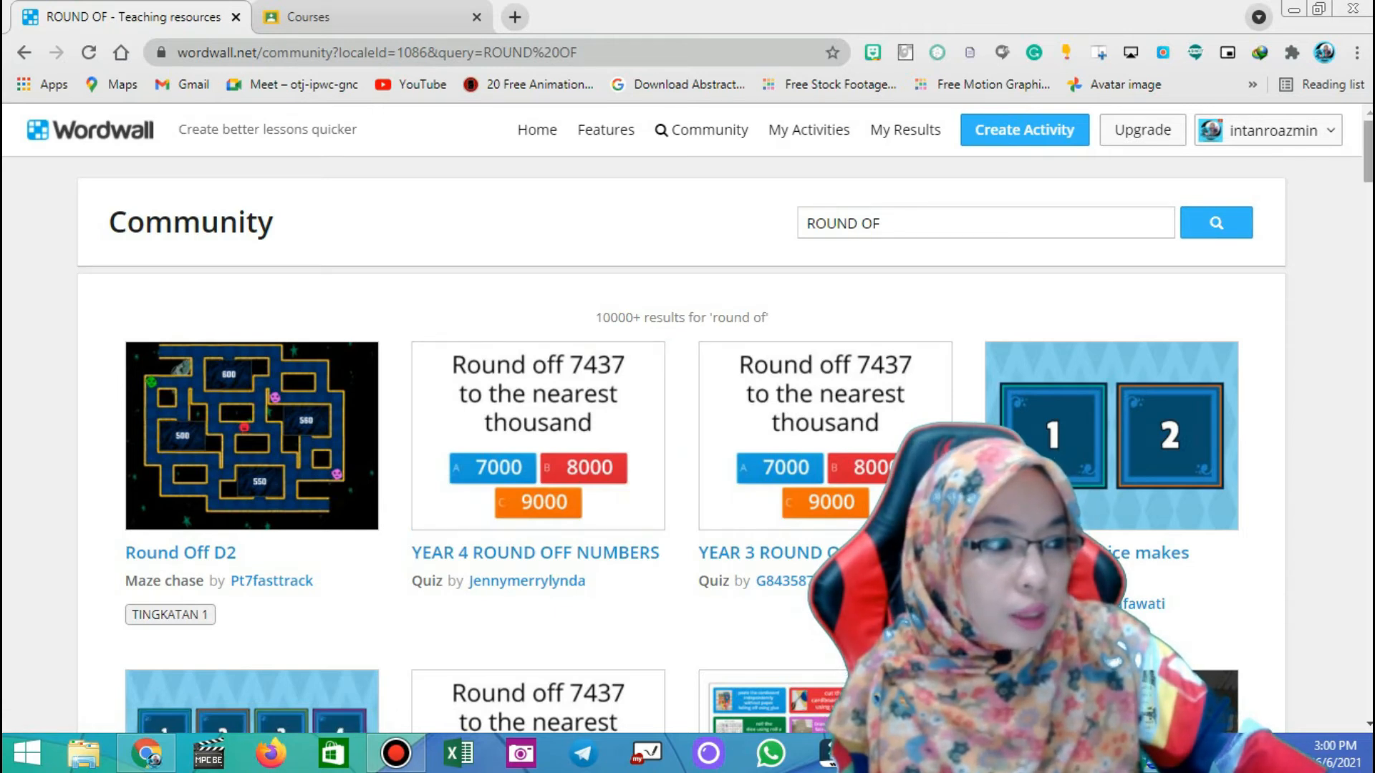
scroll(687, 415, "down", 8)
scroll(681, 418, "down", 6)
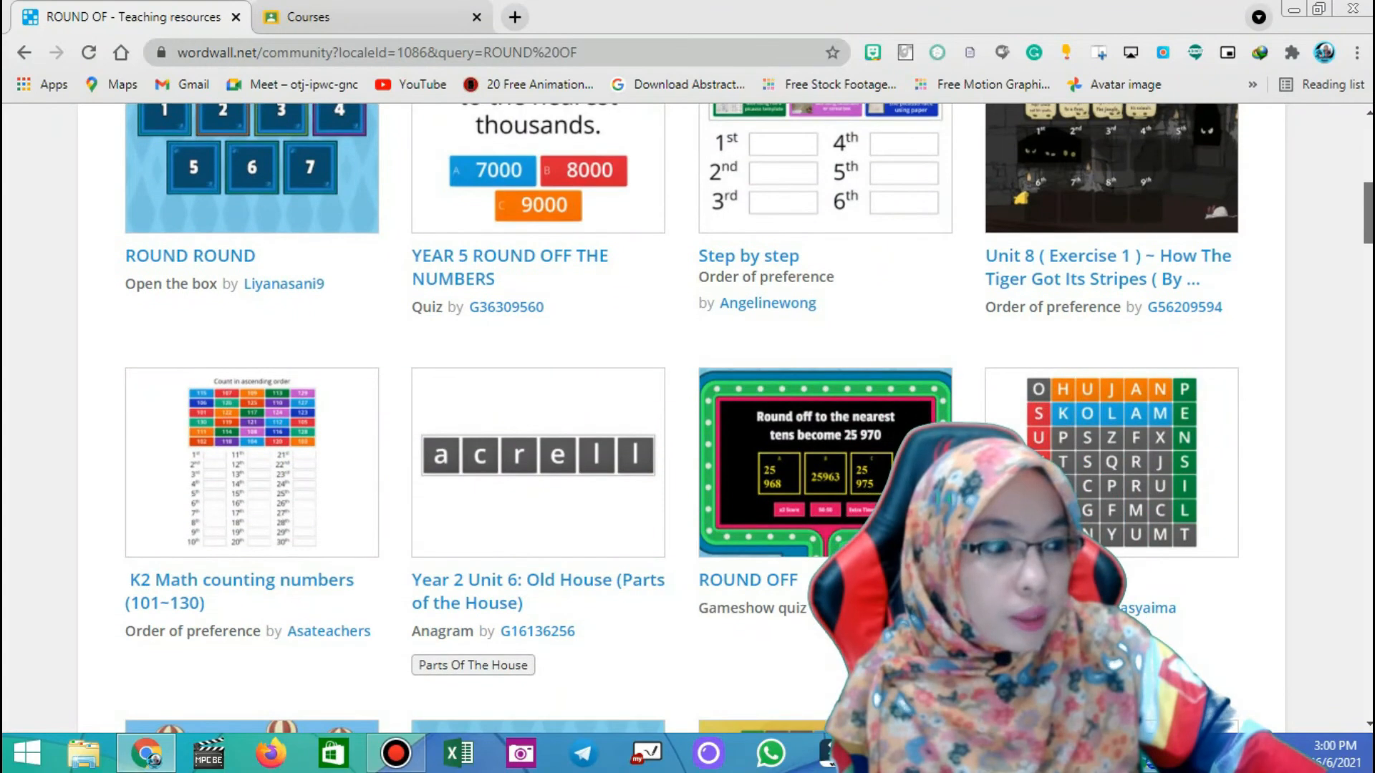
scroll(682, 419, "down", 2)
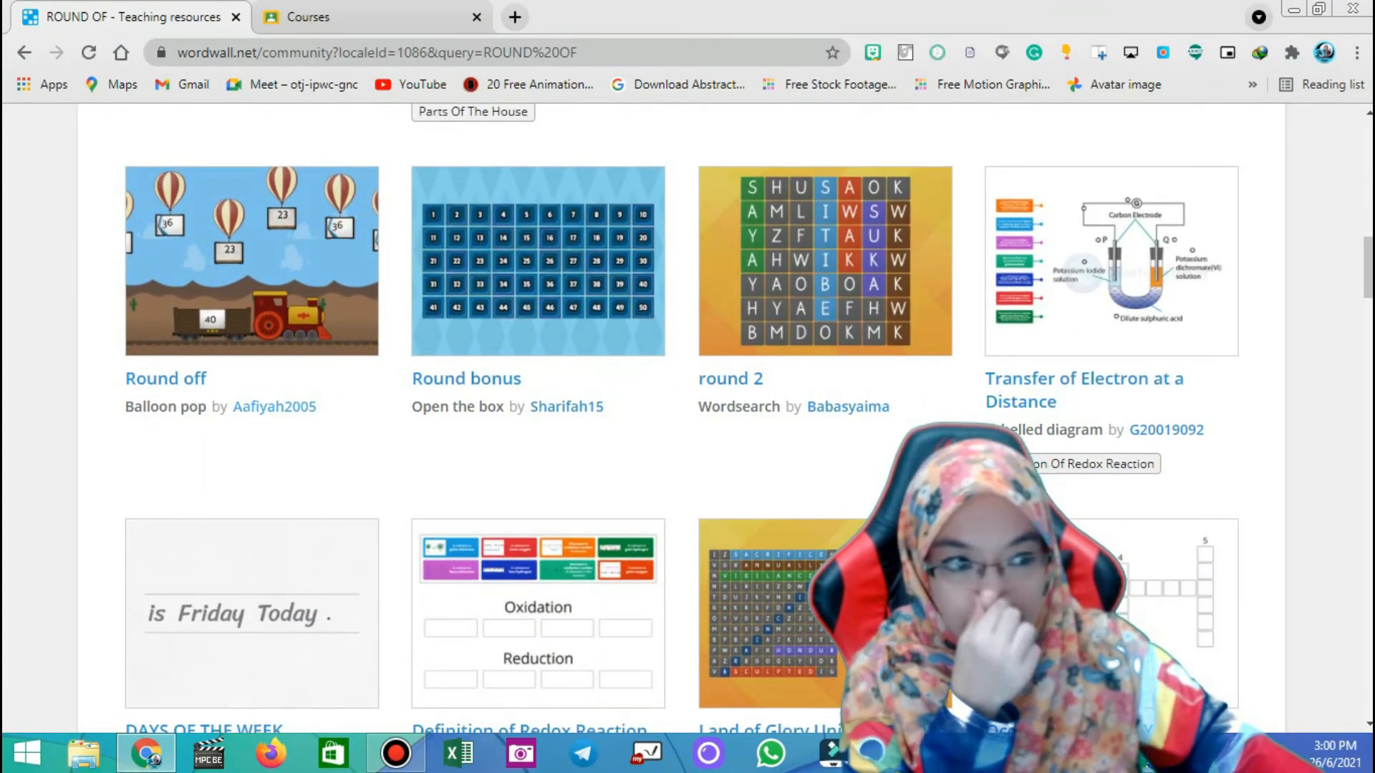
Look at the Balloon pop activity "Round off" from the community results and go back to the results
left_click(252, 287)
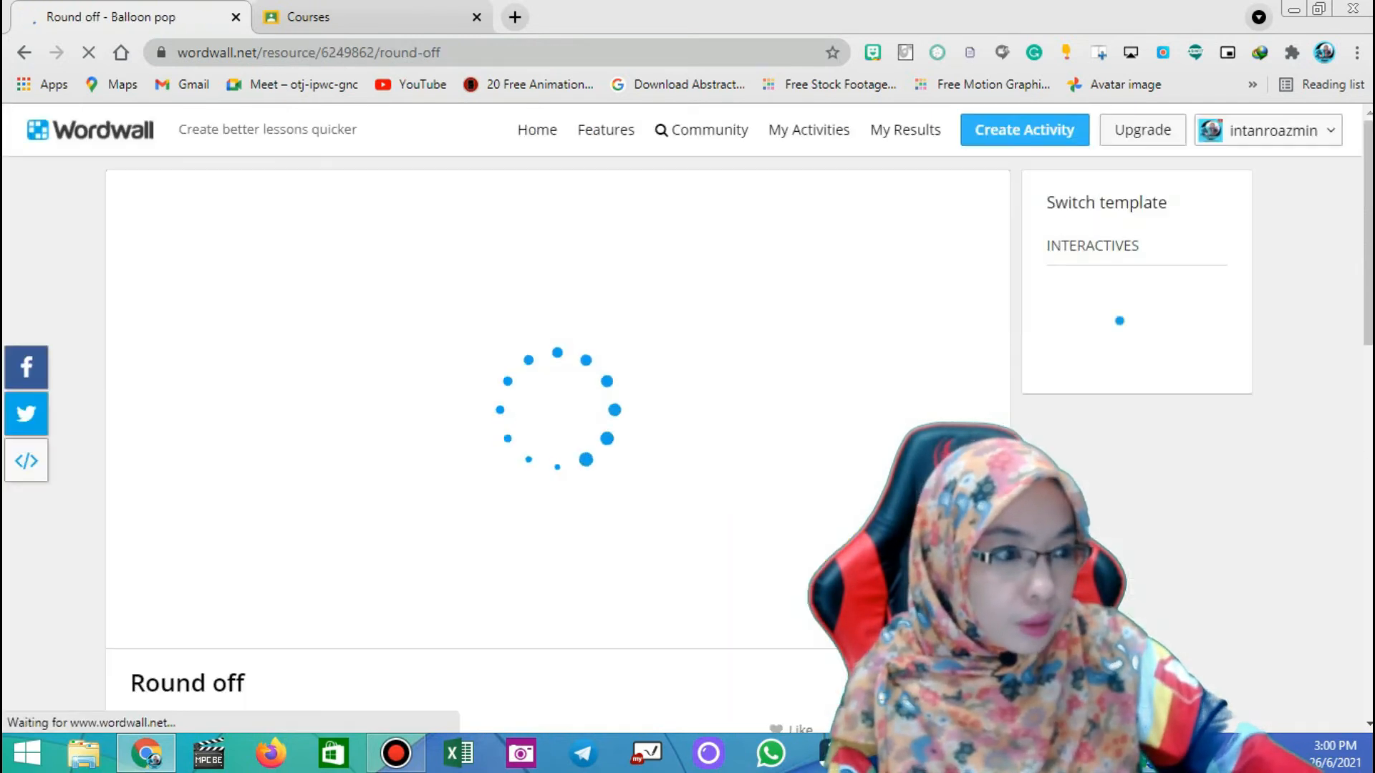
scroll(681, 418, "down", 2)
scroll(557, 415, "down", 3)
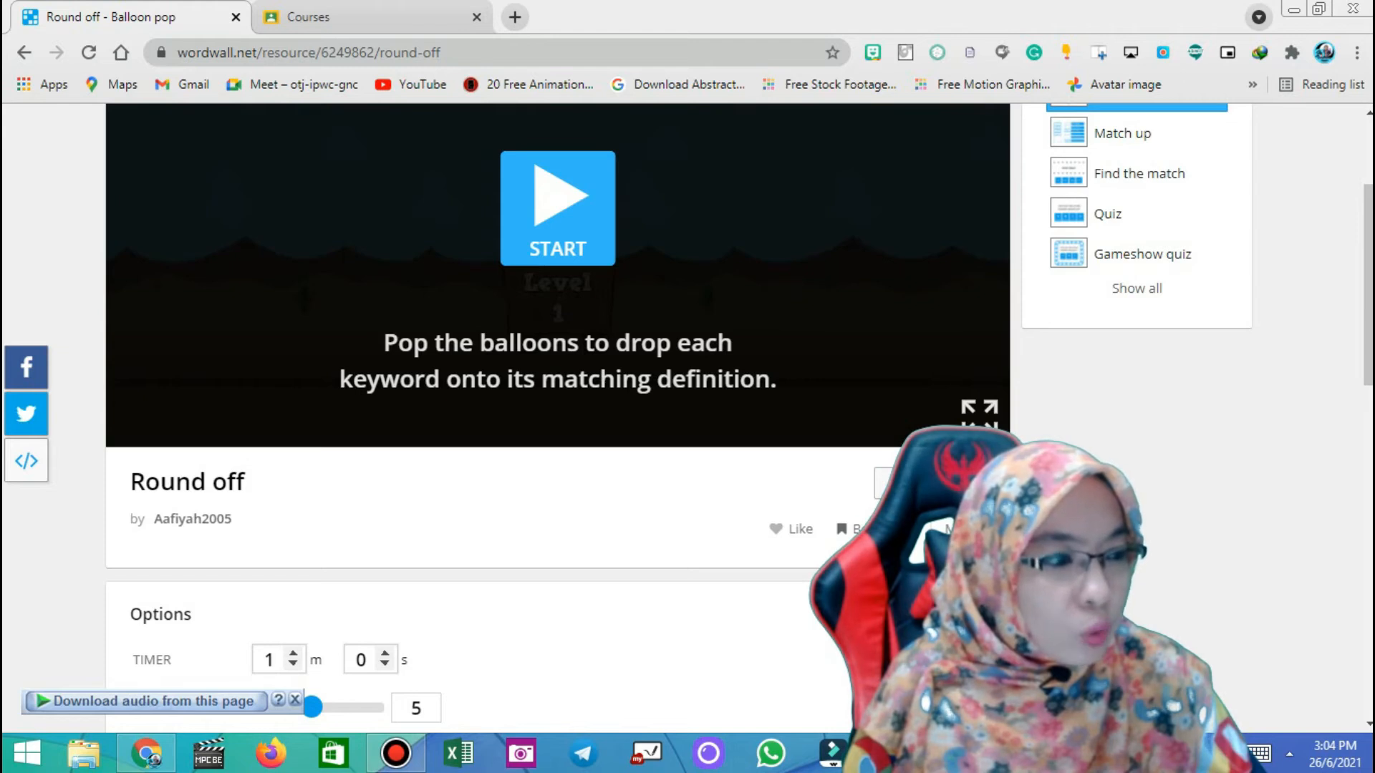
left_click(24, 53)
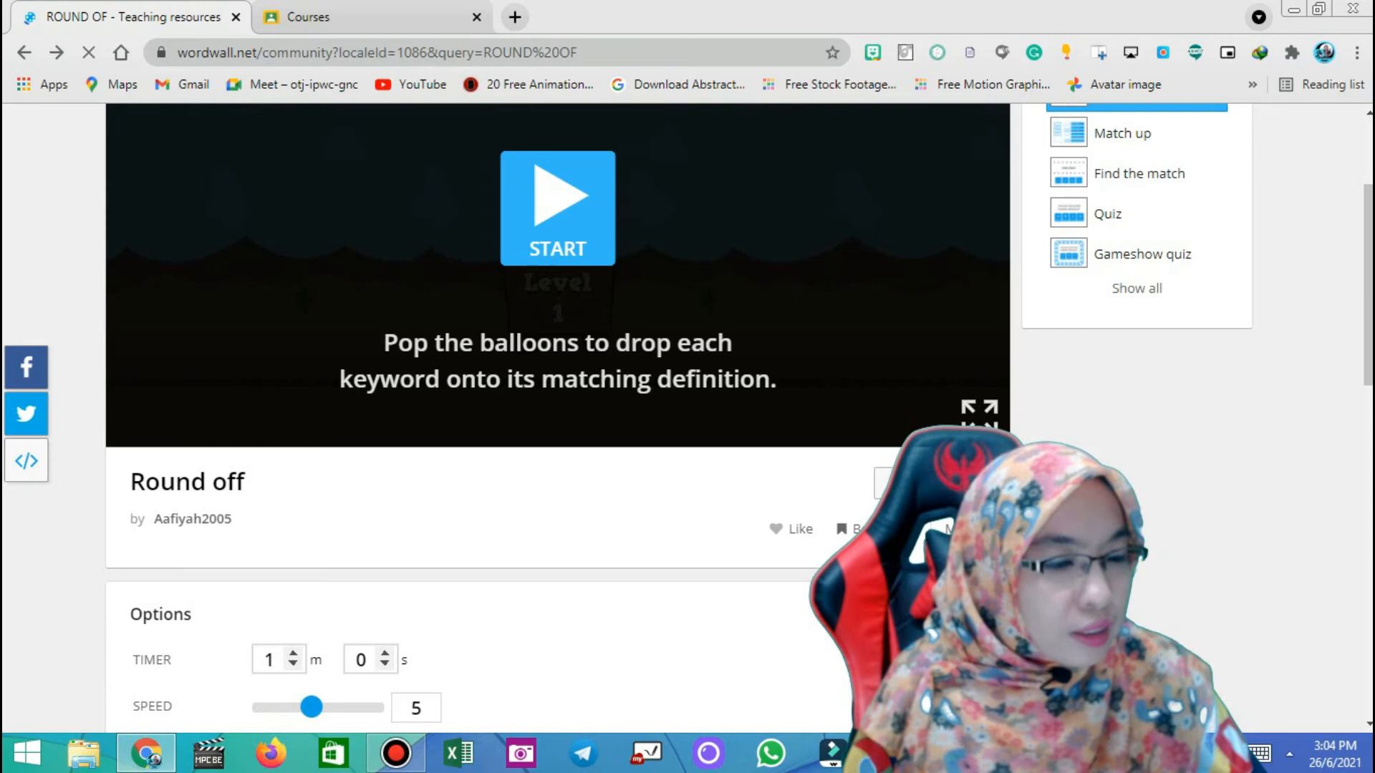
scroll(372, 322, "down", 3)
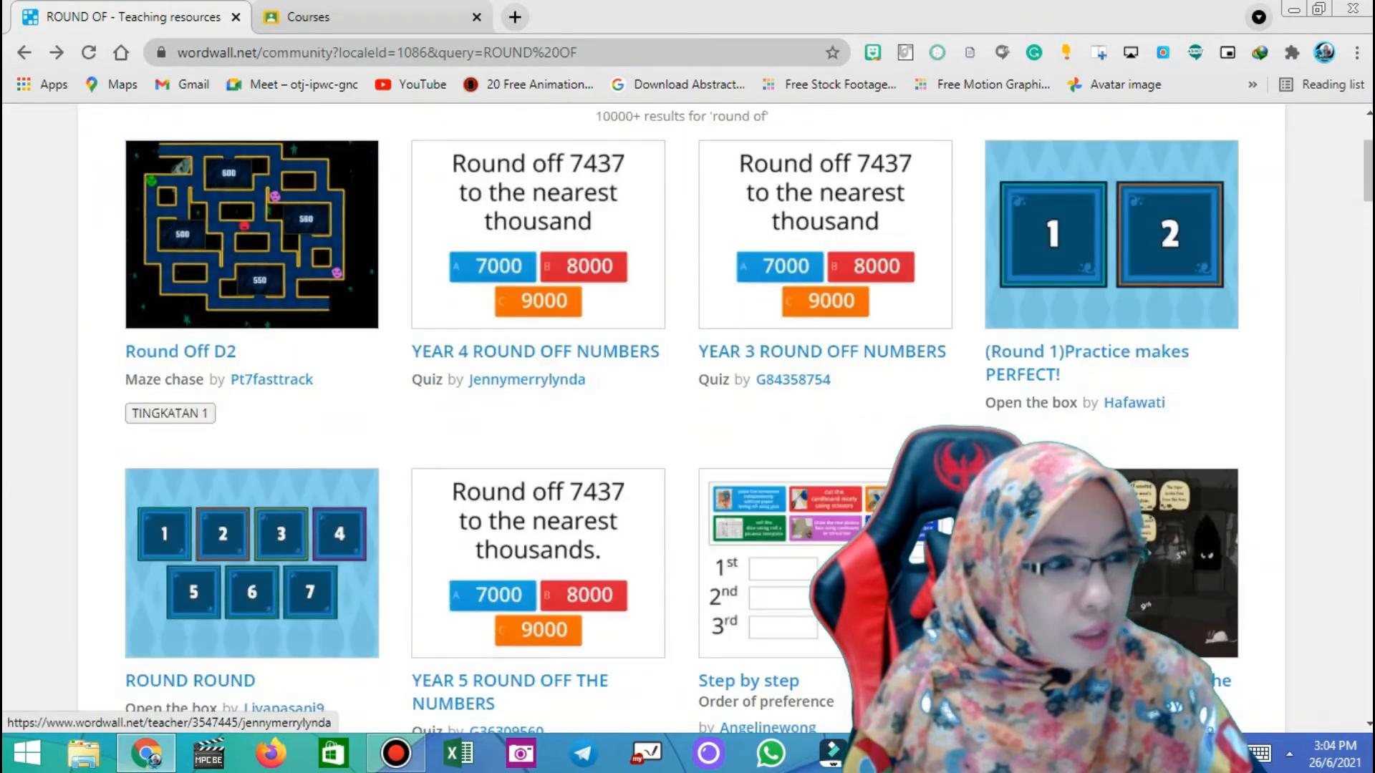
Open the Maze chase activity "Round Off D2" from the community results and start editing its content as a copy
left_click(252, 235)
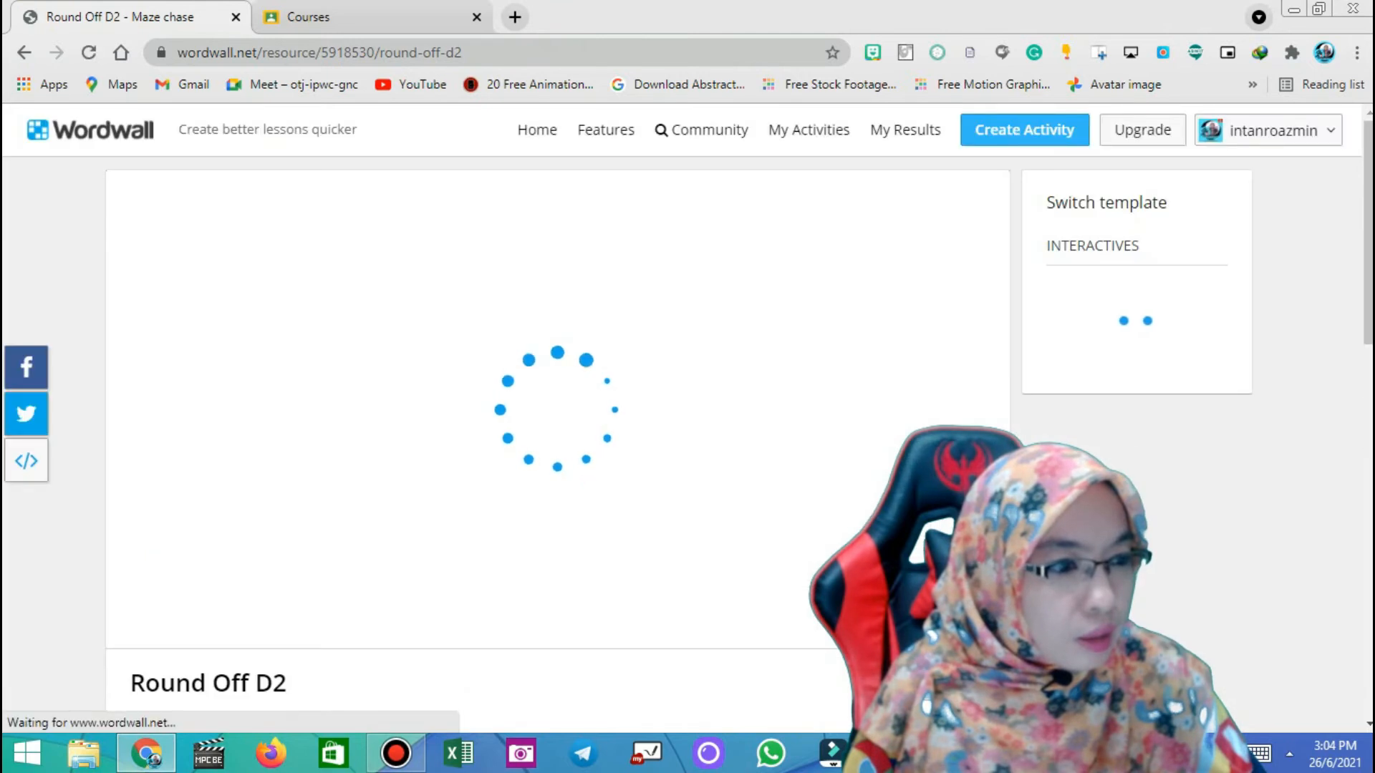
scroll(559, 415, "down", 4)
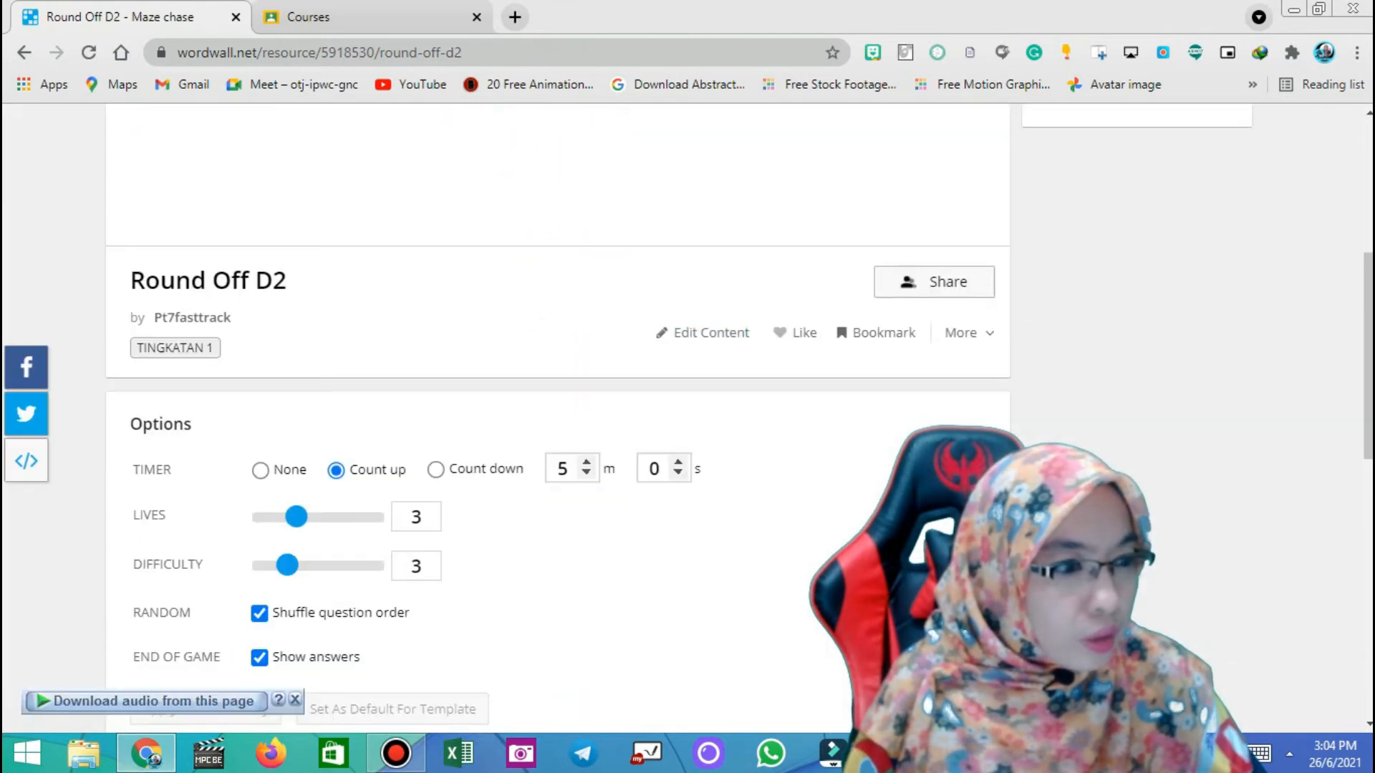
scroll(559, 415, "up", 2)
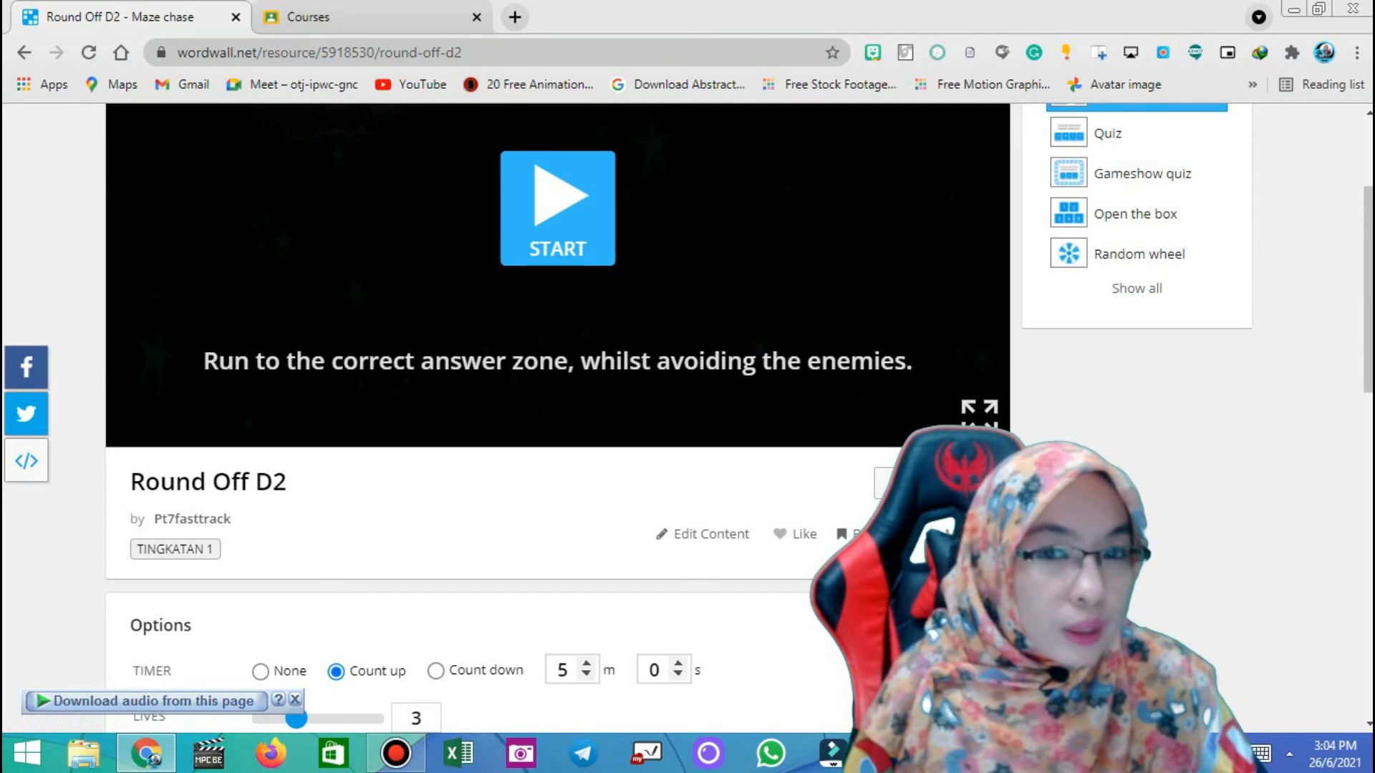
left_click(710, 535)
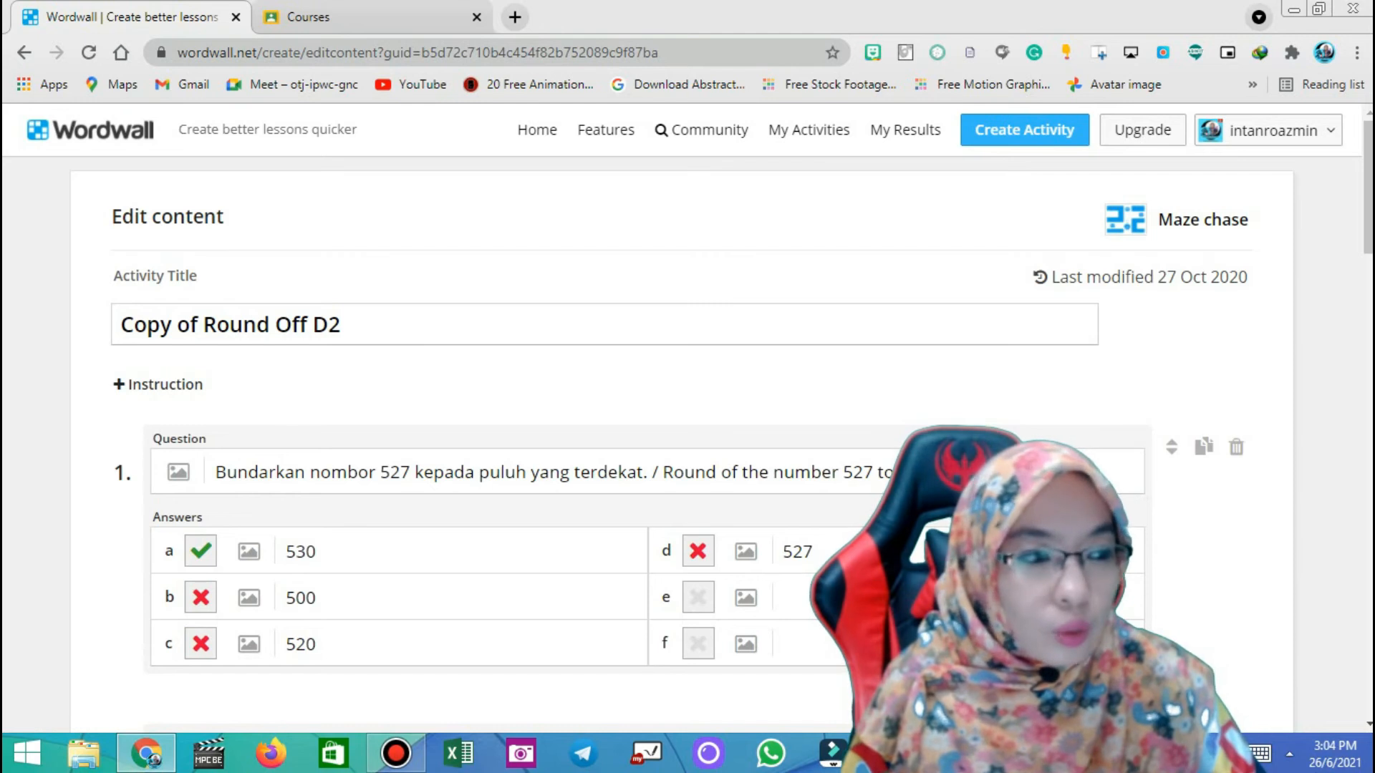
Change the copied activity's title to "Round Off by Tcer" followed by the teacher's name
scroll(687, 415, "down", 2)
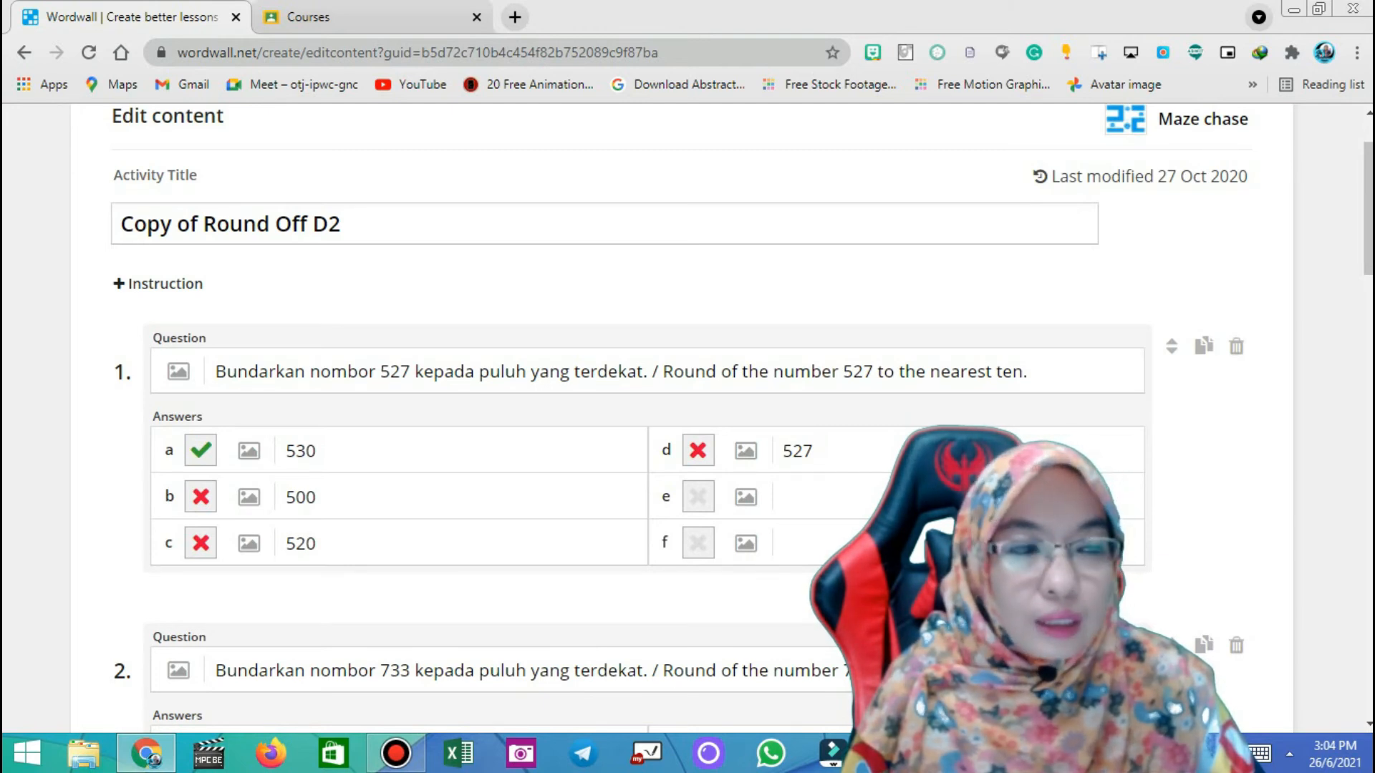
left_click(202, 224)
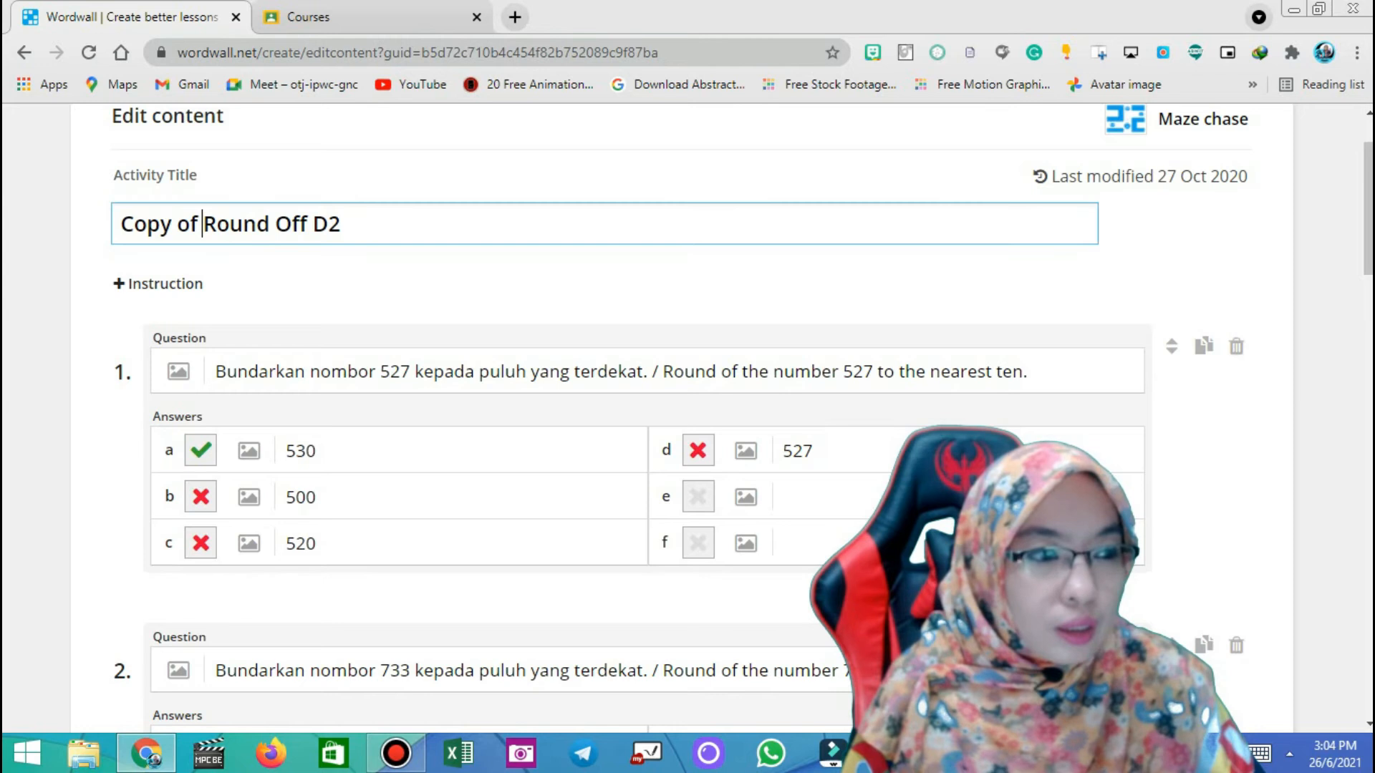
key("shift+Home")
key("BackSpace")
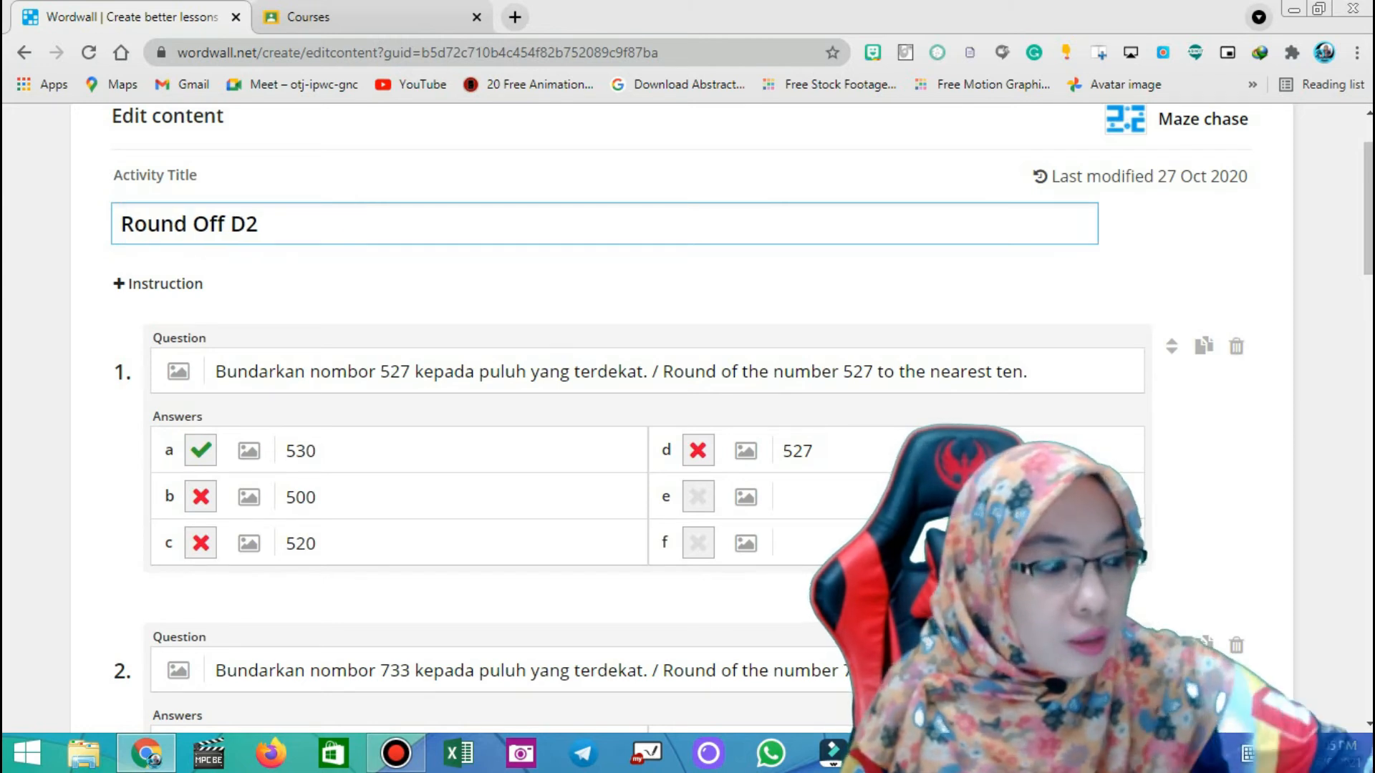
key("BackSpace")
key("BackSpace")
key("BackSpace")
type("BY")
key("BackSpace")
key("BackSpace")
key("BackSpace")
type("by TE")
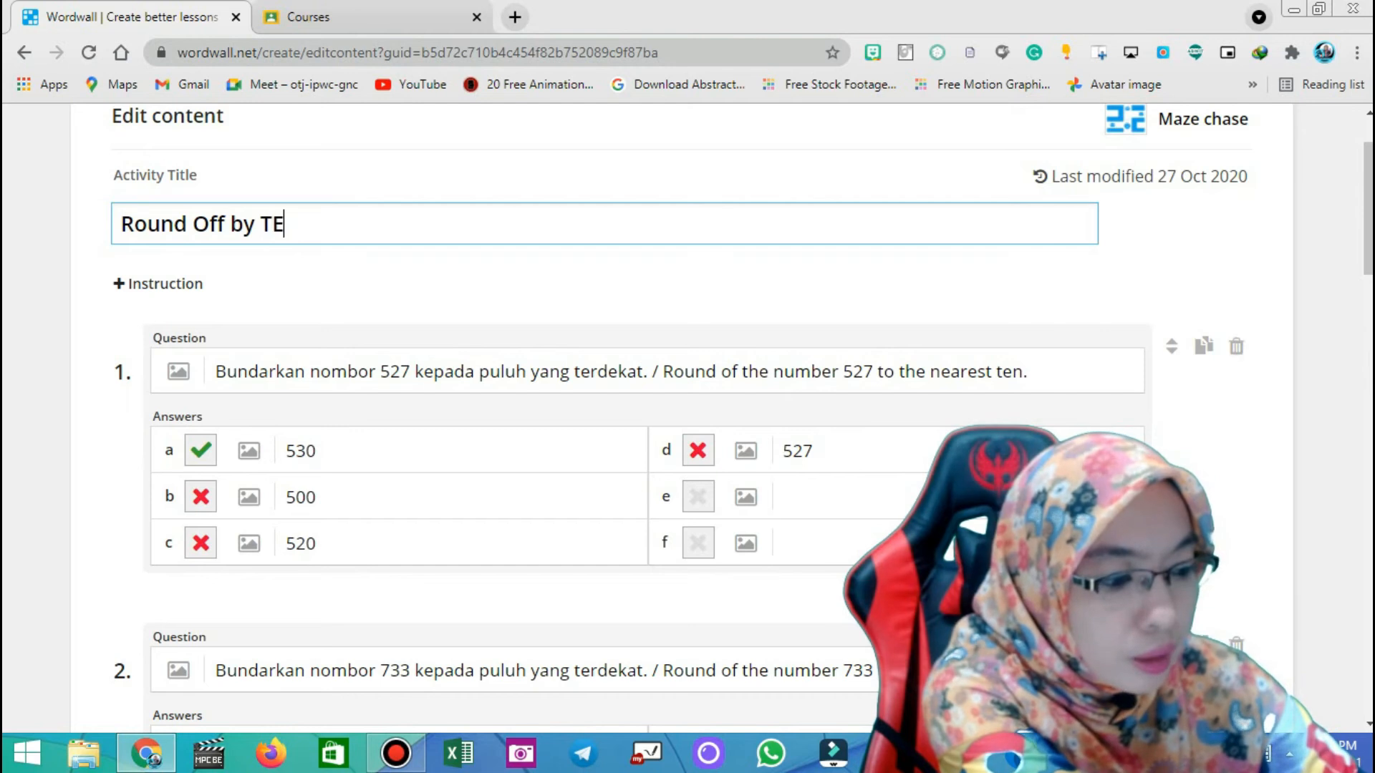
key("BackSpace")
type("cer ")
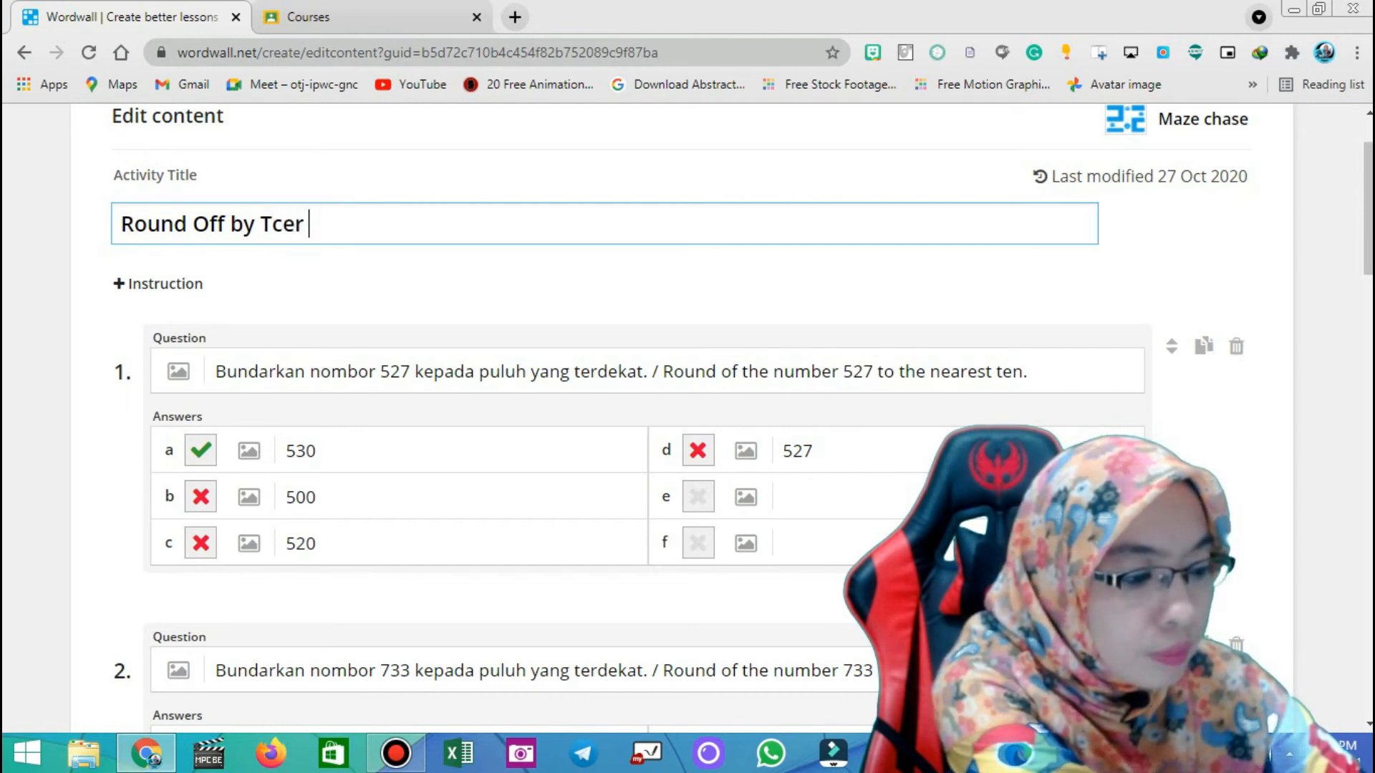
type("i")
key("BackSpace")
type("I")
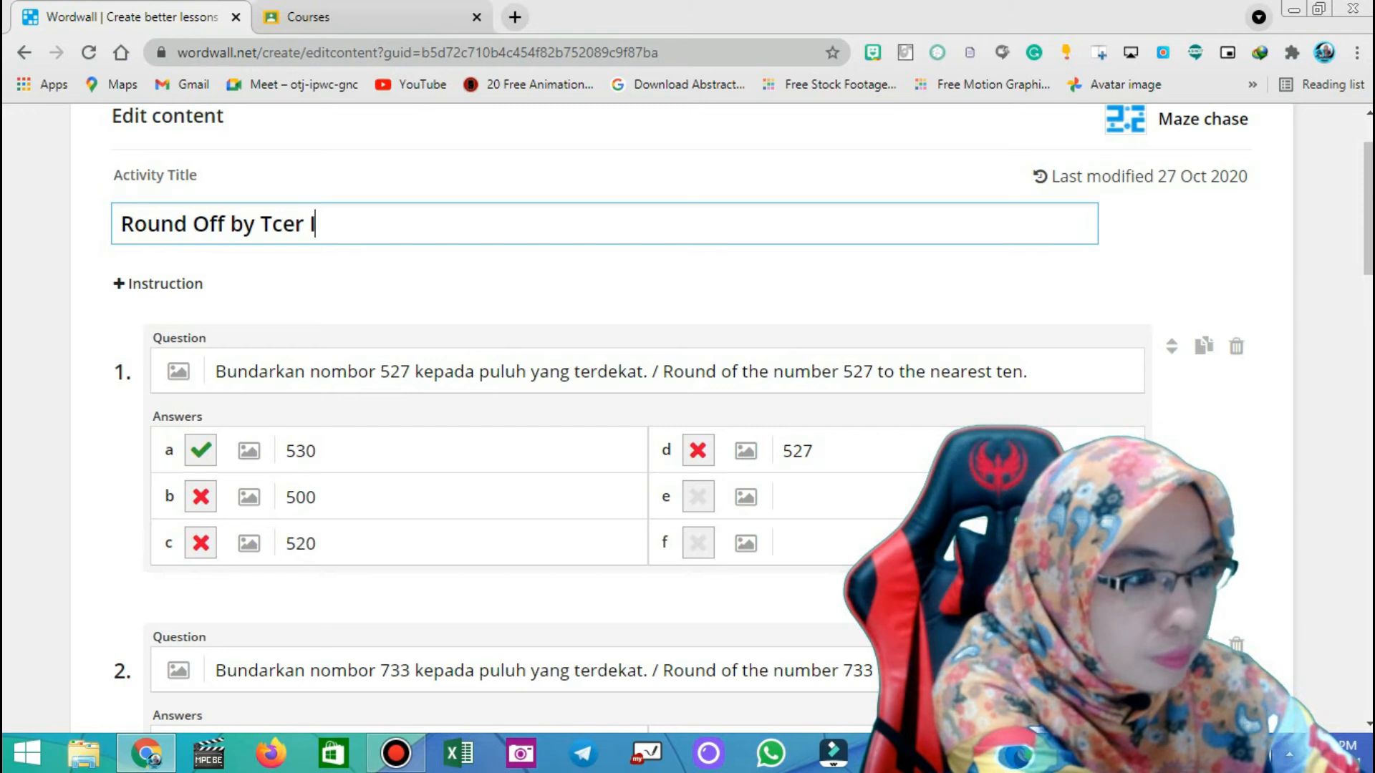
type("ntan")
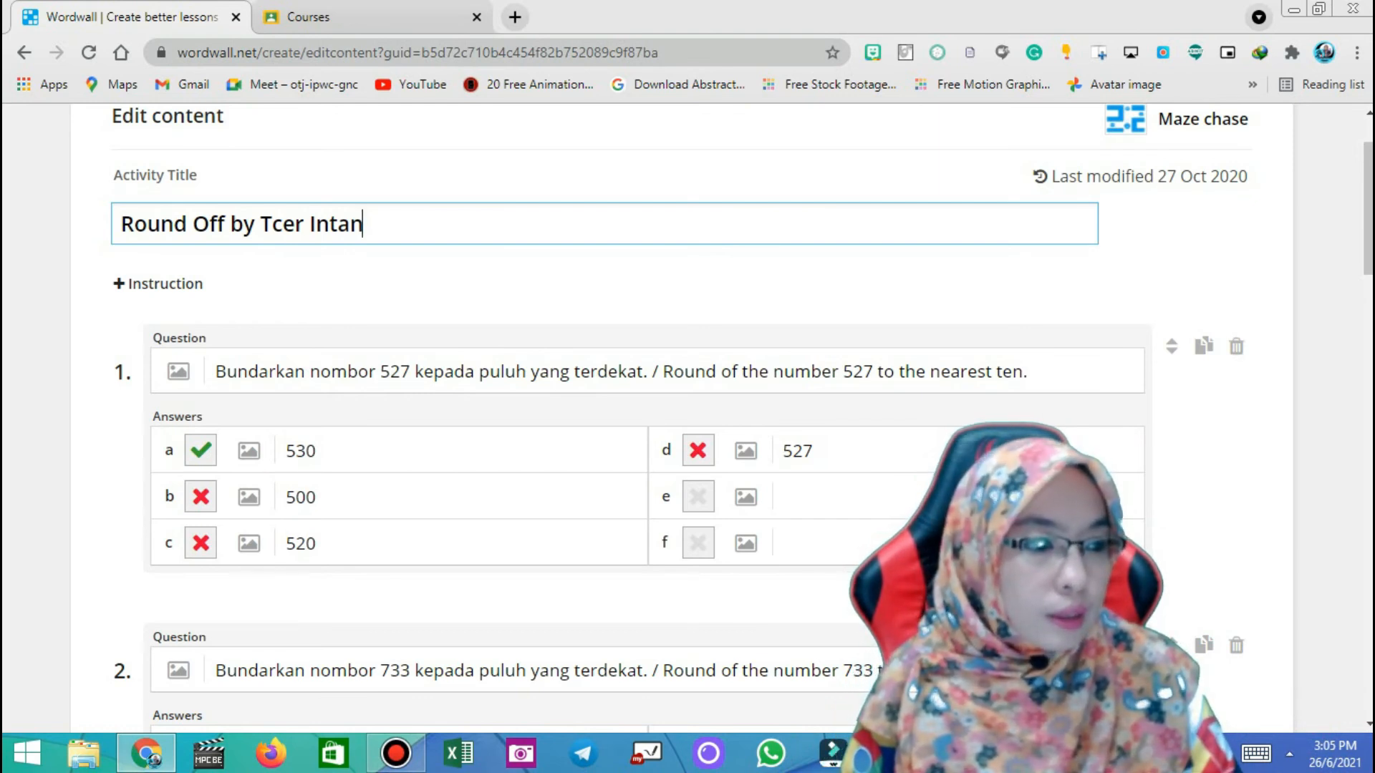
Review the questions and answer options of the copied rounding activity from beginning to end
scroll(687, 415, "down", 1)
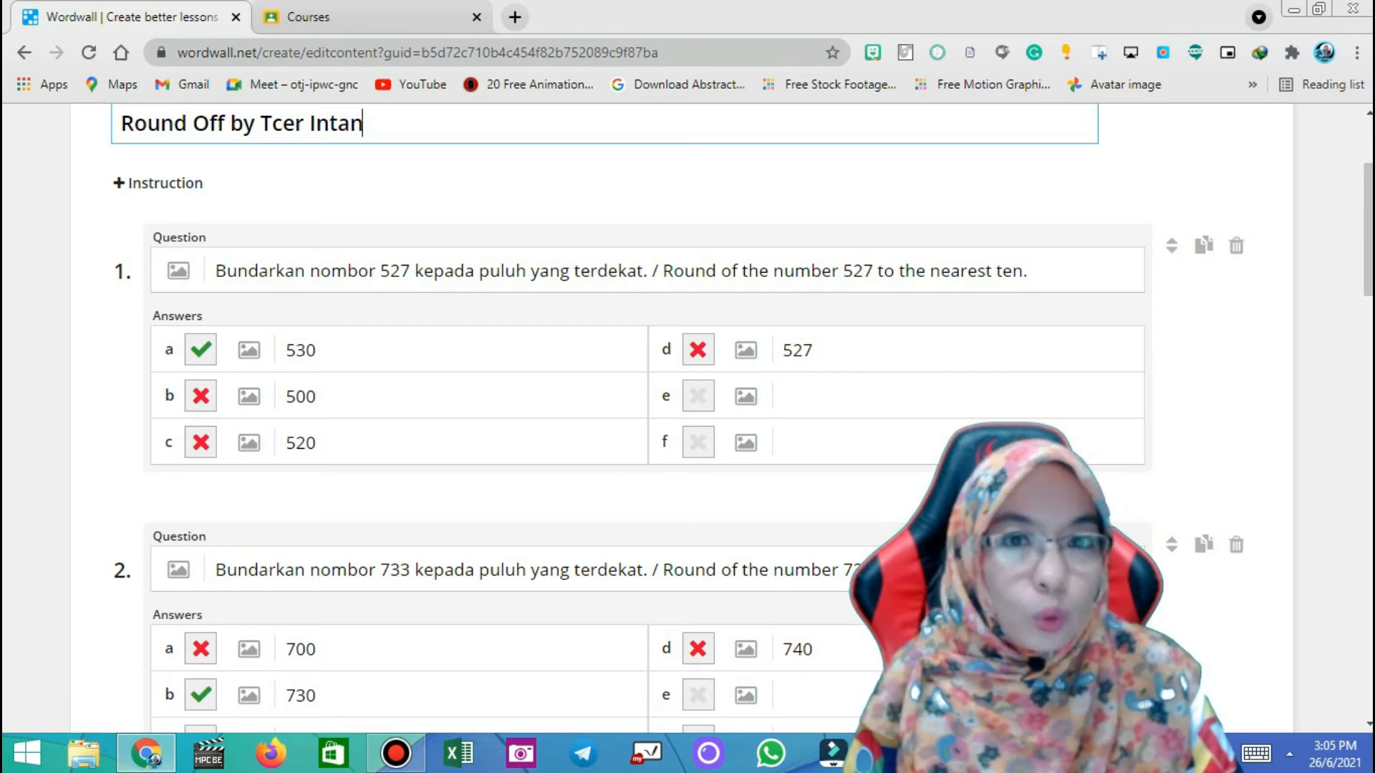
scroll(645, 415, "down", 1)
scroll(644, 415, "down", 5)
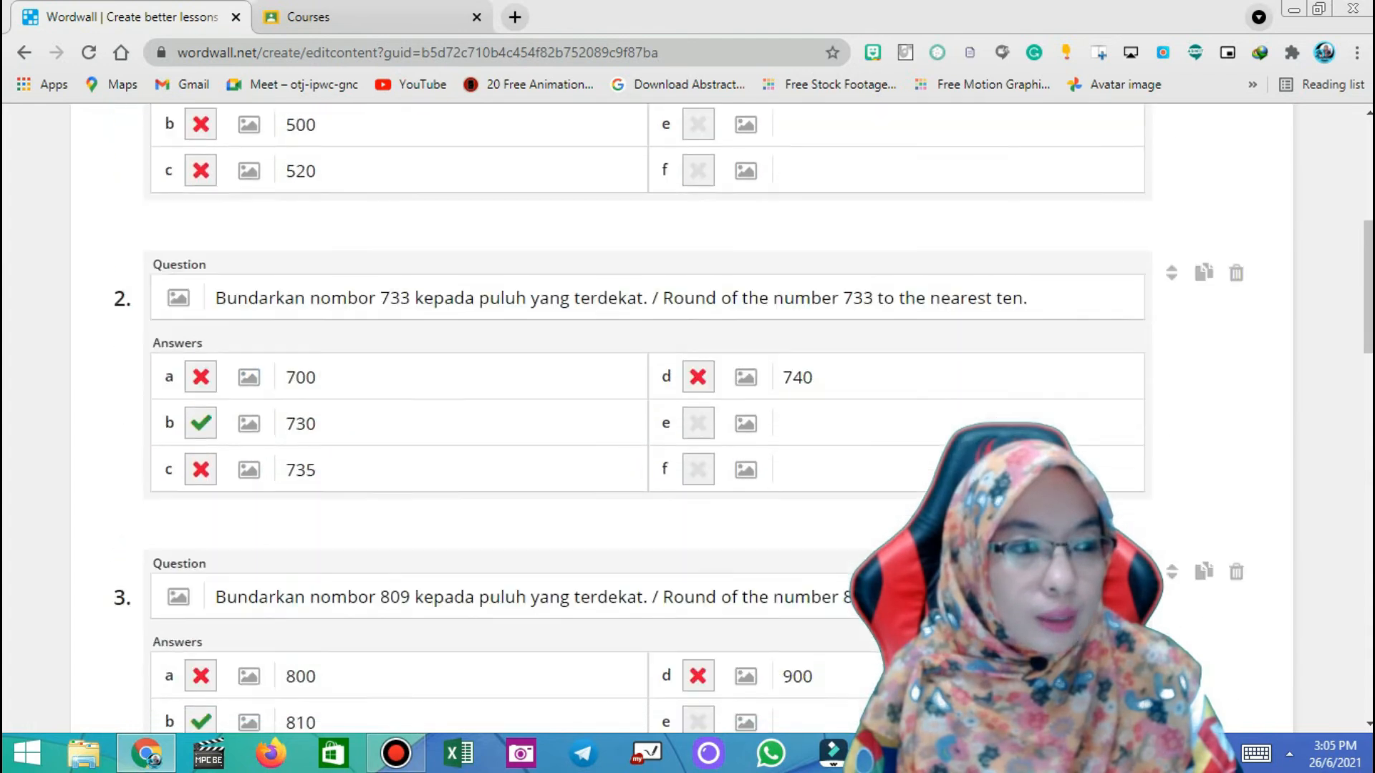
scroll(644, 415, "down", 3)
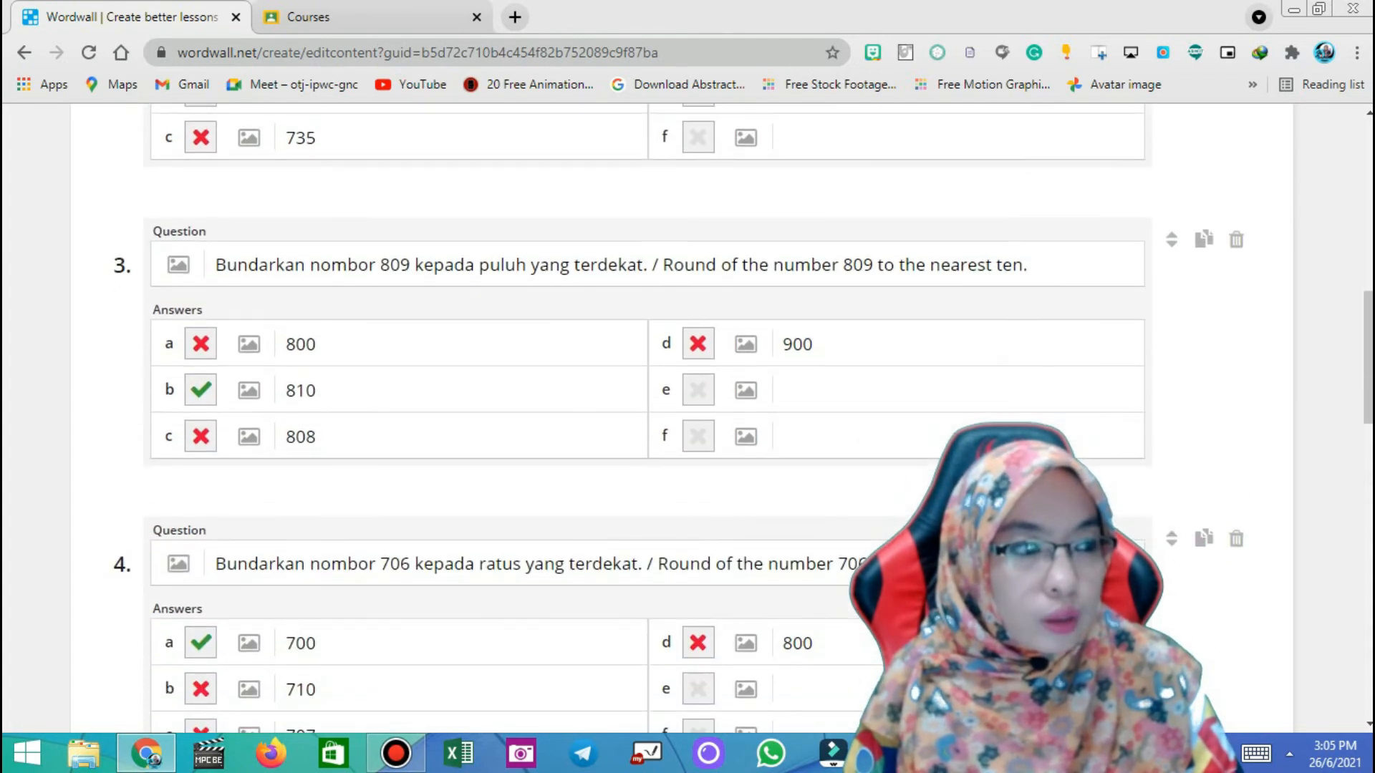
scroll(645, 416, "down", 3)
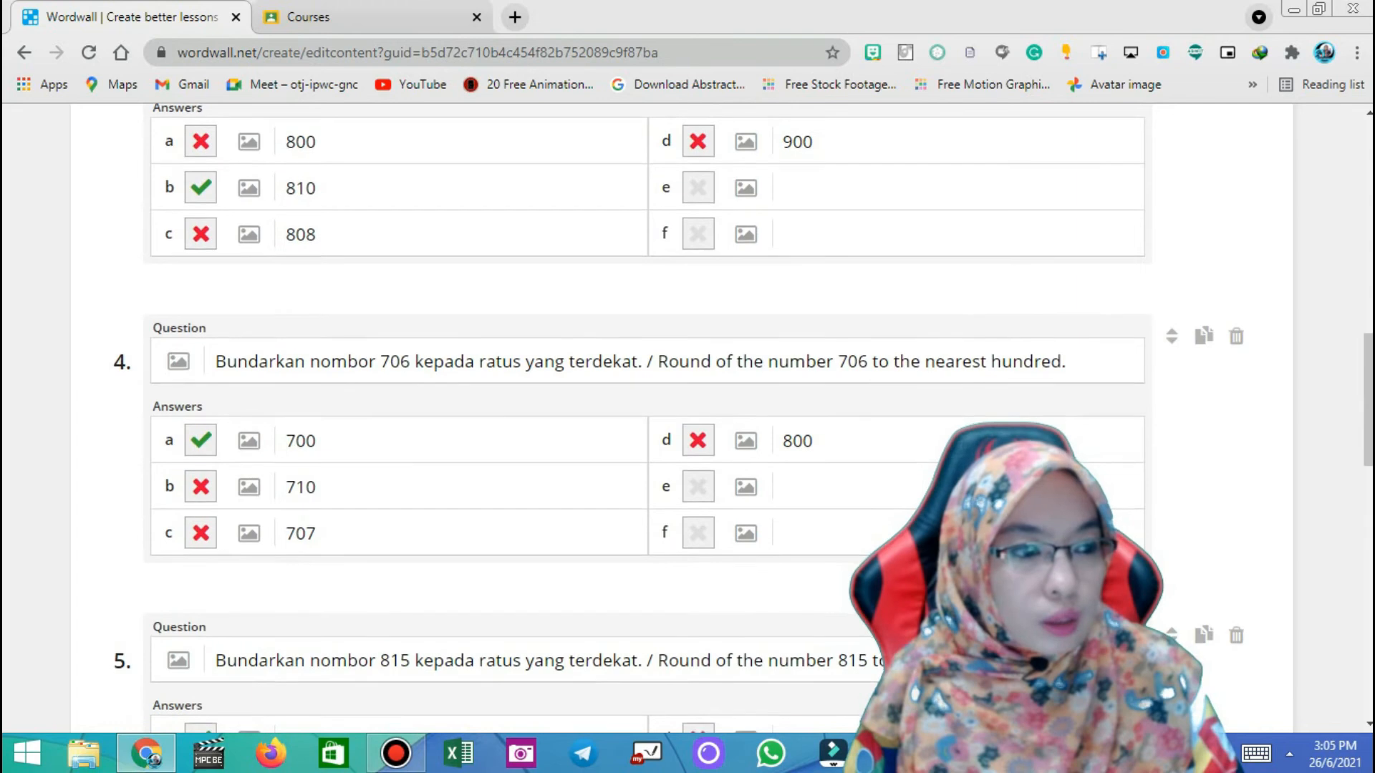
scroll(644, 415, "down", 6)
scroll(645, 415, "down", 7)
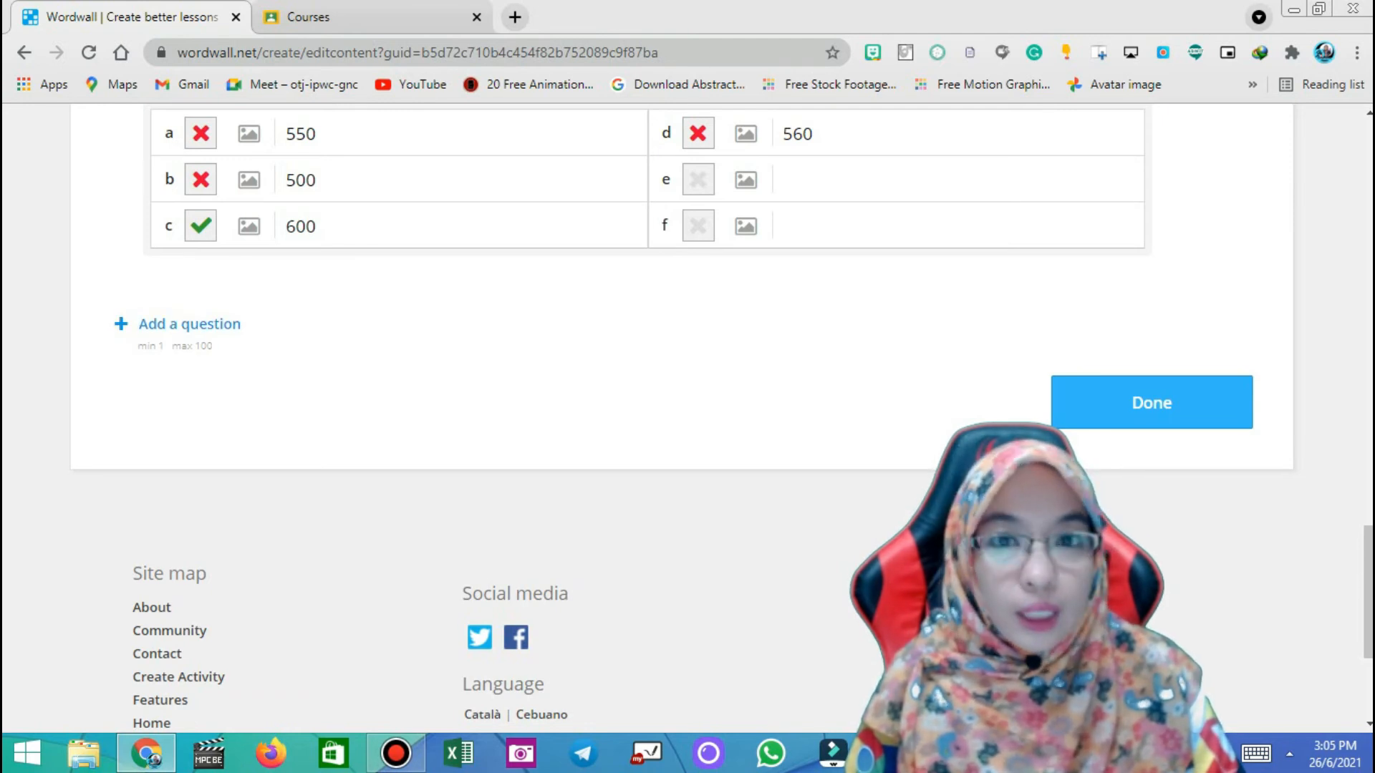
scroll(645, 415, "up", 20)
scroll(645, 415, "up", 2)
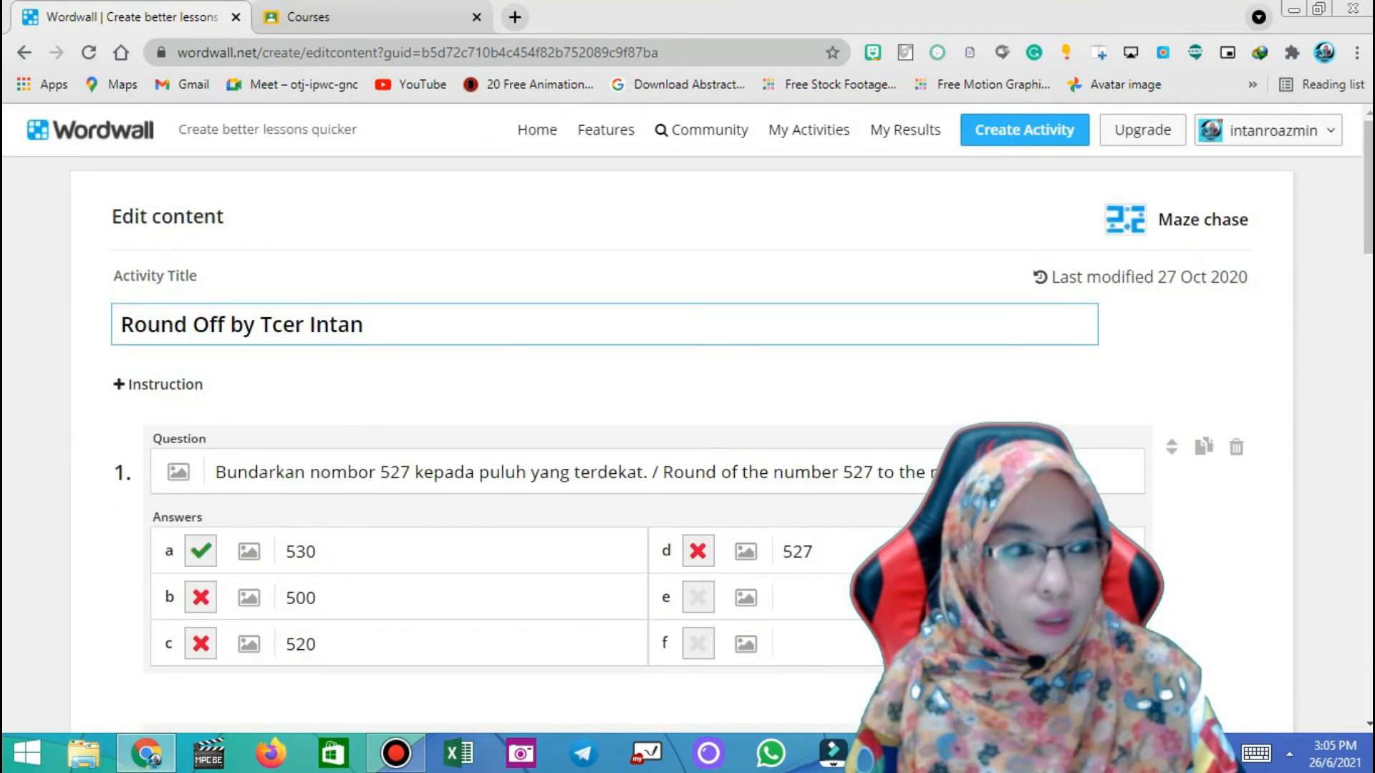
scroll(644, 415, "down", 6)
scroll(644, 416, "up", 6)
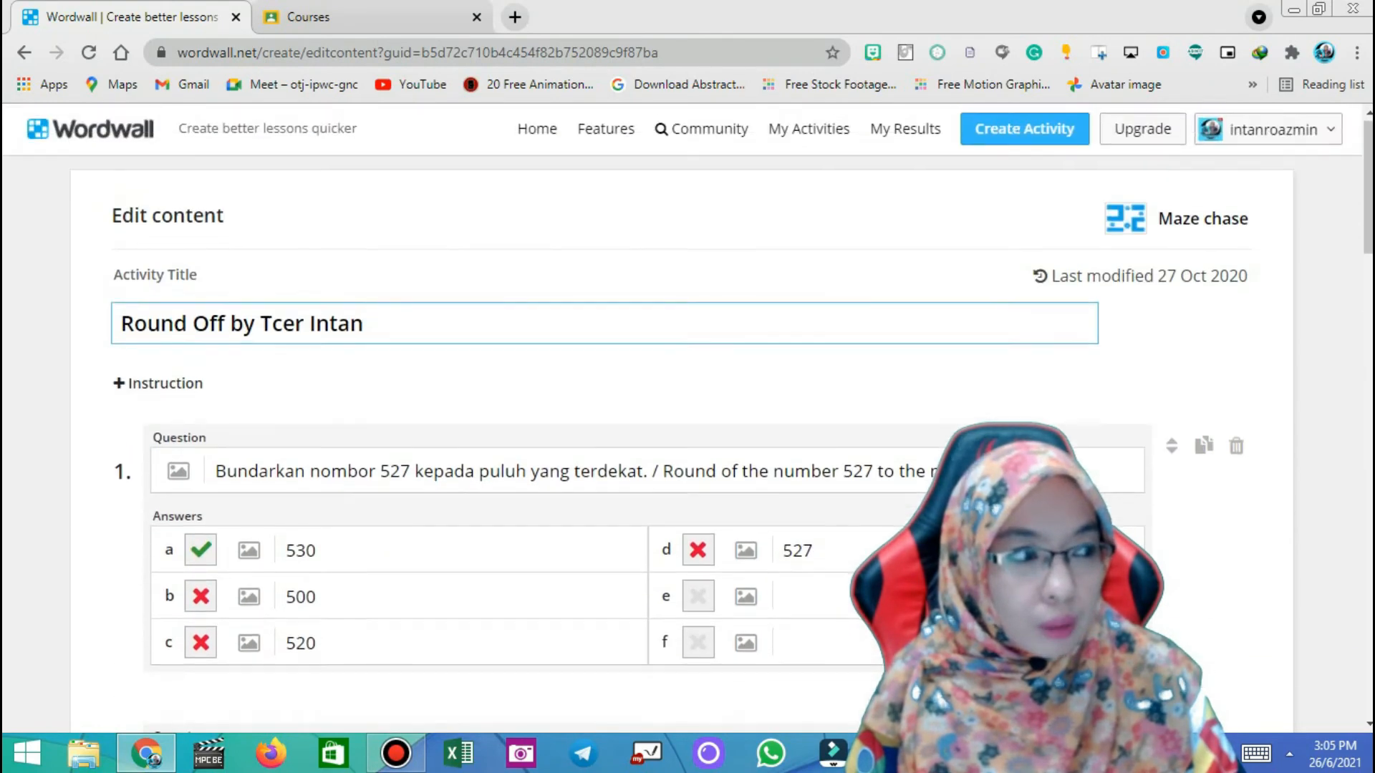
scroll(644, 415, "down", 14)
scroll(645, 416, "down", 16)
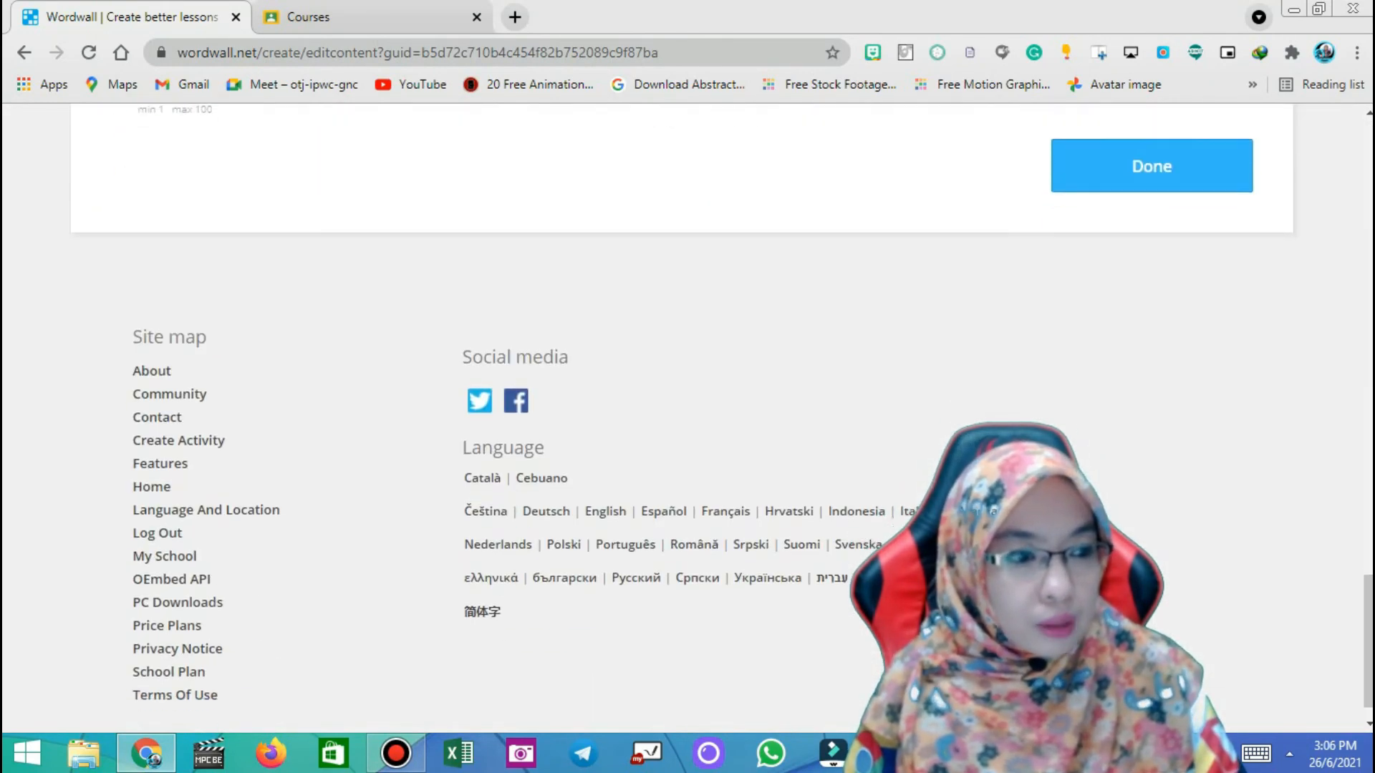
scroll(644, 416, "up", 5)
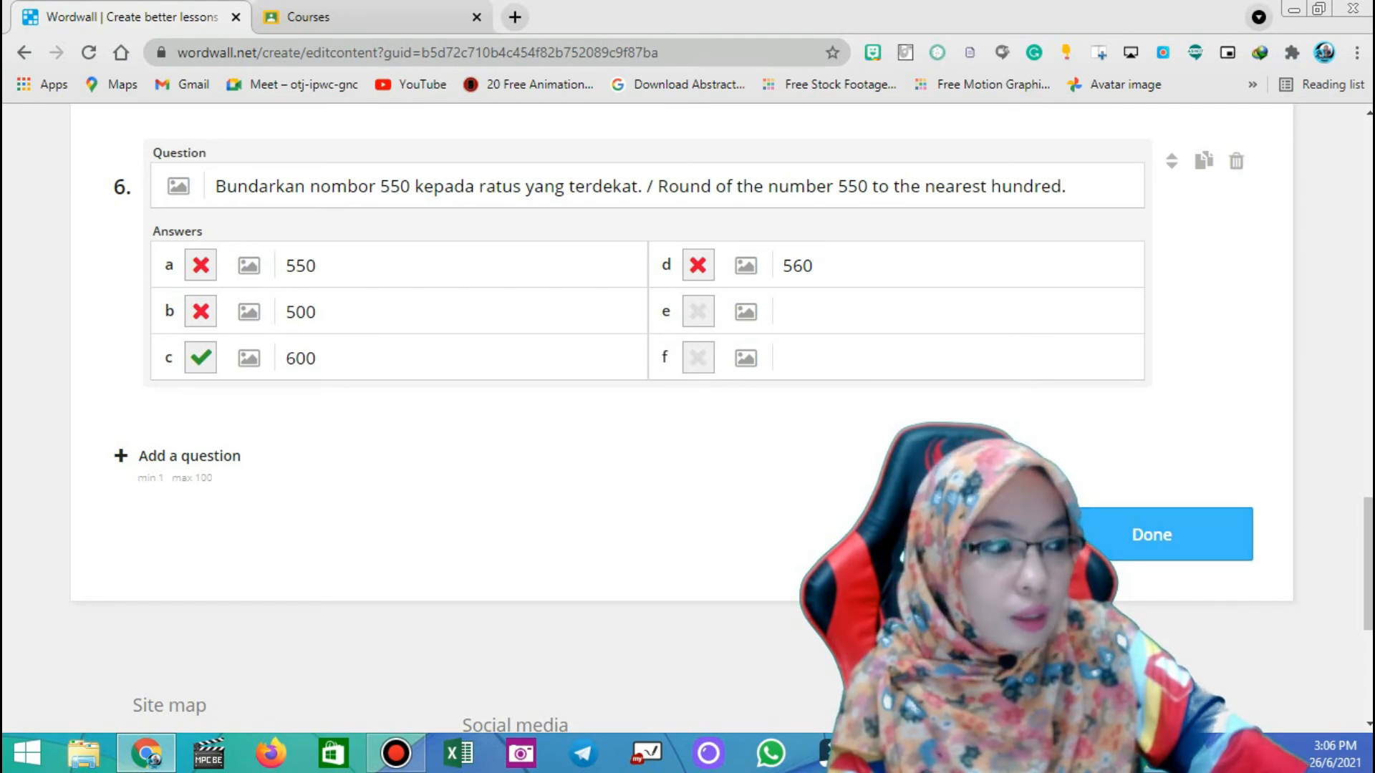
Save the copied Maze chase activity, check its page and open the list of own activities
left_click(1151, 535)
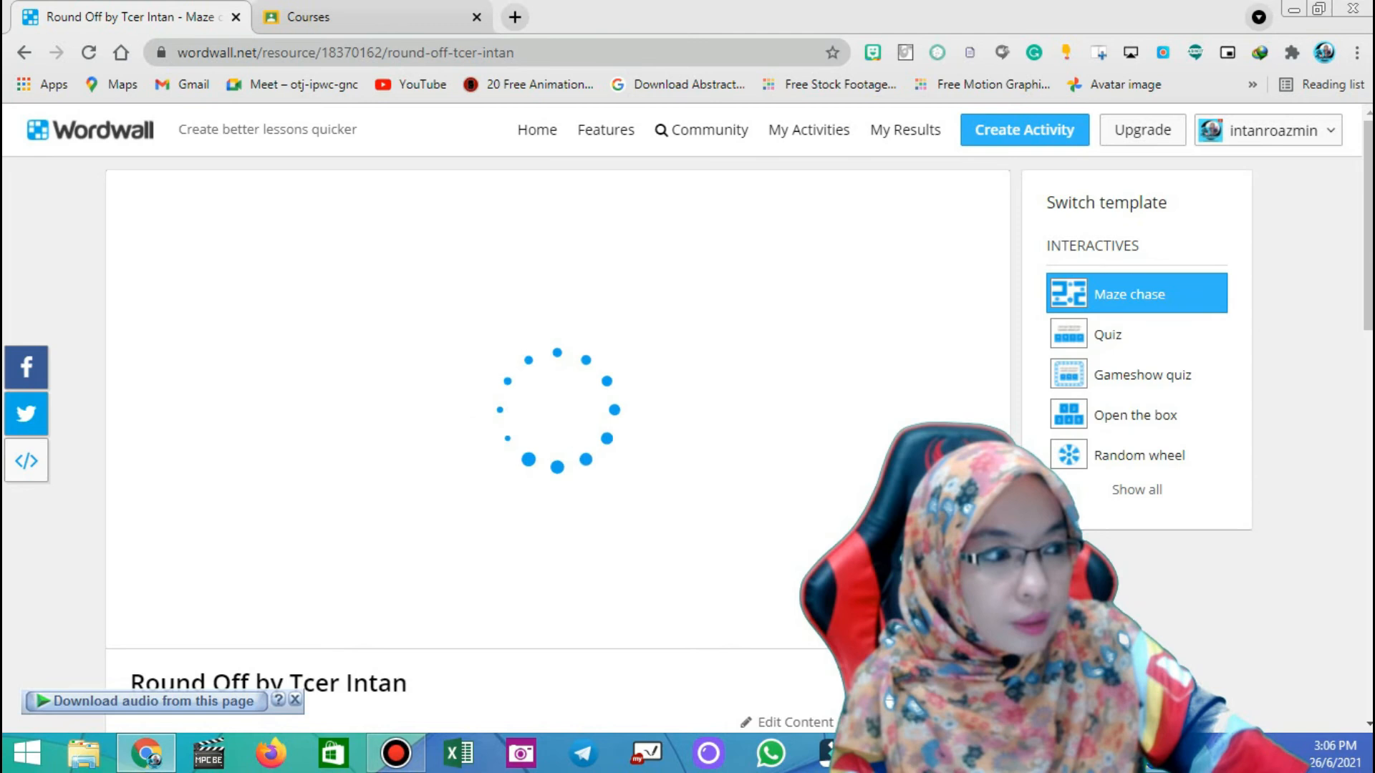
scroll(557, 418, "down", 2)
scroll(557, 418, "down", 5)
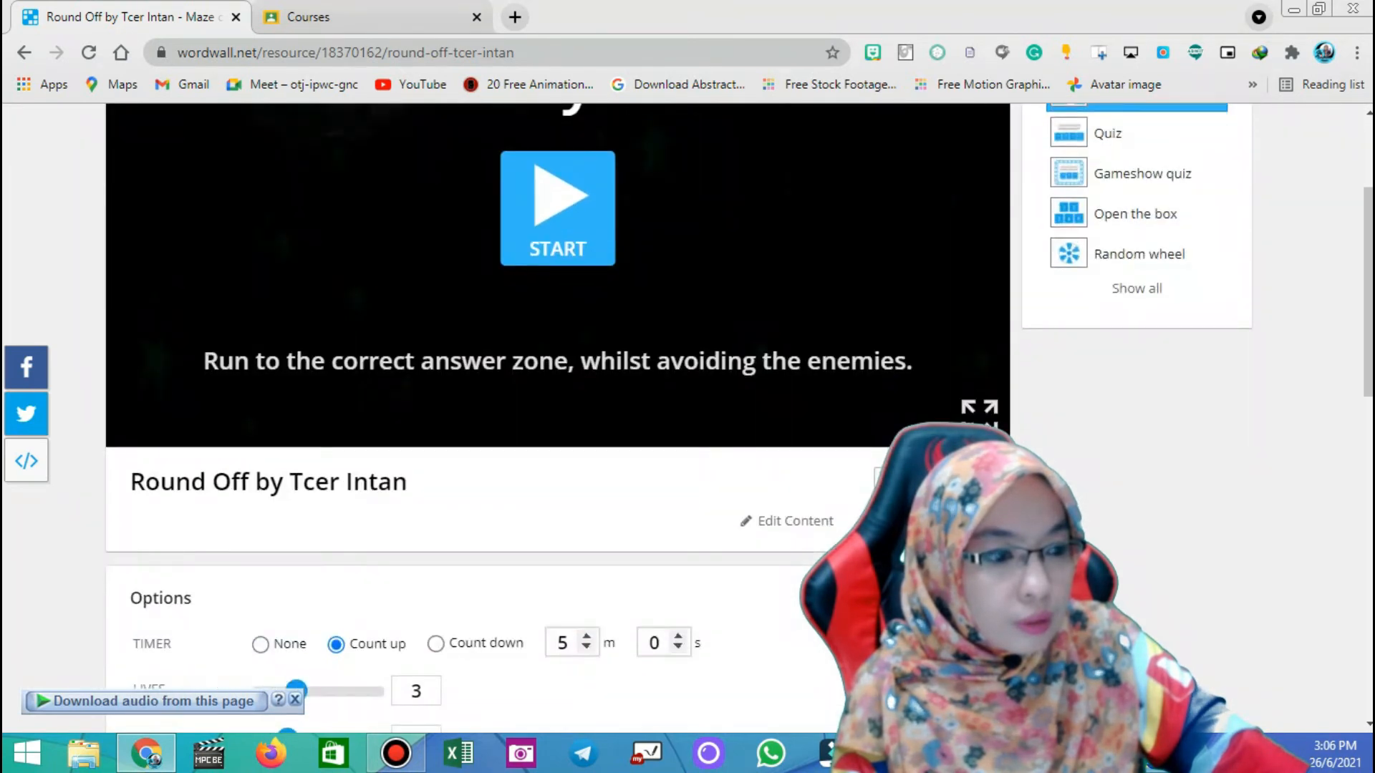
scroll(557, 418, "up", 6)
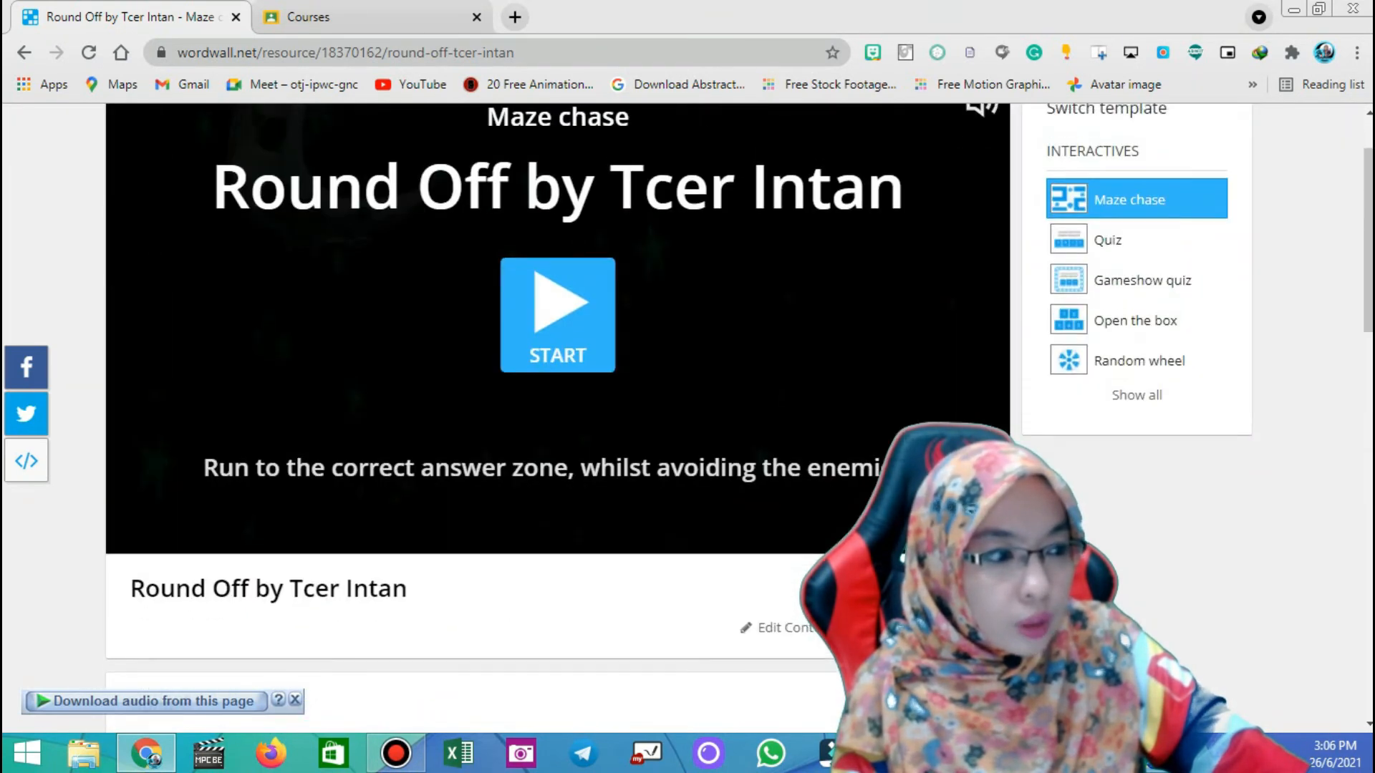
scroll(557, 418, "up", 2)
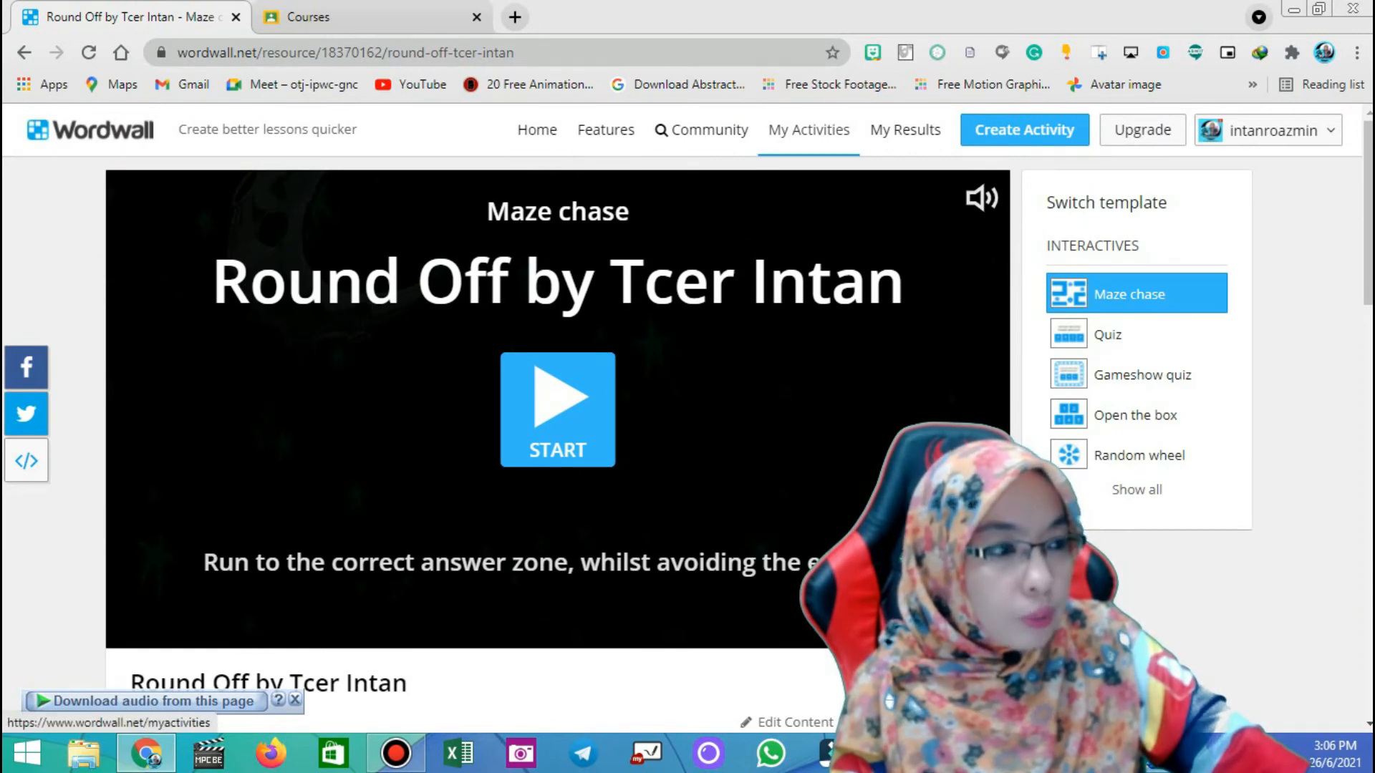
left_click(808, 130)
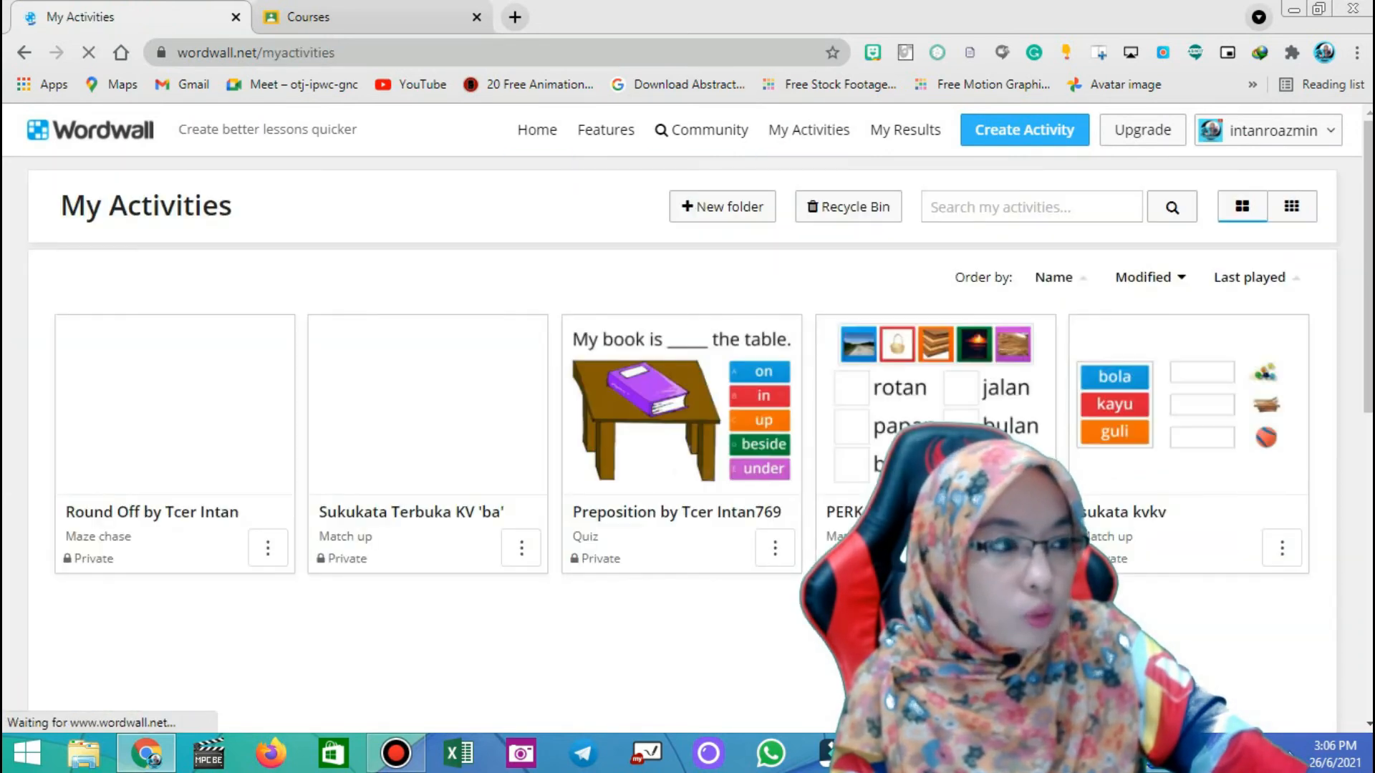
Share the own rounding-off Maze chase as a student assignment with name entry, no deadline, answers shown and start again allowed
scroll(687, 358, "down", 3)
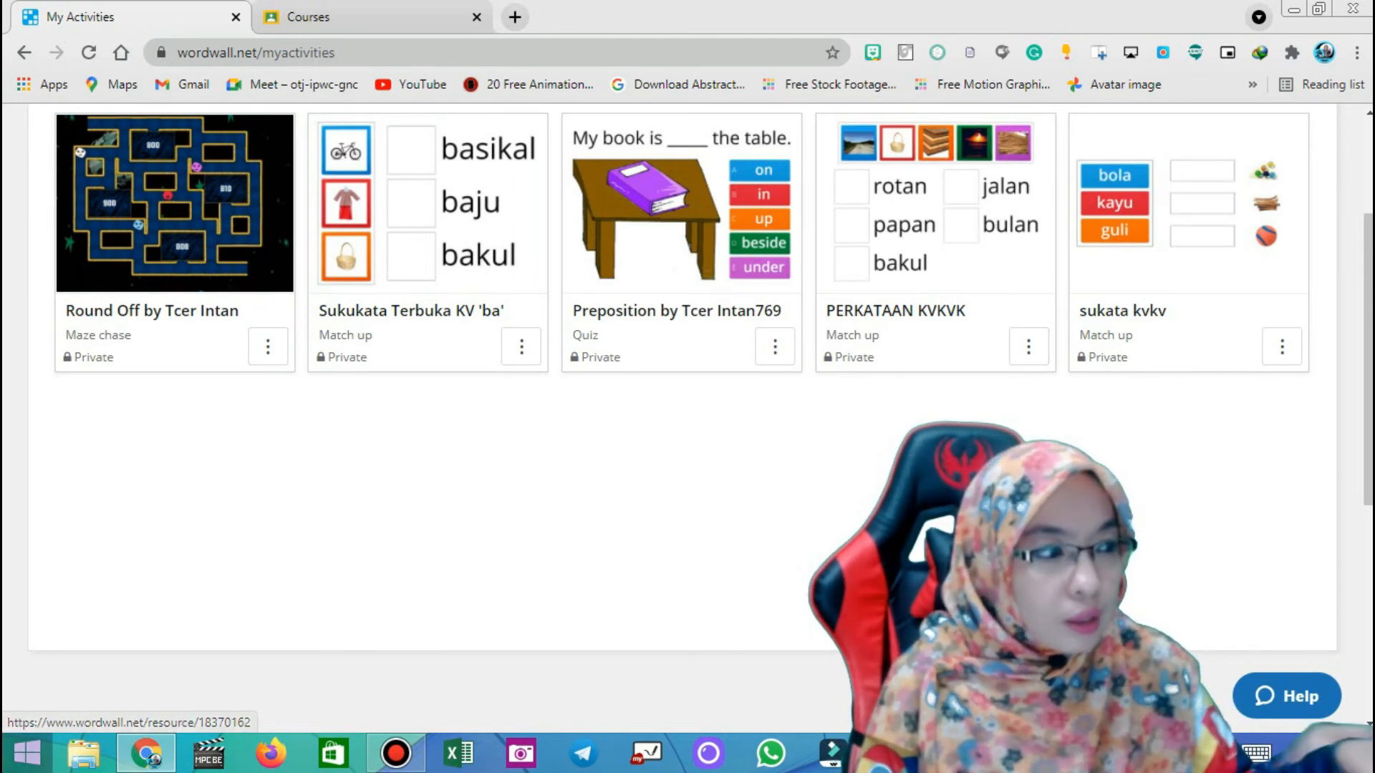
scroll(687, 429, "up", 3)
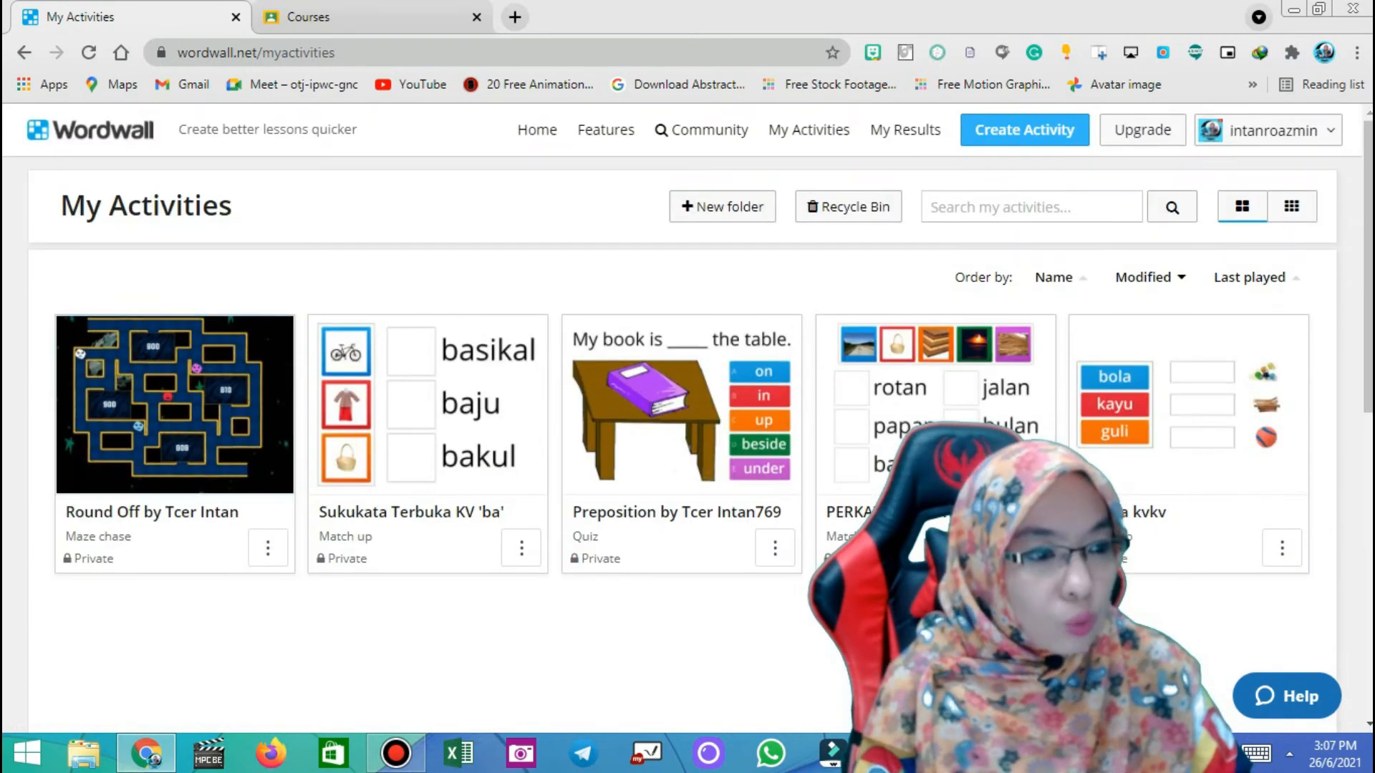
scroll(687, 401, "down", 3)
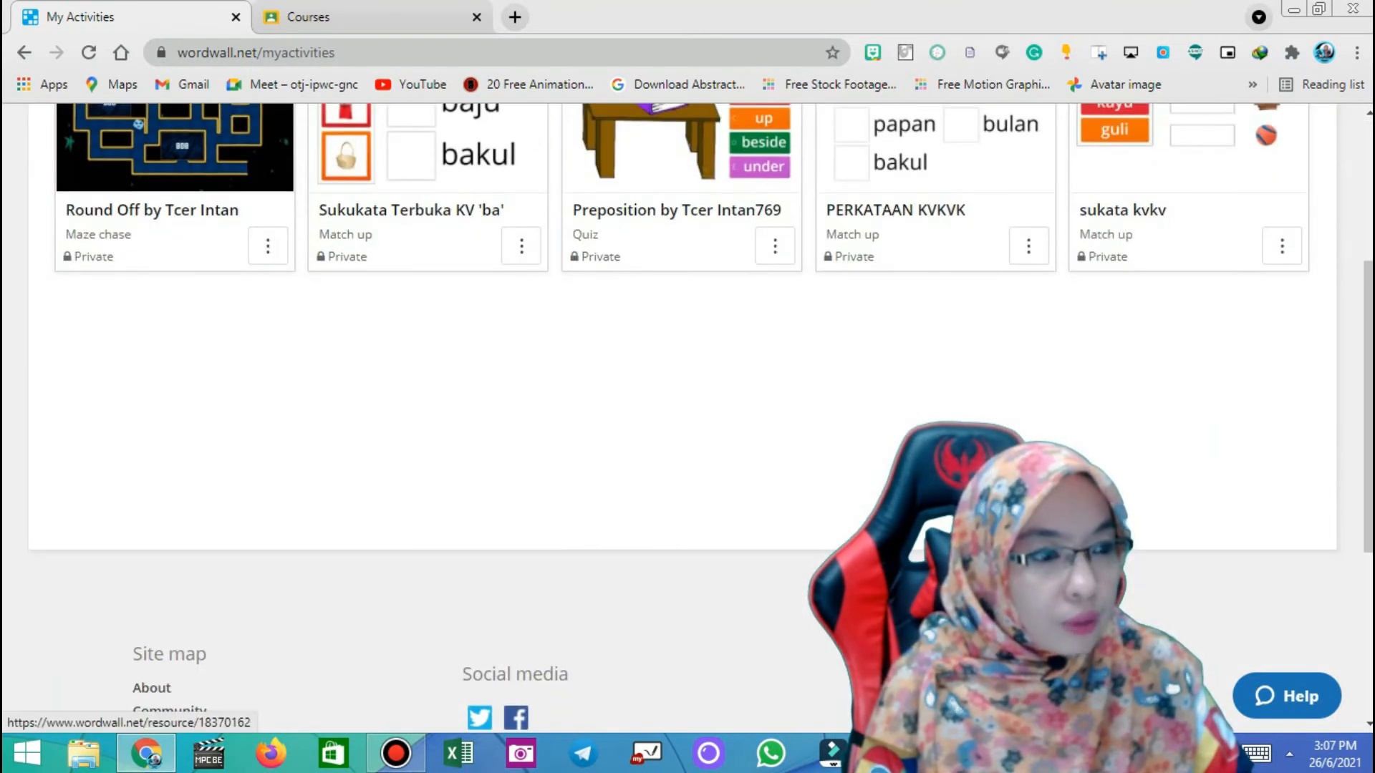
left_click(267, 246)
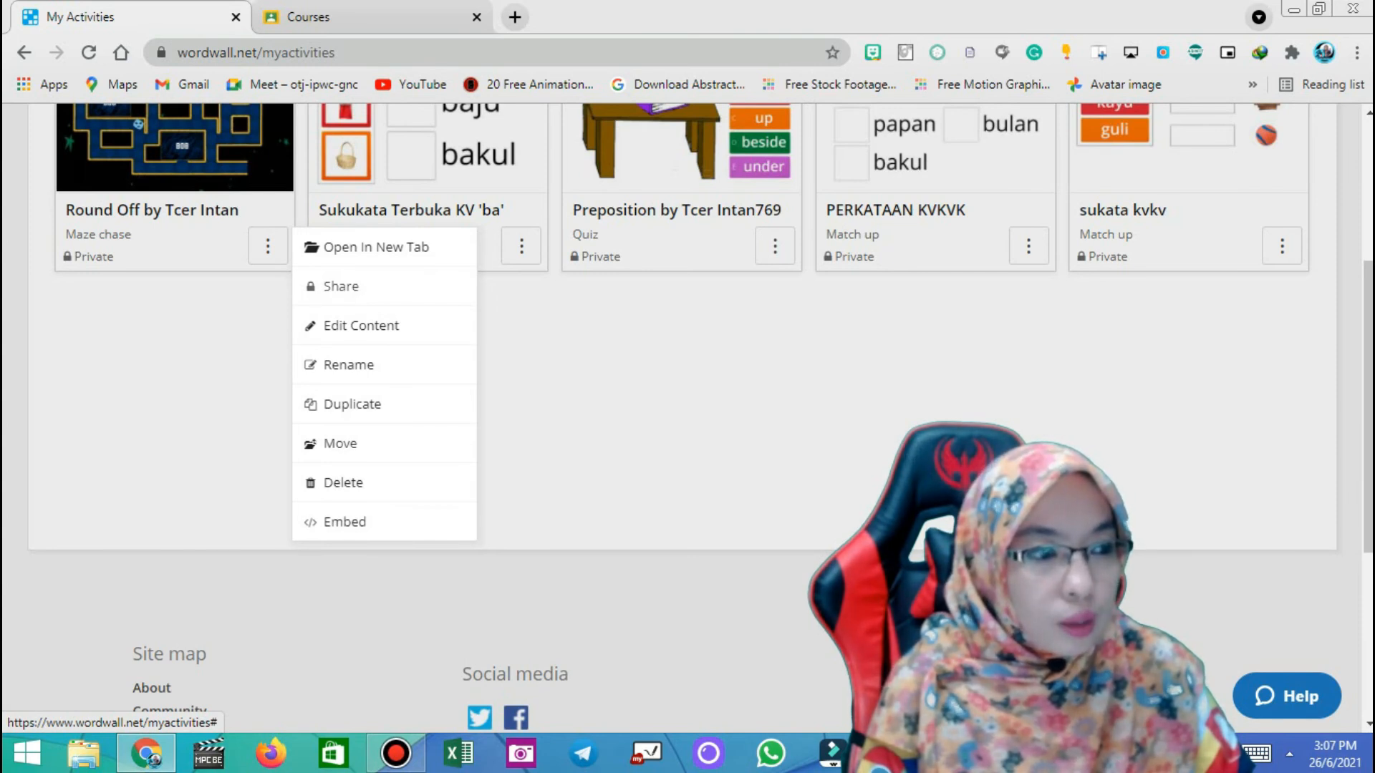
left_click(341, 285)
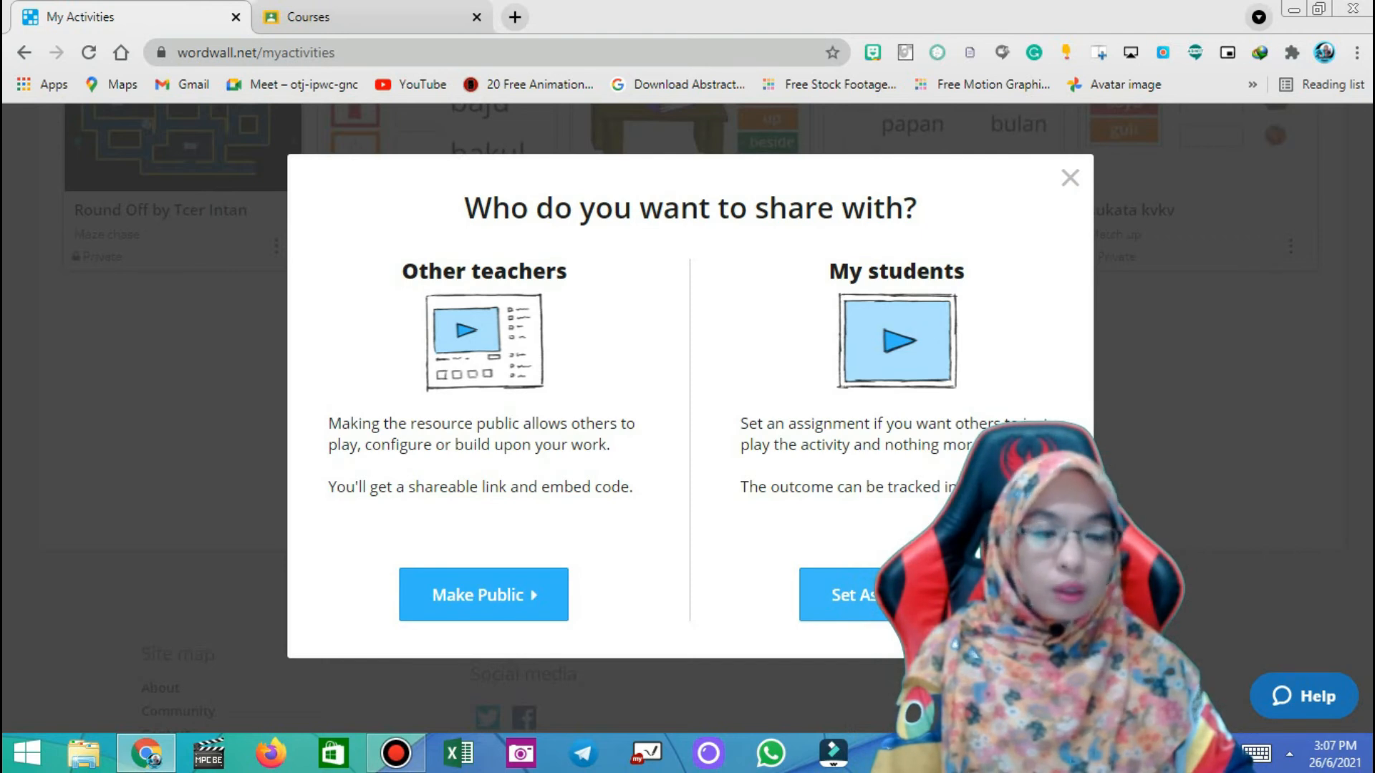
left_click(924, 595)
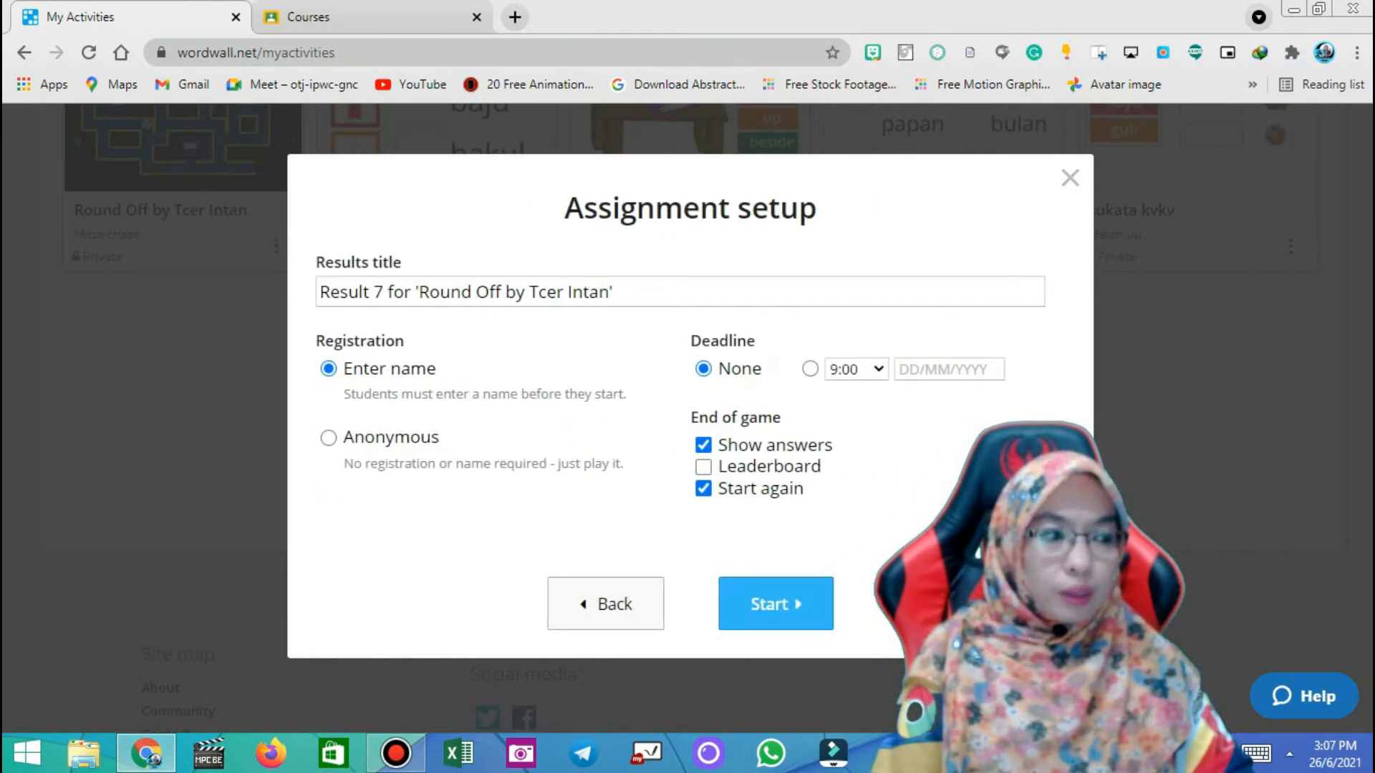
left_click(775, 604)
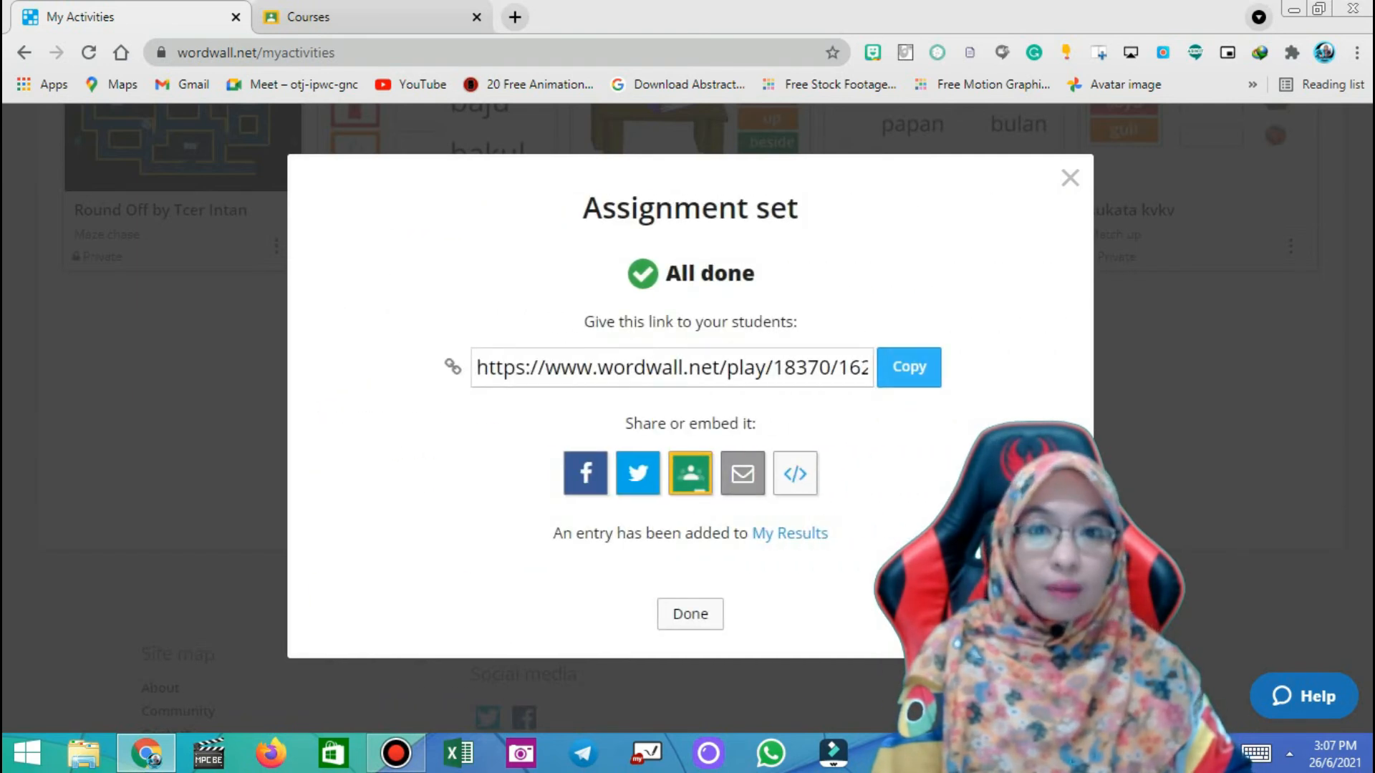
left_click(698, 615)
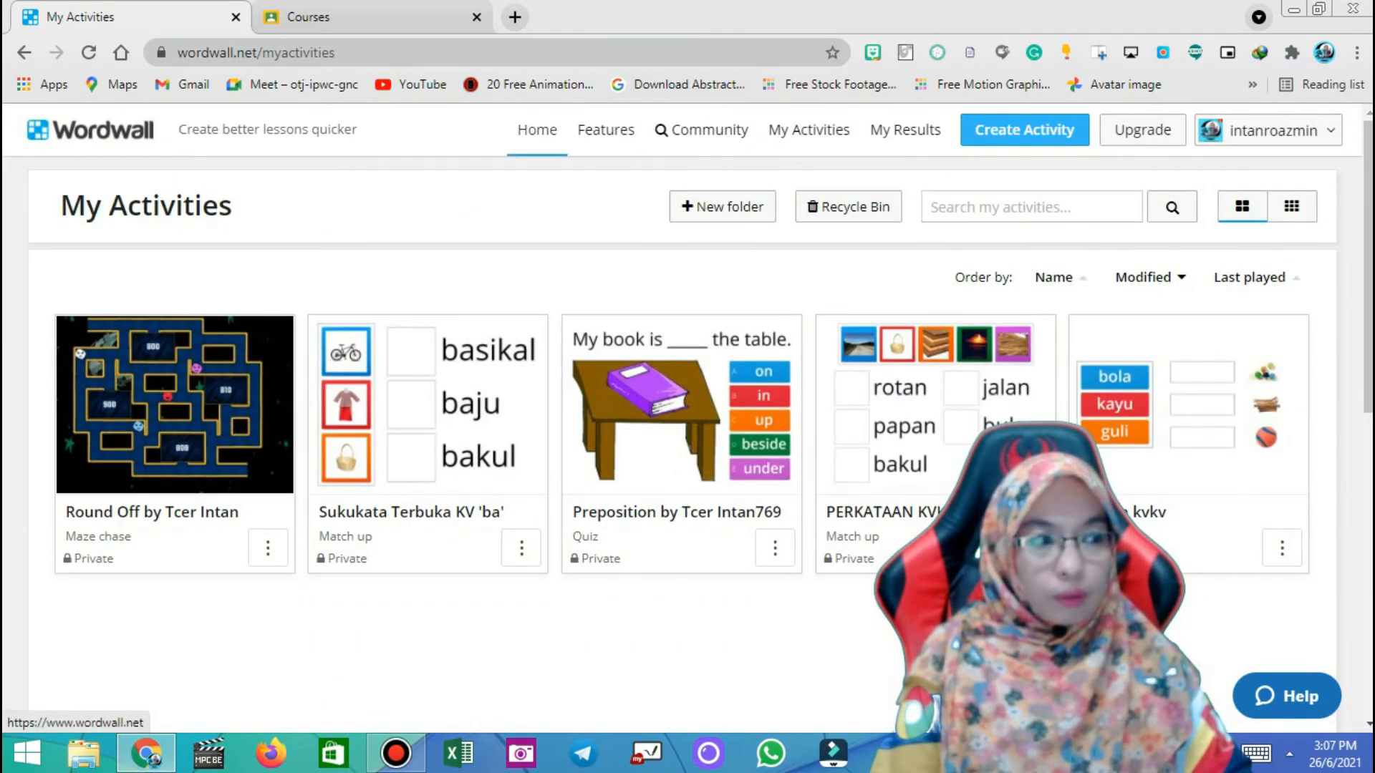
Open the Wordwall home page and look through its three-step introduction and the list of available templates
left_click(537, 130)
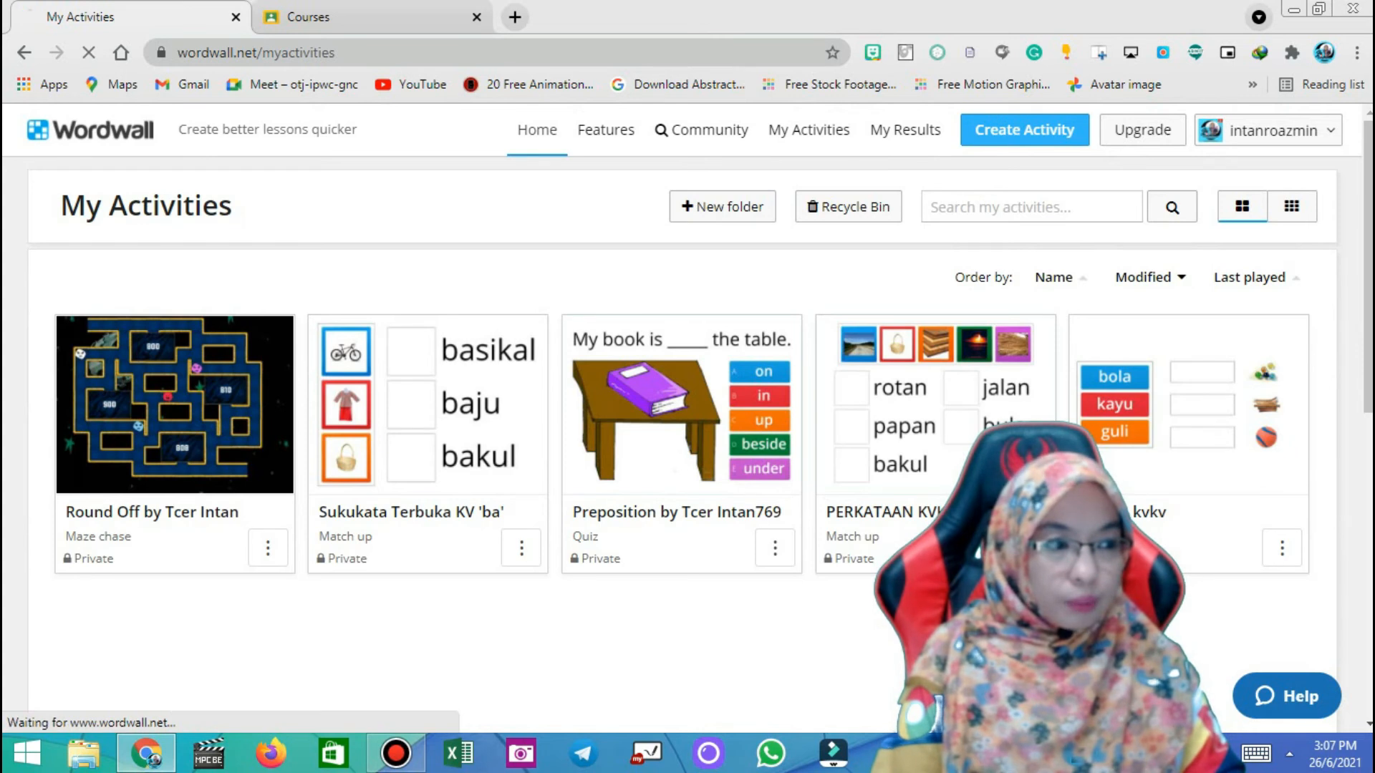
scroll(687, 415, "down", 4)
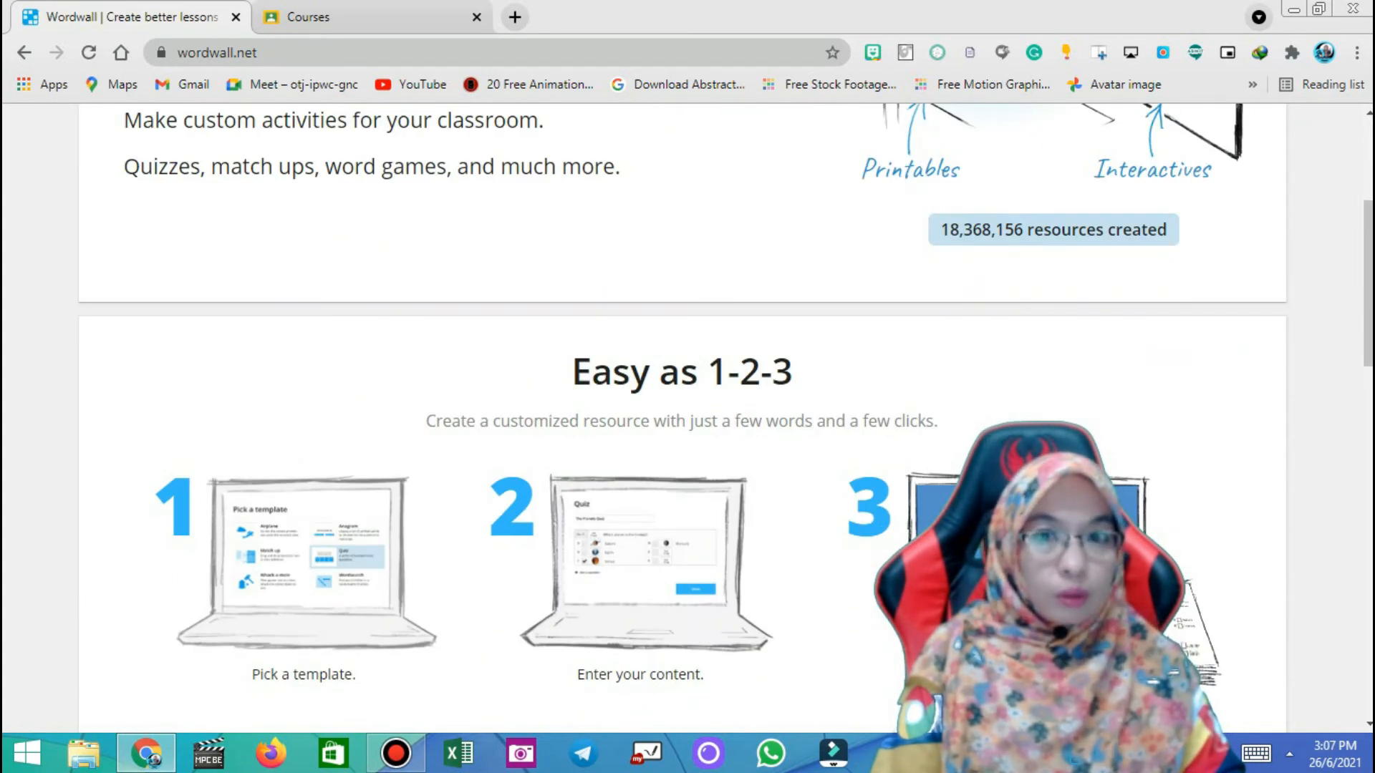
scroll(687, 415, "down", 4)
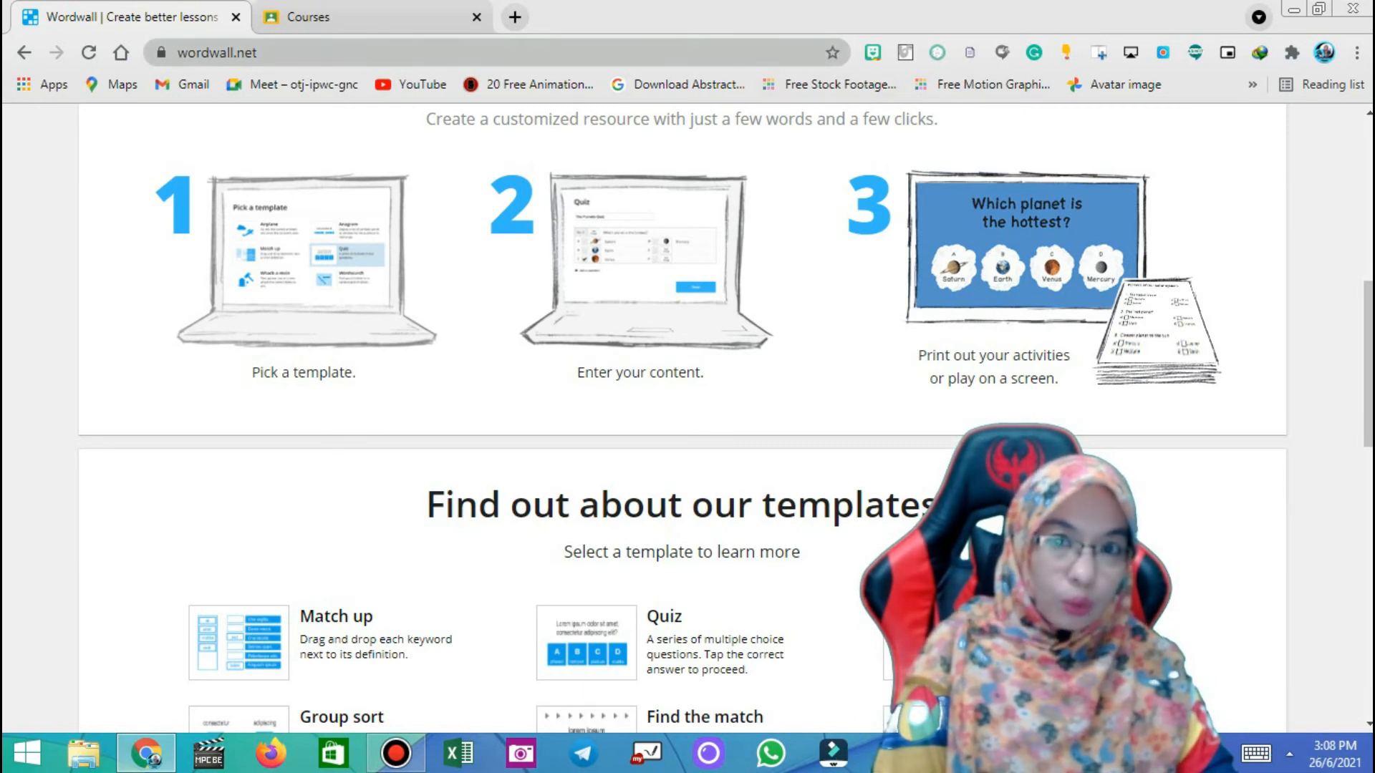
scroll(687, 419, "down", 3)
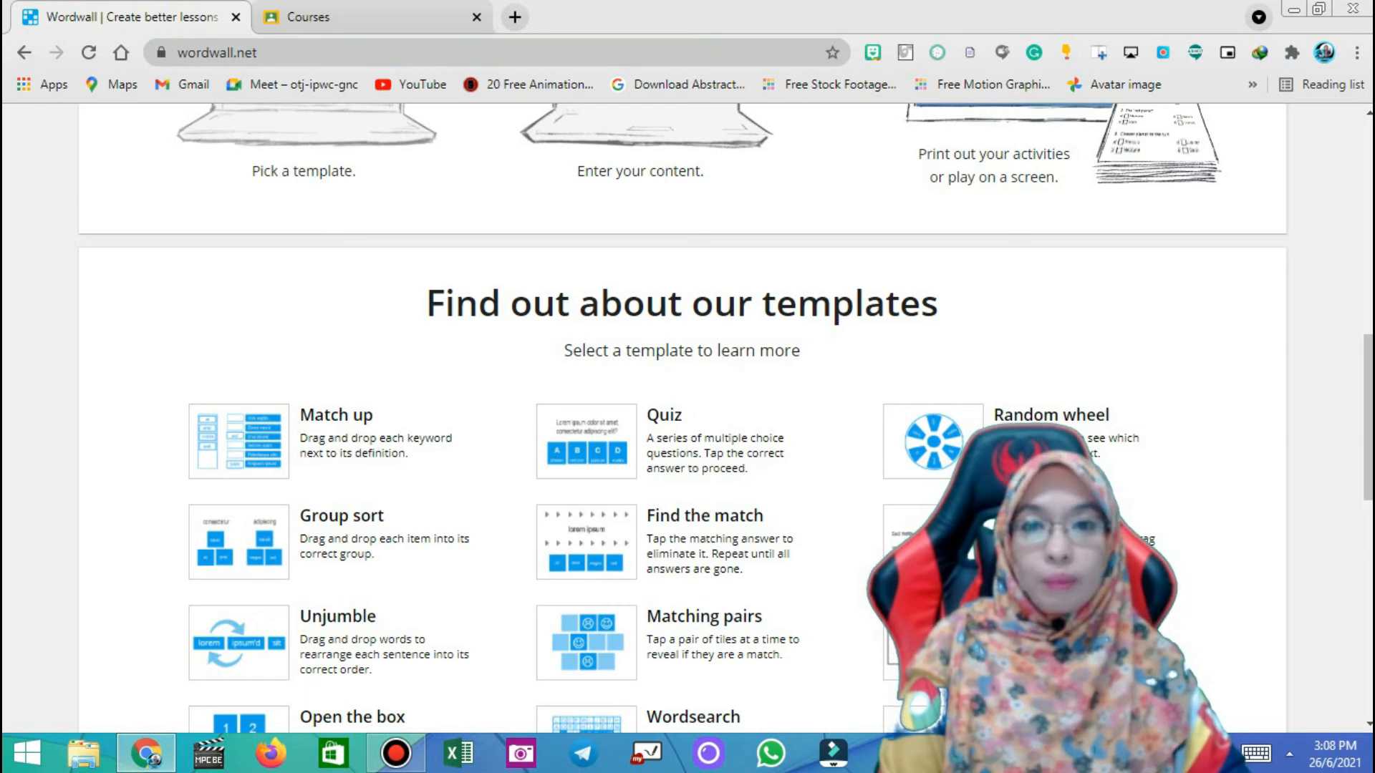
scroll(680, 440, "down", 3)
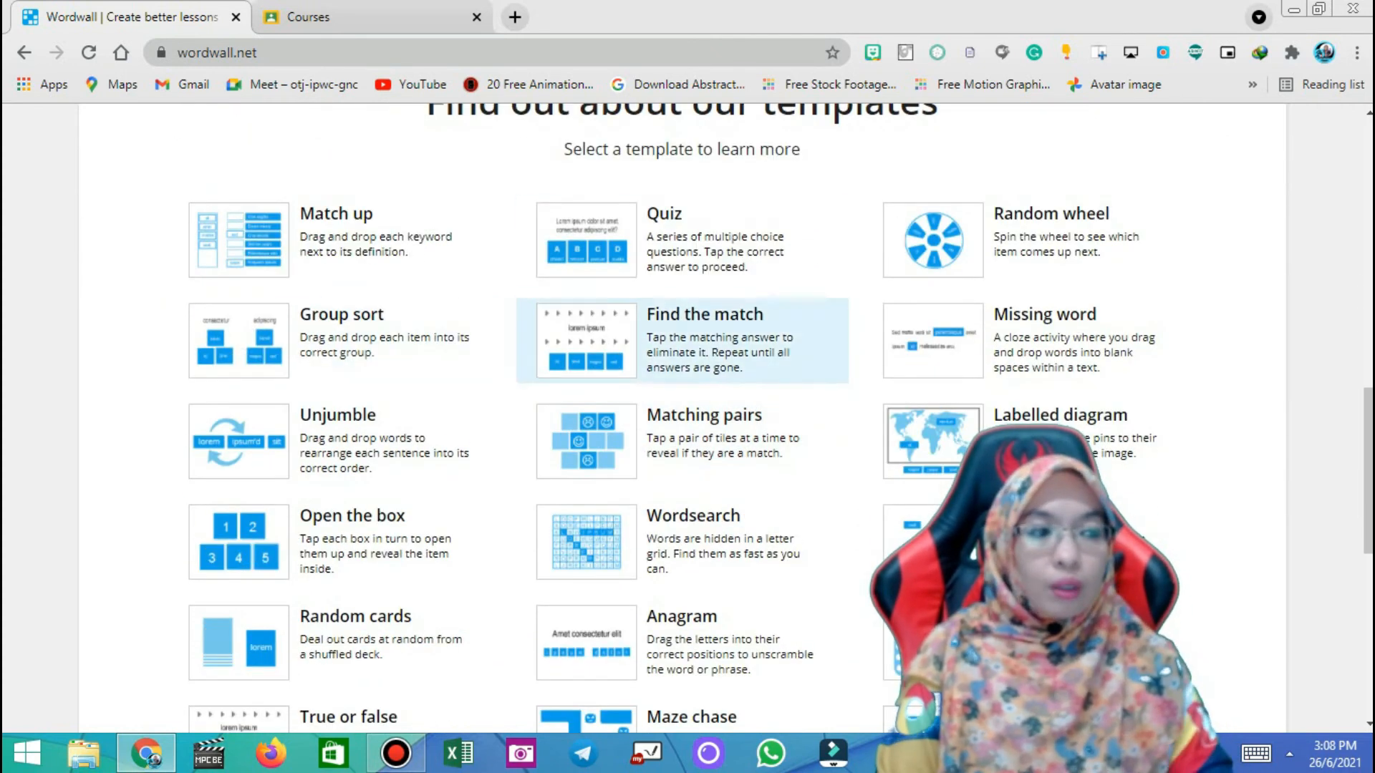
scroll(680, 440, "down", 5)
scroll(680, 440, "down", 3)
scroll(680, 440, "up", 15)
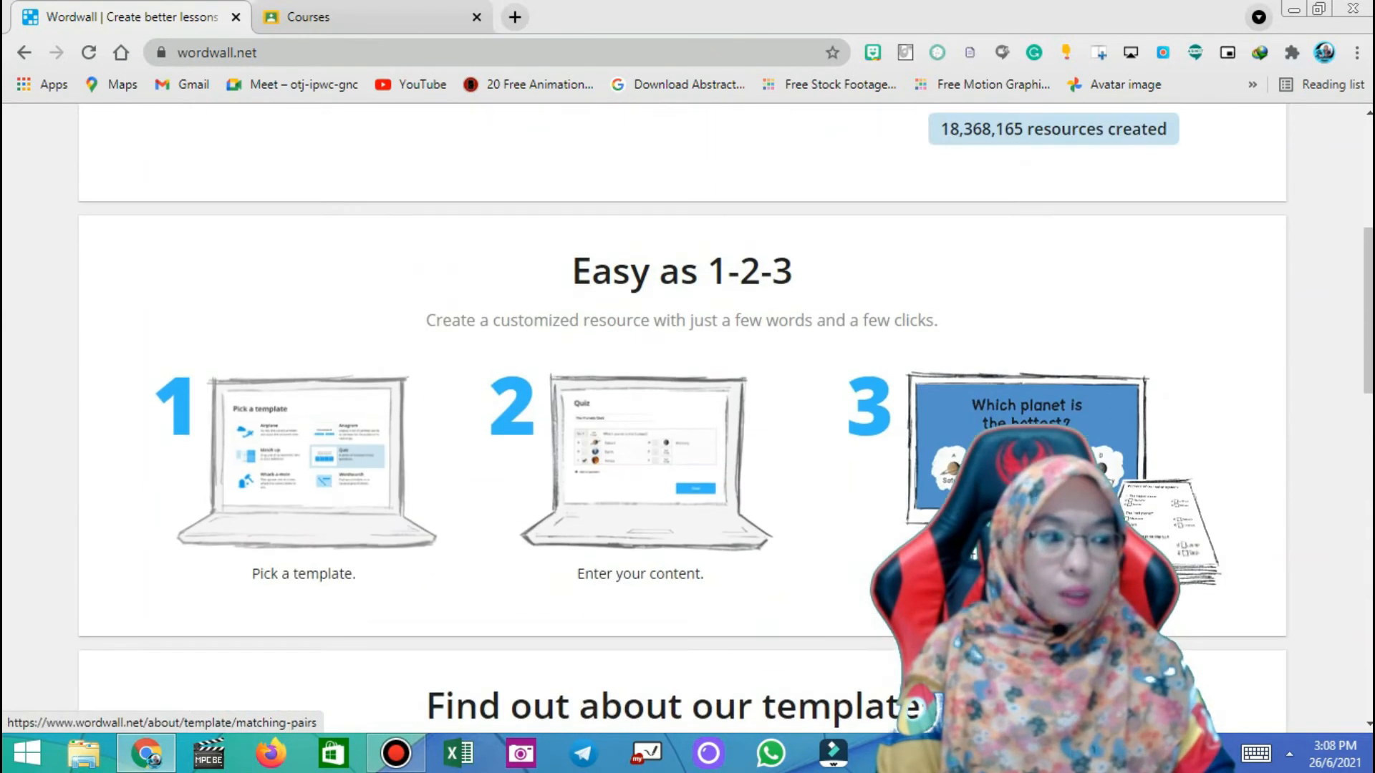
Open the Features page and read through its sections, from interactives and printables to embedding on a website
left_click(605, 129)
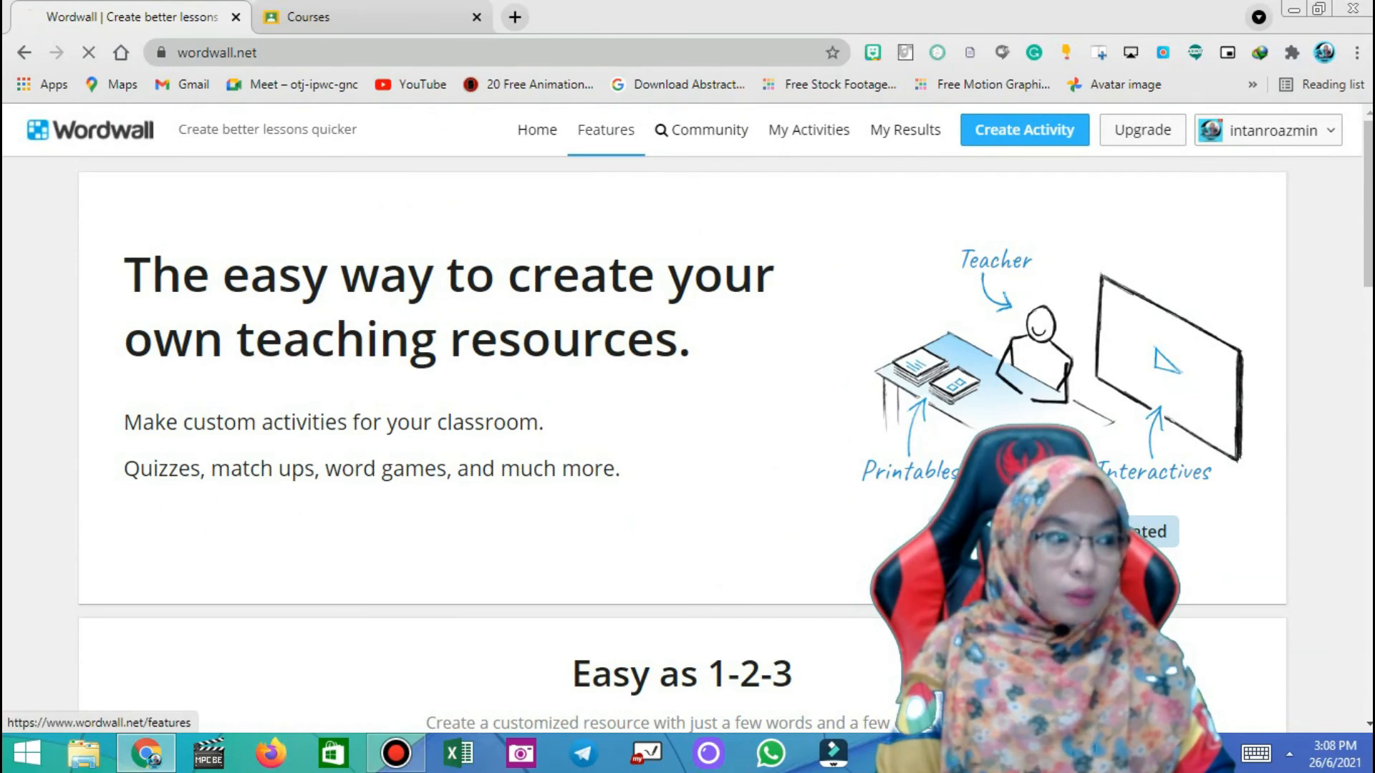
scroll(680, 415, "down", 2)
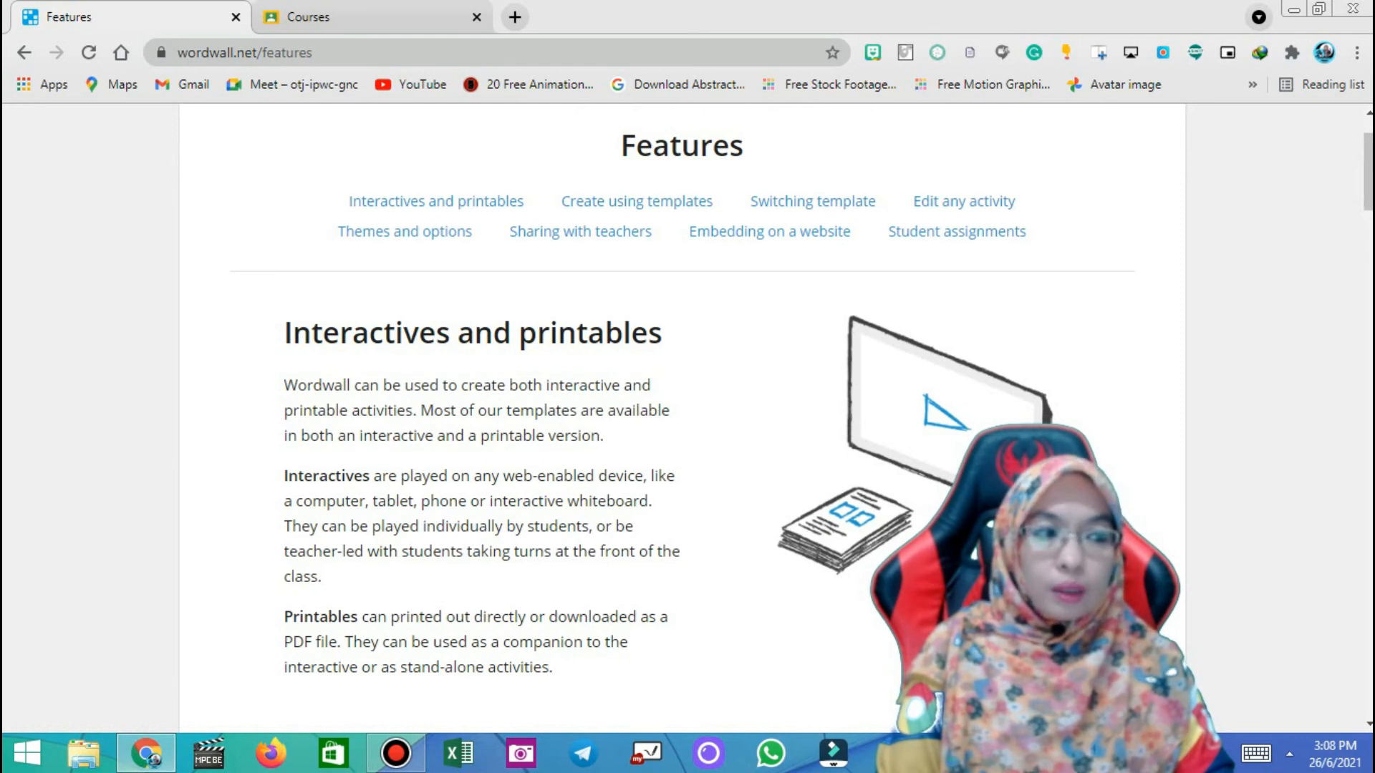
scroll(680, 415, "down", 5)
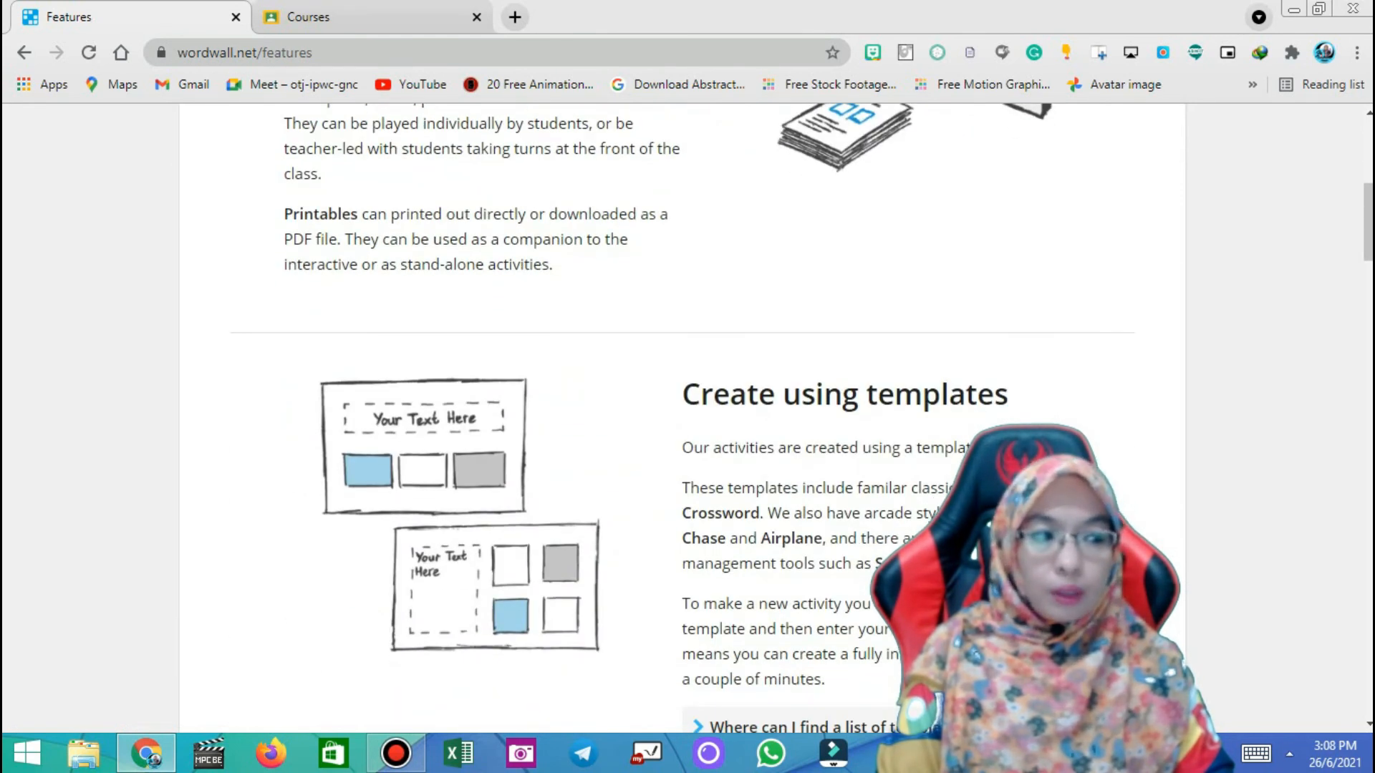
scroll(681, 415, "down", 9)
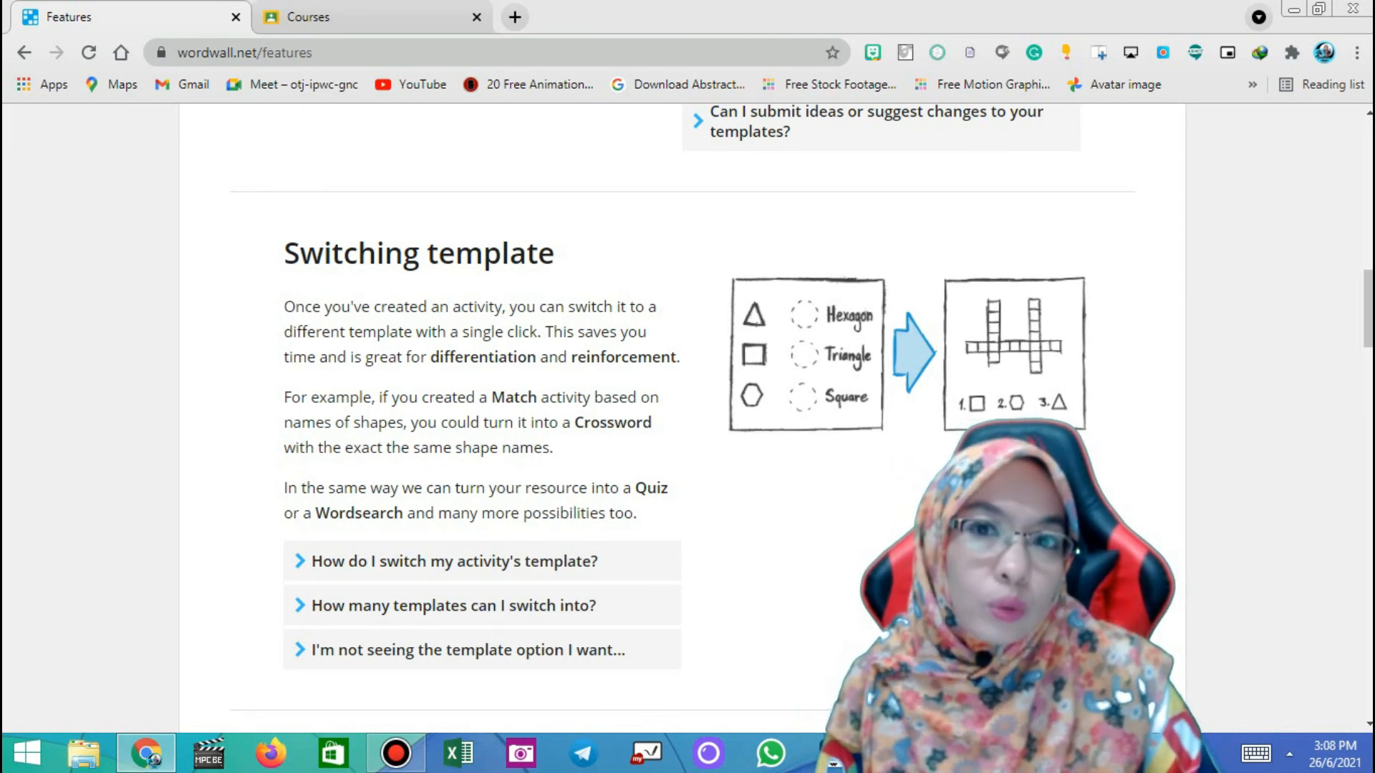
scroll(680, 416, "down", 8)
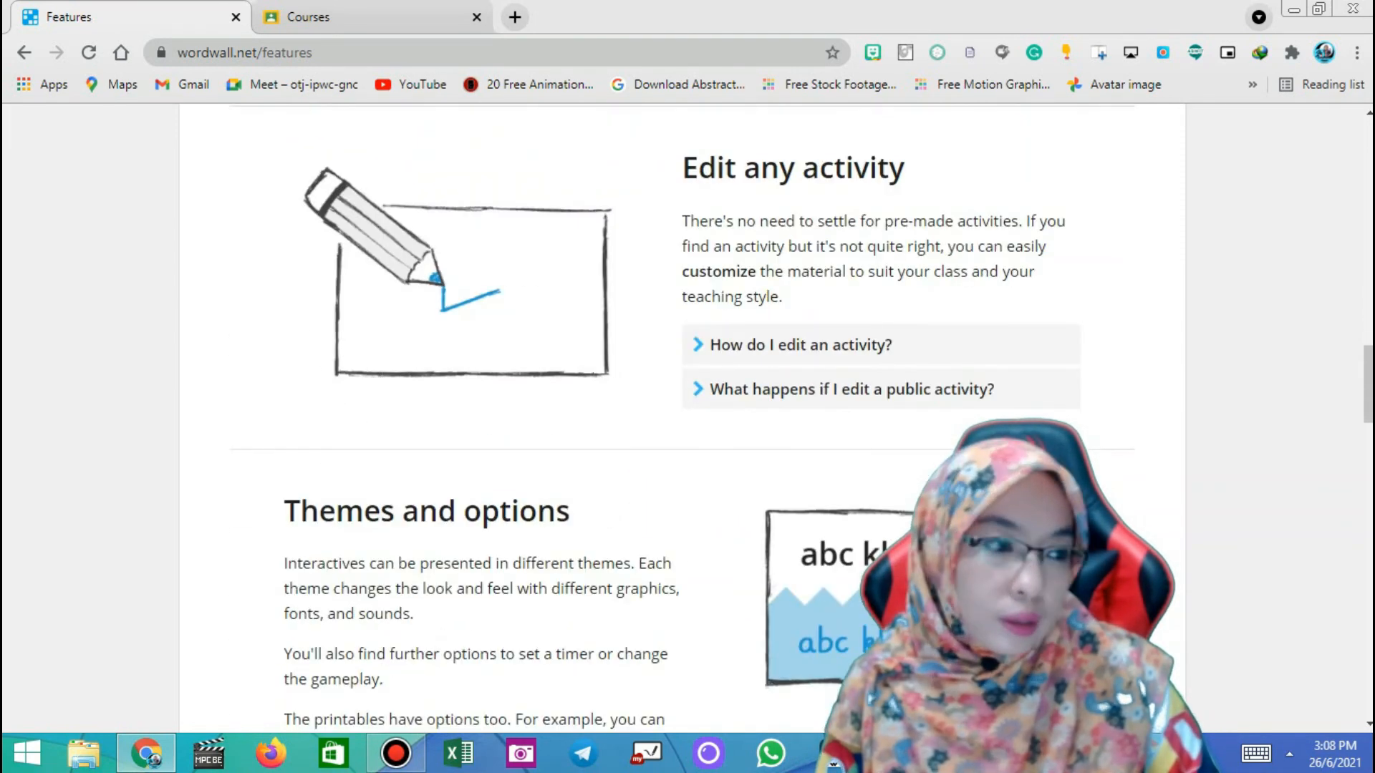
scroll(680, 416, "down", 2)
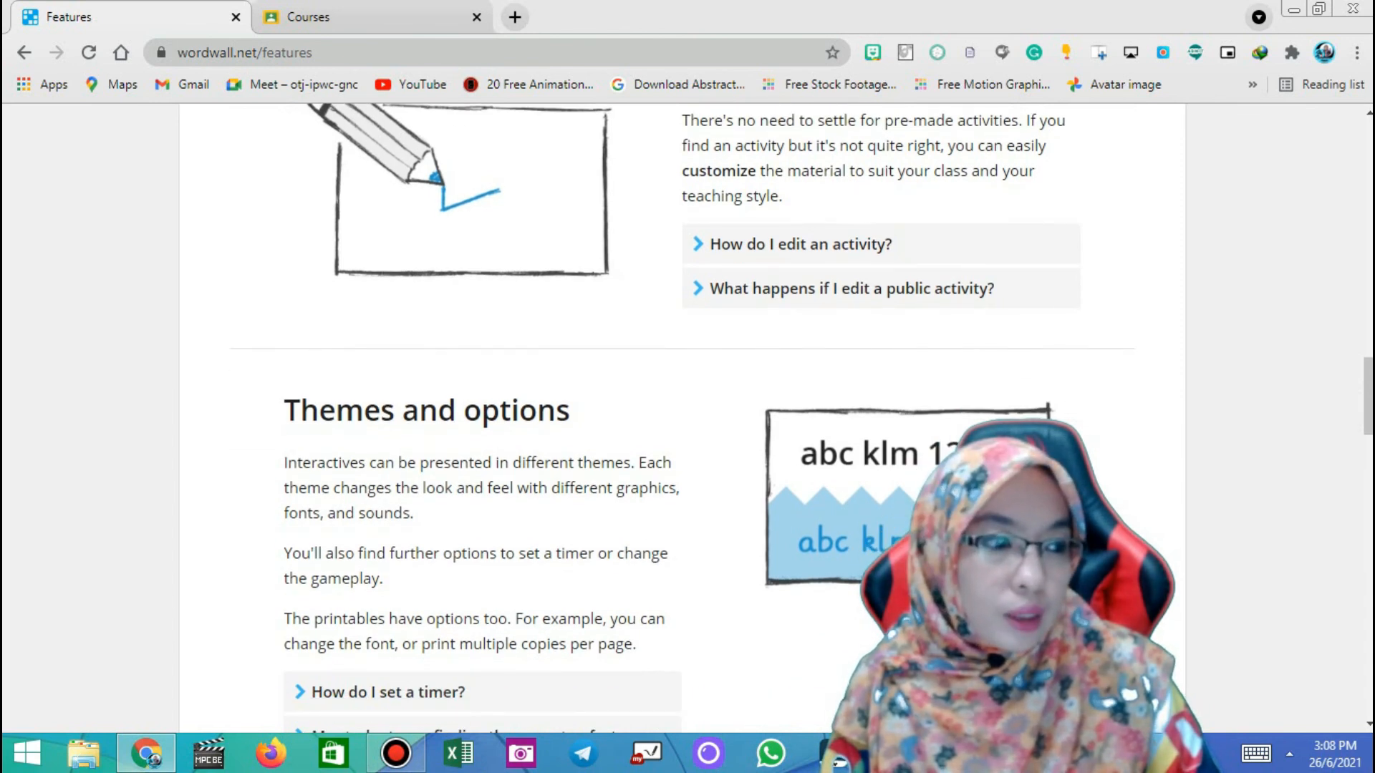
scroll(680, 415, "down", 9)
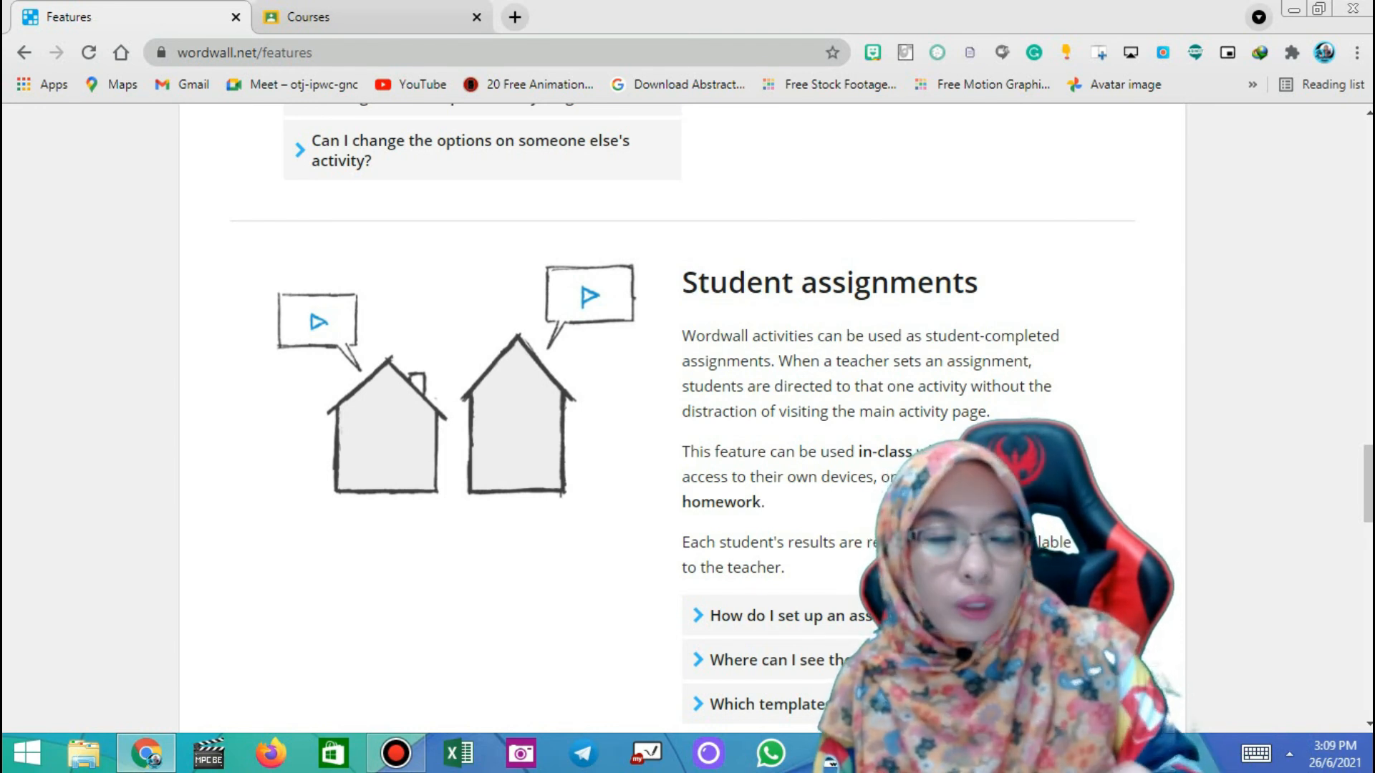
scroll(680, 418, "down", 6)
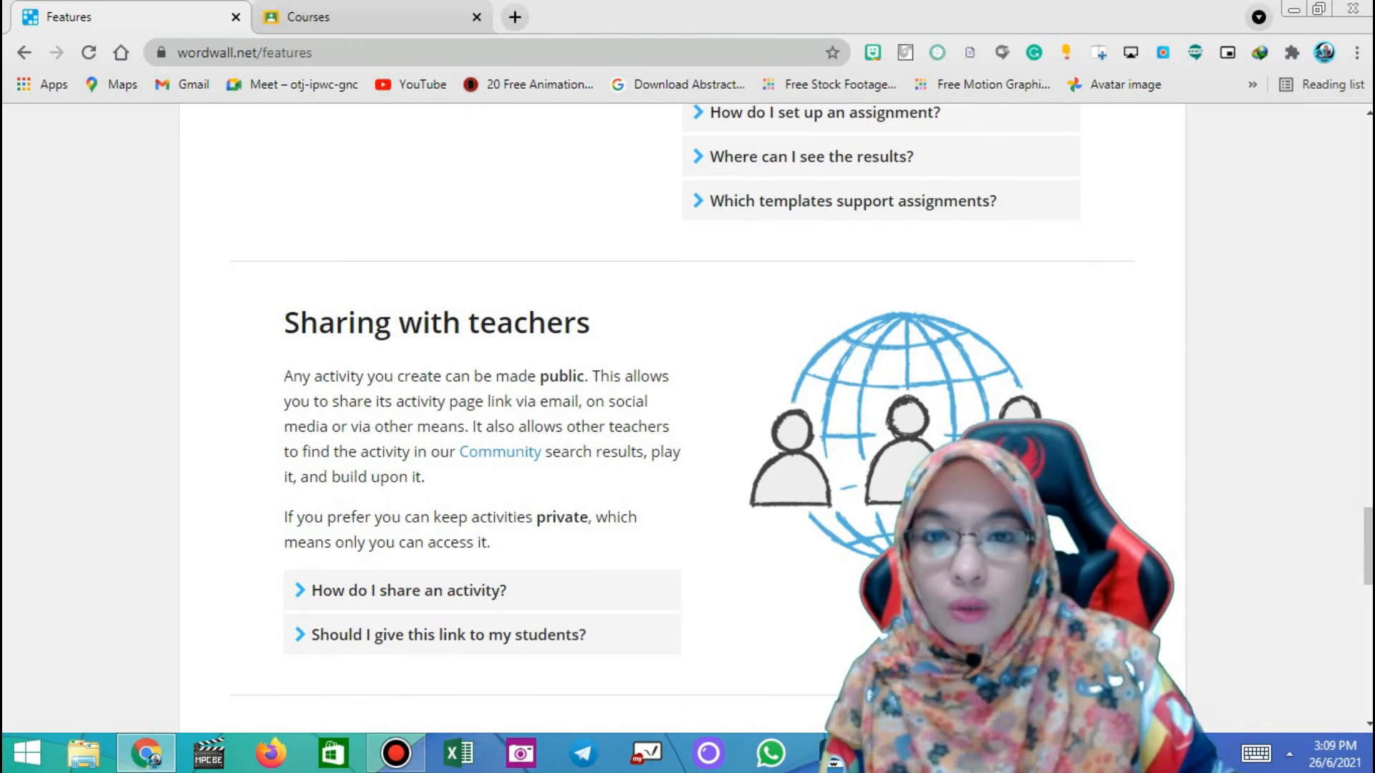
scroll(680, 419, "down", 6)
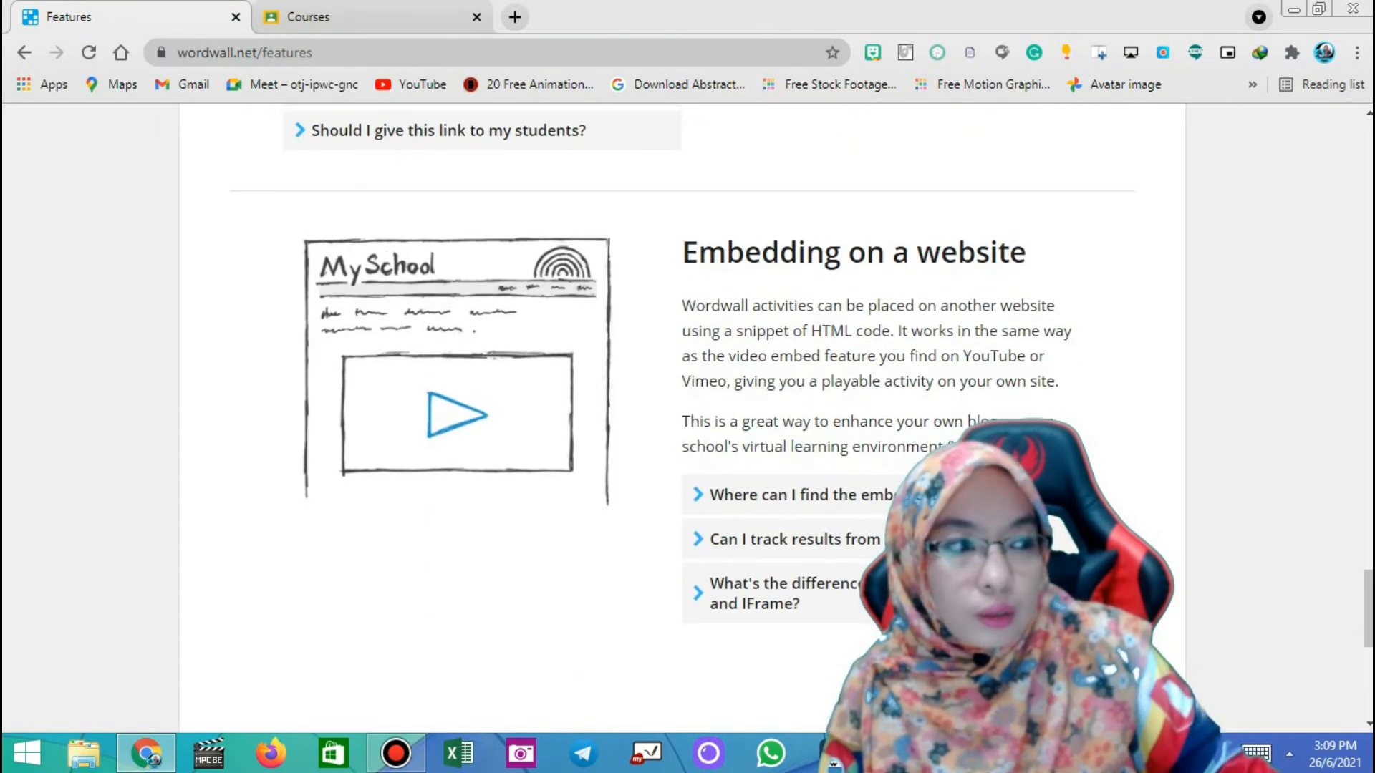
scroll(681, 415, "down", 4)
scroll(681, 416, "up", 3)
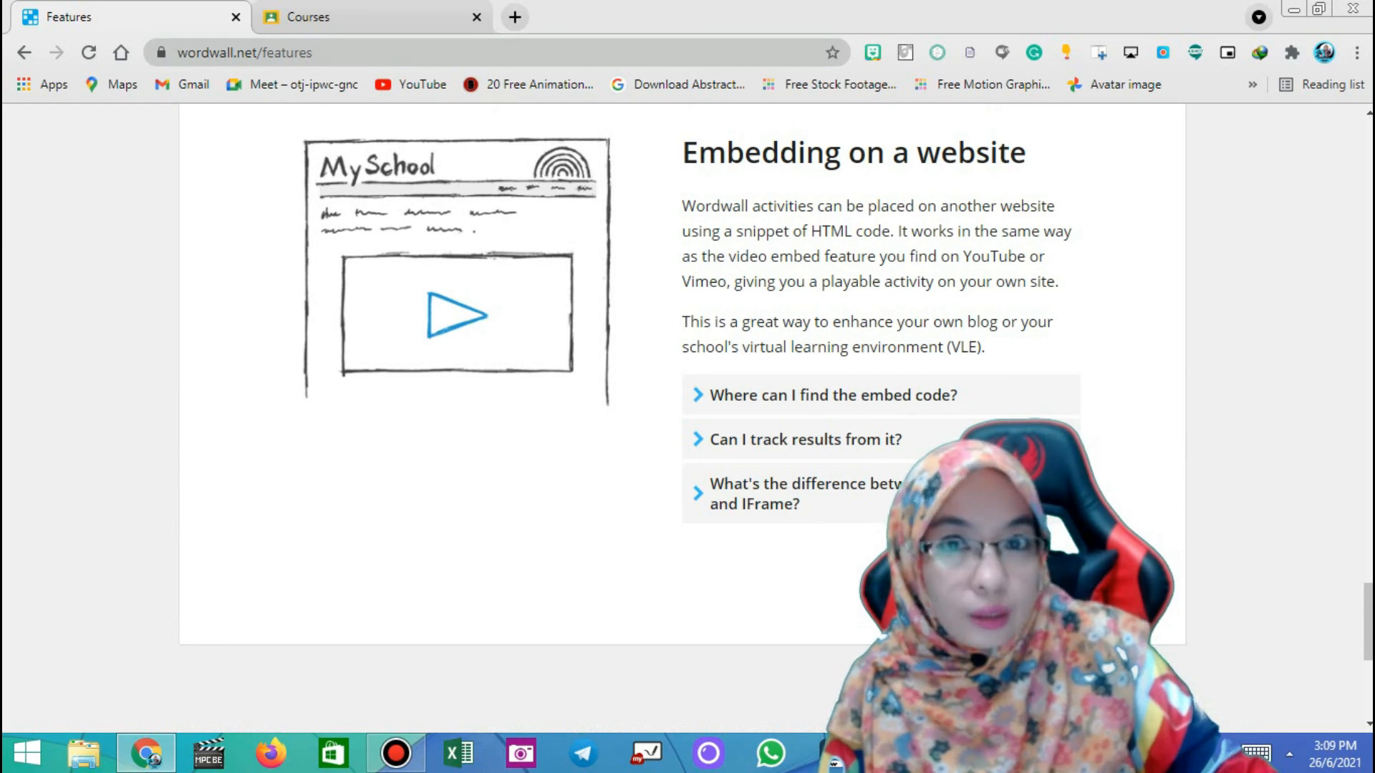
Check the open Google Classroom page, then return to Wordwall and go to the Community page
left_click(373, 17)
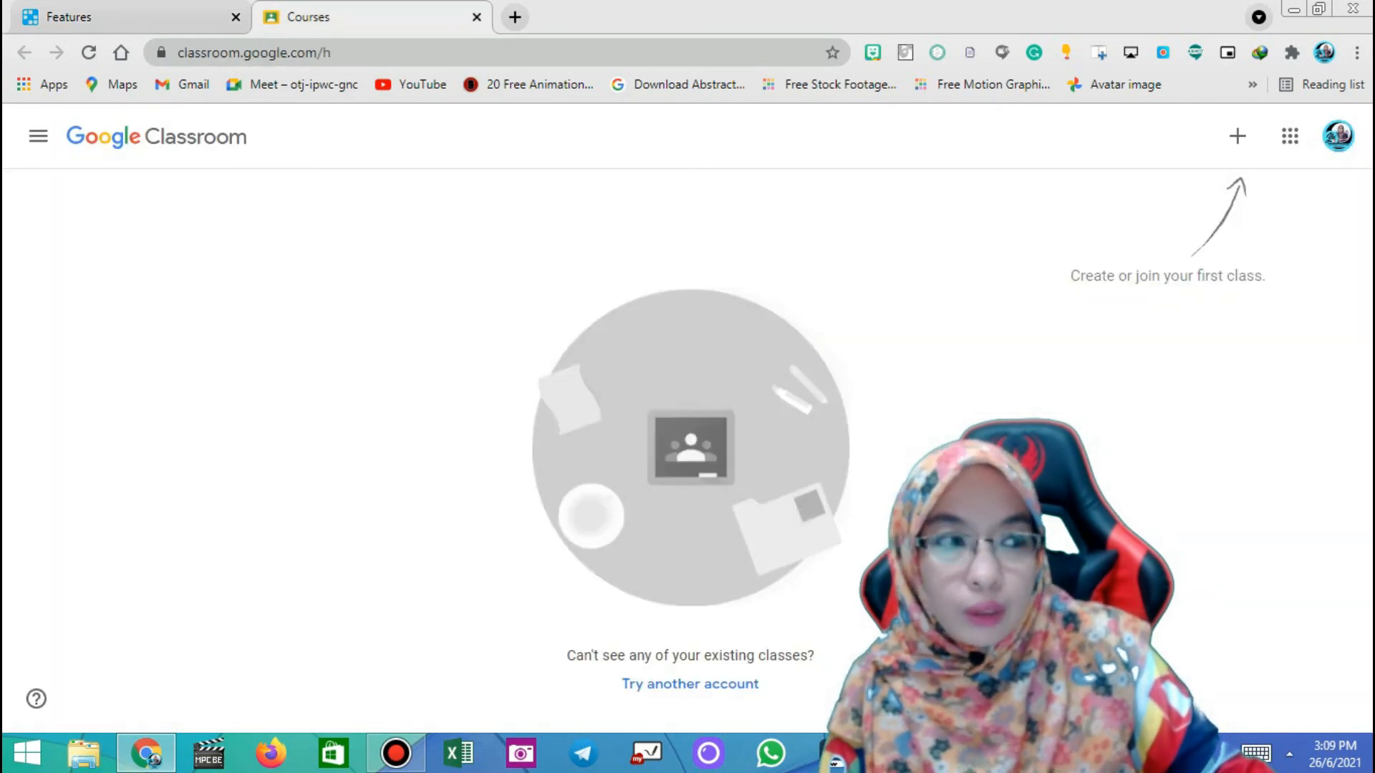
left_click(136, 17)
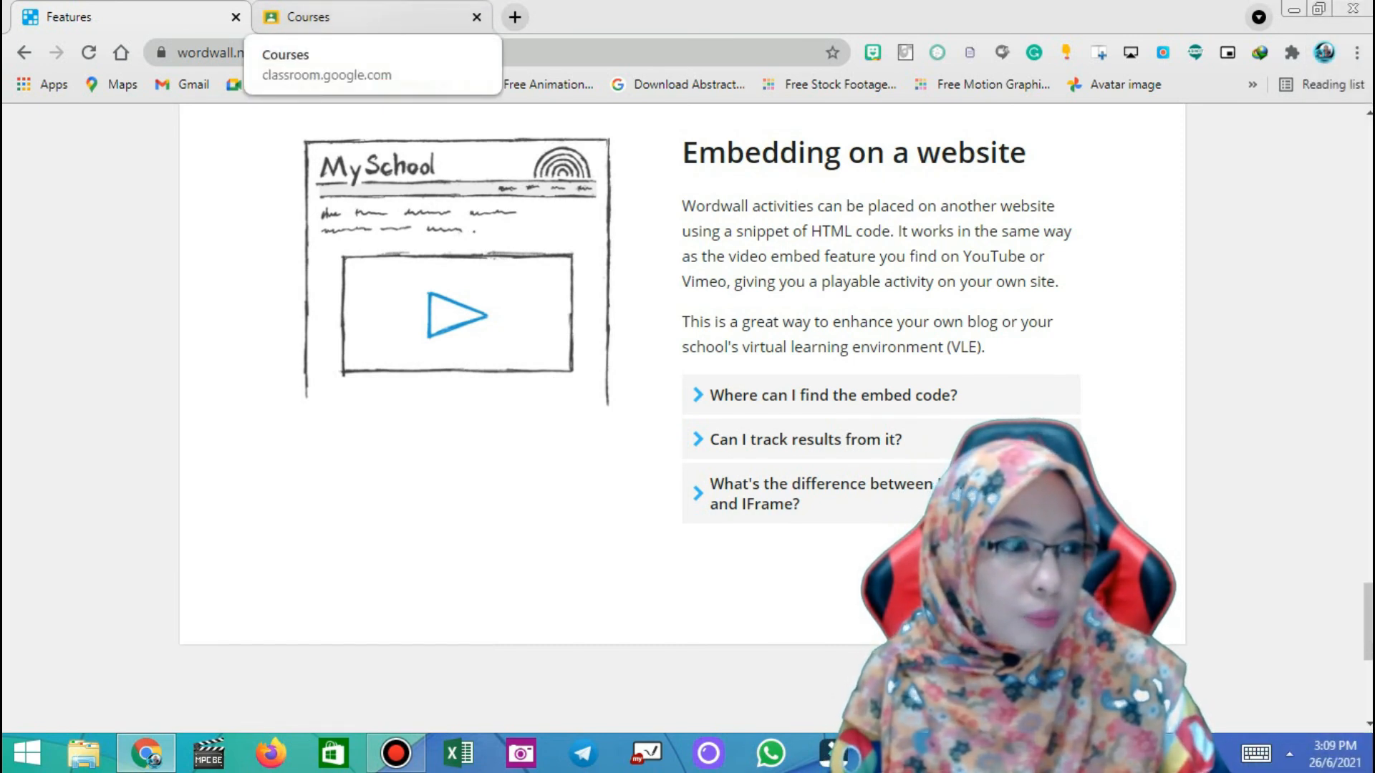
scroll(680, 372, "down", 3)
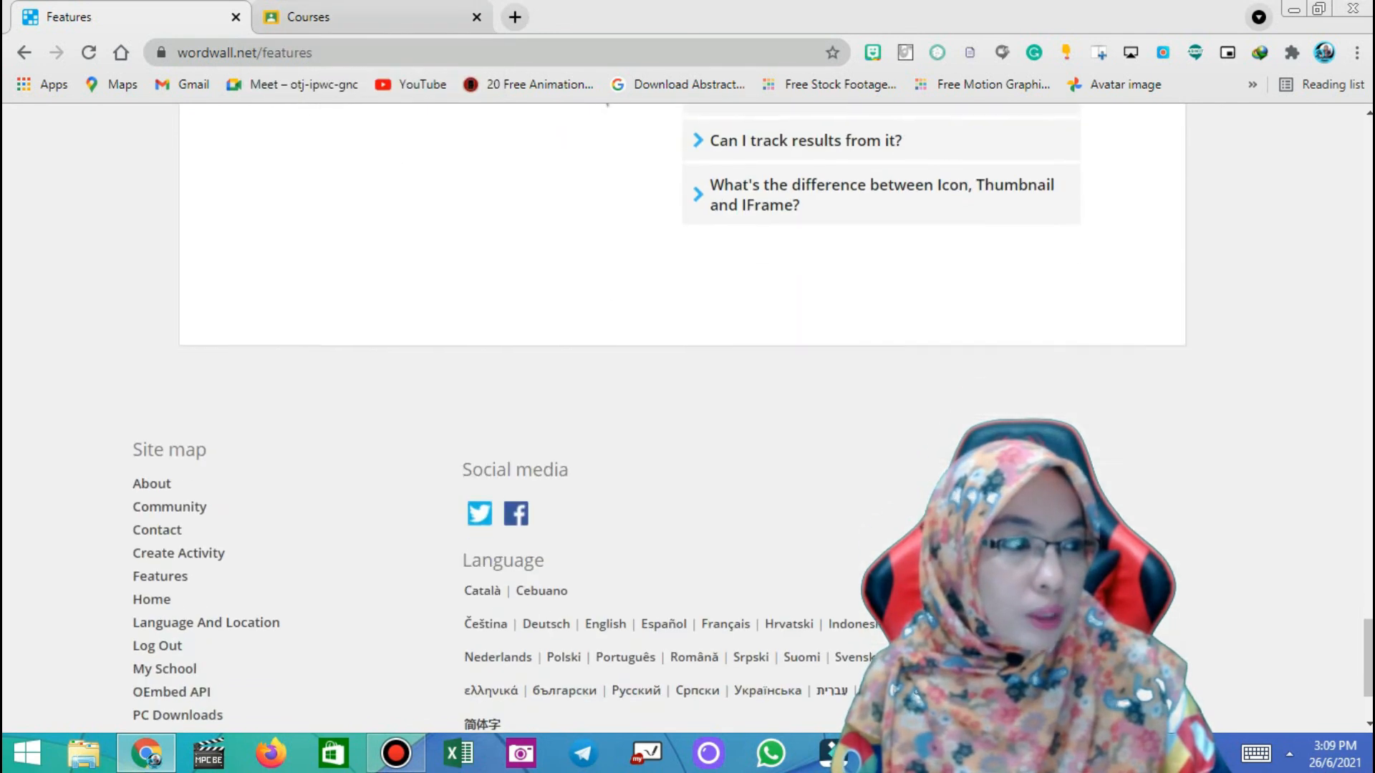
scroll(680, 372, "up", 20)
scroll(680, 415, "up", 15)
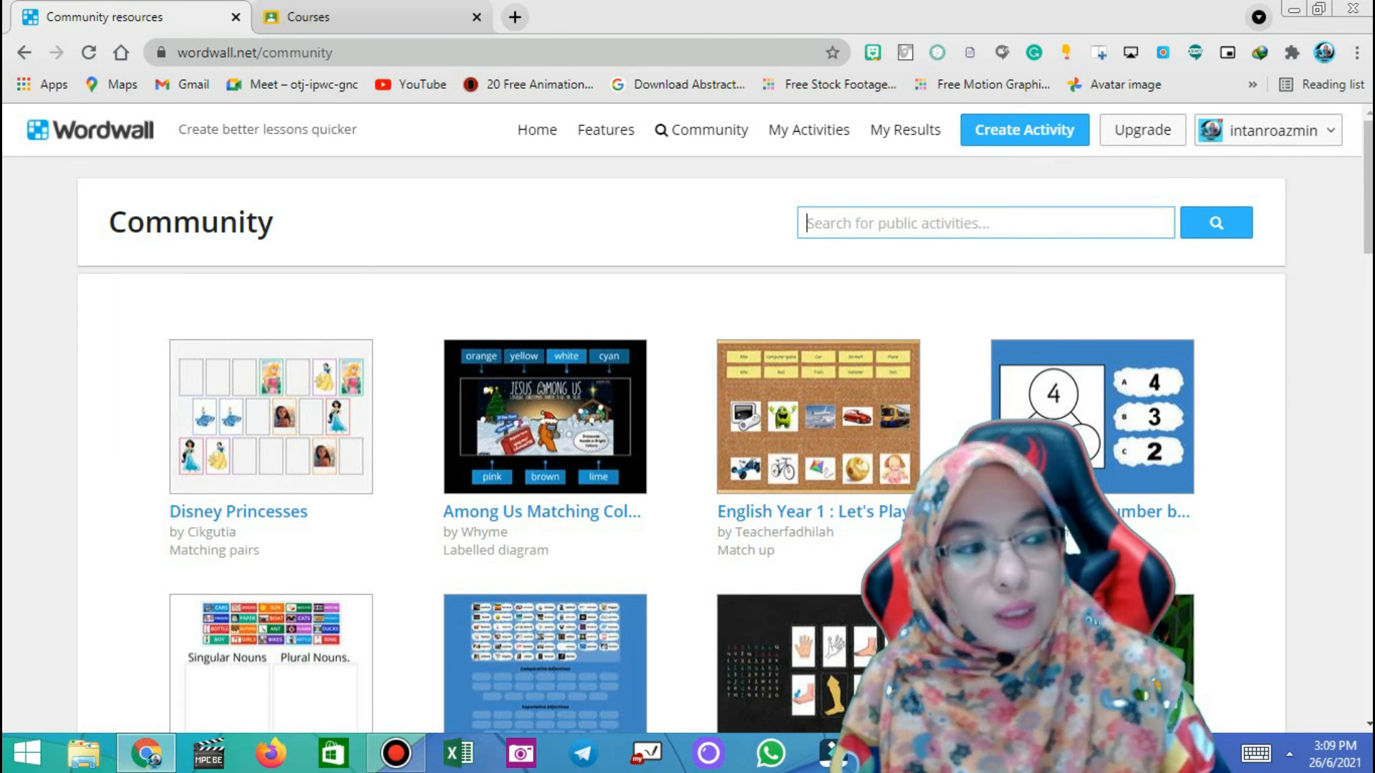
Browse the public activities on the Community page and return to the list of own activities
scroll(823, 286, "down", 3)
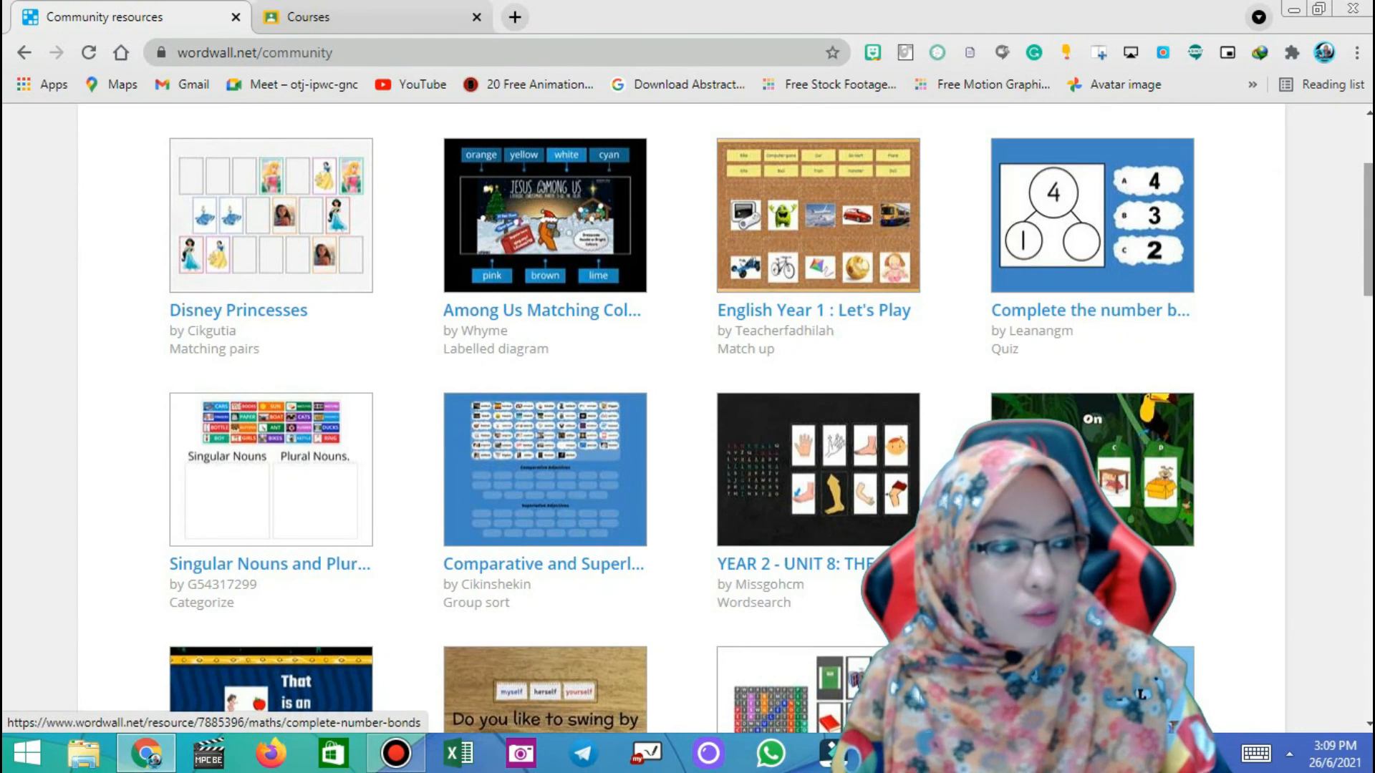
scroll(1073, 250, "up", 3)
scroll(1074, 250, "down", 11)
scroll(902, 132, "down", 5)
scroll(903, 133, "up", 12)
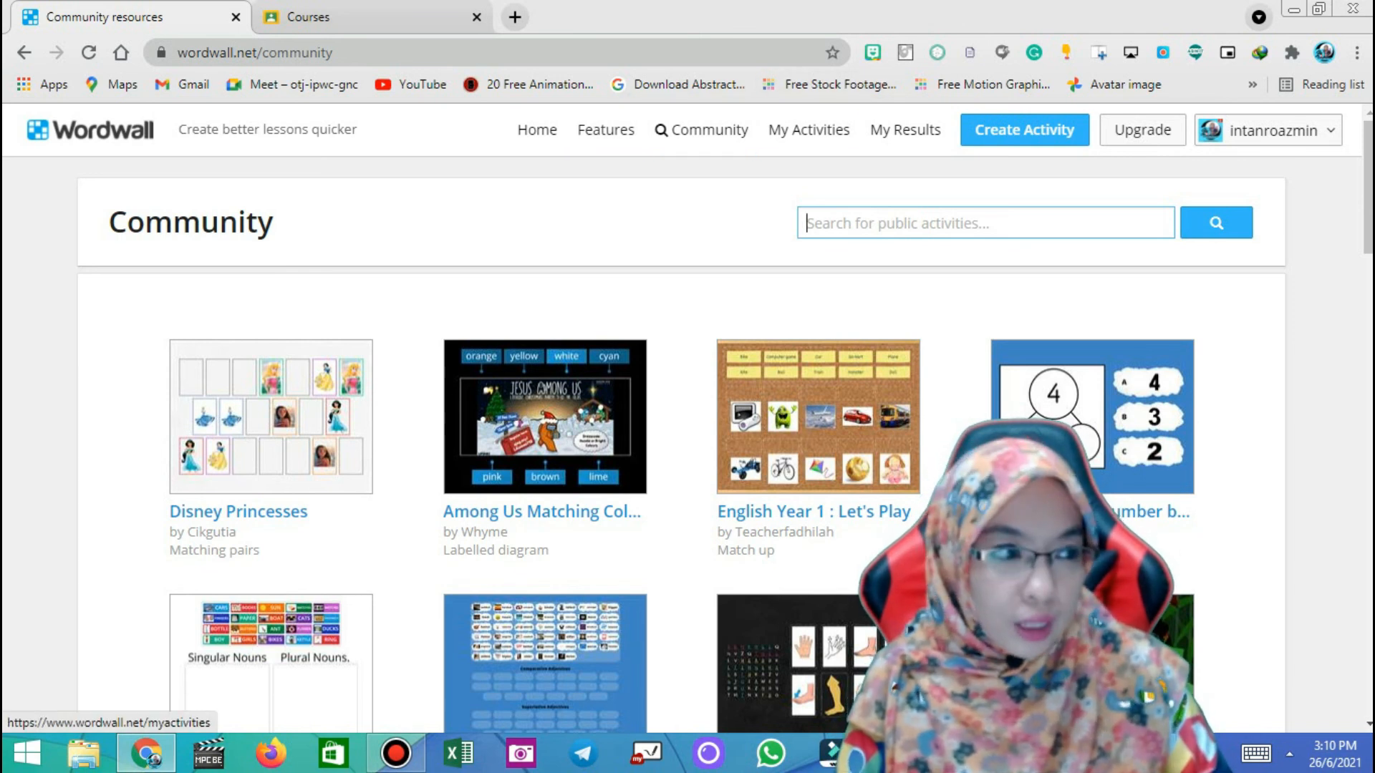
left_click(809, 130)
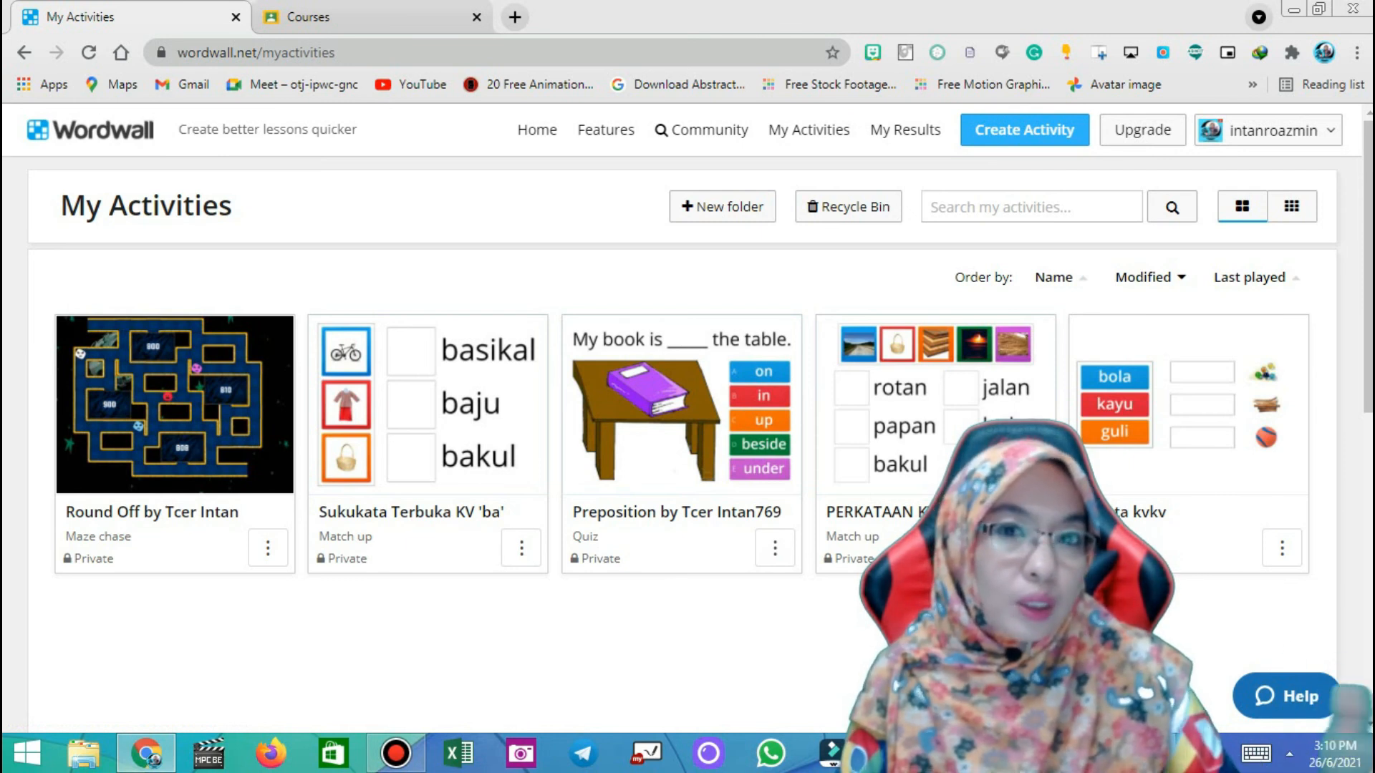
Open the assignment results list and examine the actions available for the rounding-off Maze chase result
left_click(905, 130)
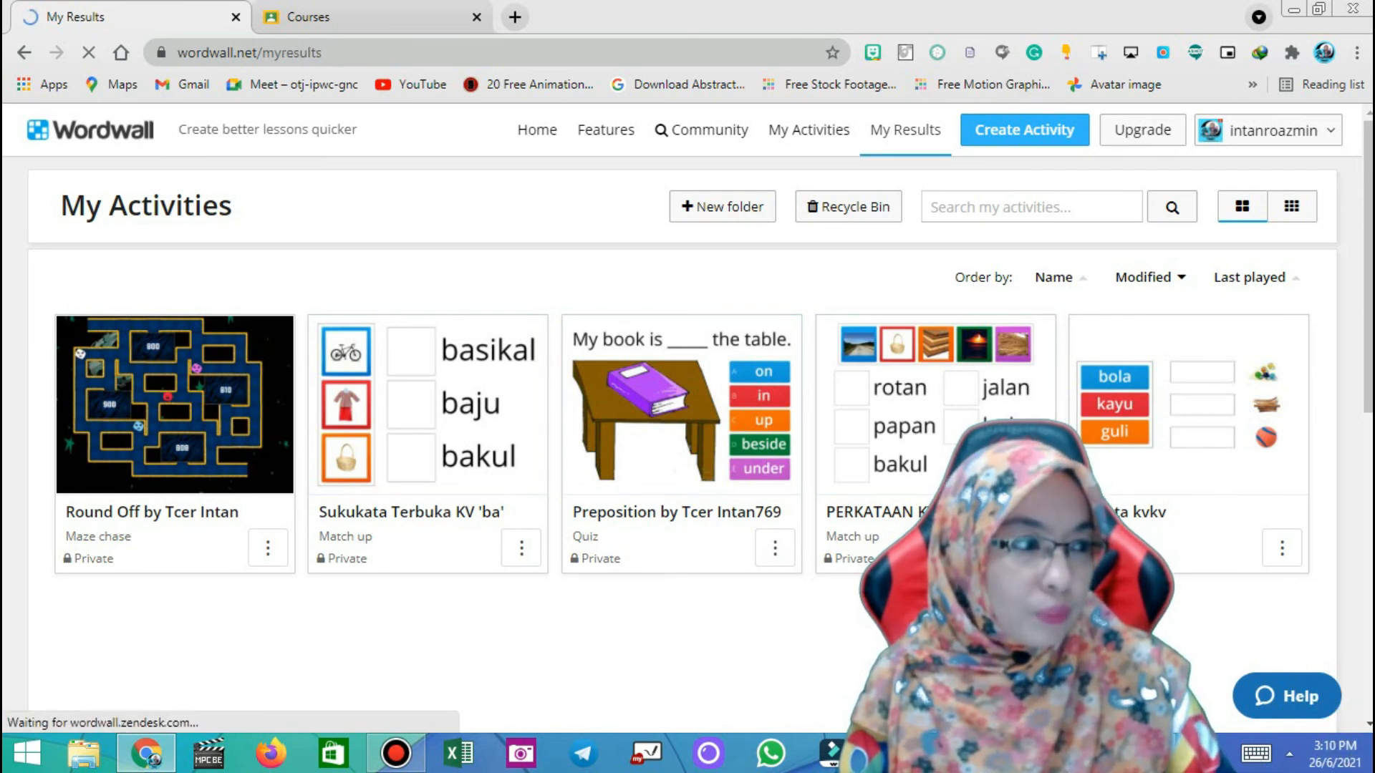
scroll(680, 358, "down", 4)
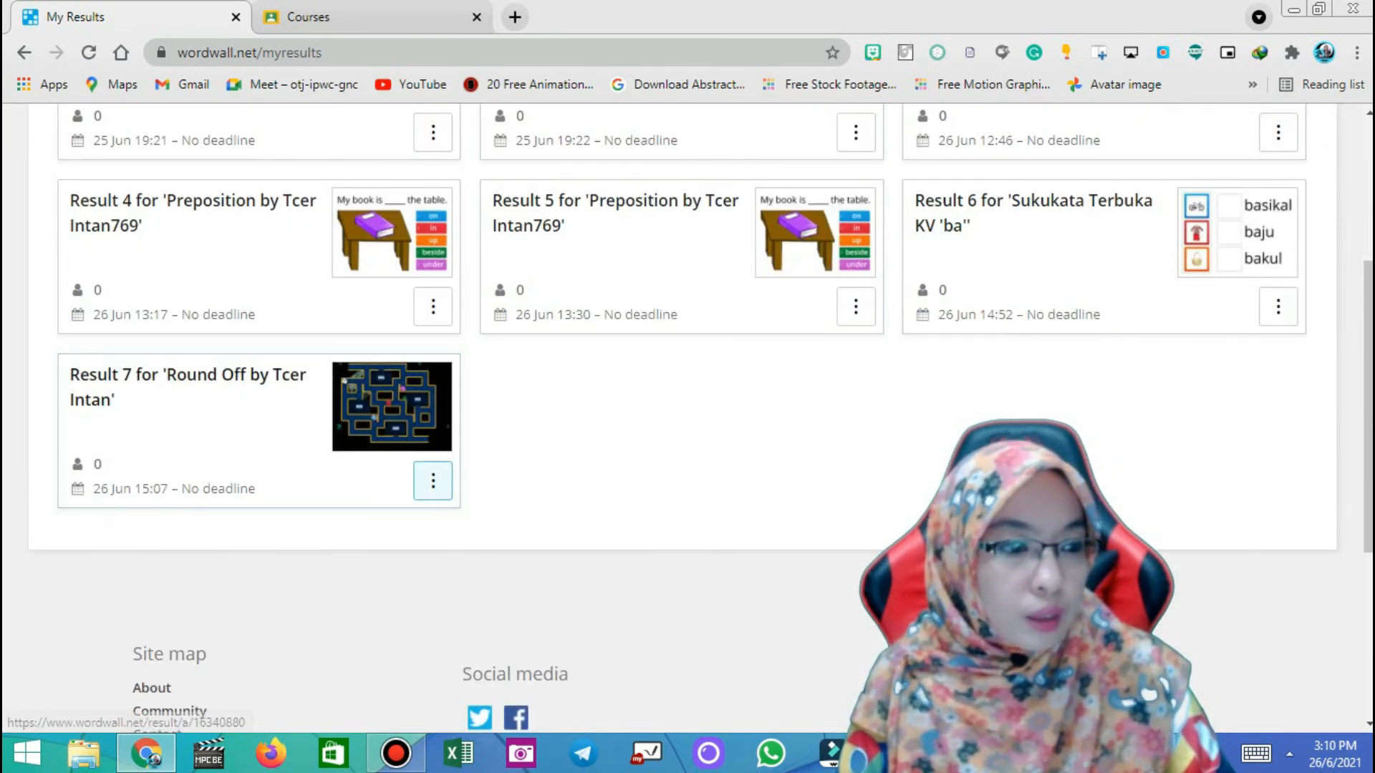
left_click(432, 481)
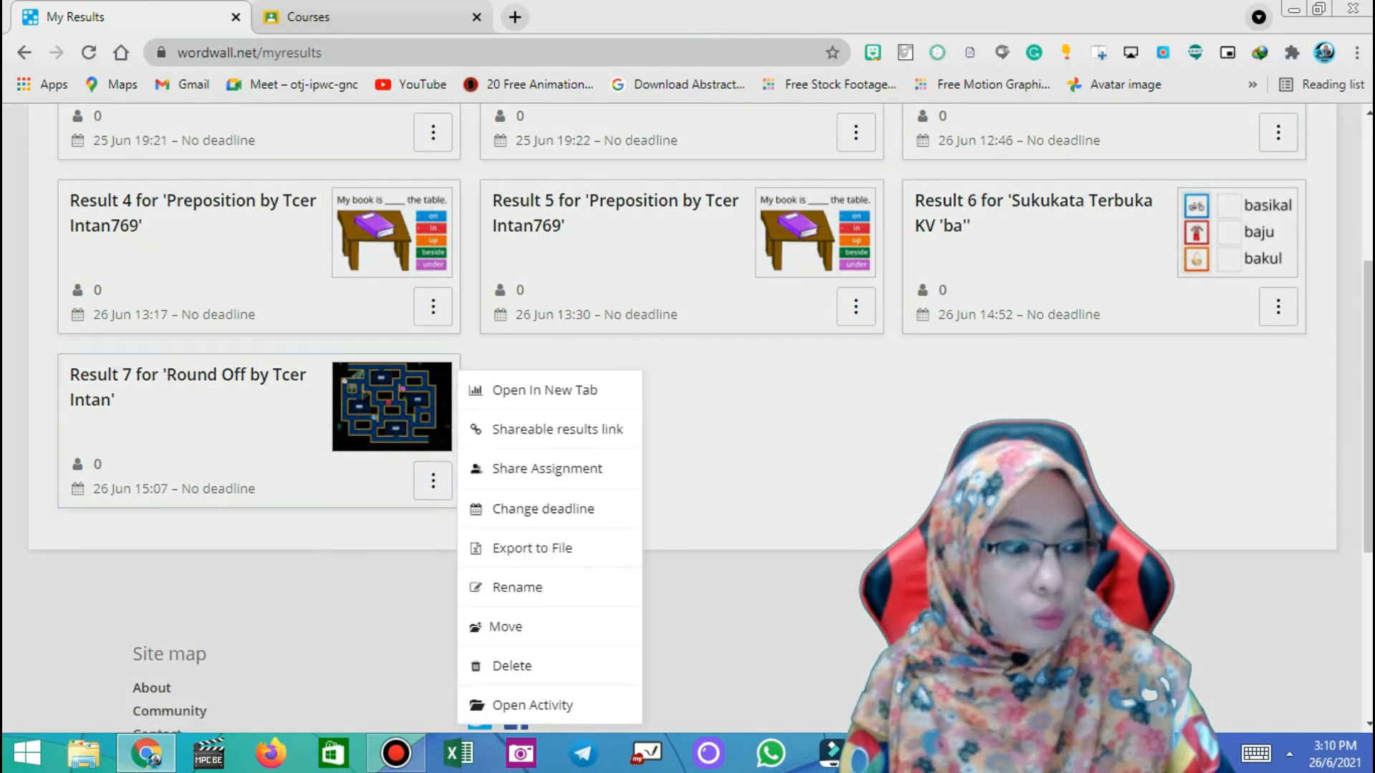
left_click(693, 431)
scroll(693, 431, "up", 3)
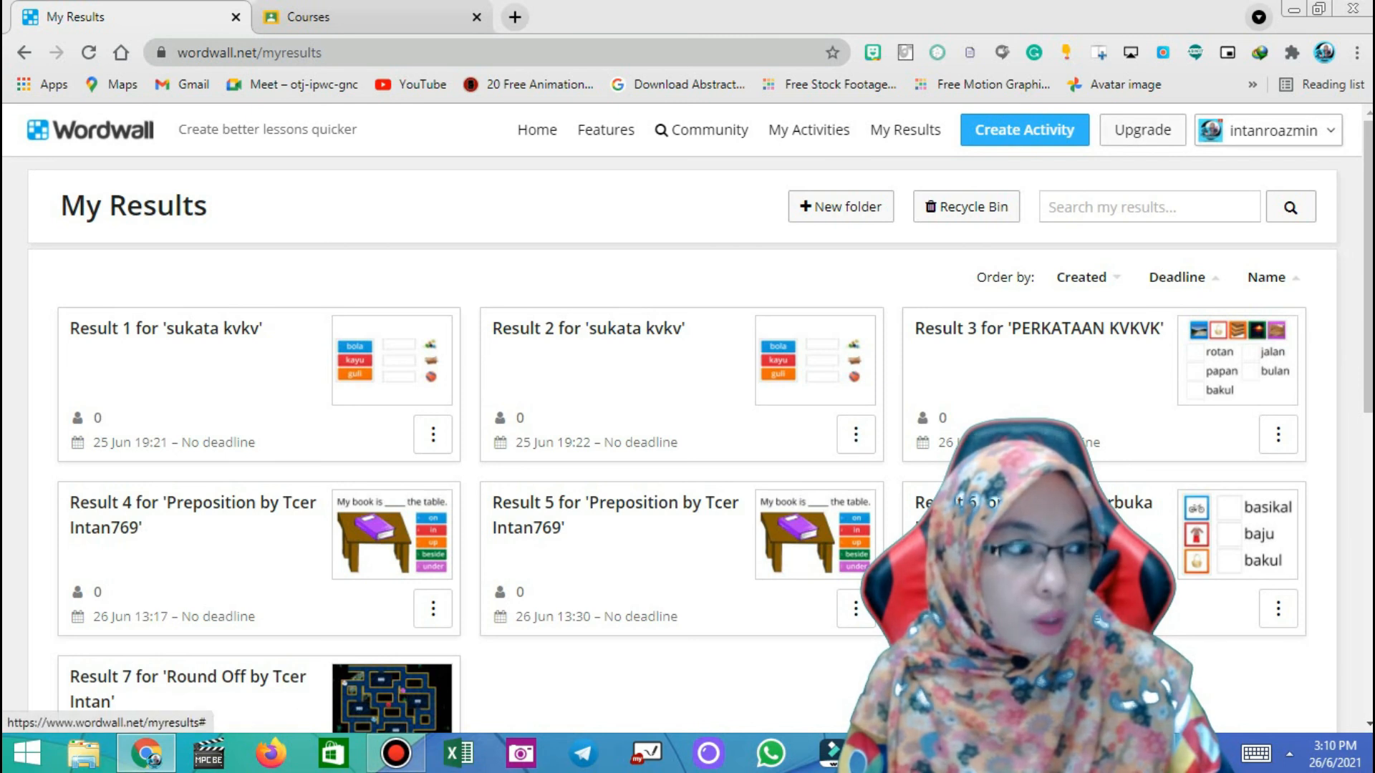
Open the account options of the signed-in teacher
left_click(1267, 130)
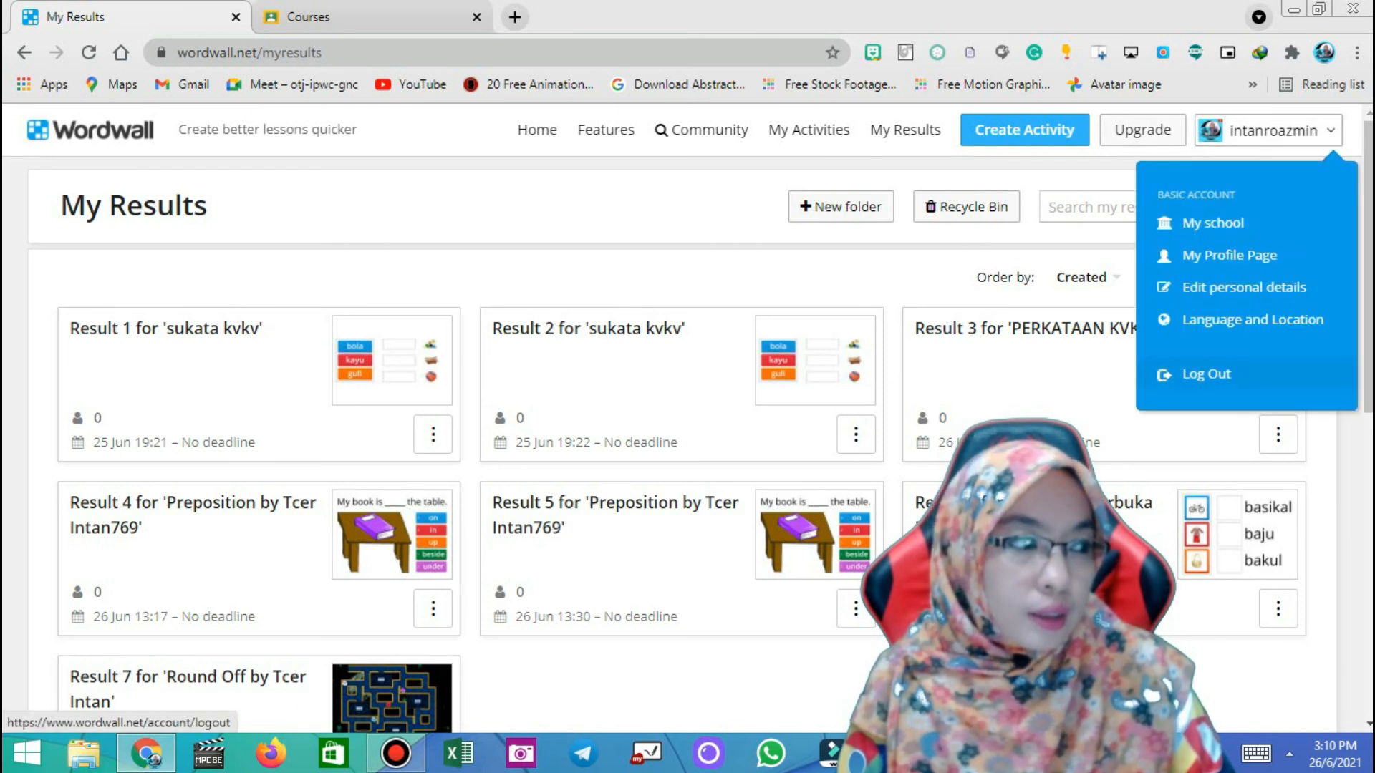